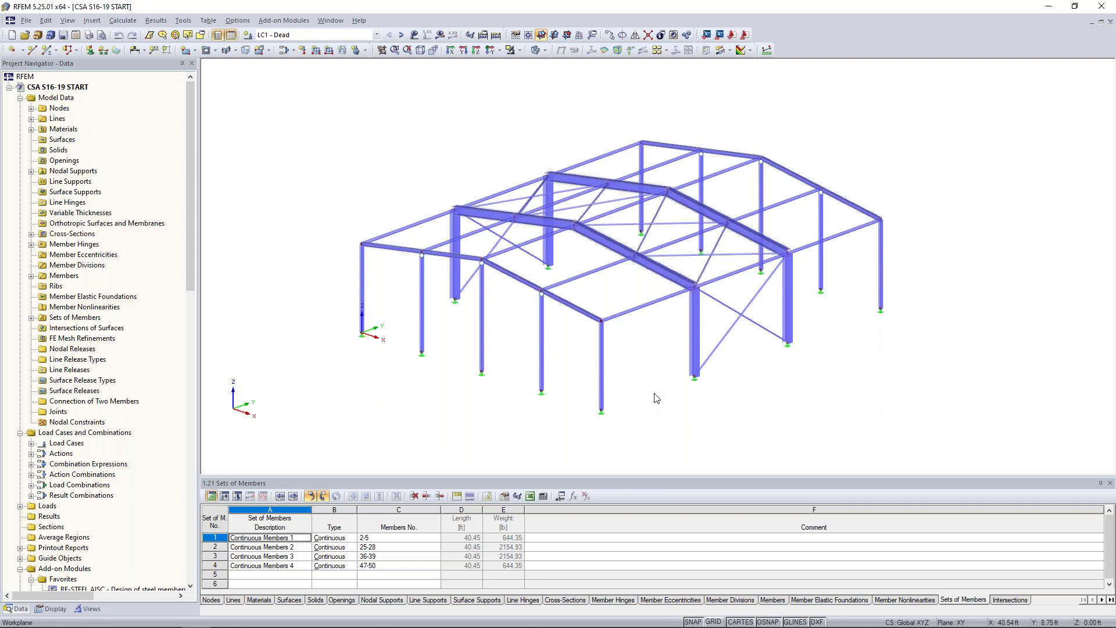
Review the member type options and cross-section of the main frame's front column, leaving the member unchanged
middle_click_drag(663, 384, 581, 378, "ctrl")
scroll(592, 373, "up", 2)
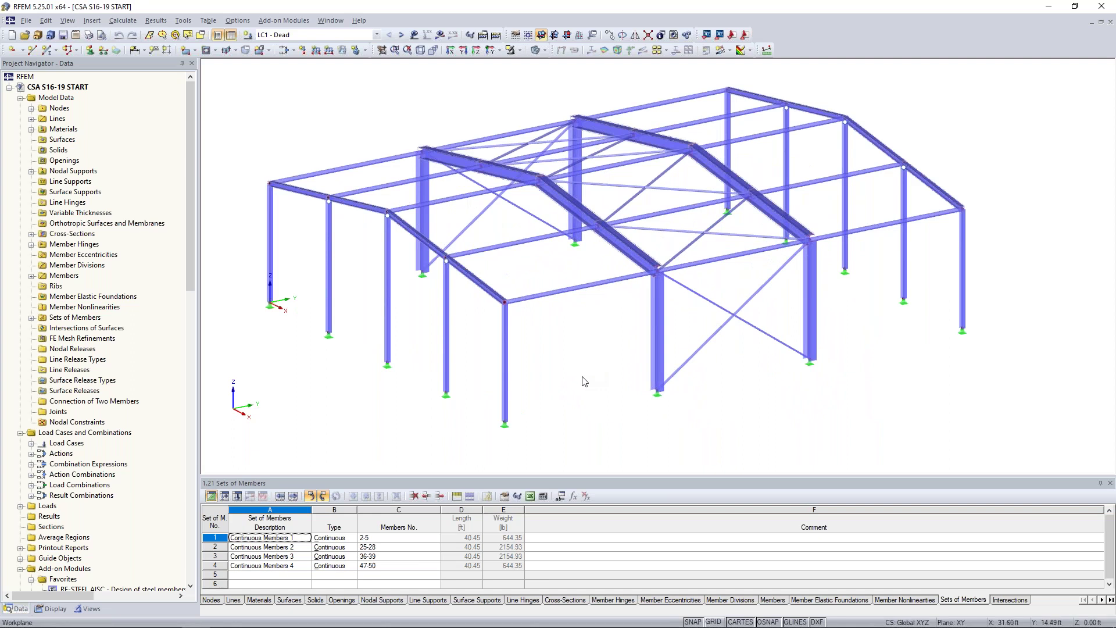
middle_click_drag(582, 384, 535, 370, "ctrl")
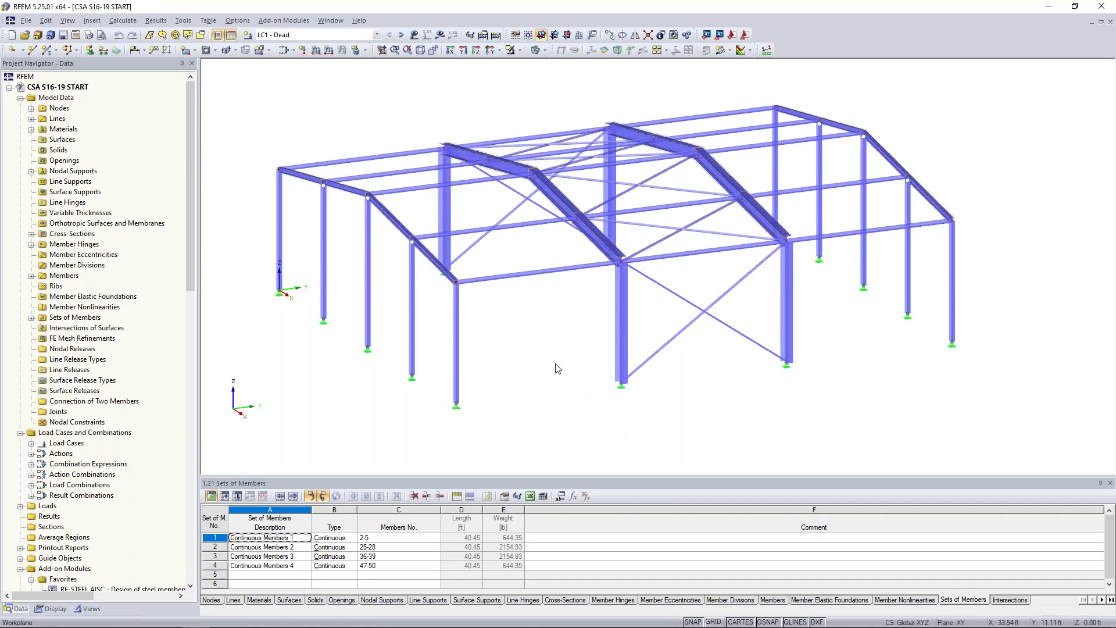
double_click(621, 325)
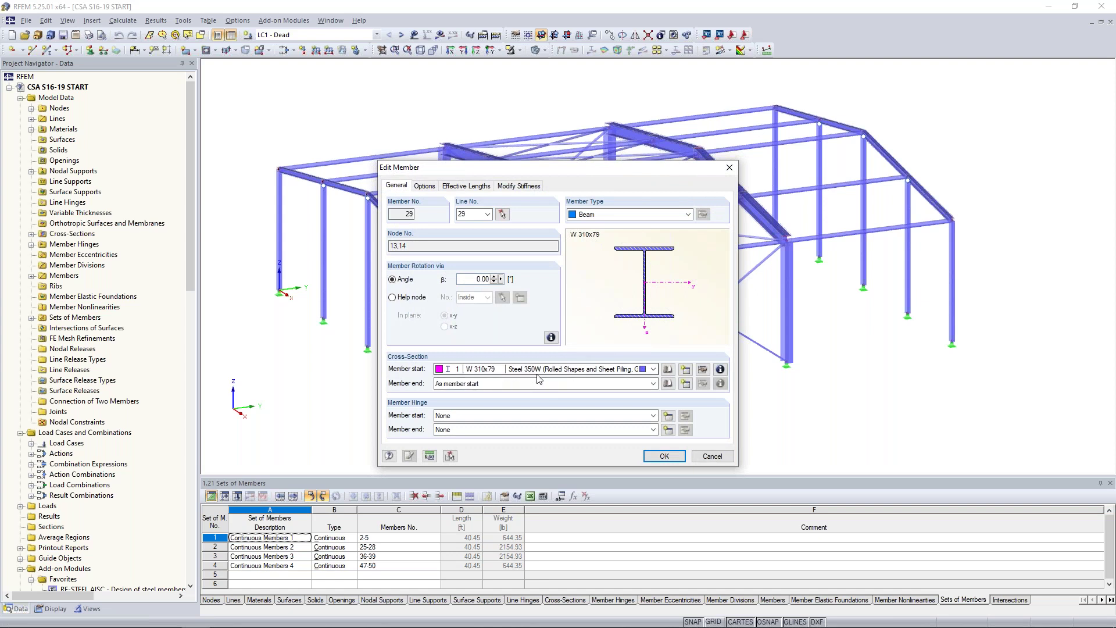
left_click(605, 217)
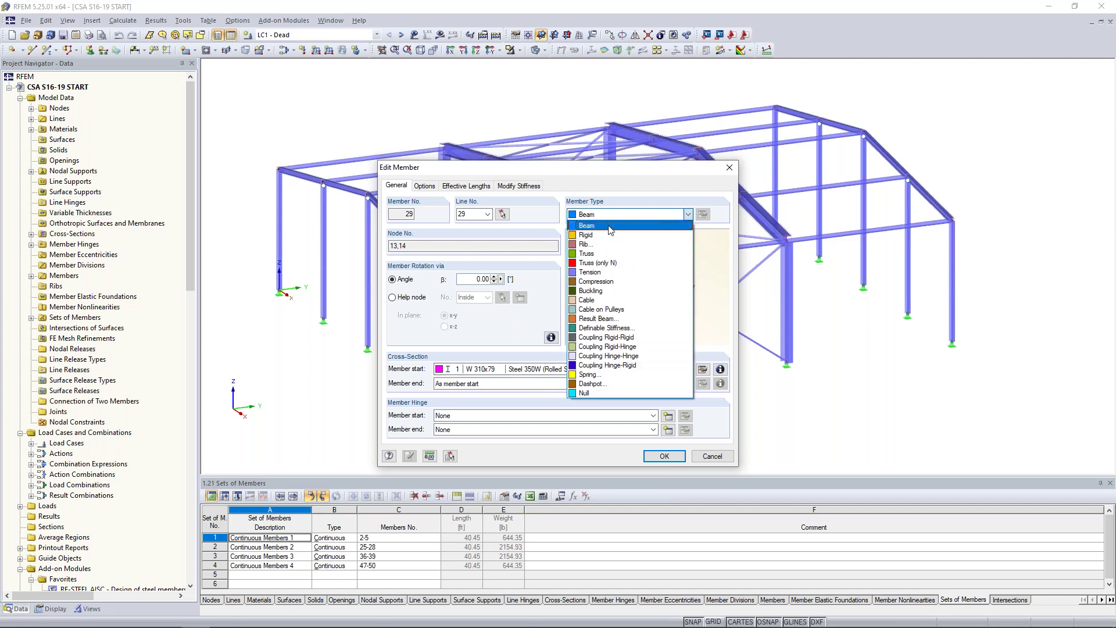
left_click(612, 186)
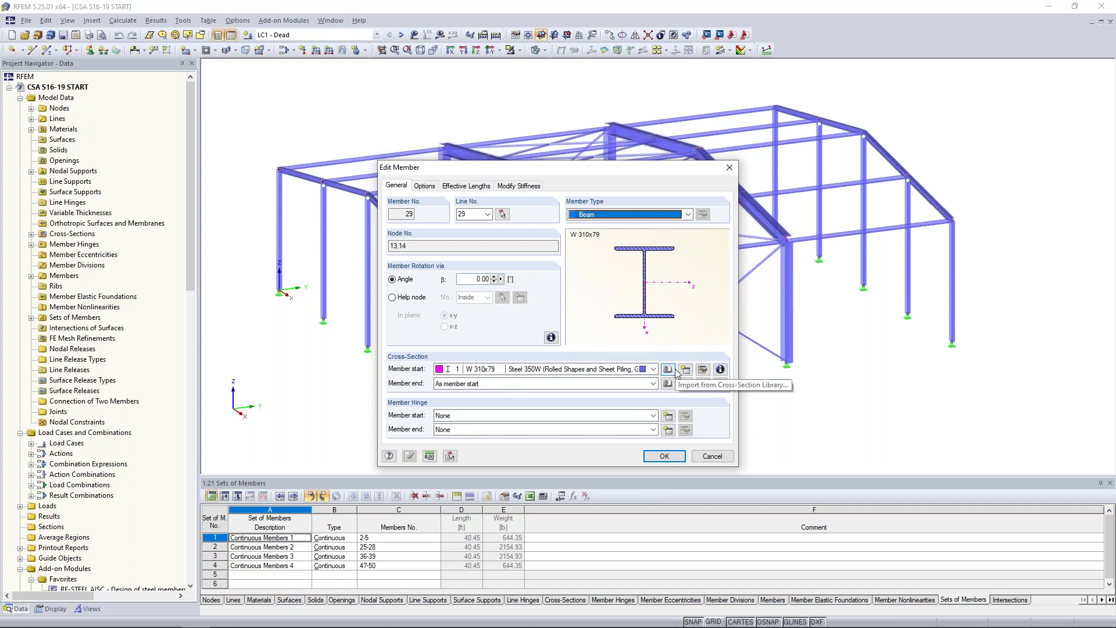
left_click(709, 457)
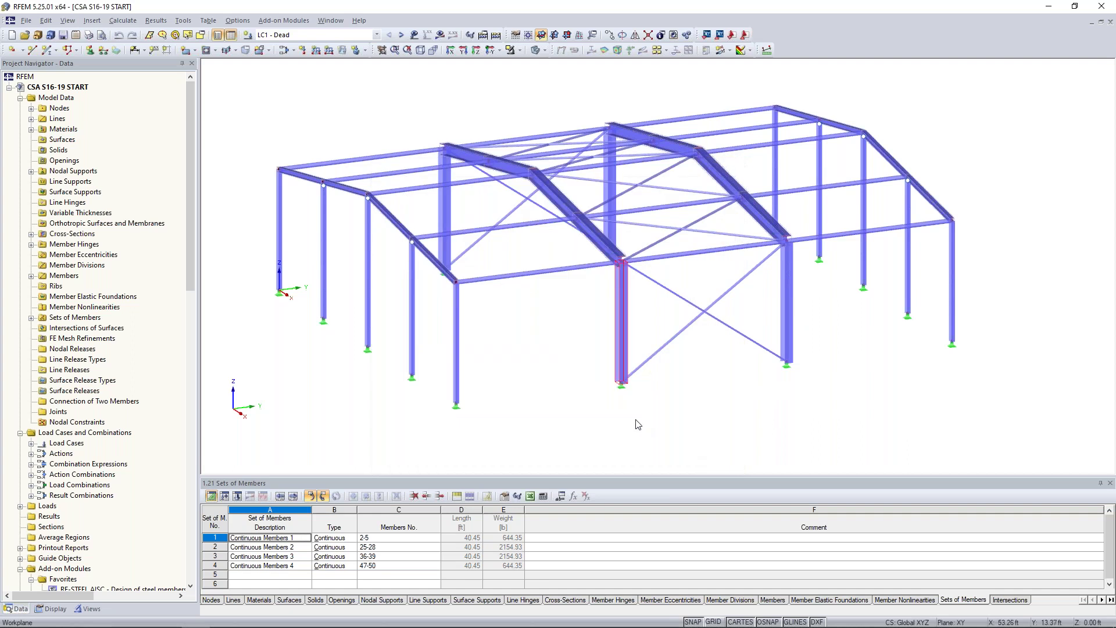
Inspect the cross-section and member hinge settings of the end frame's corner column and the neighbouring gable column
mouse_move(538, 354)
middle_mouse_down("ctrl")
mouse_move(553, 358)
mouse_move(530, 363)
middle_mouse_up("ctrl")
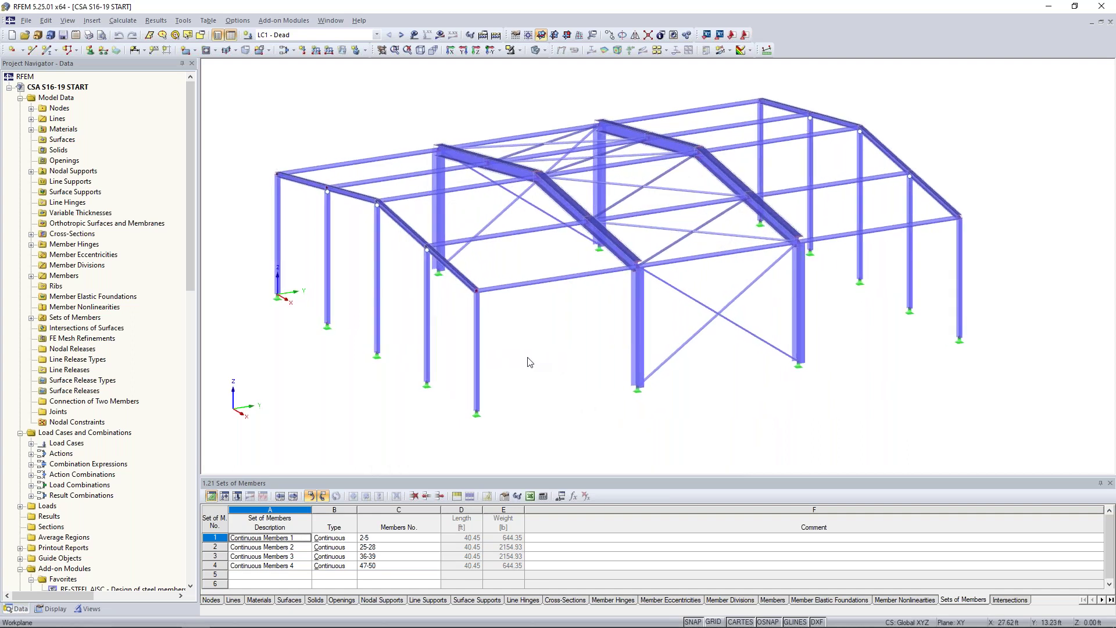
double_click(476, 359)
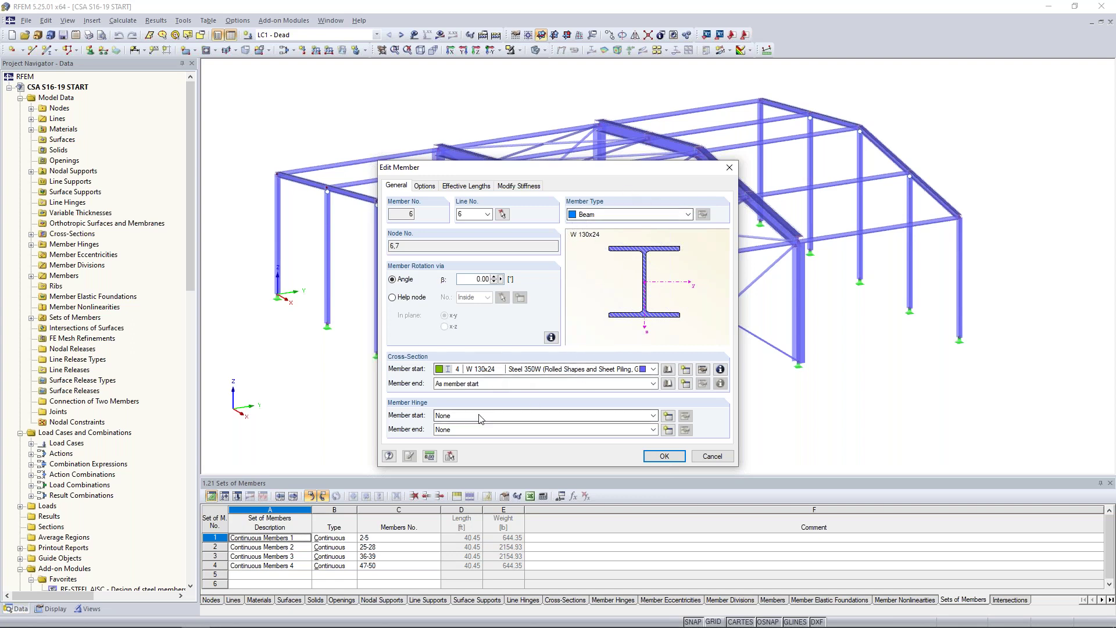
left_click(664, 456)
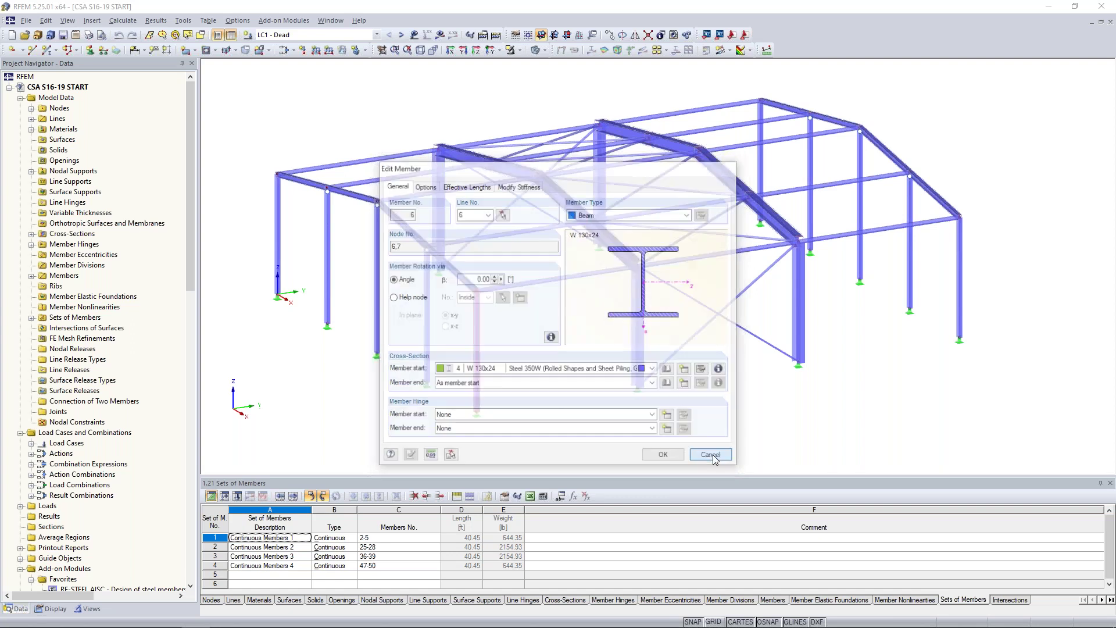
left_click(432, 373)
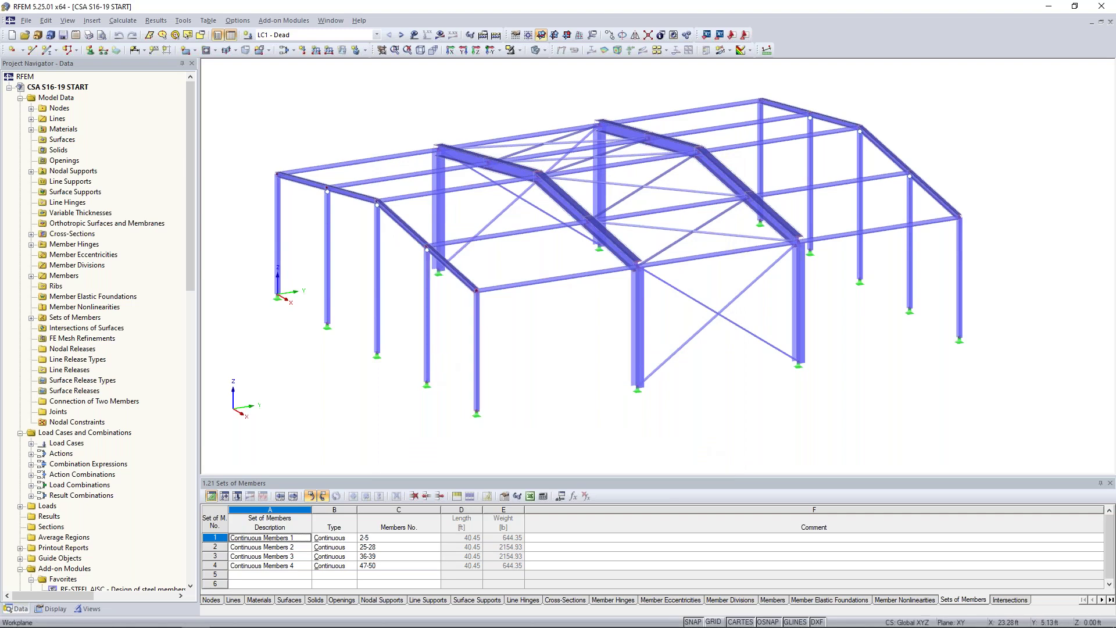
double_click(431, 330)
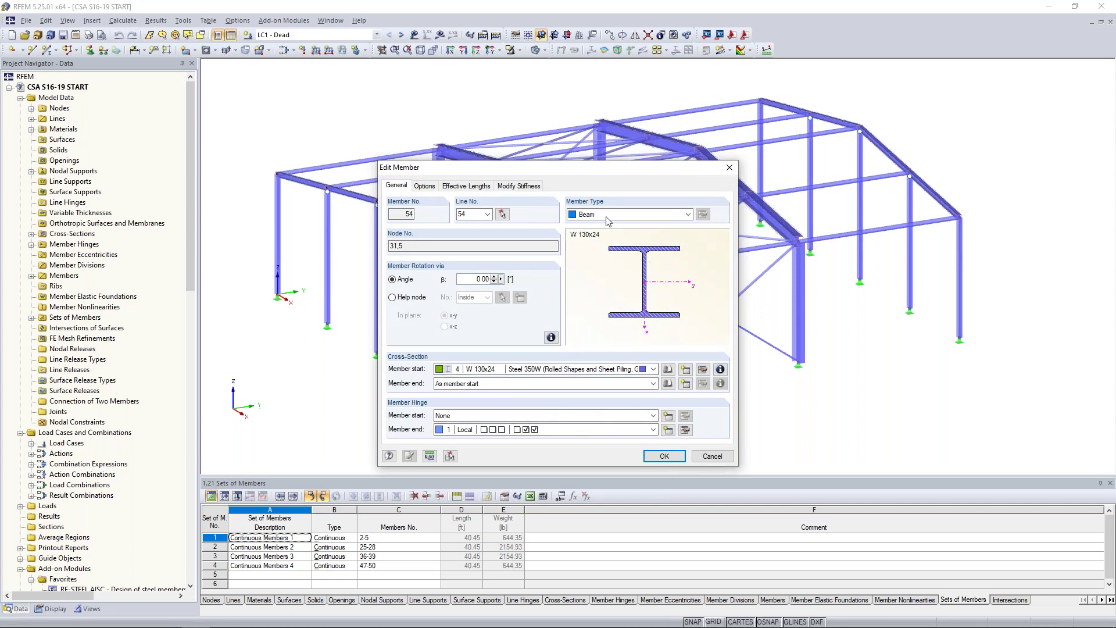
left_click_drag(607, 168, 711, 147)
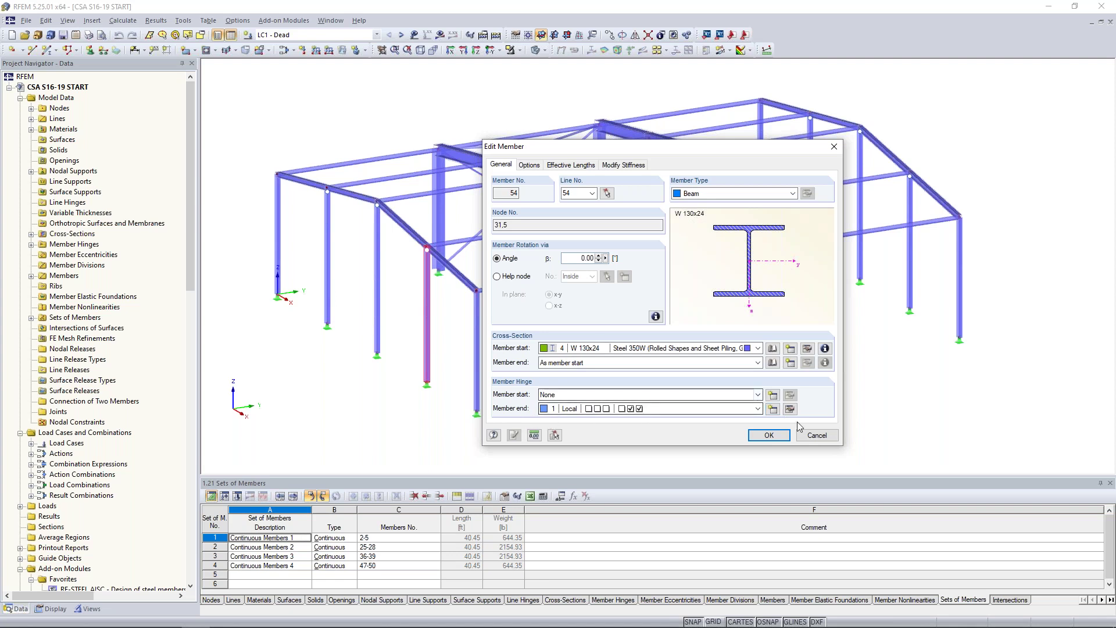
left_click(817, 436)
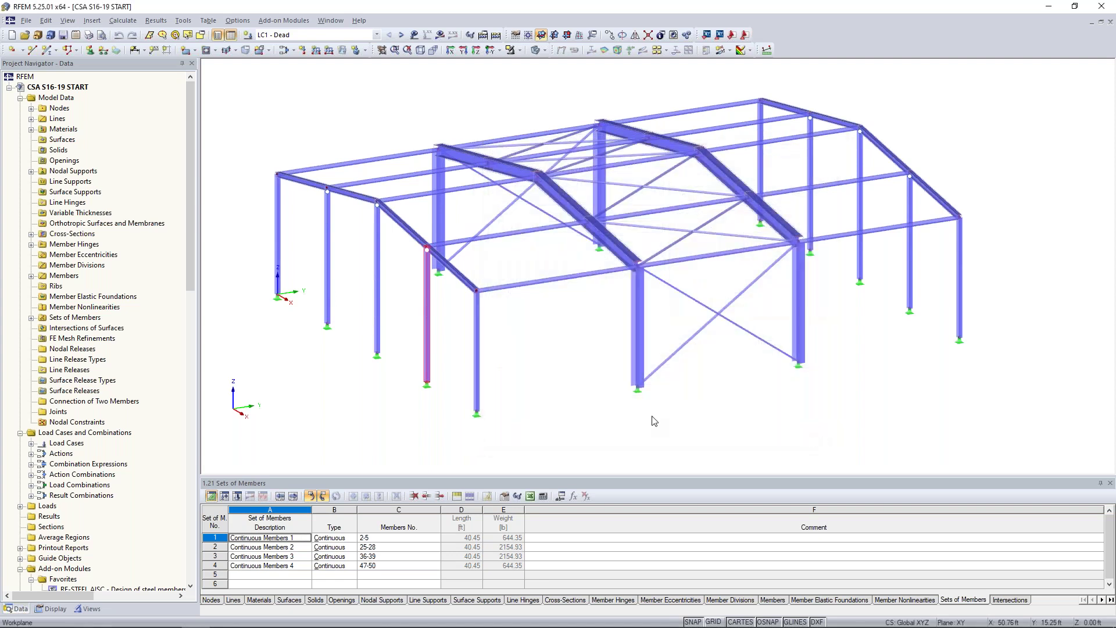
Check the member type choices and cross-section of the eave strut linking the end frame to the main frame
double_click(569, 294)
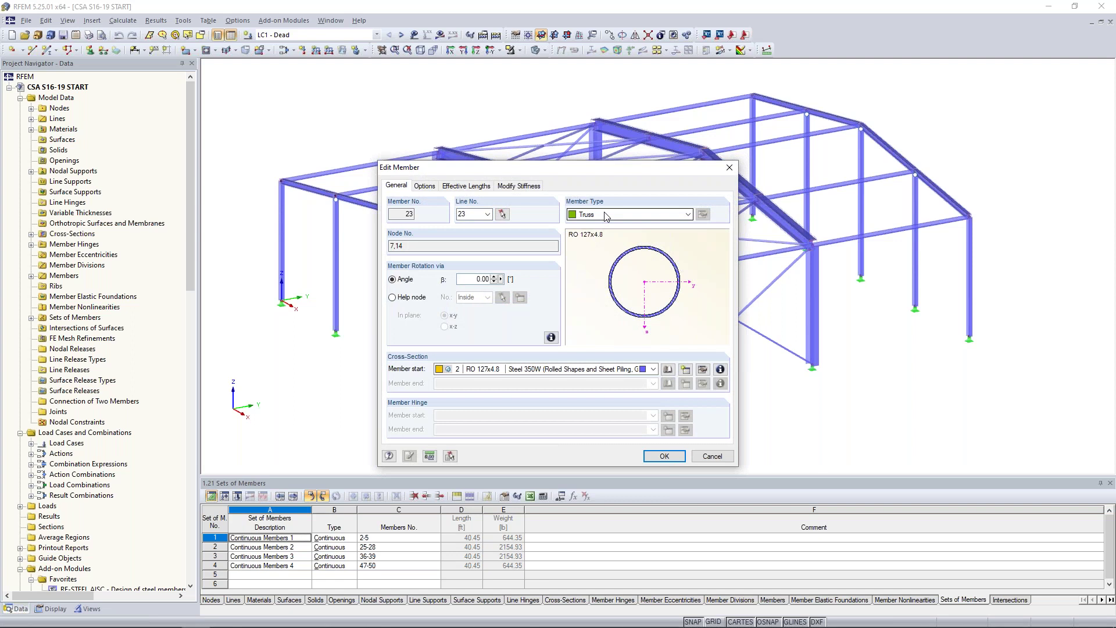
left_click(605, 216)
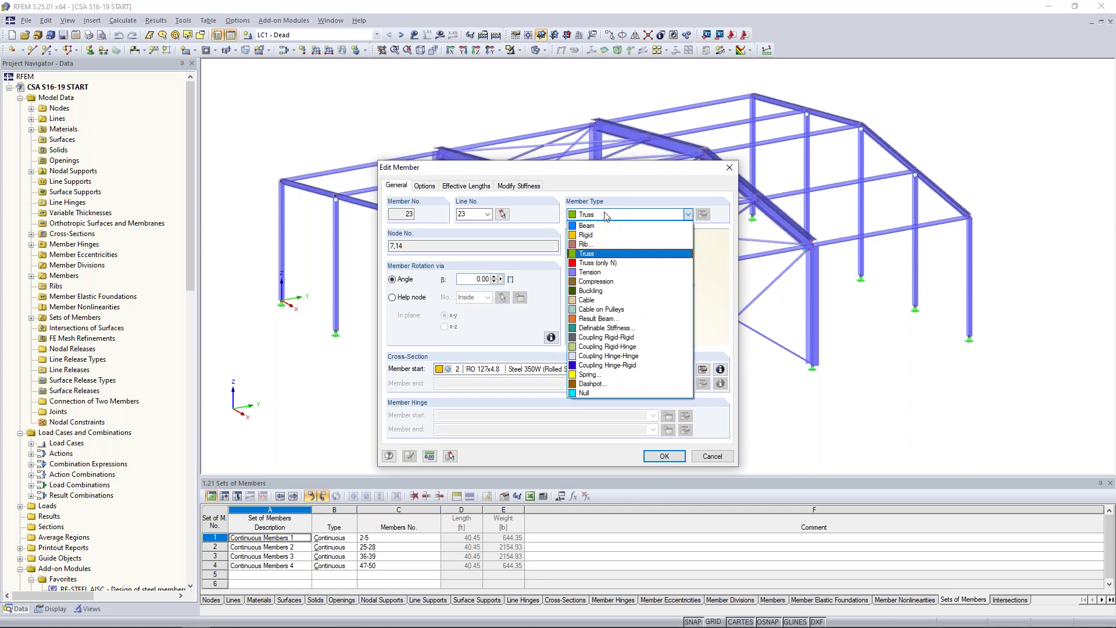
left_click(606, 216)
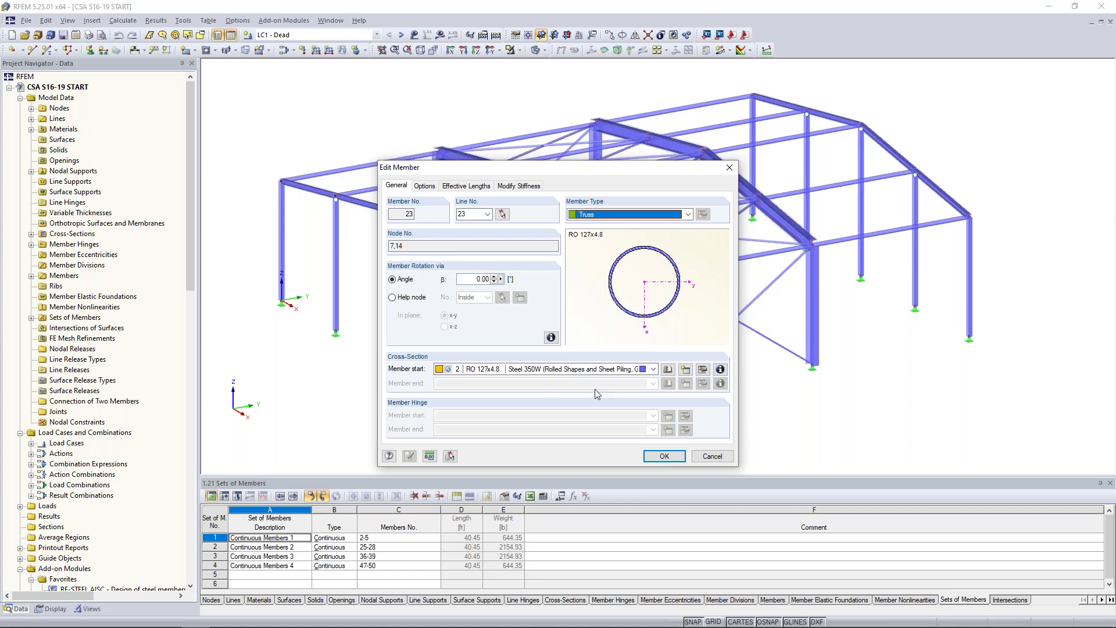
left_click(707, 456)
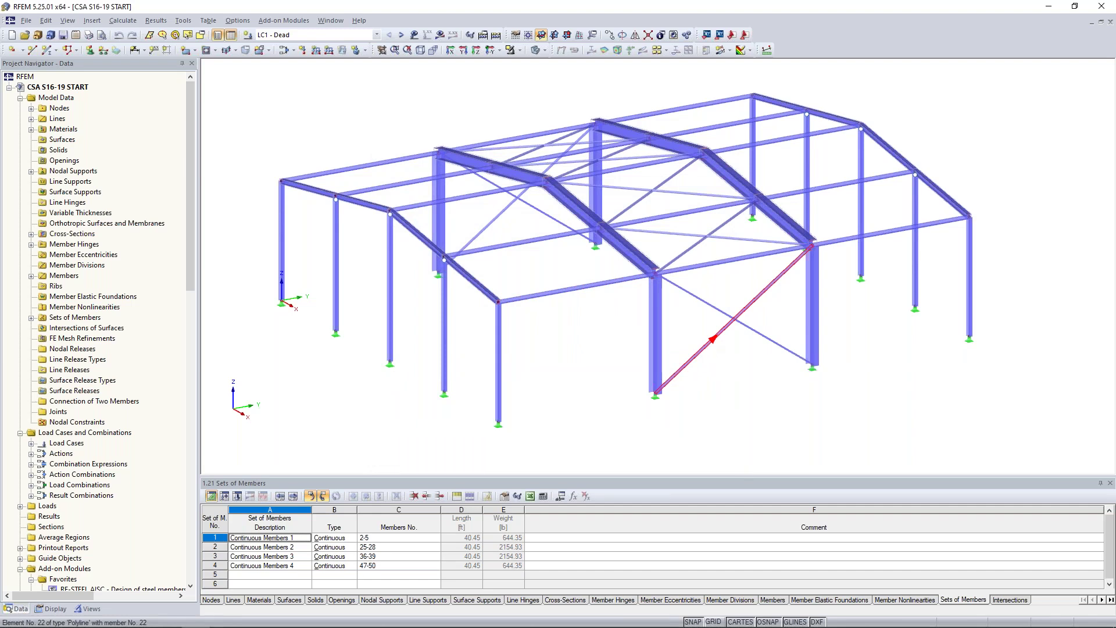
Check the member type choices and cross-section of the diagonal wall brace between the two main frames
double_click(733, 321)
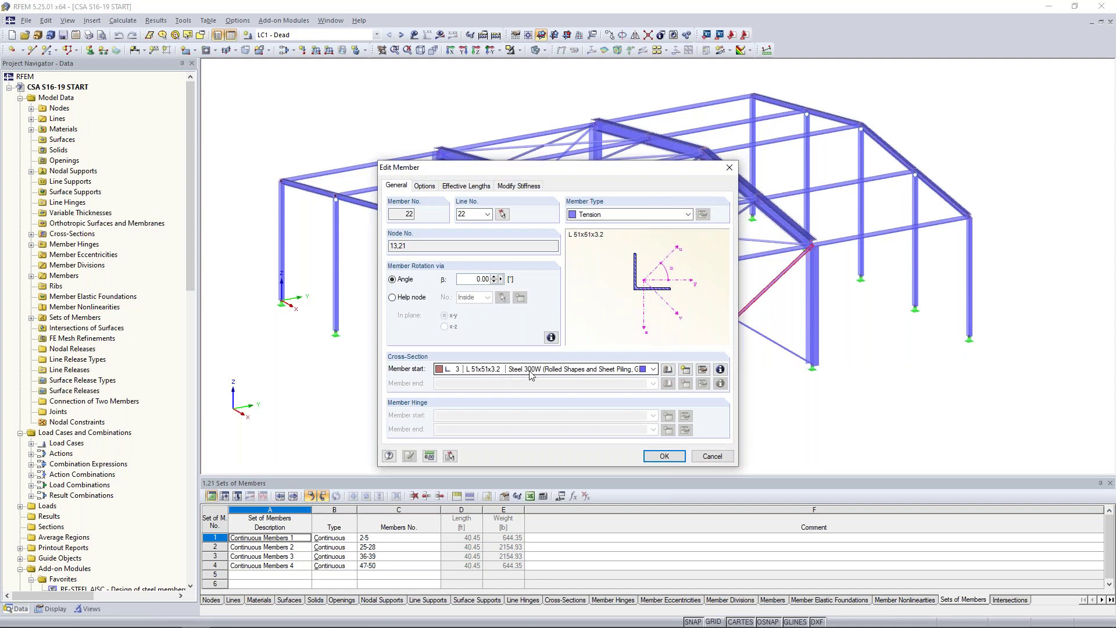
left_click(615, 216)
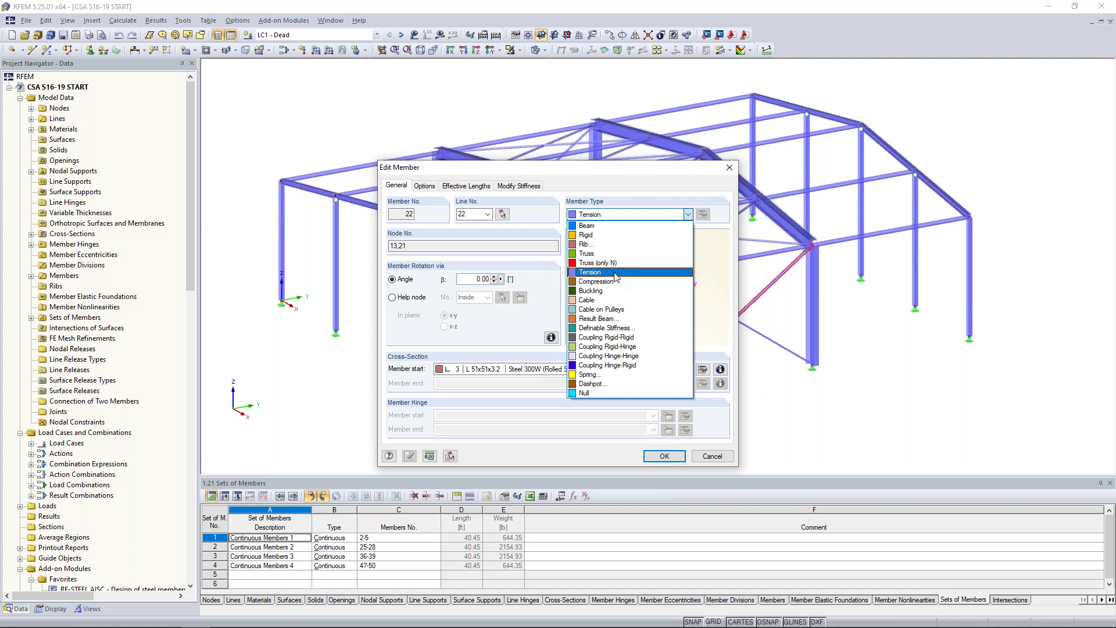
left_click(691, 190)
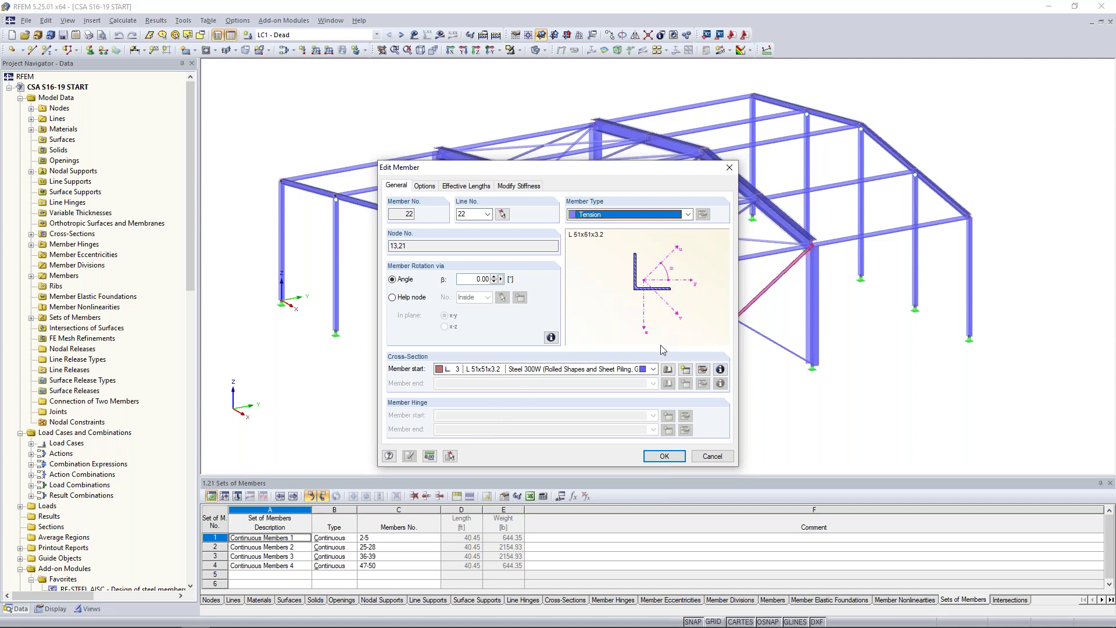
left_click(713, 456)
Examine the detectable sets of members for the first main frame's selected rafter members and the continuous set along that rafter
middle_click_drag(633, 399, 636, 382, "ctrl")
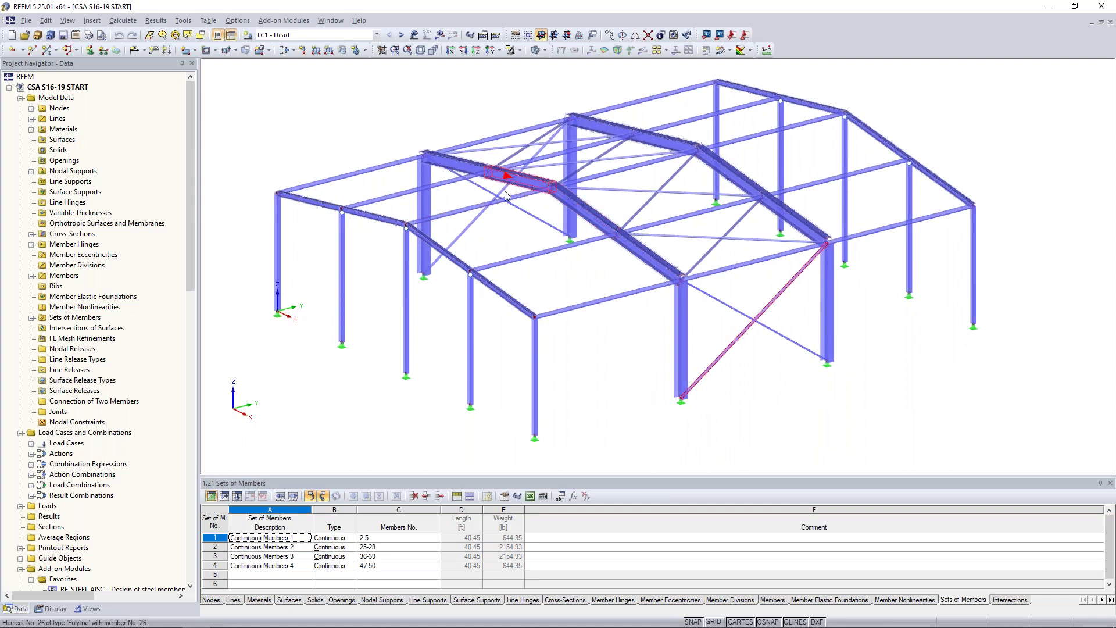
mouse_move(571, 270)
middle_mouse_down("ctrl")
mouse_move(581, 284)
mouse_move(626, 282)
mouse_move(586, 266)
middle_mouse_up("ctrl")
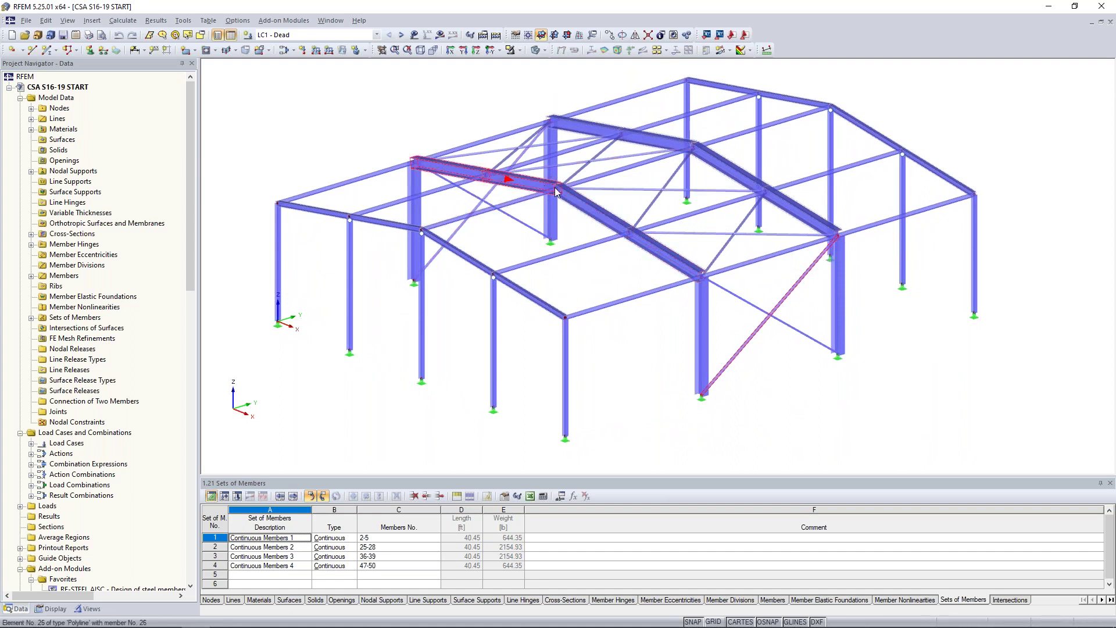
right_click(591, 213)
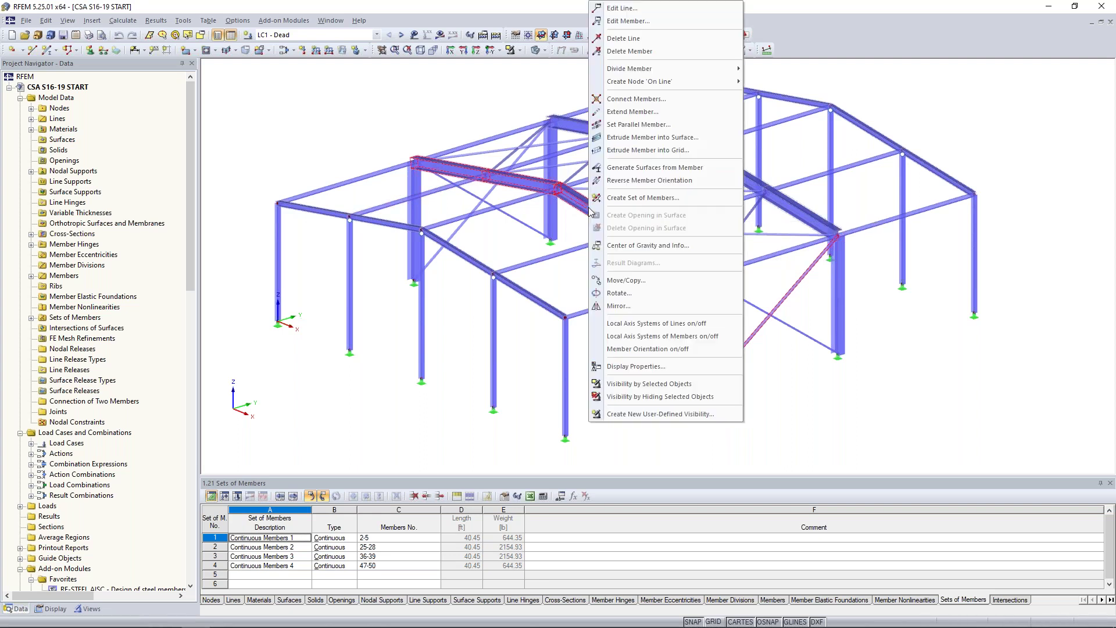
left_click(620, 199)
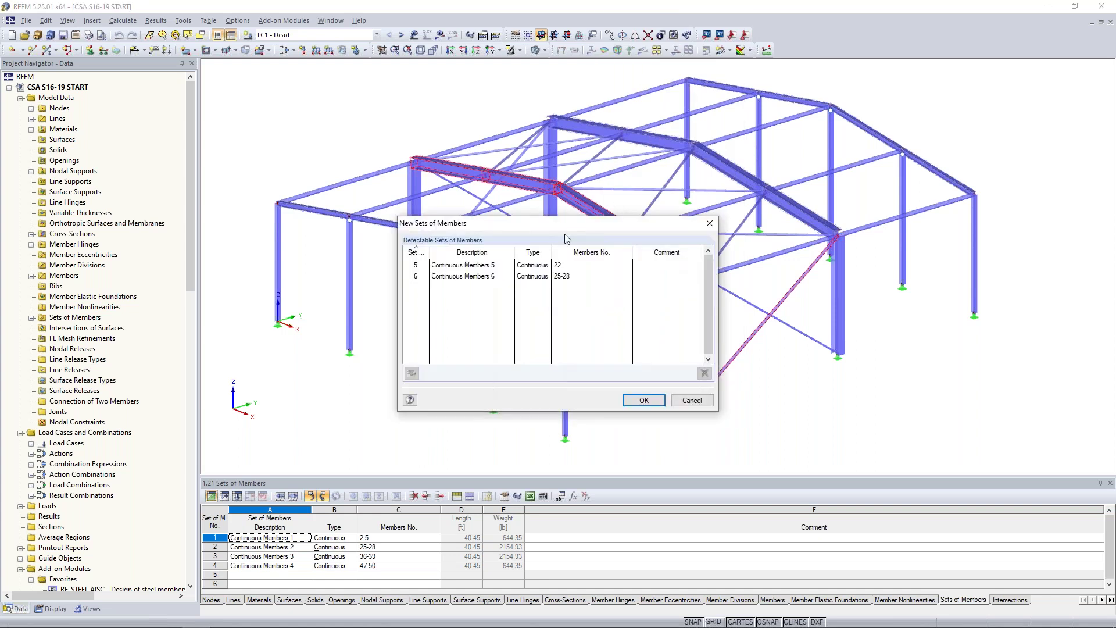
left_click(543, 267)
left_click(643, 401)
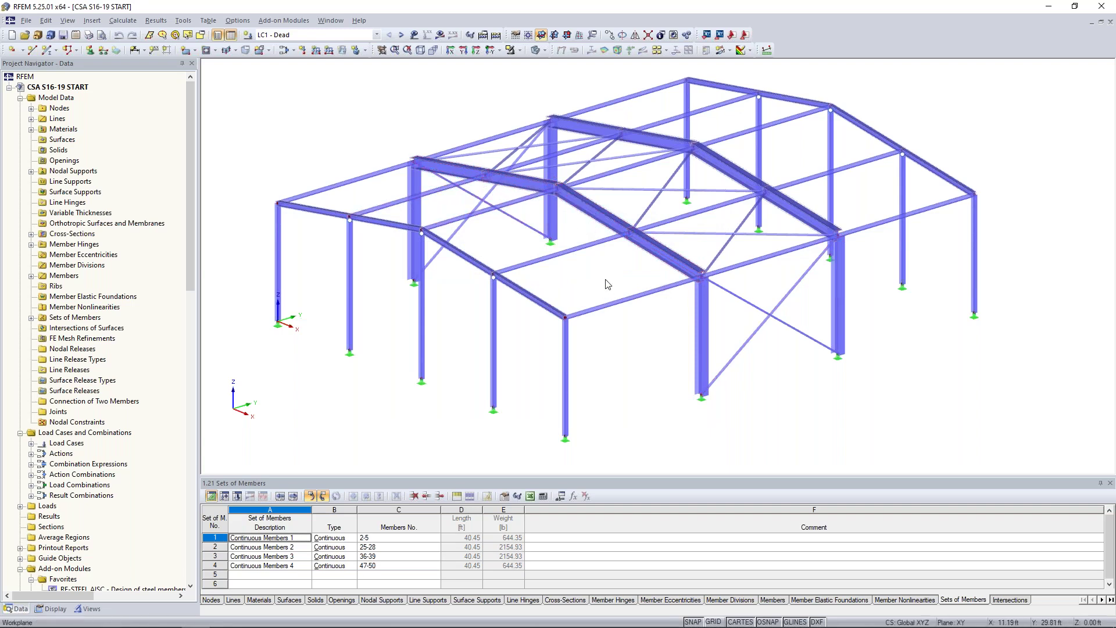
scroll(563, 220, "up", 5)
mouse_move(579, 219)
middle_mouse_down("ctrl")
mouse_move(609, 263)
mouse_move(566, 229)
middle_mouse_up("ctrl")
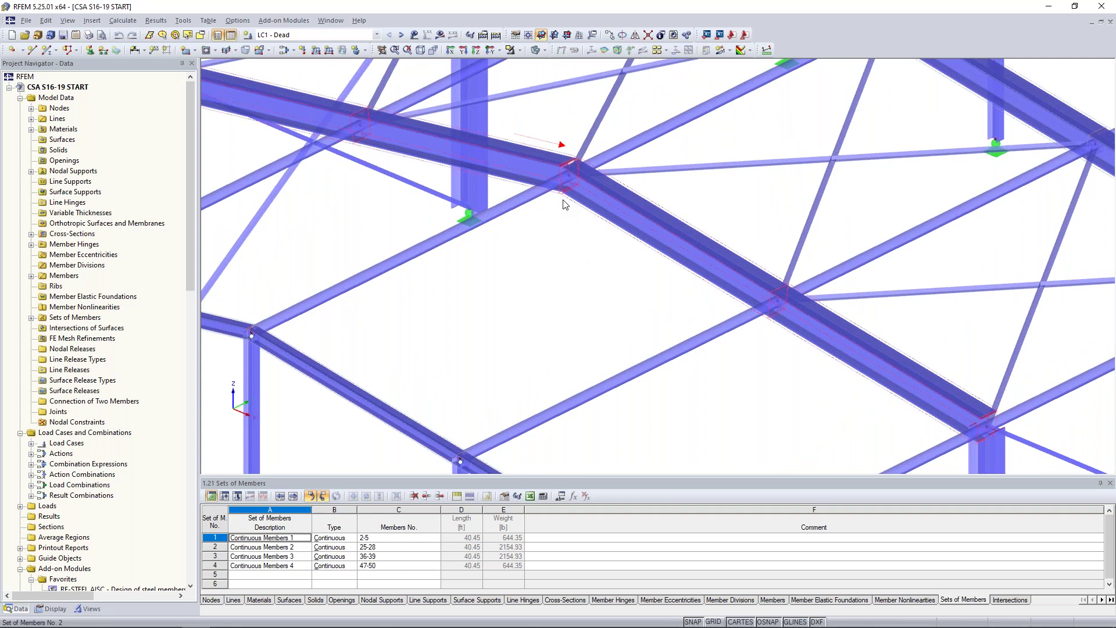
scroll(563, 204, "down", 8)
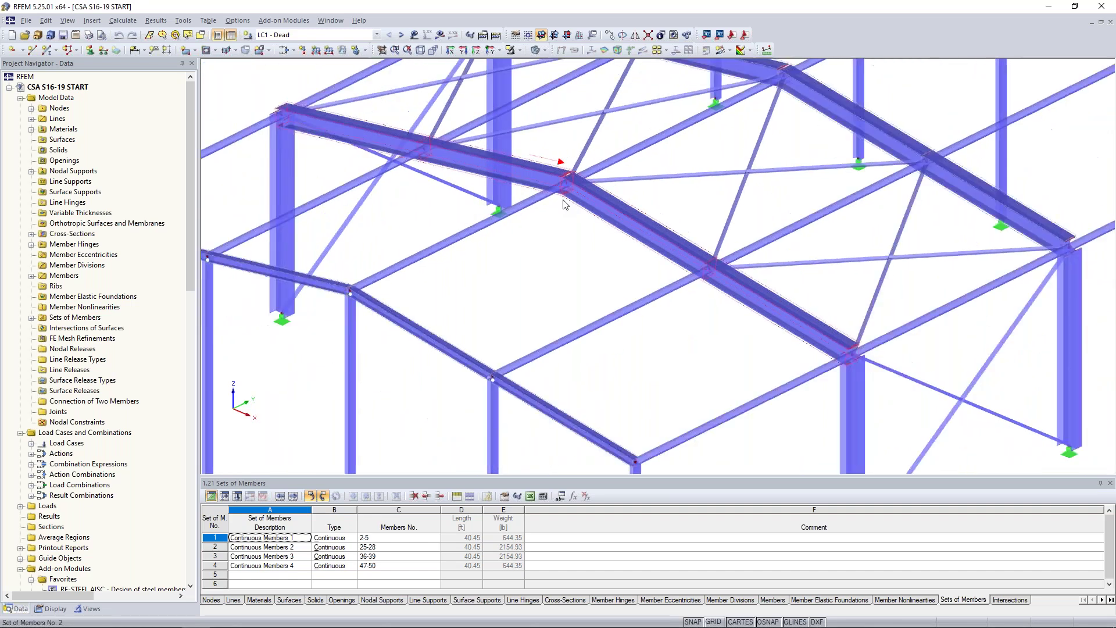
Inspect the support and restraint conditions of the nodal support at the base of the gable column, without changing them
middle_click_drag(869, 398, 804, 344, "ctrl")
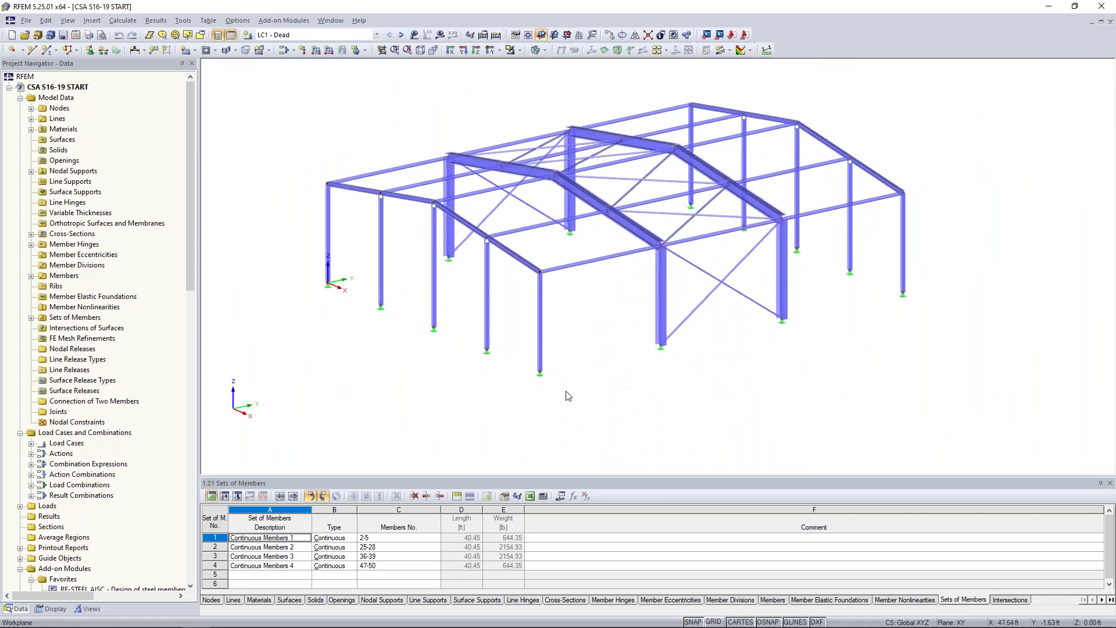
double_click(487, 361)
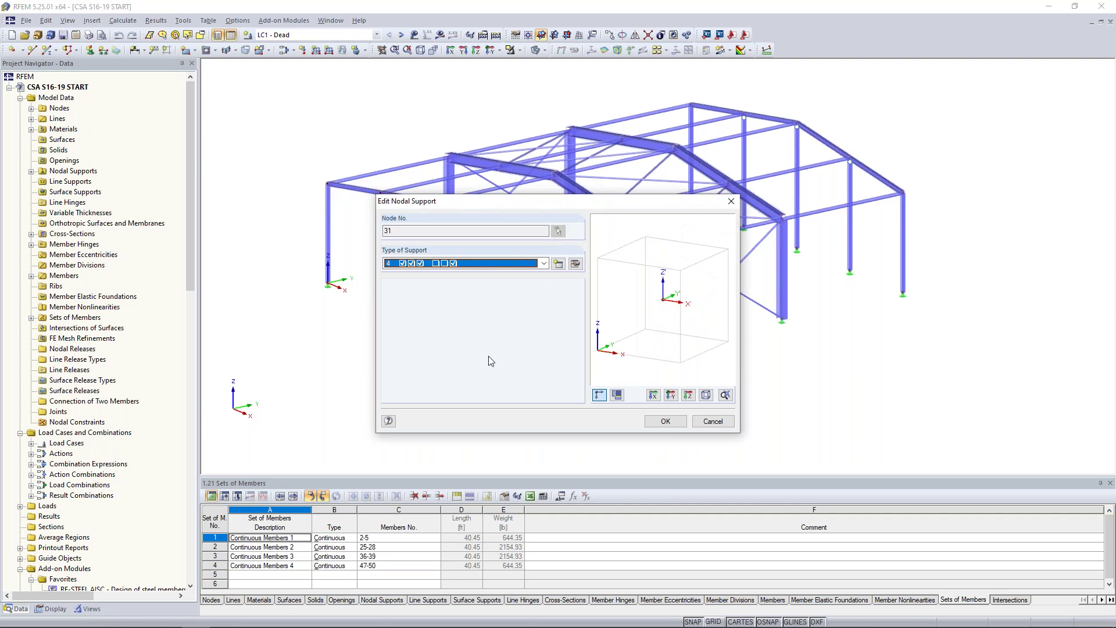
left_click(575, 264)
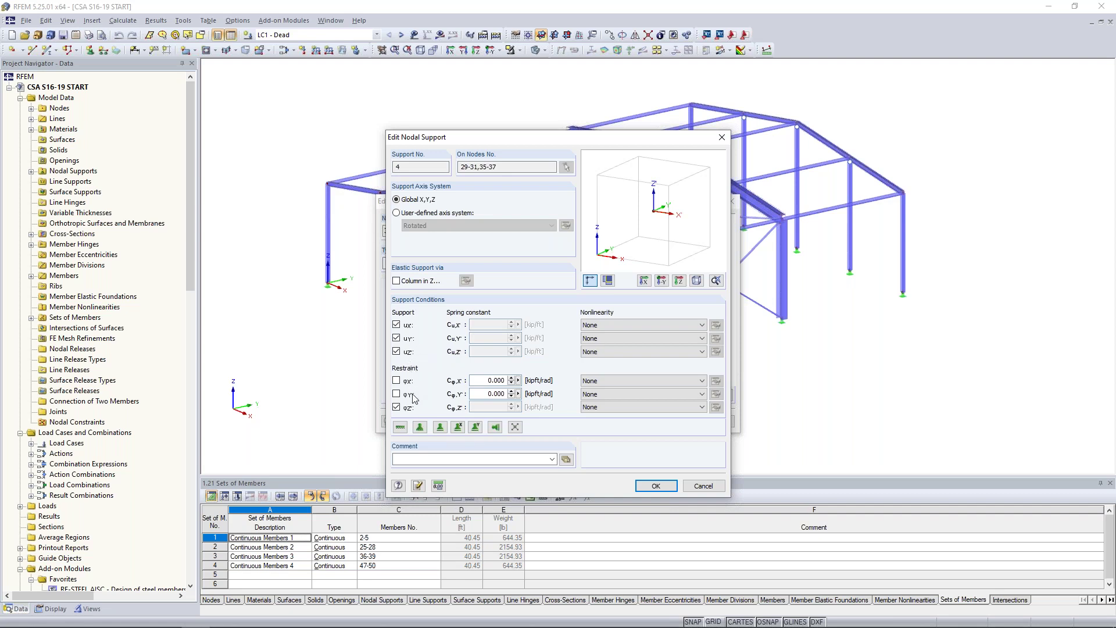
left_click(703, 486)
left_click(712, 422)
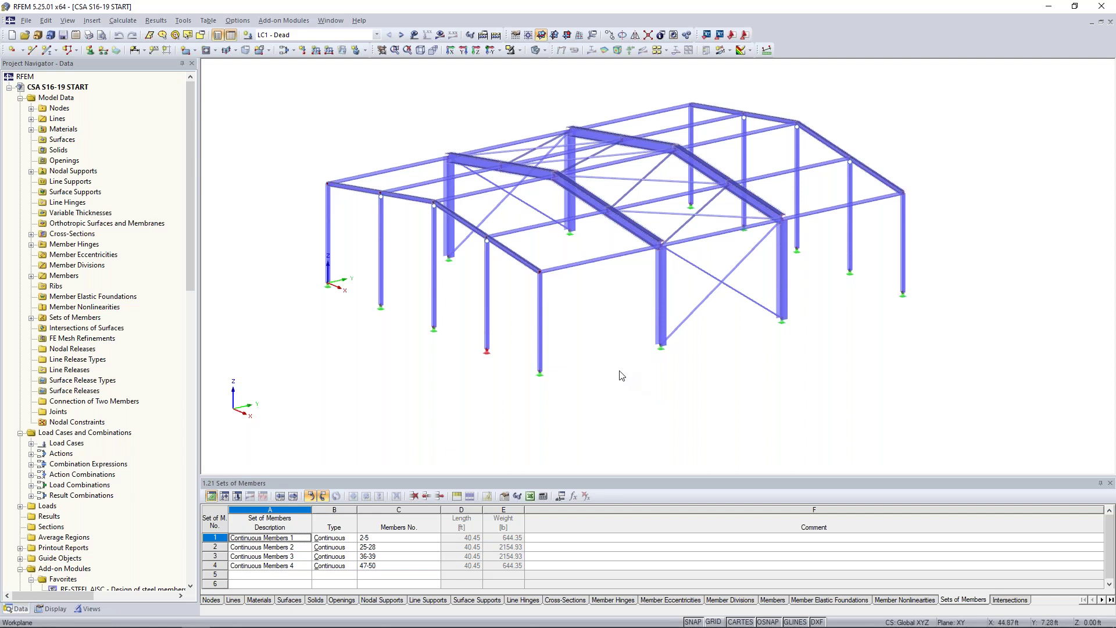
Open the load cases and combinations settings and review the Dead, Snow, Wind X and Wind Y load cases
middle_click_drag(612, 366, 584, 375)
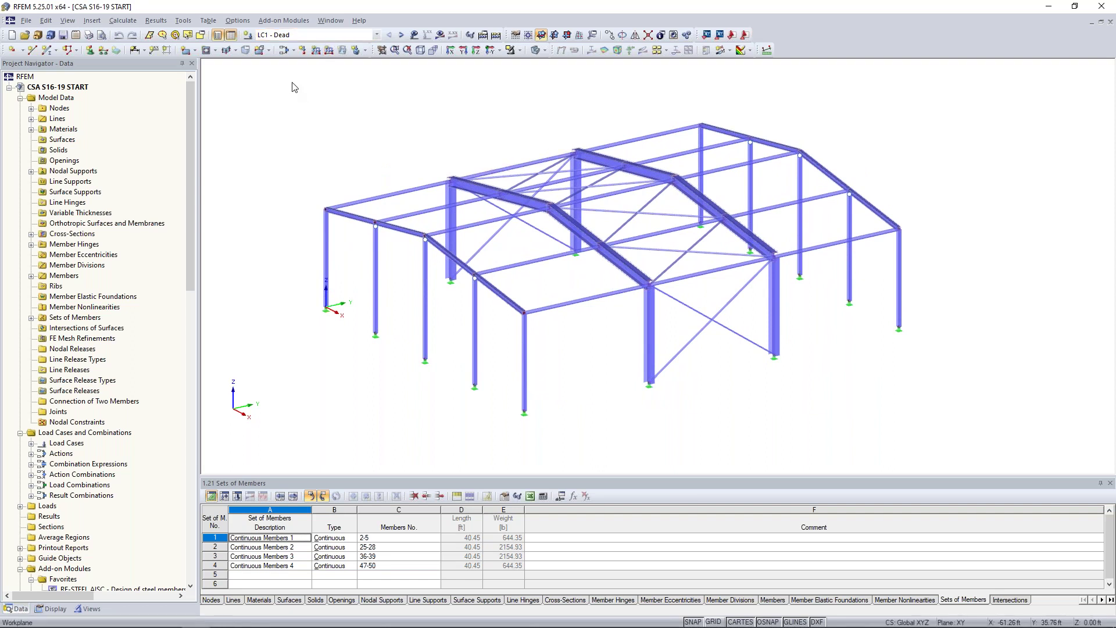
left_click(284, 49)
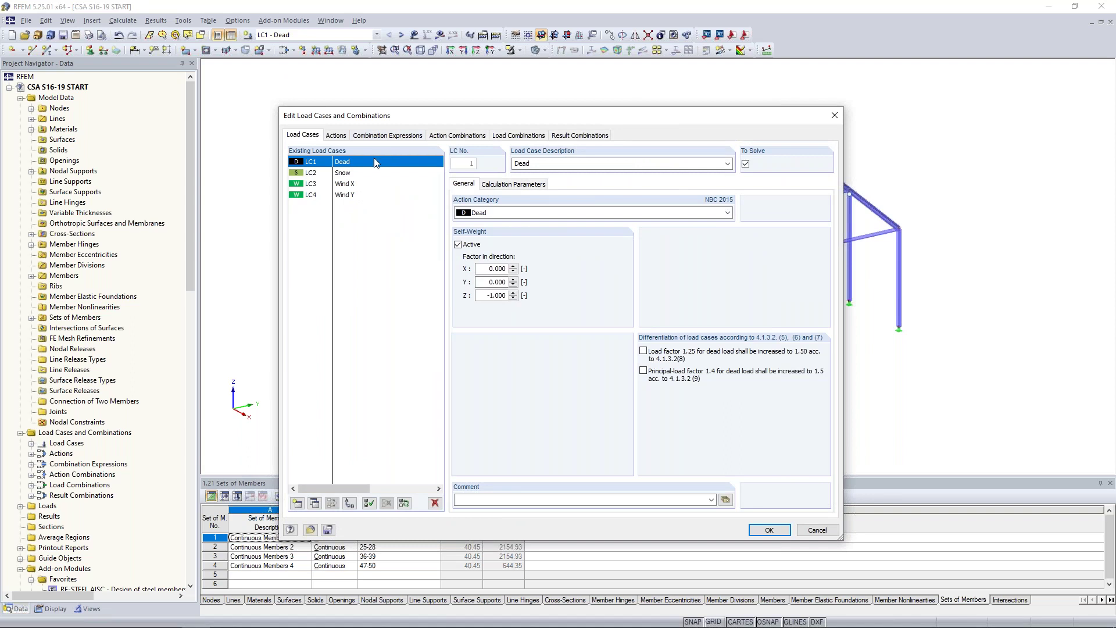
left_click(349, 174)
left_click(350, 185)
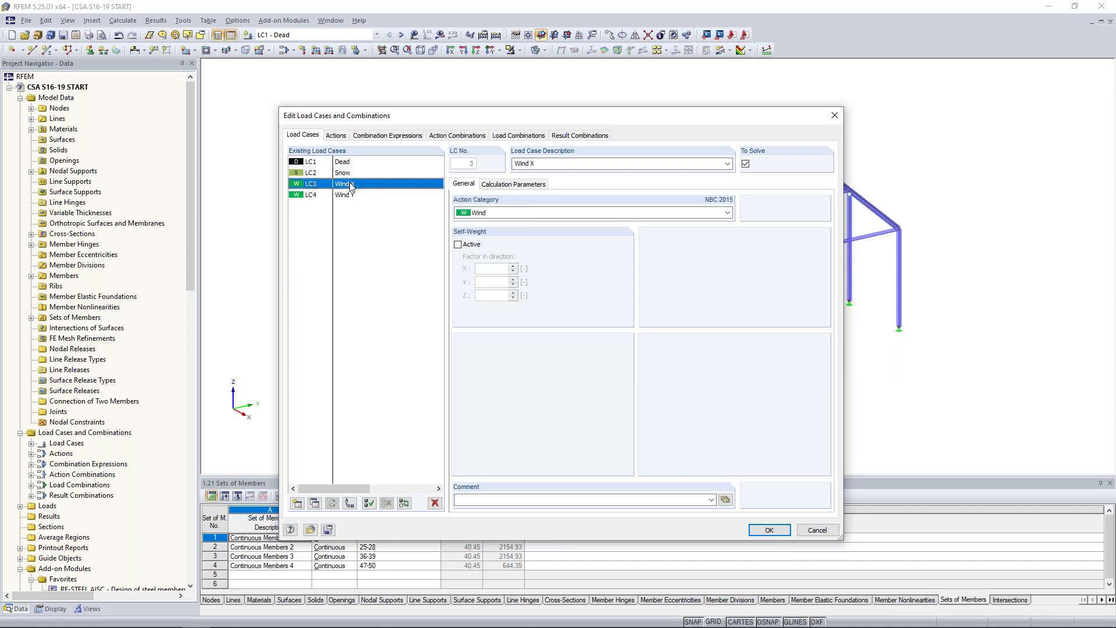
left_click(349, 196)
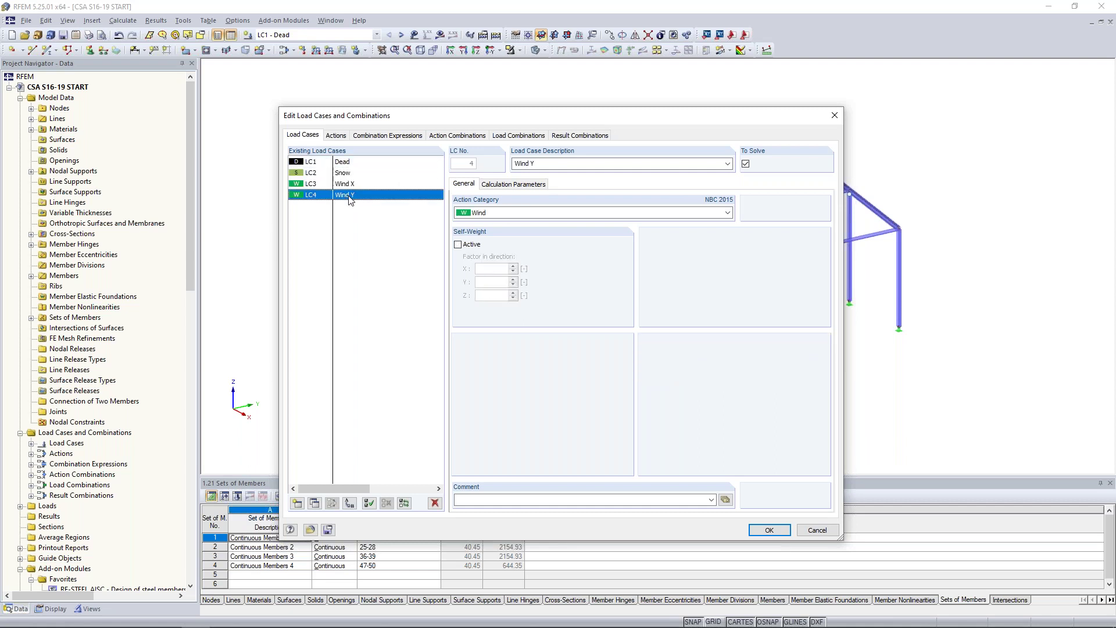
Check the action category choices for the Wind Y load case and close the load case settings without changes
left_click(486, 214)
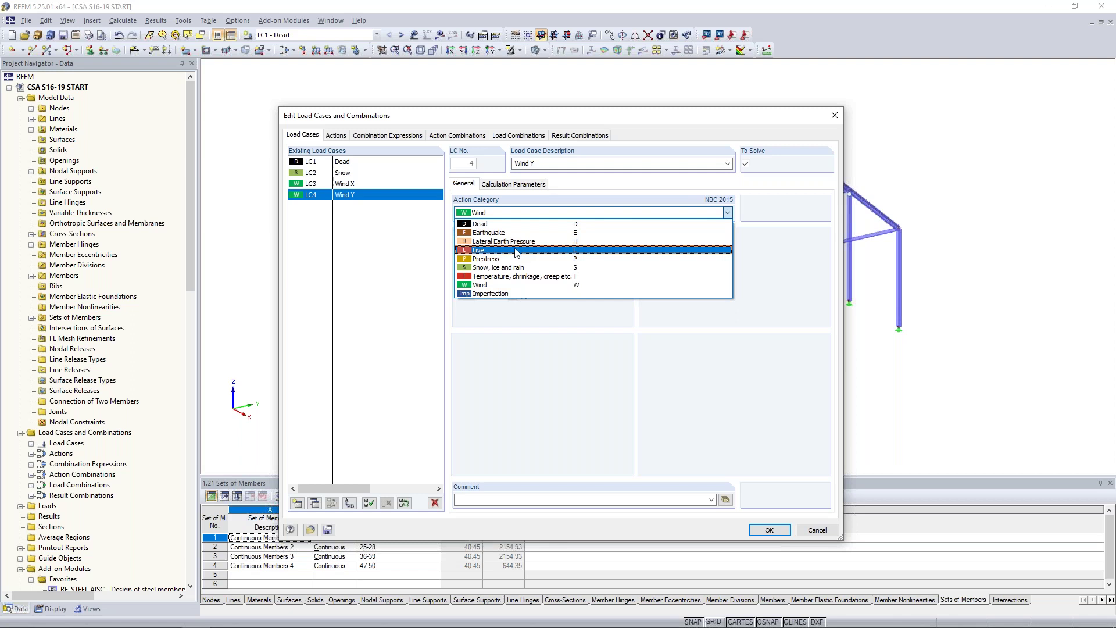
key("Escape")
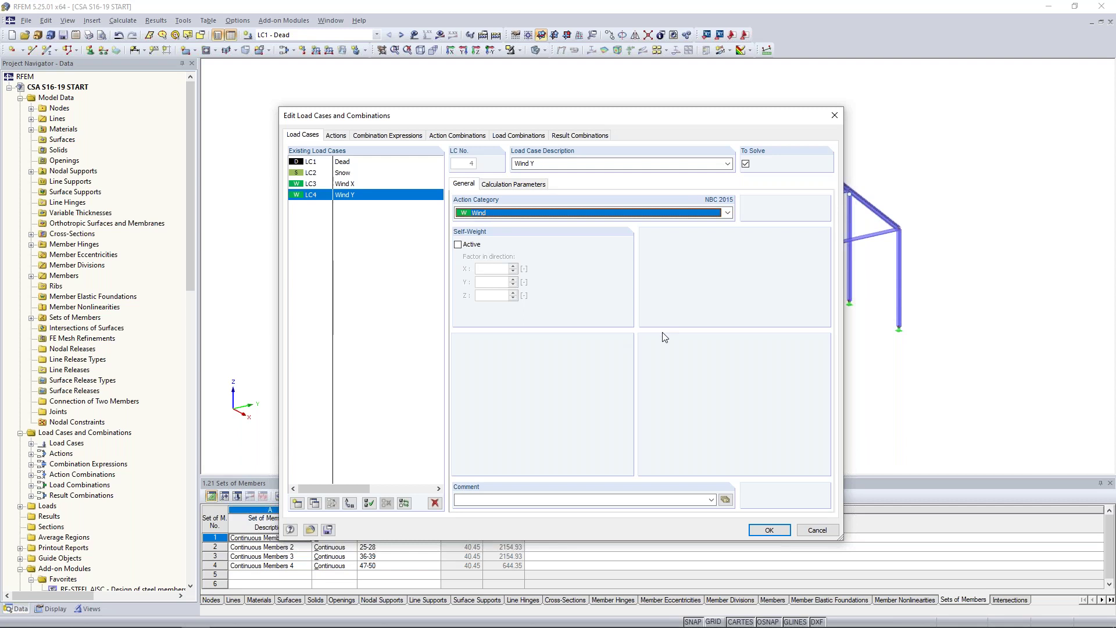
left_click(813, 530)
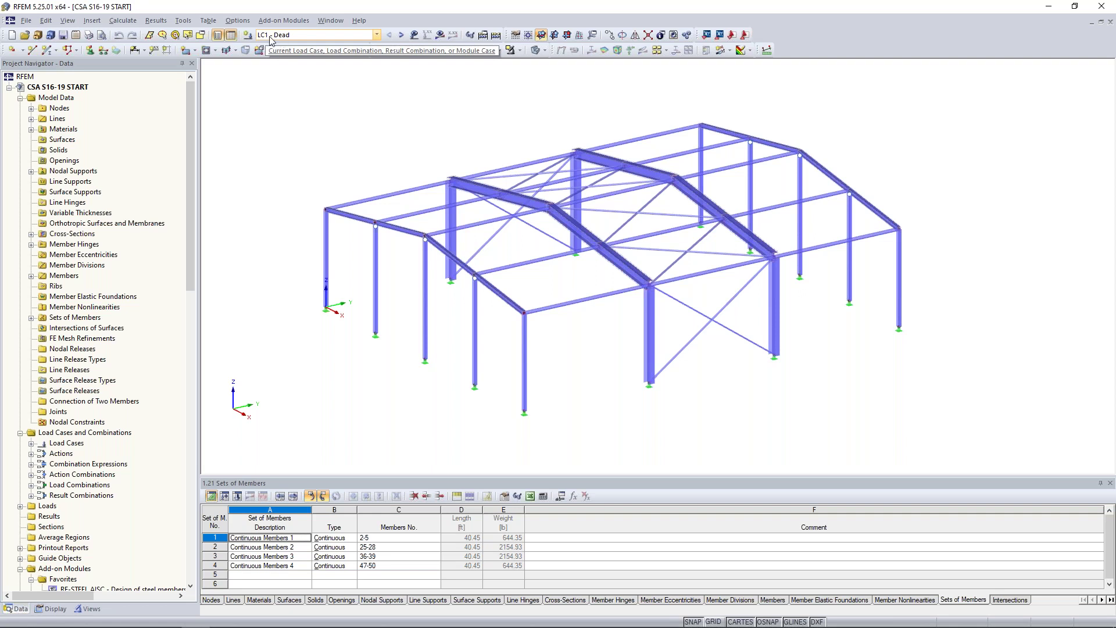
Display the Dead load case's loads on the model, with the generated roof load shown as an area load
left_click(413, 35)
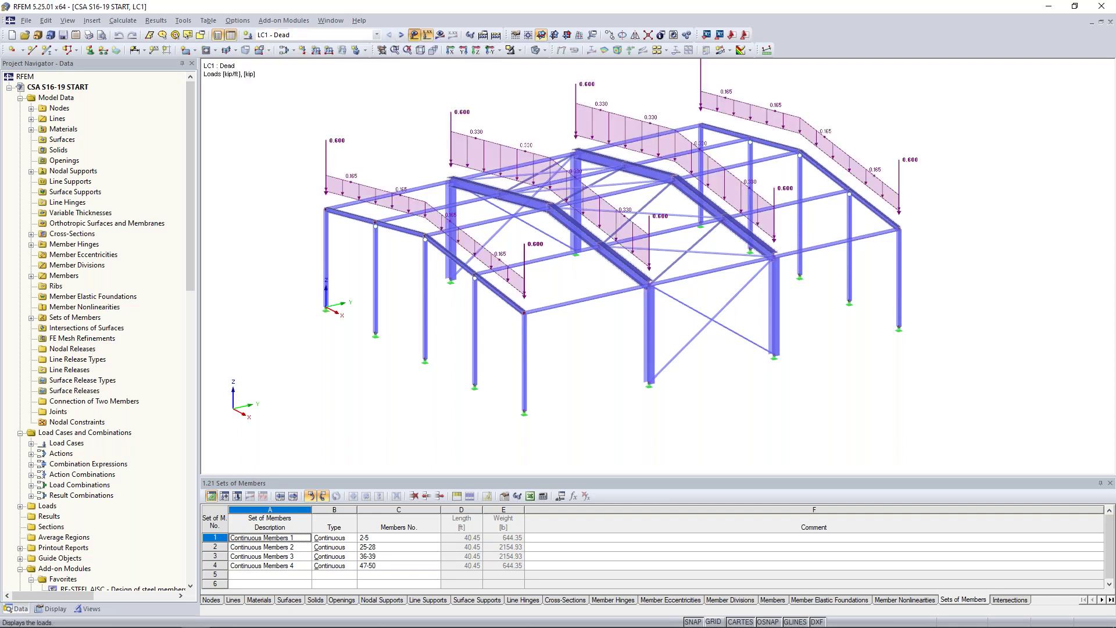
right_click(348, 180)
left_click(373, 217)
middle_click_drag(301, 223, 428, 269, "ctrl")
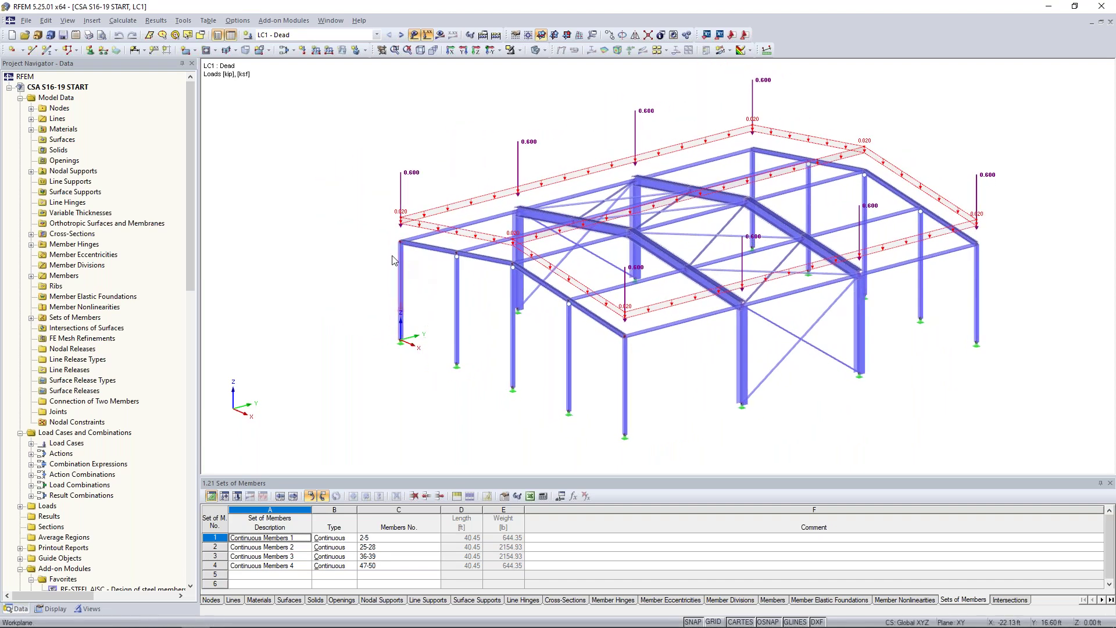
middle_click_drag(362, 253, 300, 245)
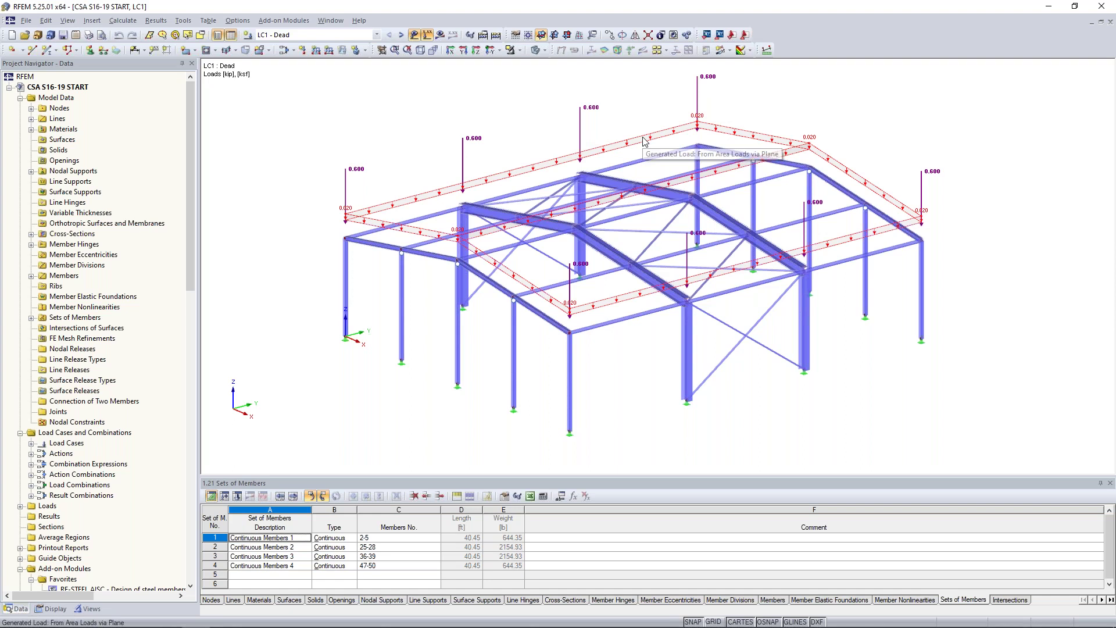
Examine the load generation options and the Dead roof load's conversion from area loads to member loads via planes, without changing anything
left_click(183, 20)
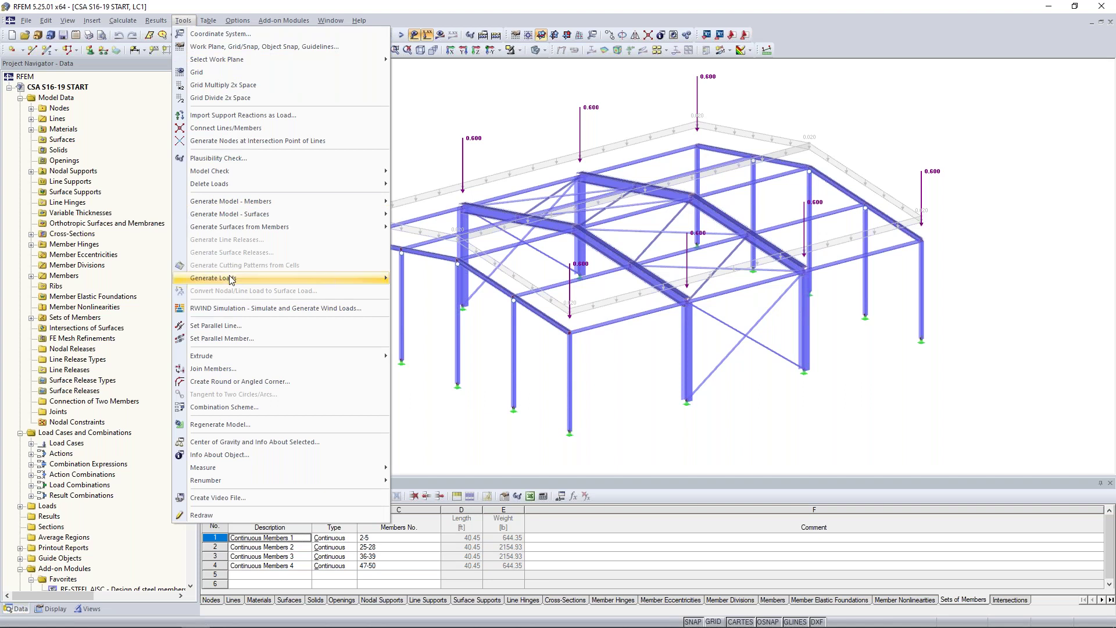
mouse_move(232, 279)
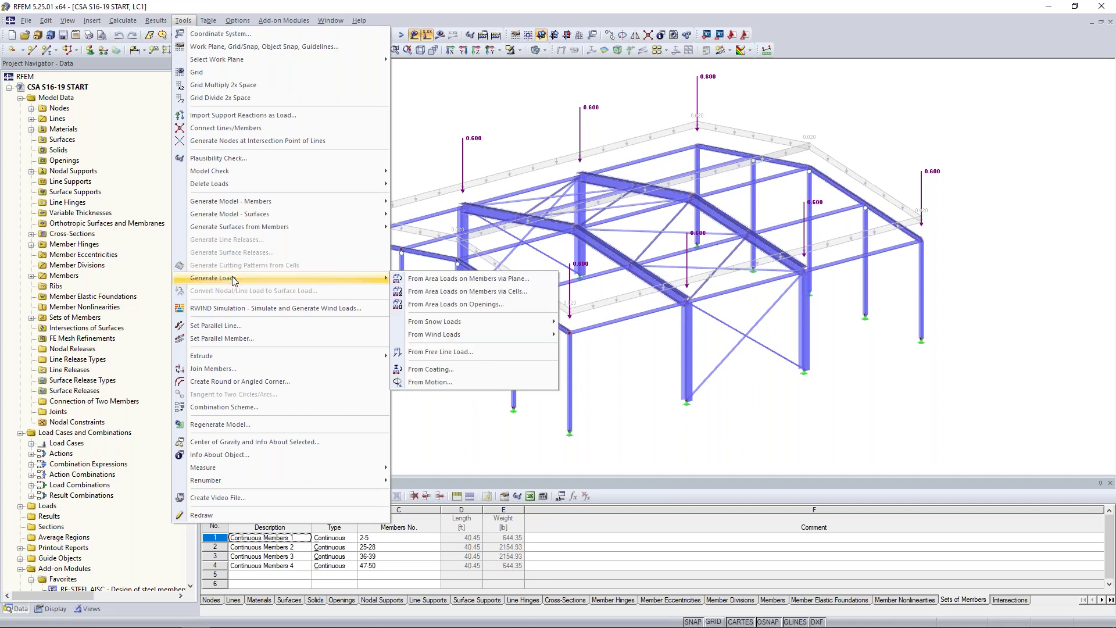
left_click(443, 283)
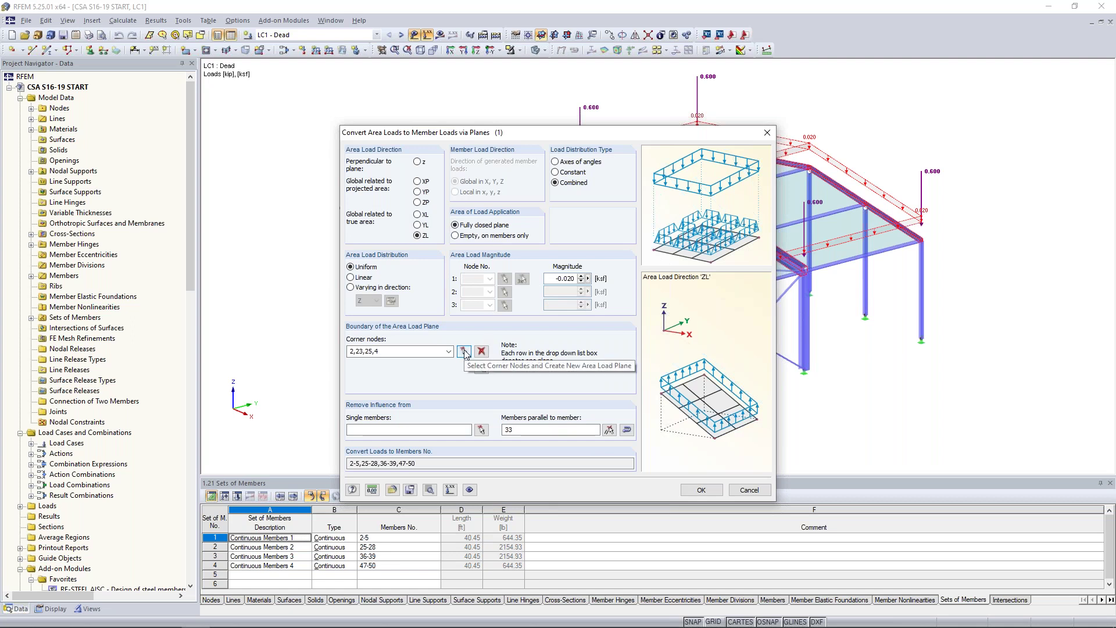
left_click_drag(548, 134, 507, 253)
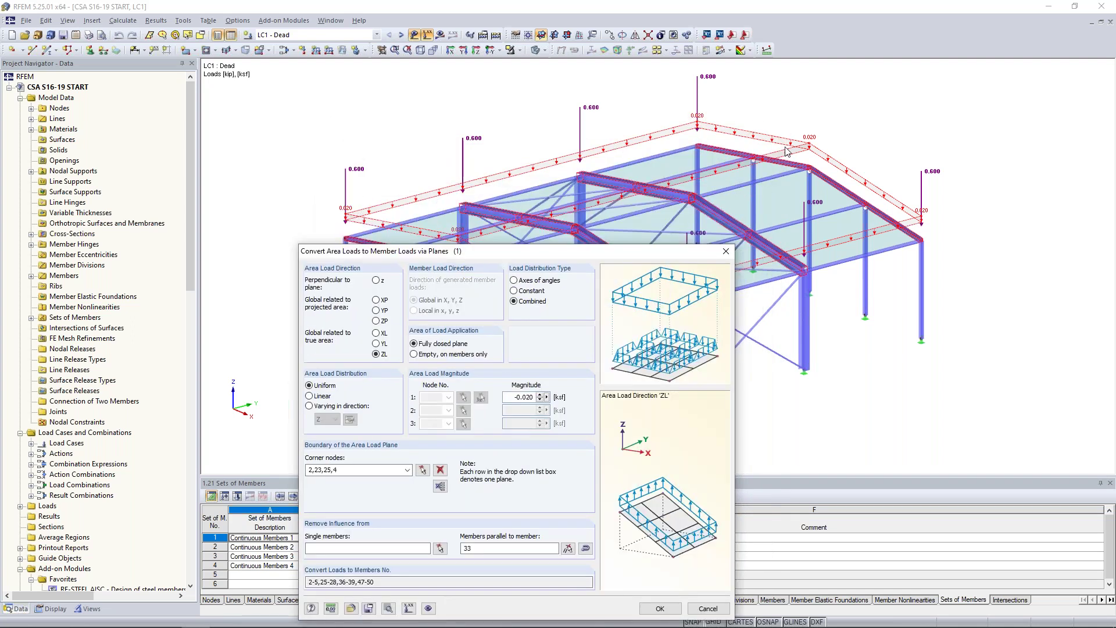
left_click_drag(635, 258, 656, 357)
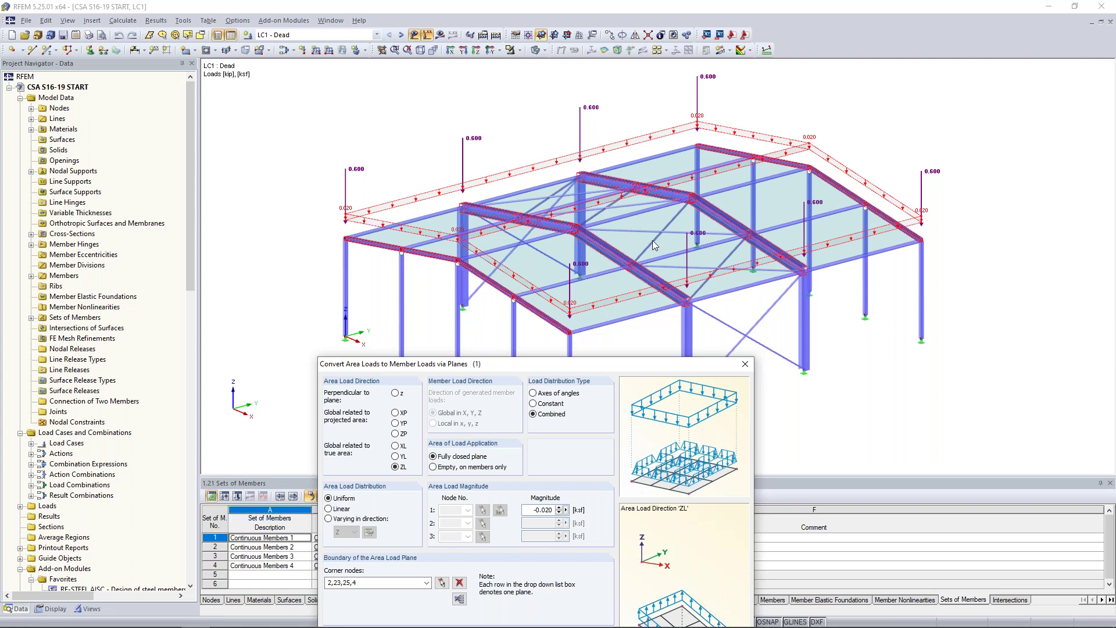
left_click_drag(638, 359, 642, 95)
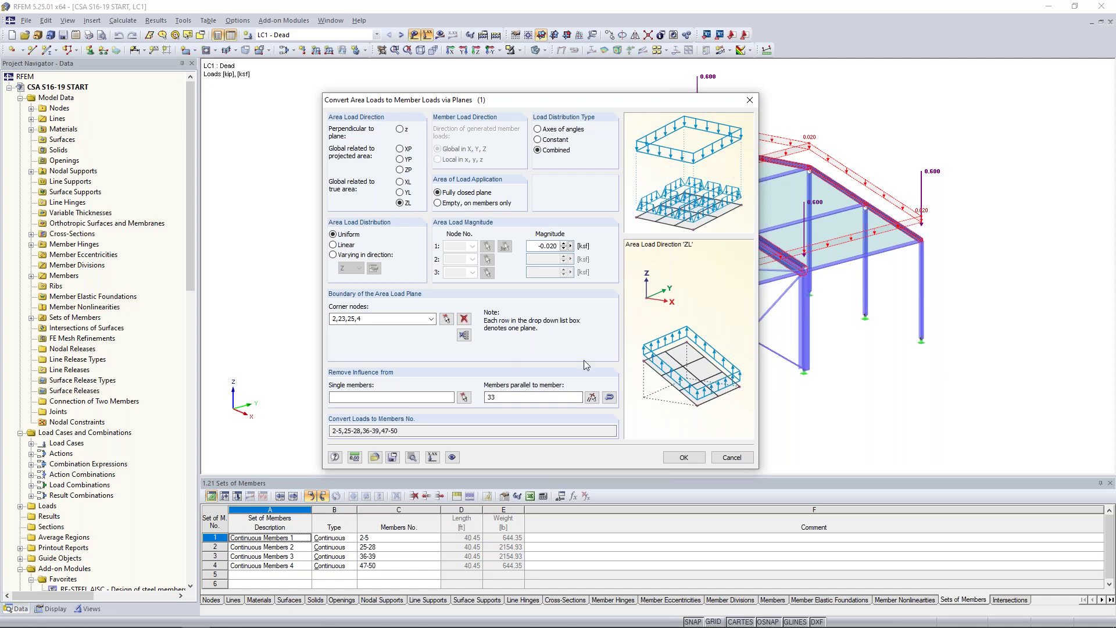
left_click(732, 458)
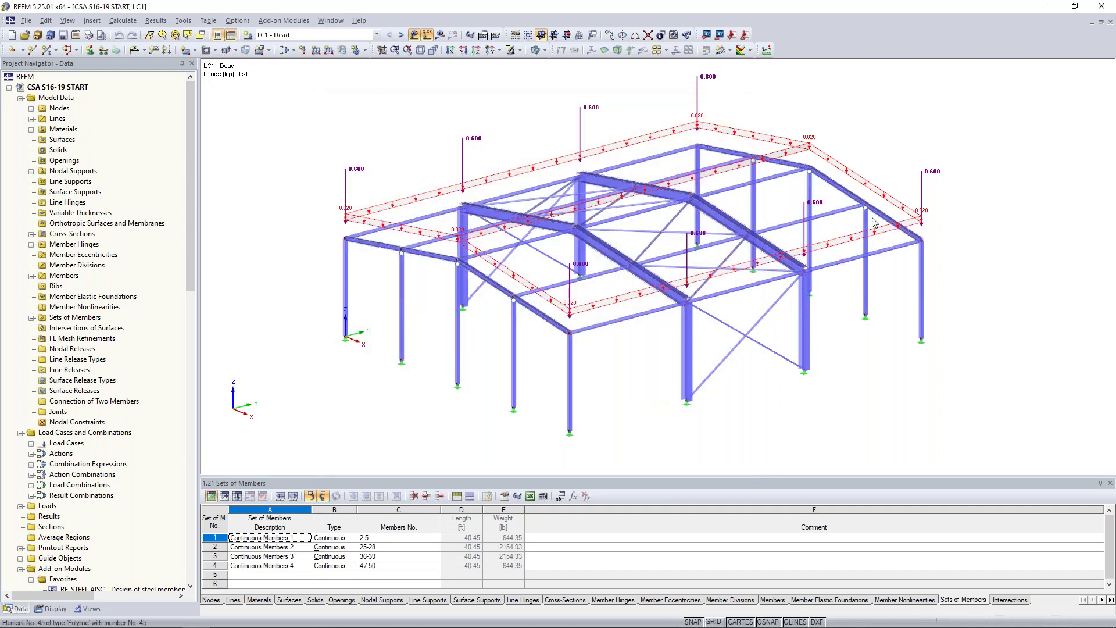
Display the generated Dead load separately as line loads on the rafters and view them across the frames
right_click(869, 184)
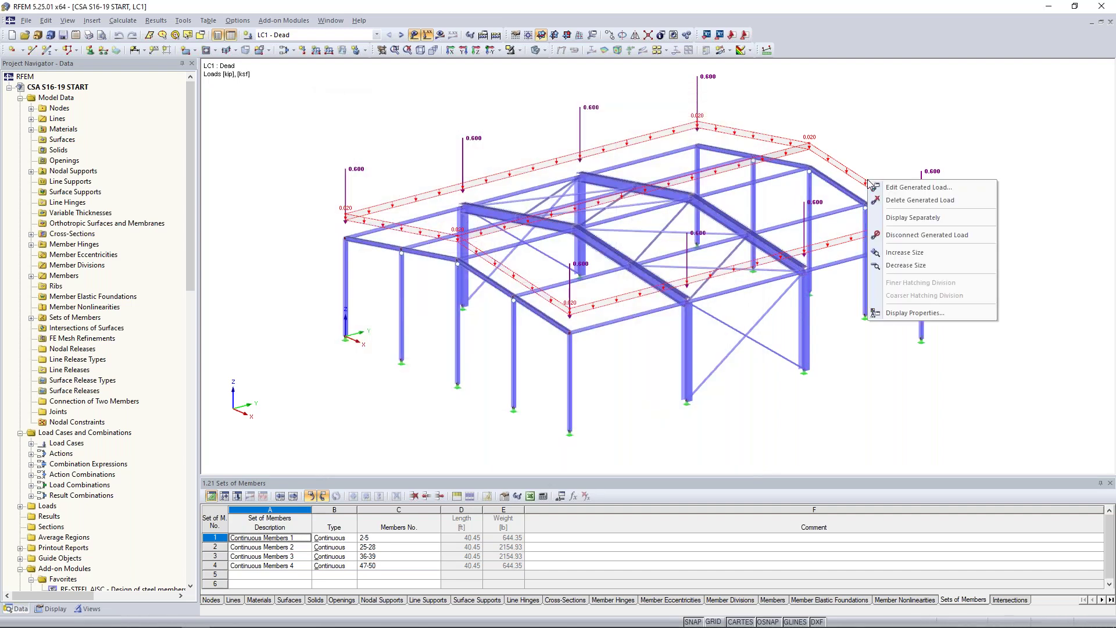
left_click(907, 218)
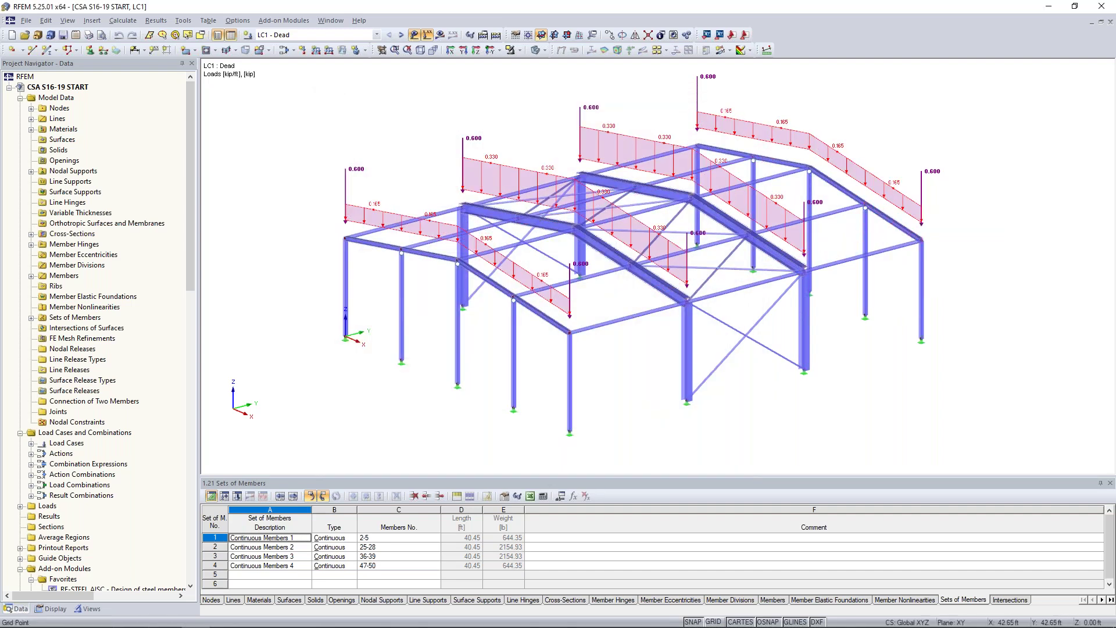
middle_click_drag(628, 375, 553, 355, "ctrl")
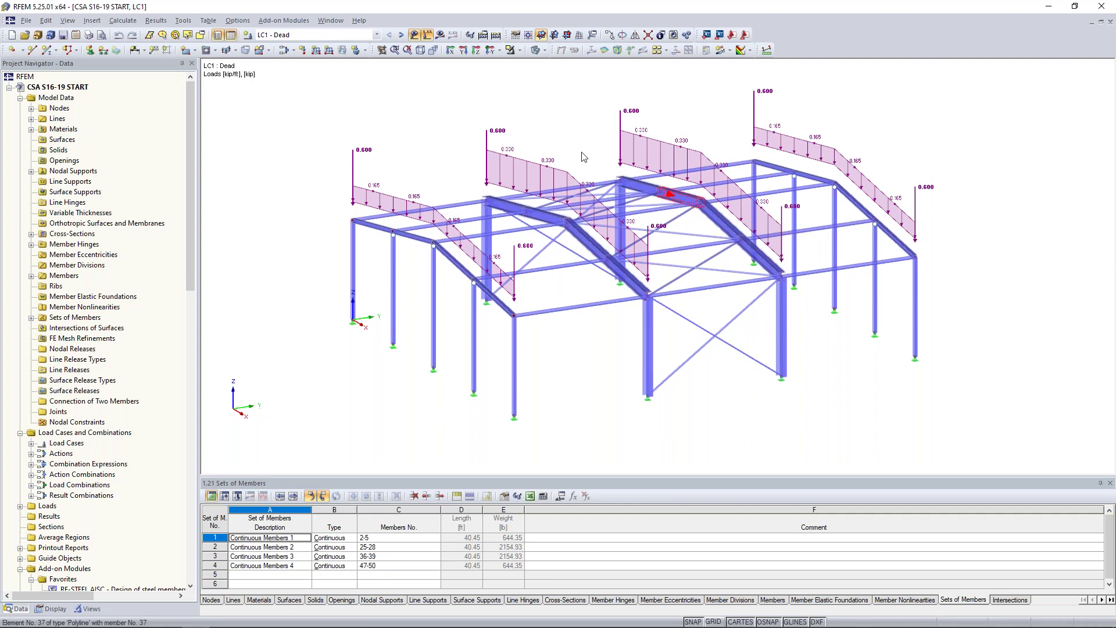
Switch to the Snow load case and show its generated load as an area load over the roof
left_click(401, 35)
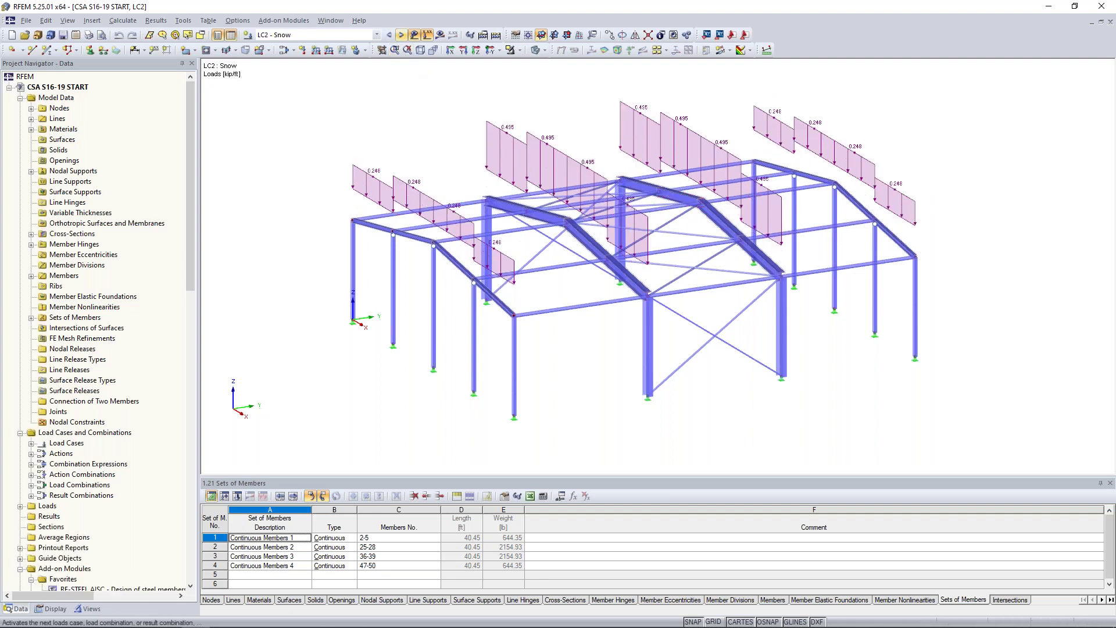
right_click(567, 145)
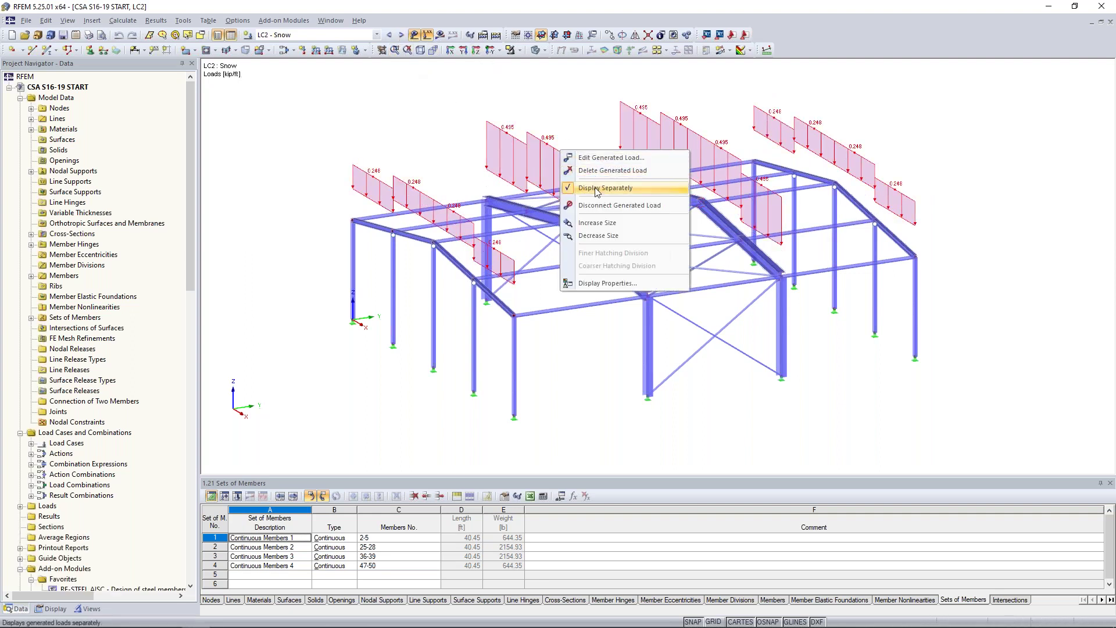
left_click(596, 189)
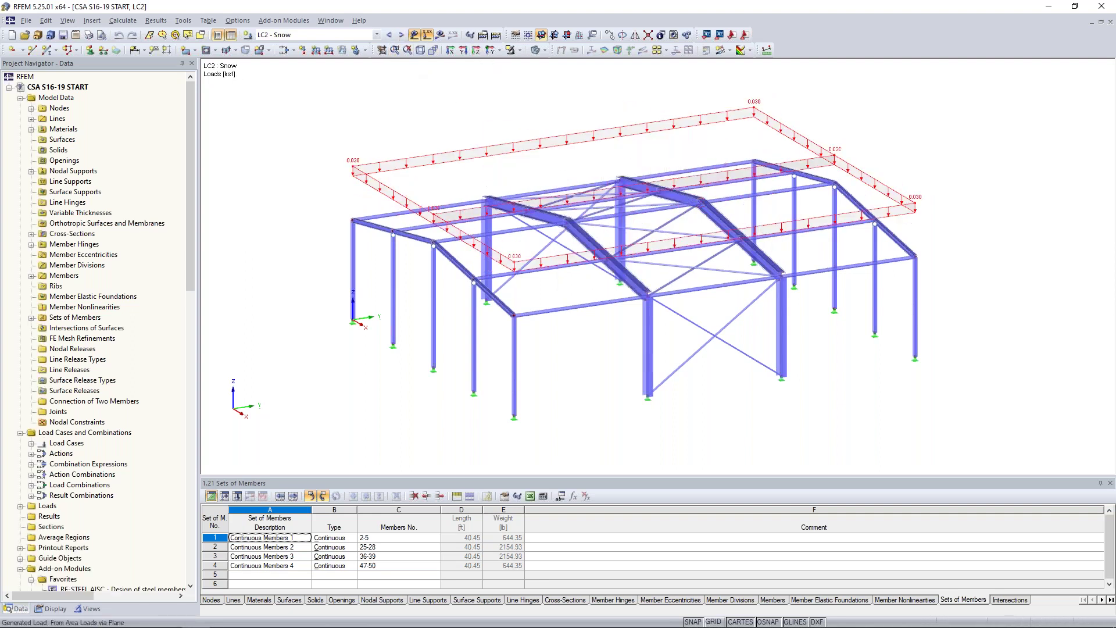
Inspect the Snow area load's direction, magnitude, boundary and member conversion settings, leaving them unchanged
double_click(462, 154)
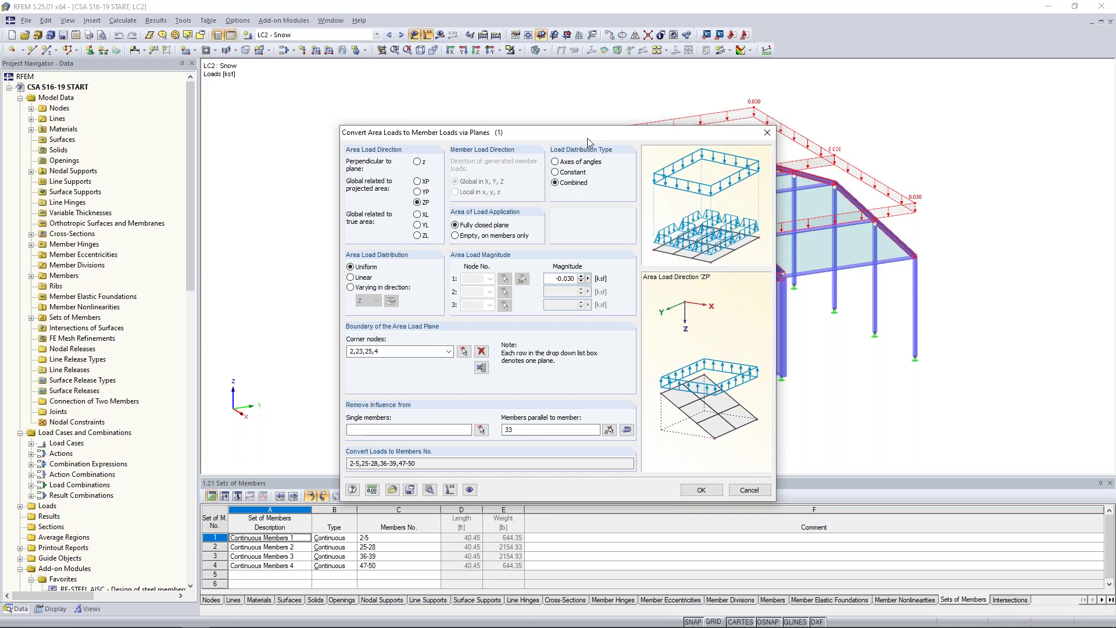
left_click_drag(593, 134, 532, 240)
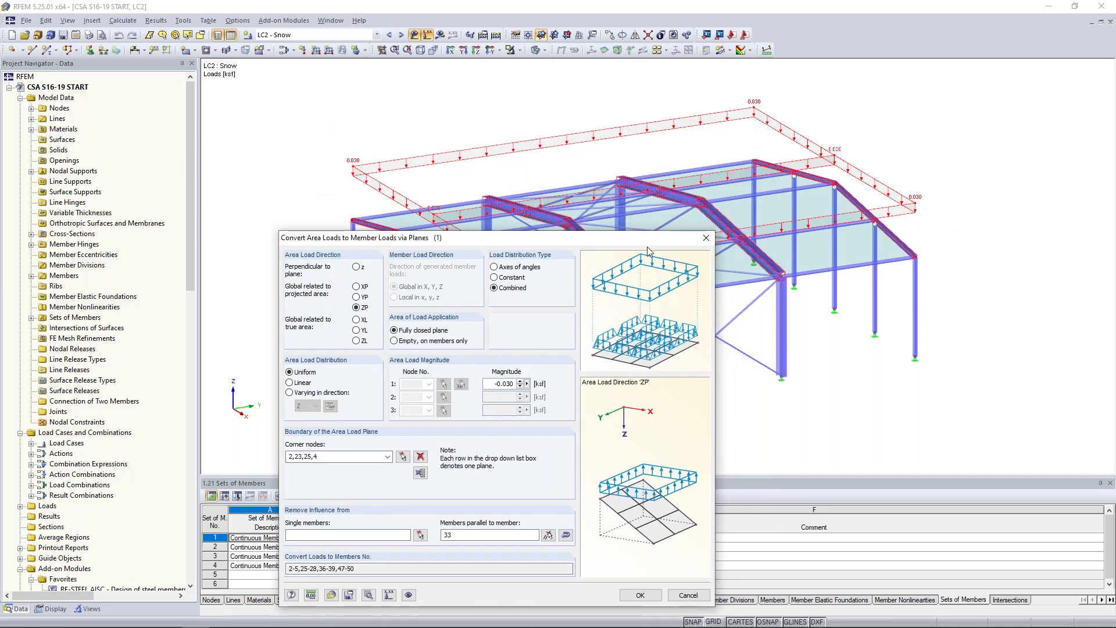
left_click_drag(618, 234, 643, 95)
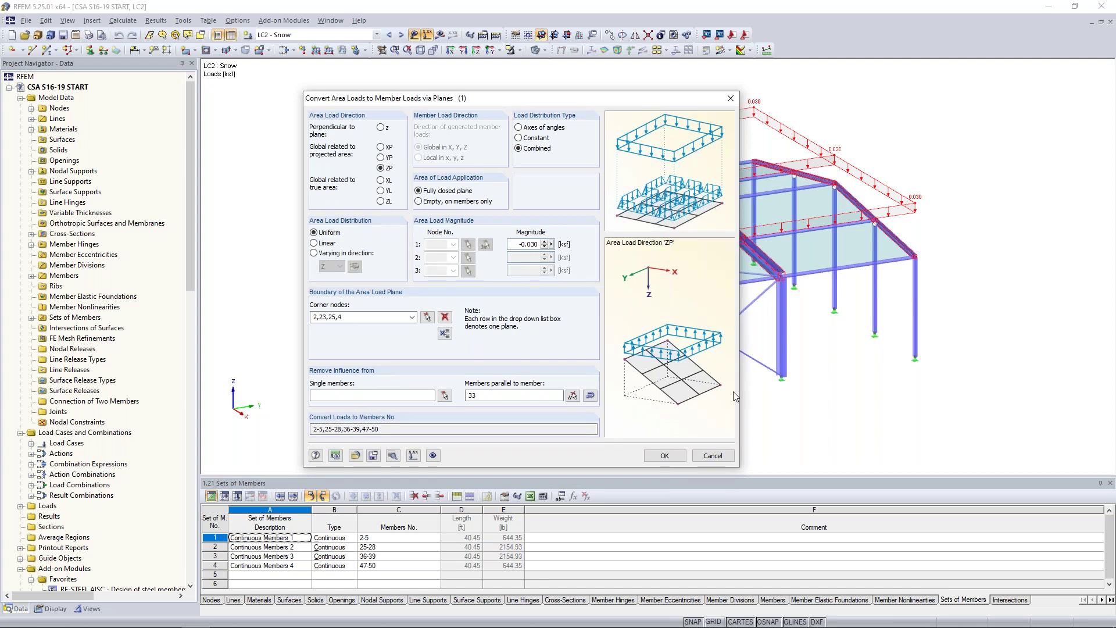
left_click(713, 456)
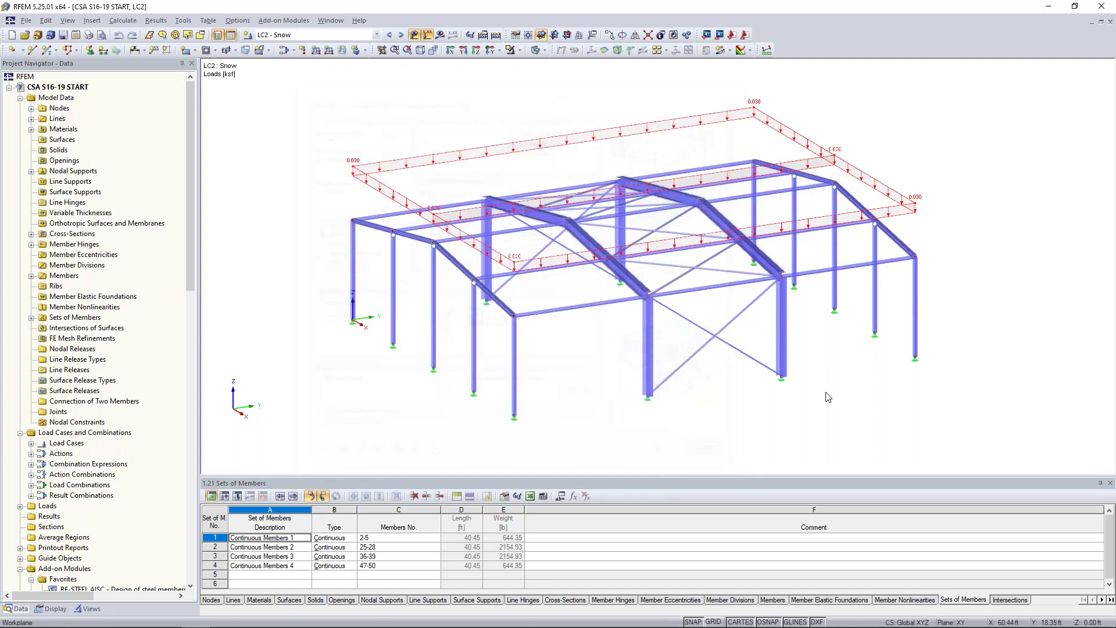
Display the generated Snow load separately as member loads on the rafters
right_click(879, 187)
left_click(904, 222)
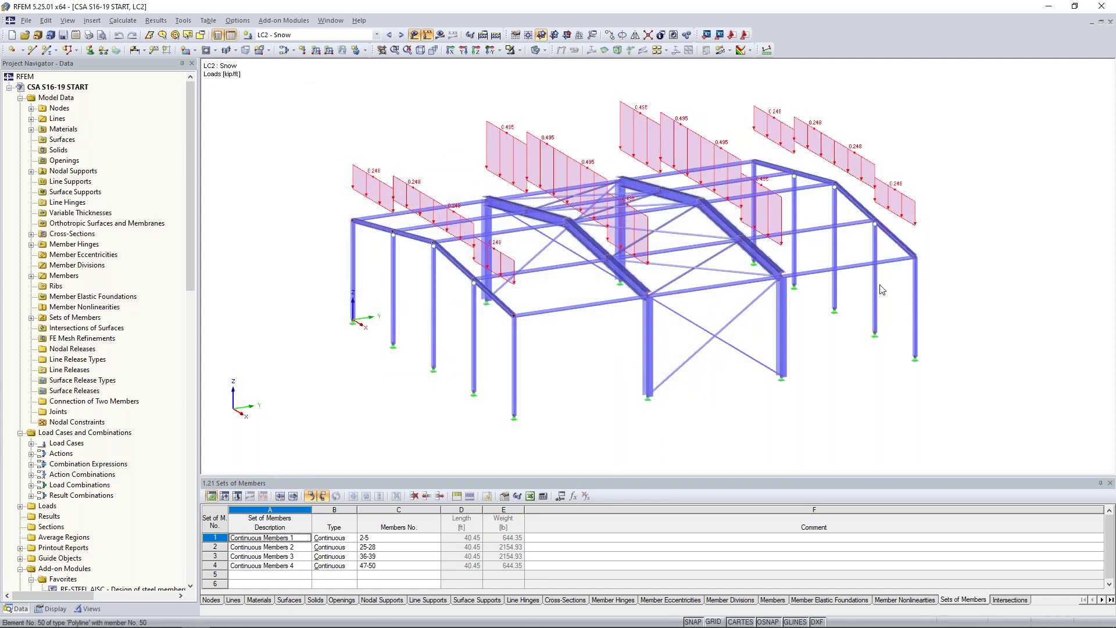
middle_click_drag(930, 311, 840, 373)
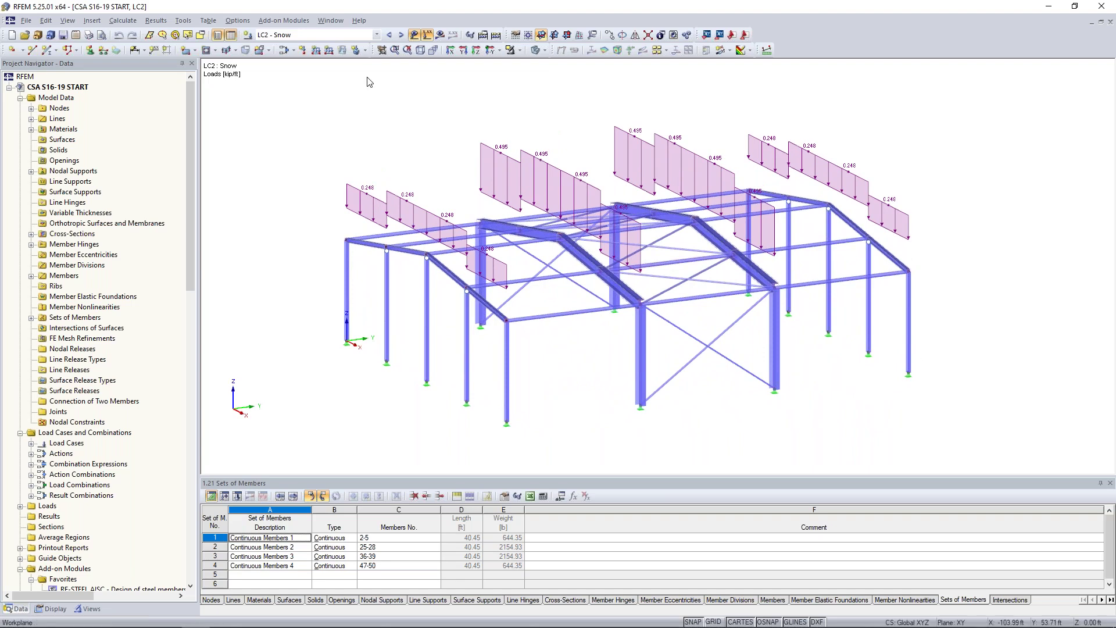
Switch to the Wind X load case and view its wall and roof member loads around the building
left_click(401, 35)
middle_click_drag(406, 139, 450, 136, "ctrl")
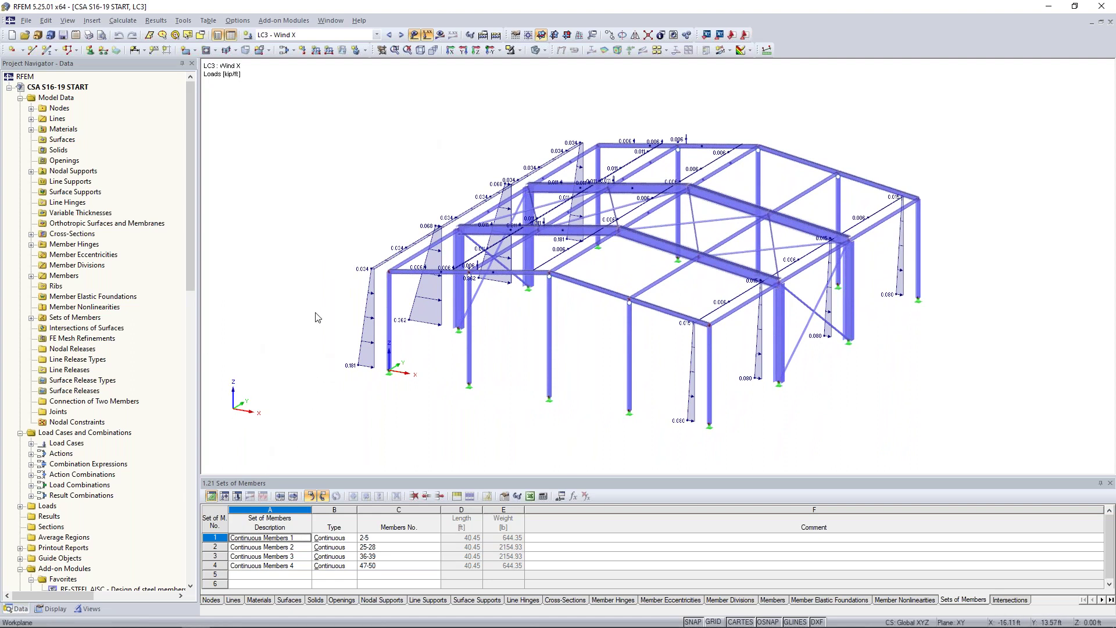
middle_click_drag(341, 400, 399, 404)
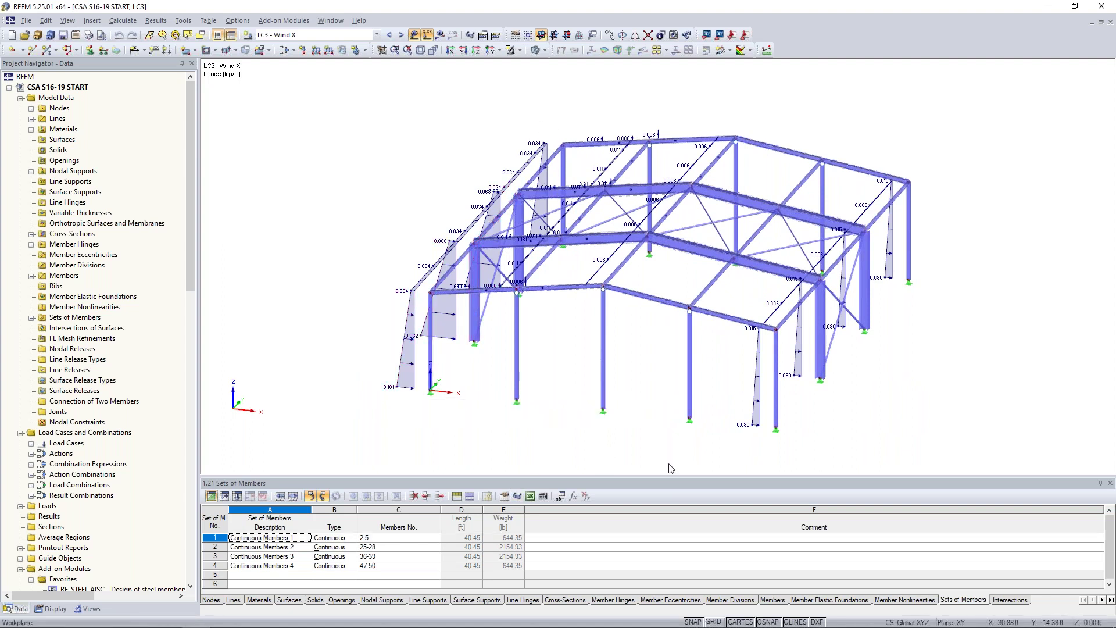
mouse_move(756, 426)
Switch to the Wind Y load case and view its loads on both gable end frames
left_click(401, 36)
middle_click_drag(872, 349, 817, 366, "ctrl")
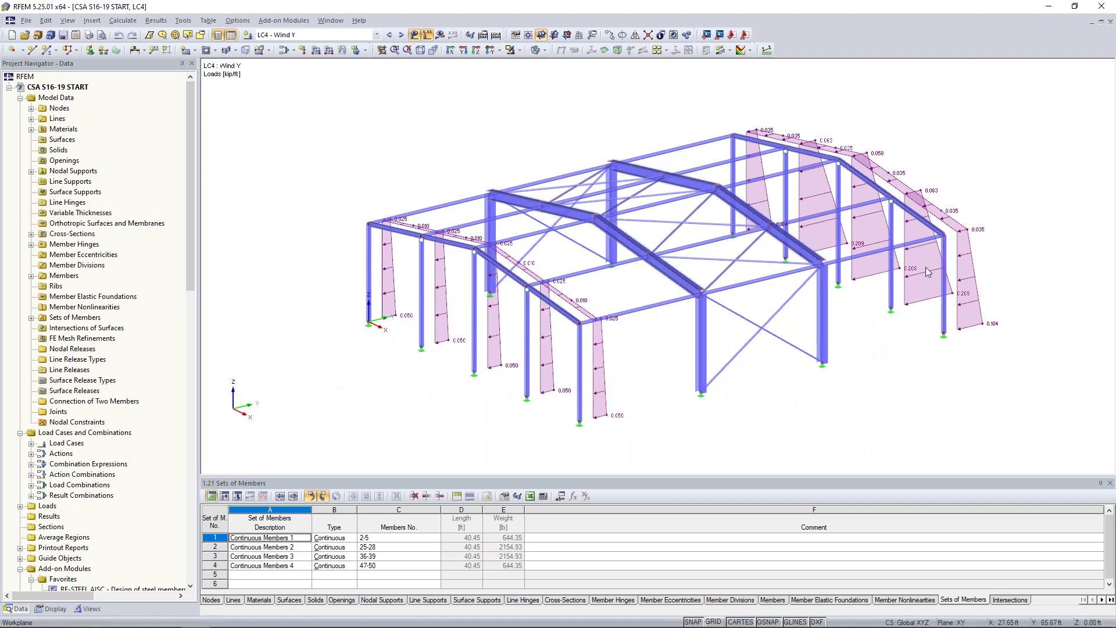
mouse_move(584, 322)
Review the model's general data for the available combination standards and the automatic load combination options, without saving changes
right_click(66, 90)
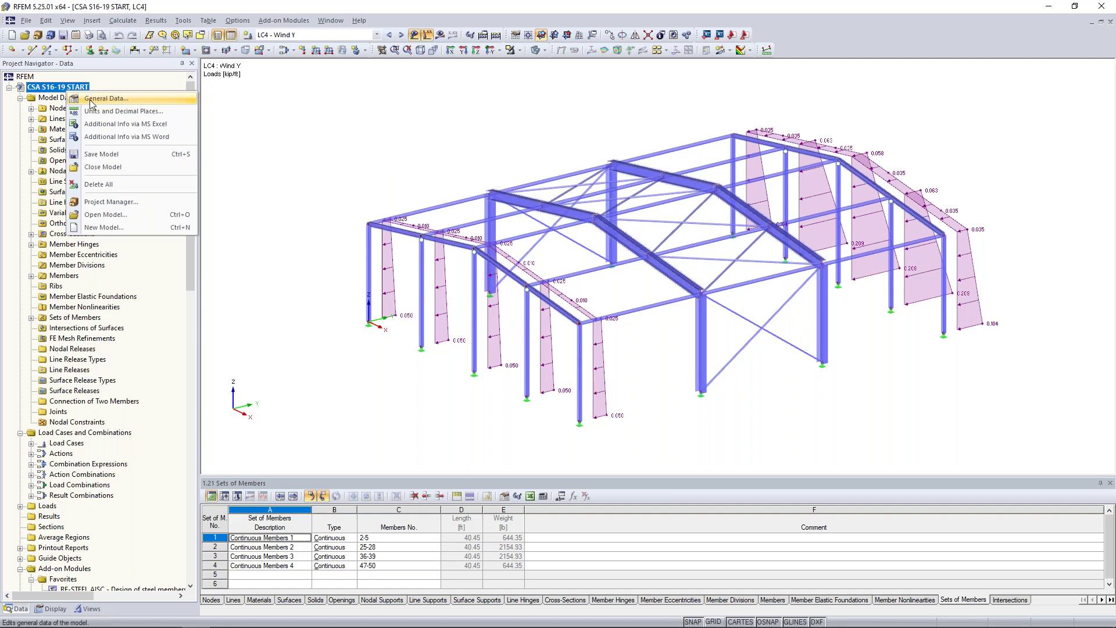
left_click(91, 100)
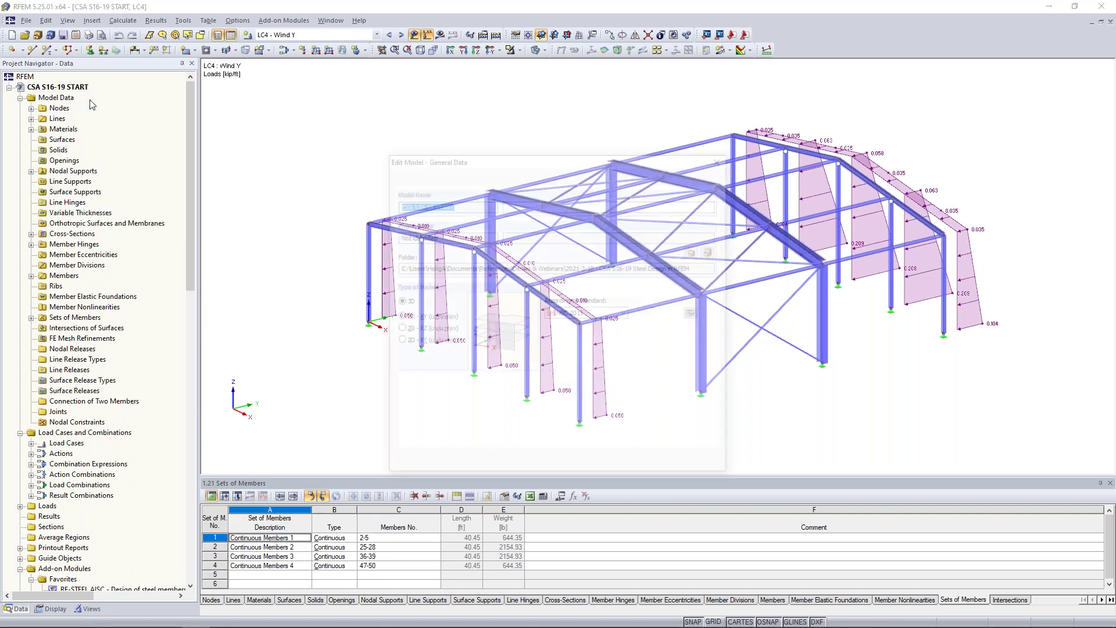
left_click_drag(611, 171, 625, 109)
left_click(618, 253)
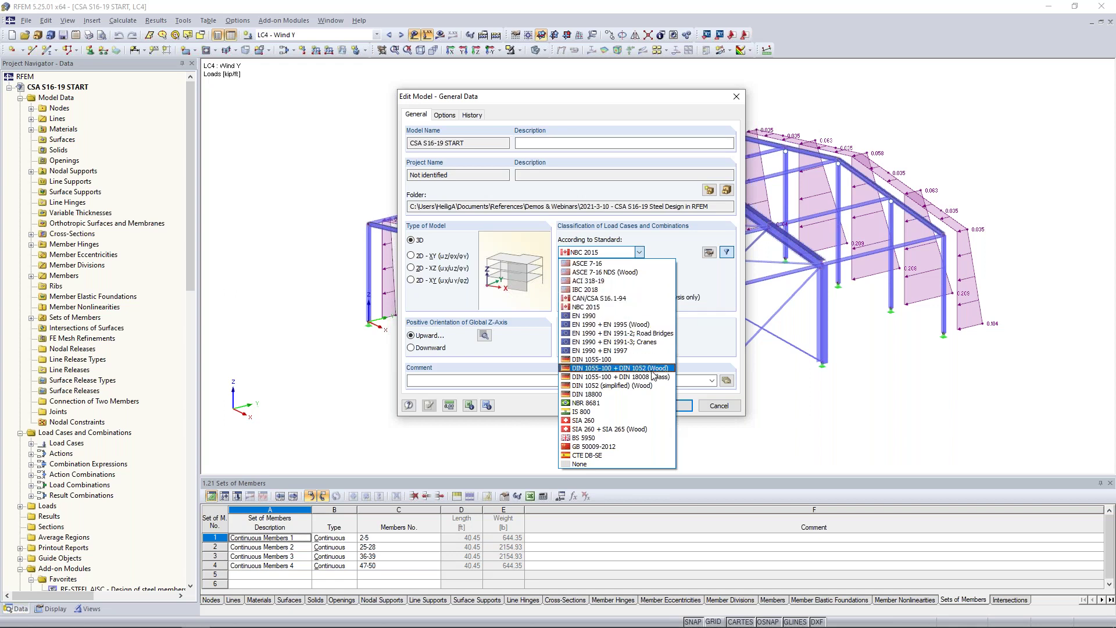
left_click(721, 297)
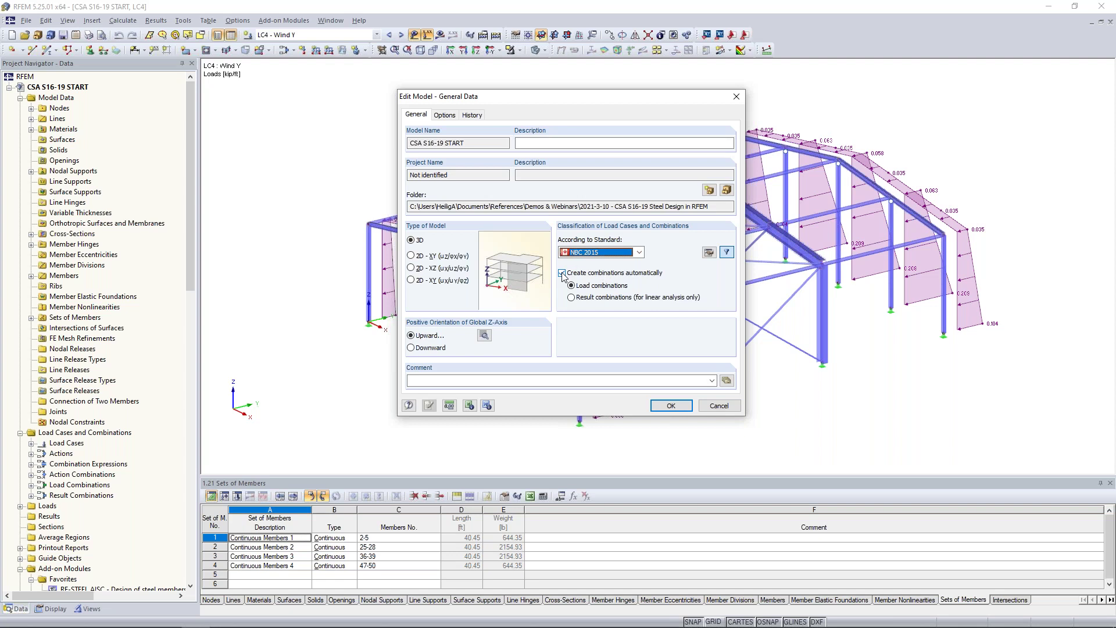
left_click(716, 407)
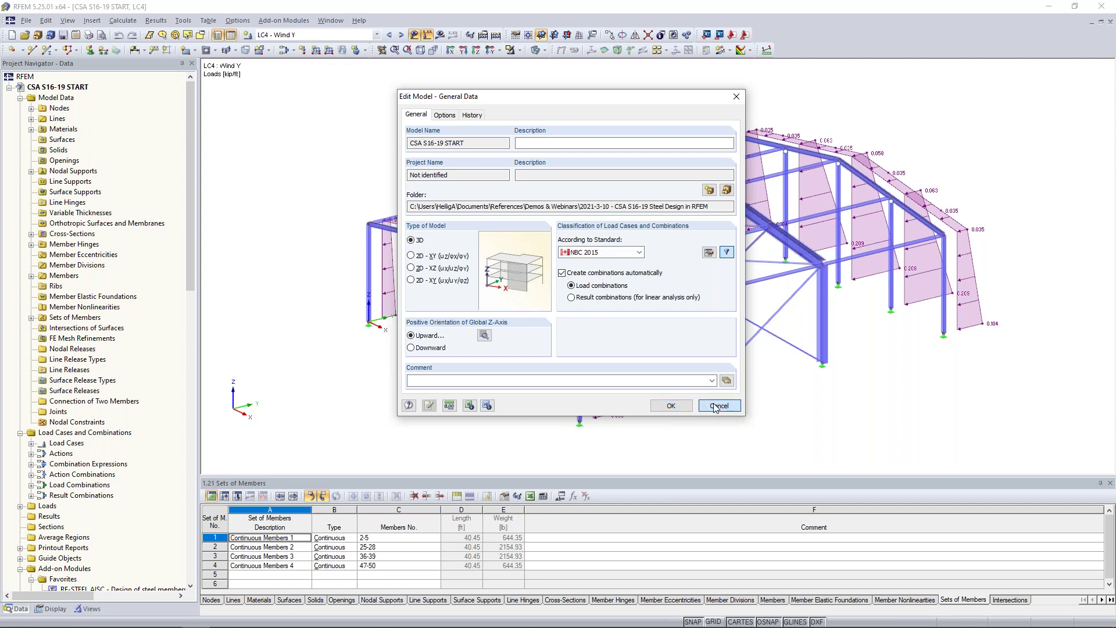
Review the existing load cases and the NBC 2015 Limit State of Strength combination expression with its design situation formulas
left_click(284, 52)
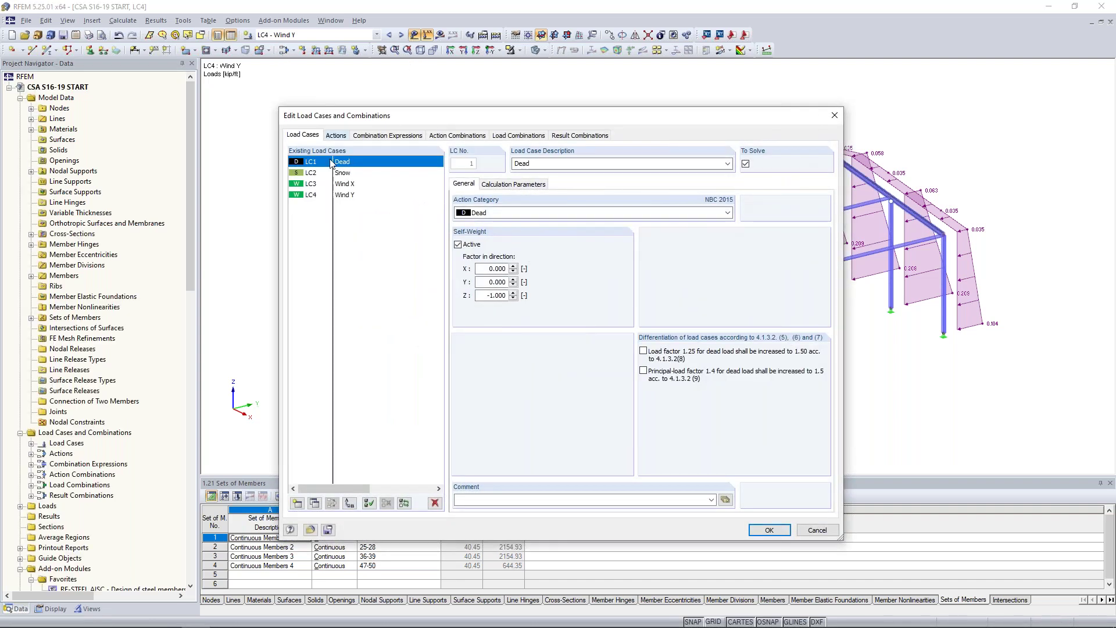
left_click(385, 136)
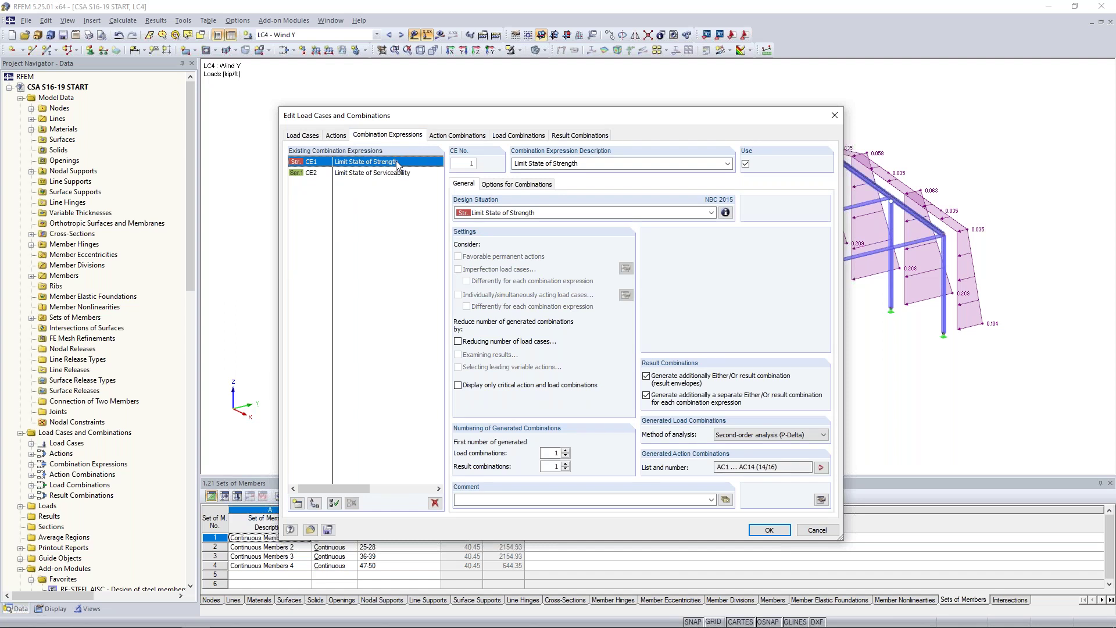
left_click(726, 213)
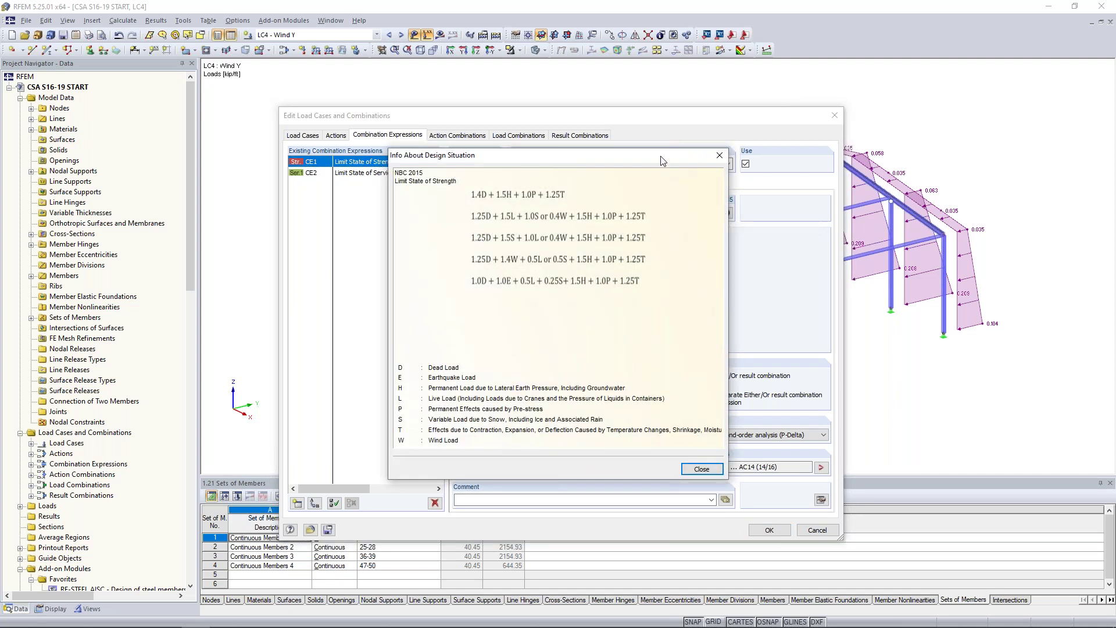
left_click_drag(662, 160, 639, 183)
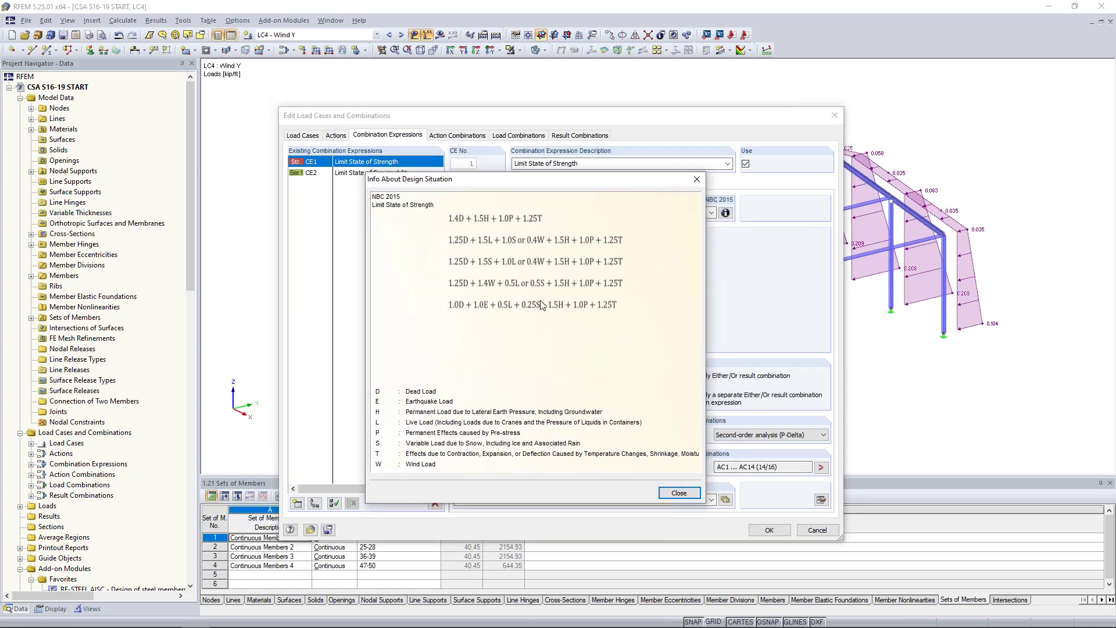
left_click(679, 494)
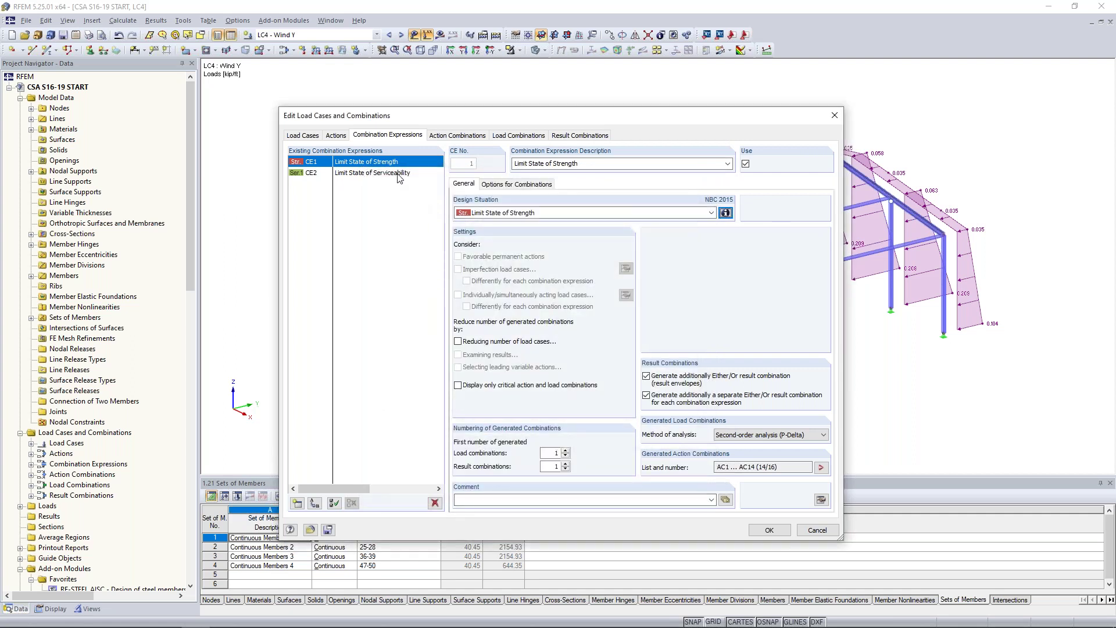
Review the Limit State of Serviceability combination expression, its available design situations and the formula for Limit State of Serviceability, (1)
left_click(398, 175)
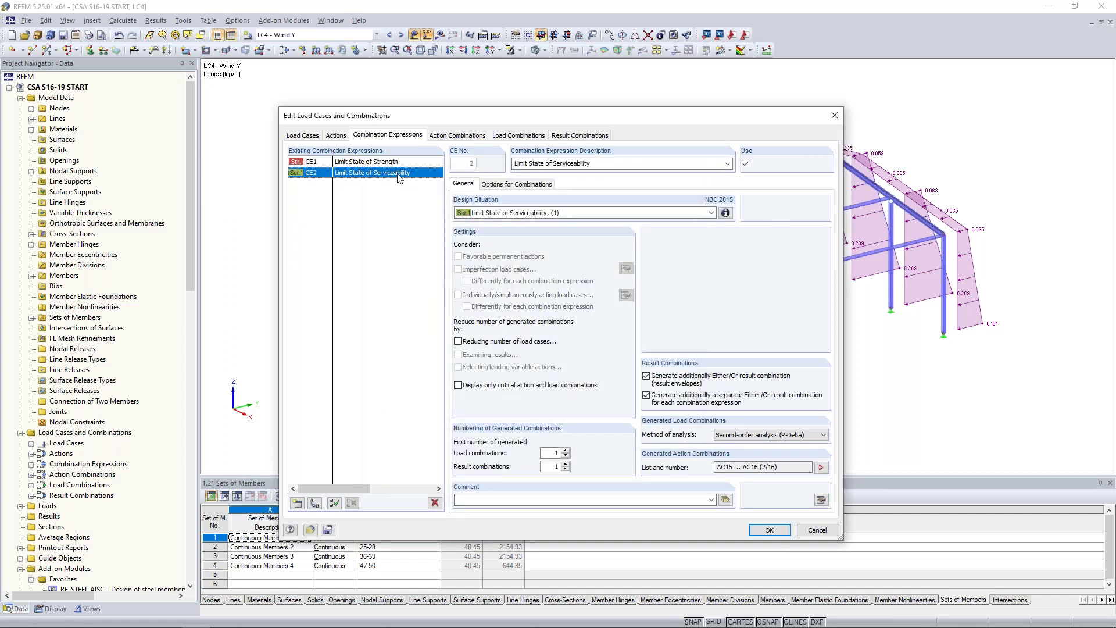
left_click(697, 215)
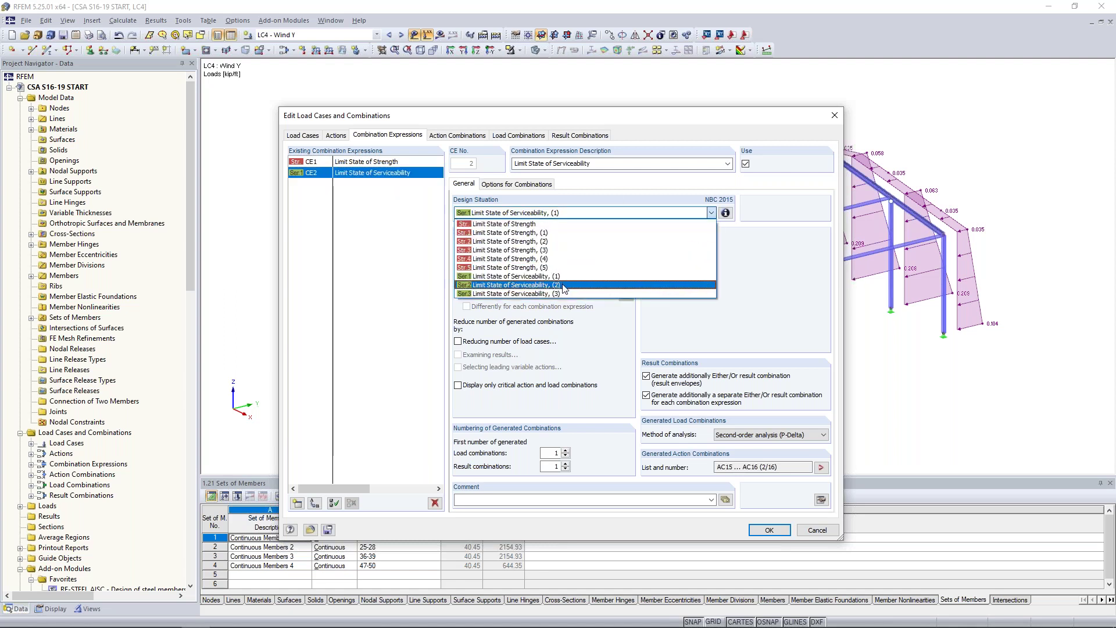
left_click(629, 276)
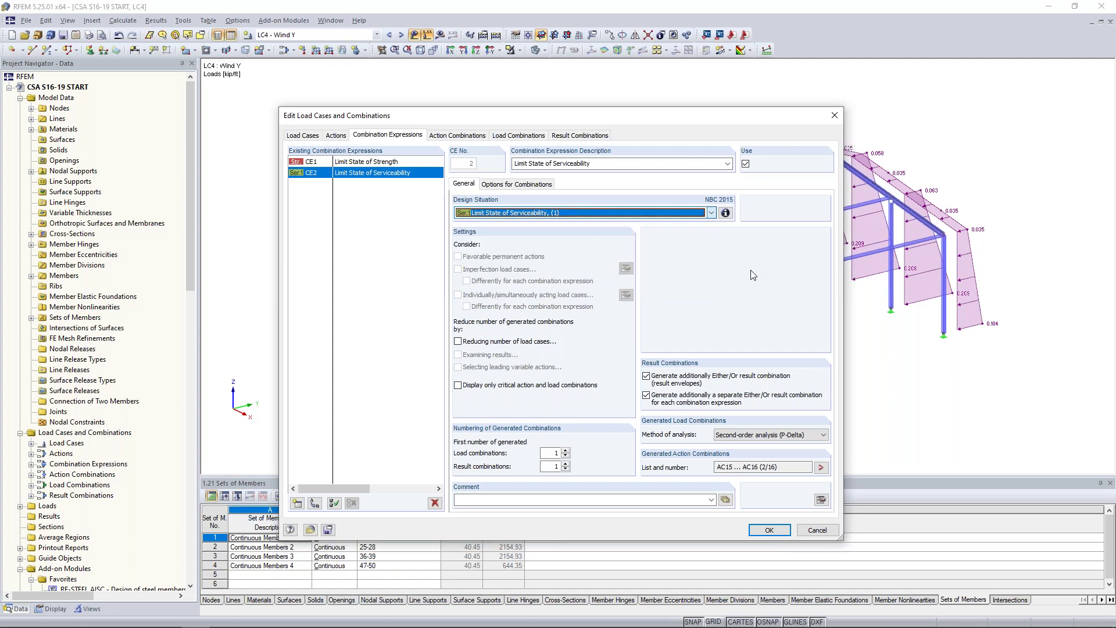
left_click(726, 212)
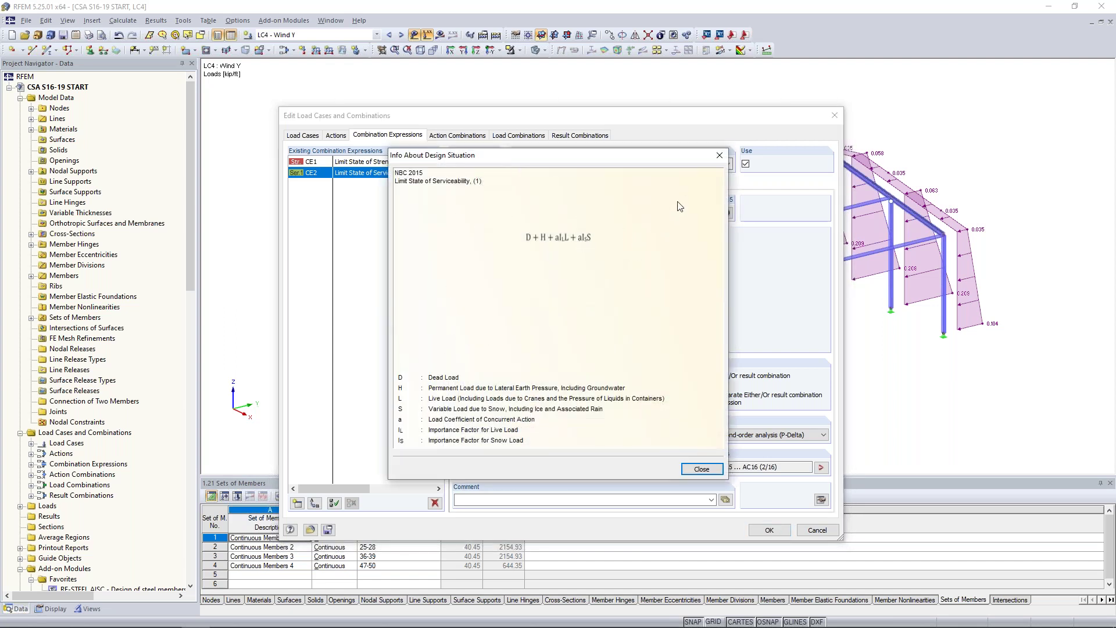
left_click(719, 155)
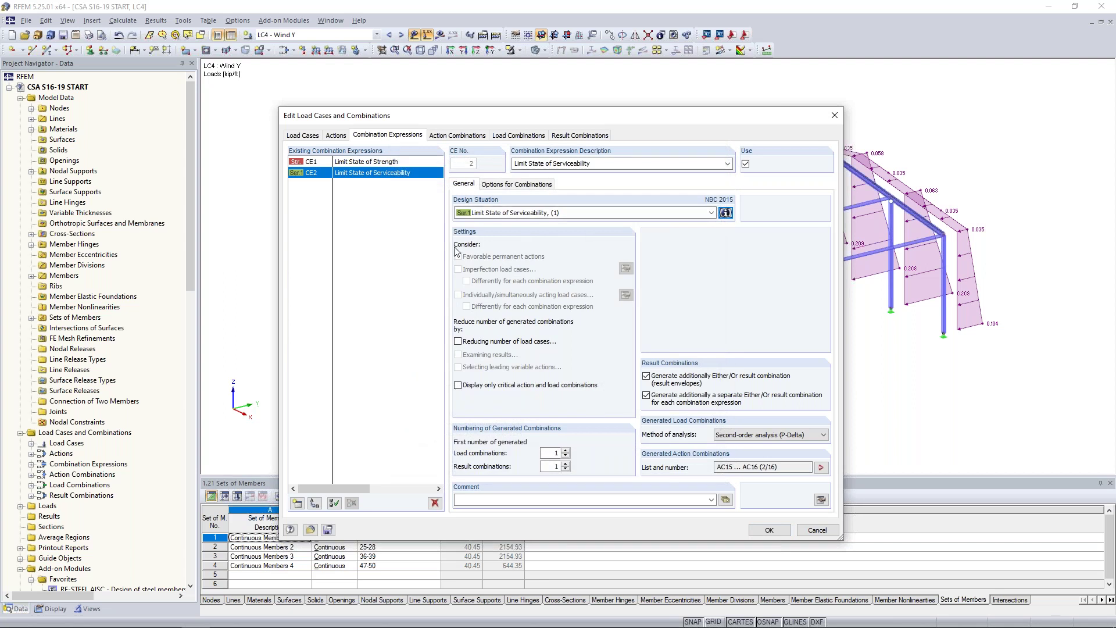
Examine the generated load combinations and the analysis method in the calculation parameters of CO1, CO4 and CO5
left_click(501, 137)
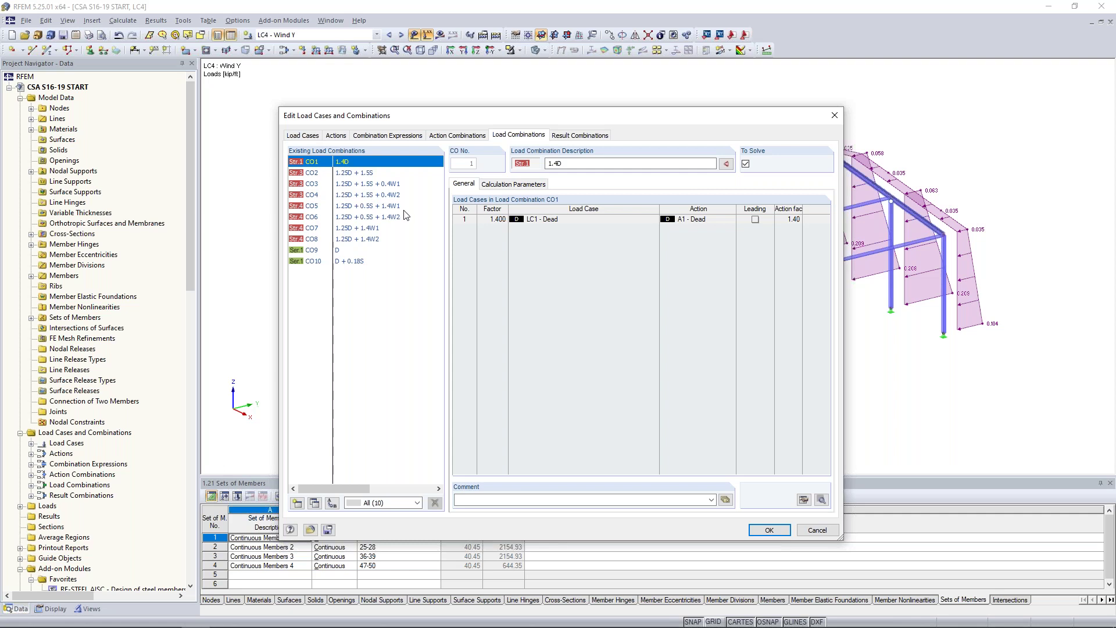
left_click(493, 186)
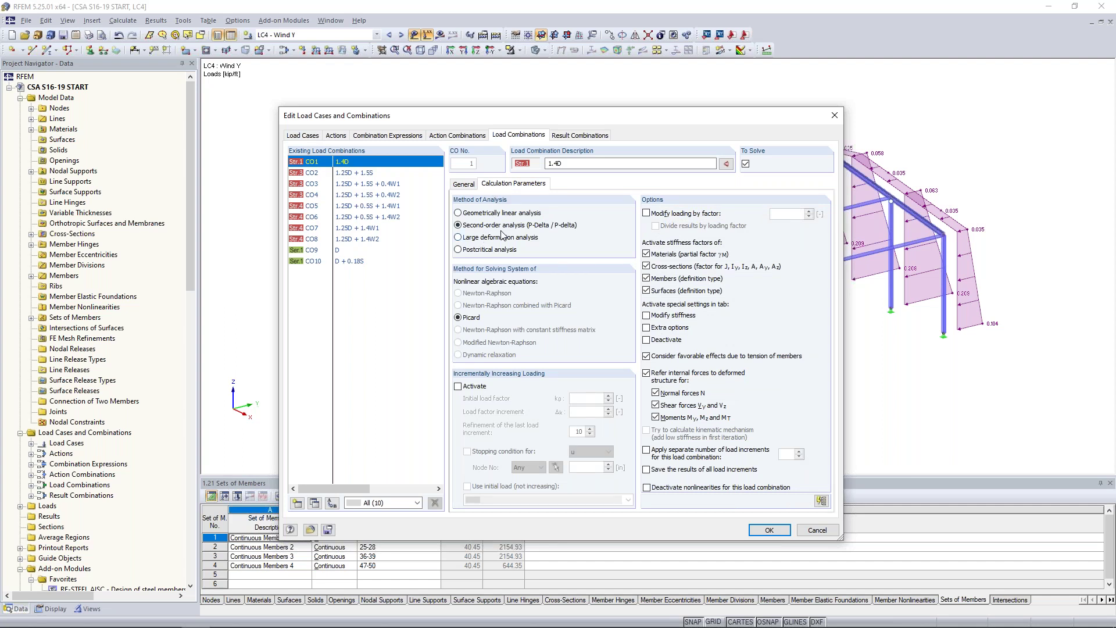
left_click(368, 196)
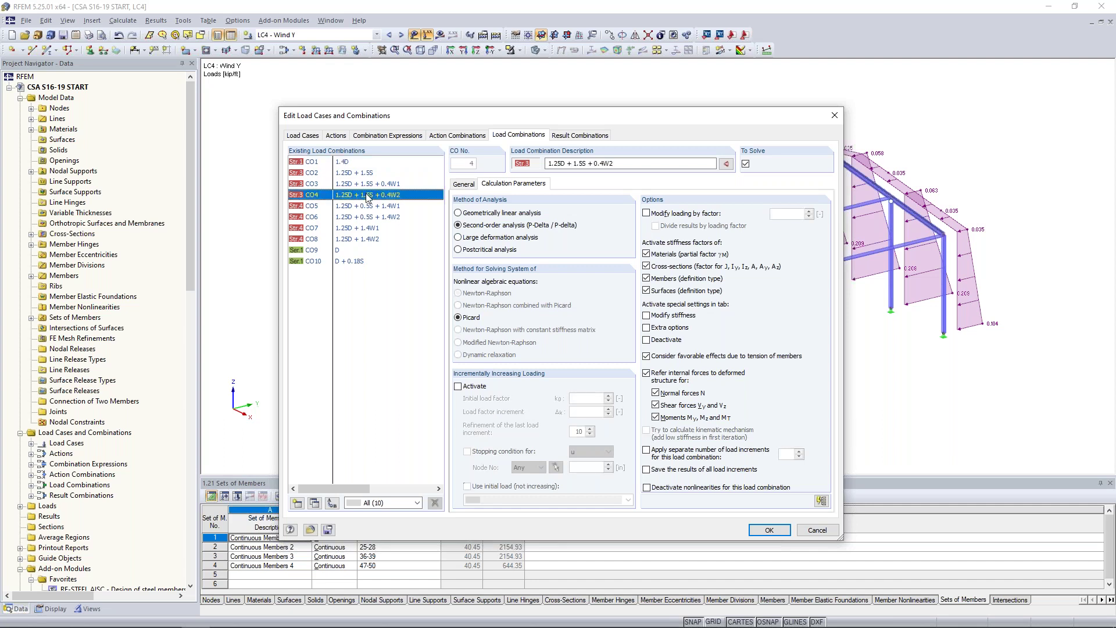
left_click(368, 206)
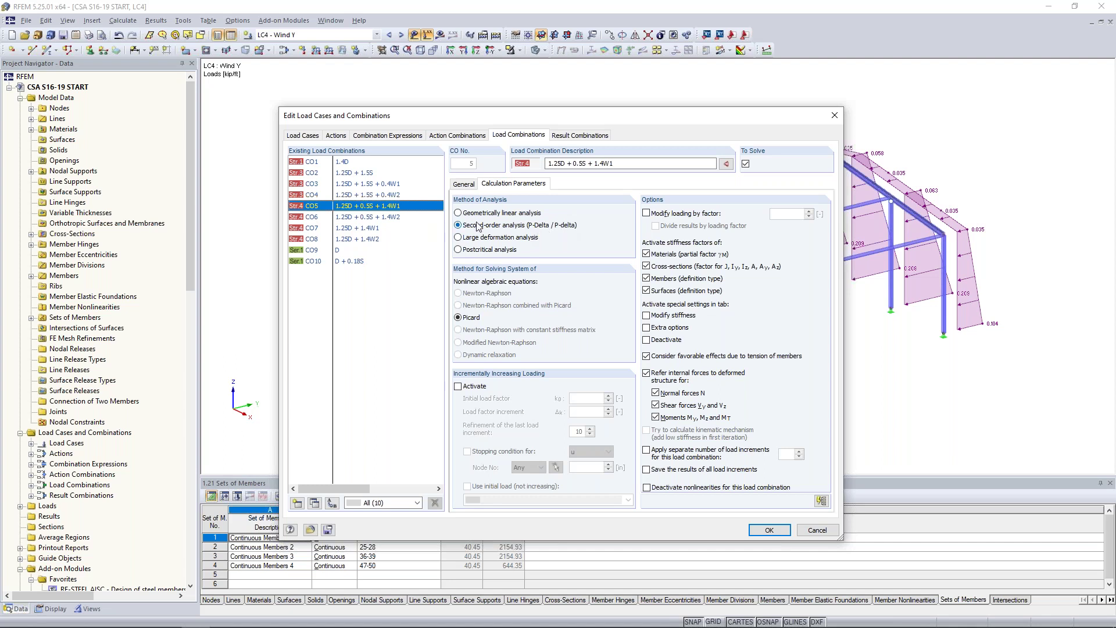
Review the loading in result combinations RC1 and RC2, and leave the load case settings without saving changes
left_click(559, 136)
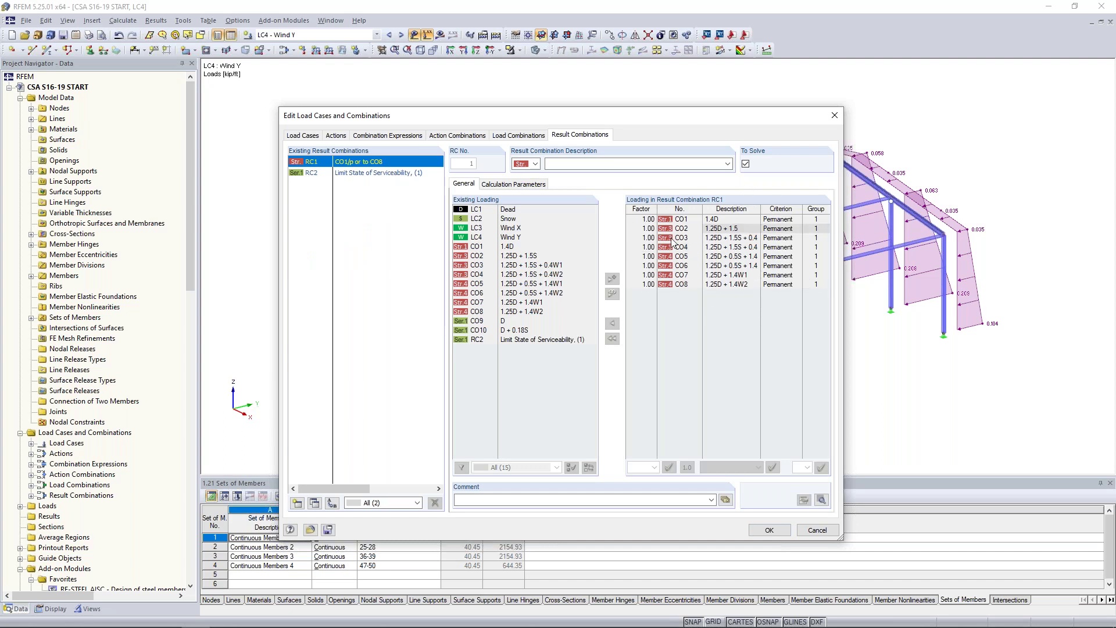
left_click(376, 175)
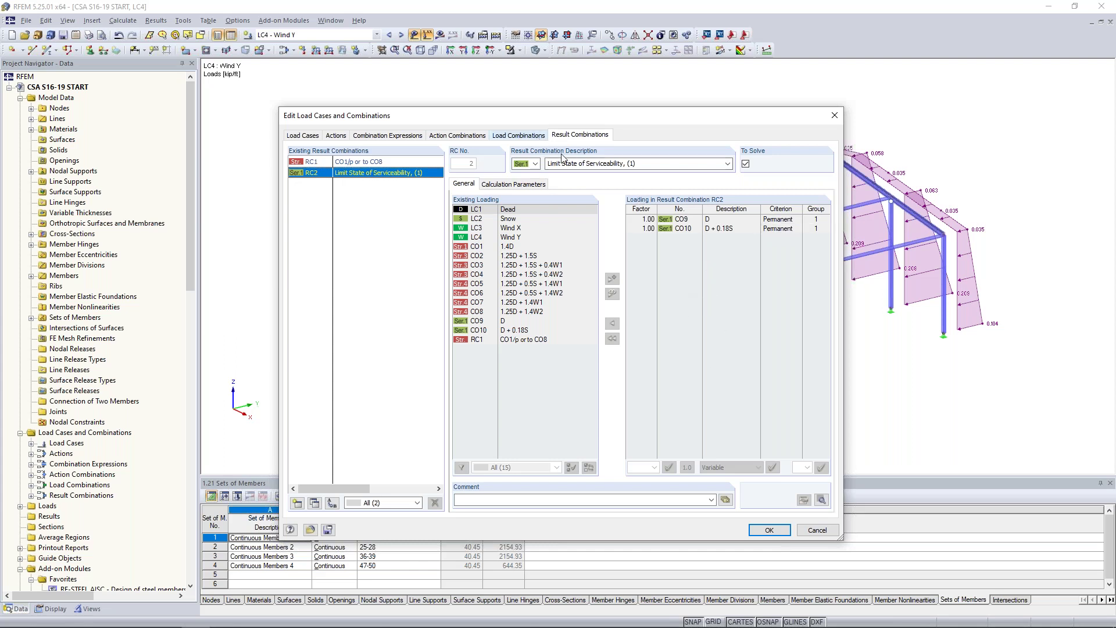
left_click(818, 531)
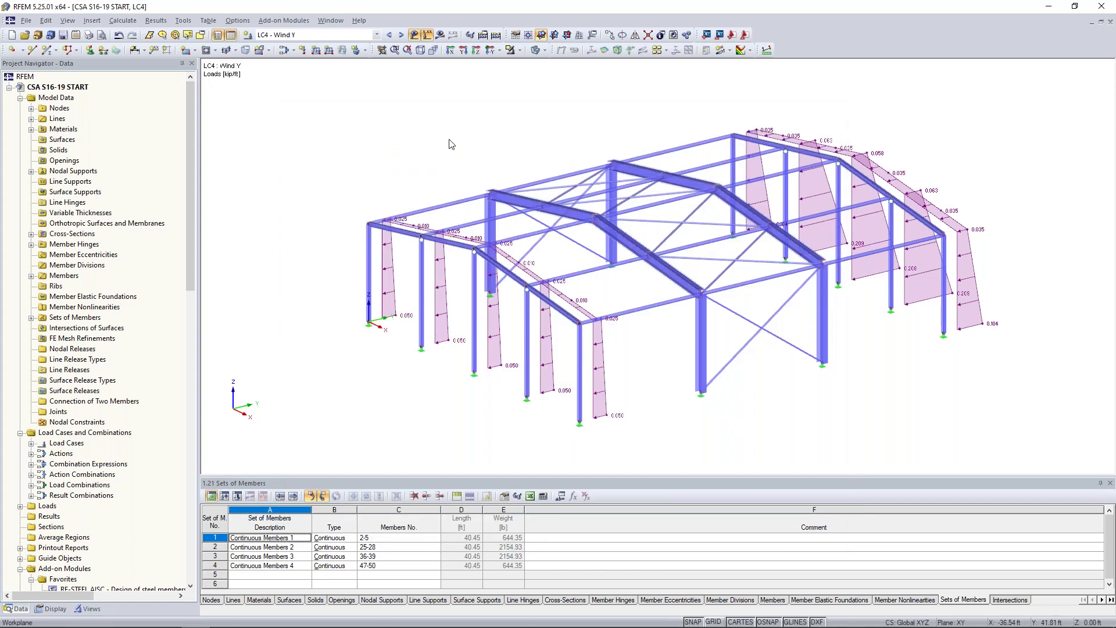
Hide the load display and switch to the PowerPoint slide show, advancing to the CSA S16:19 Stability Considerations slide
left_click(415, 35)
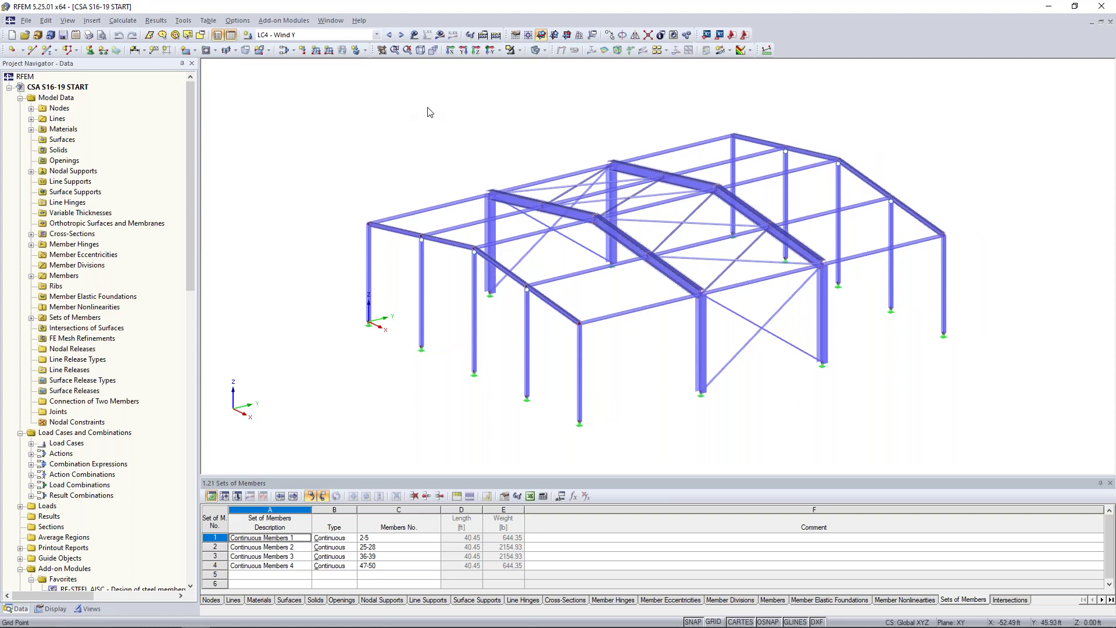
key("super+Tab")
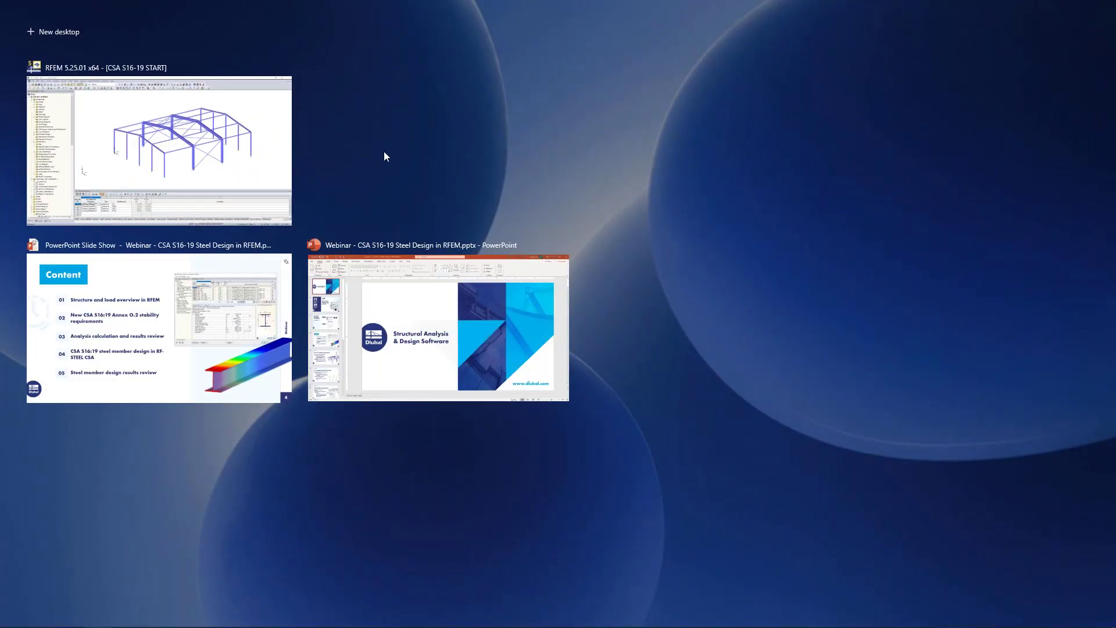
left_click(209, 344)
key("Right")
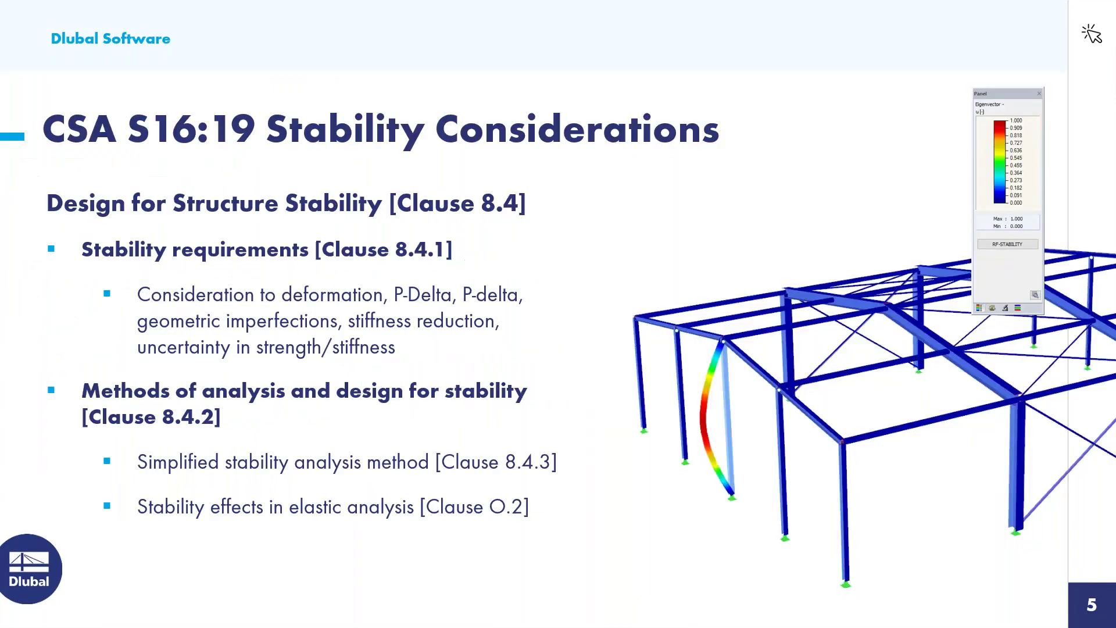
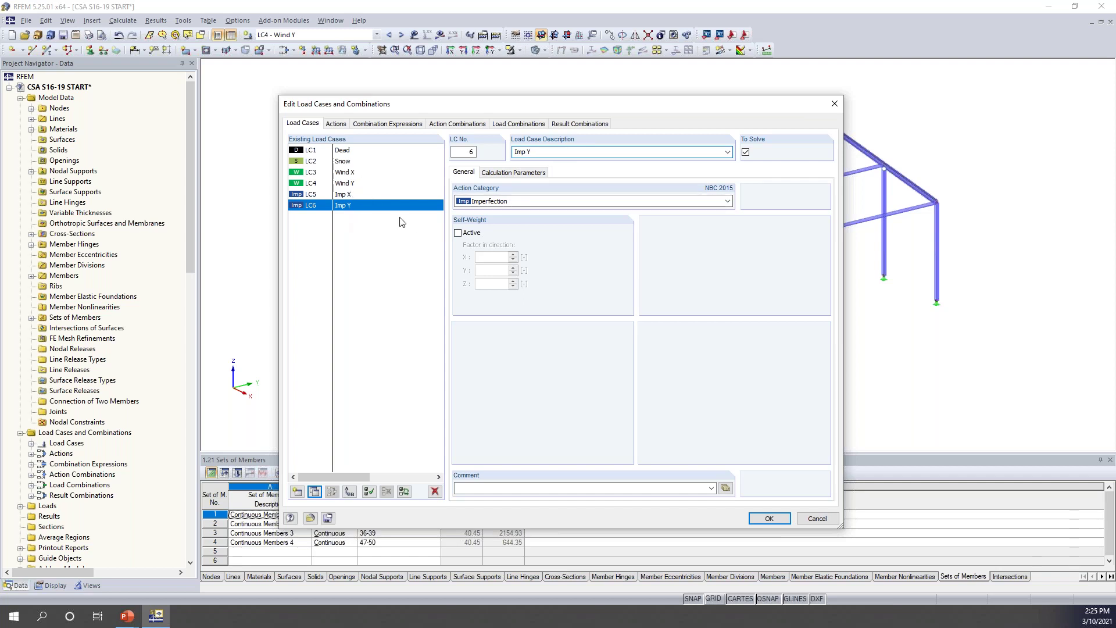
Accept the imperfection load cases Imp X and Imp Y, and make LC5 - Imp X the current load case
left_click(769, 518)
middle_click_drag(629, 338, 585, 340)
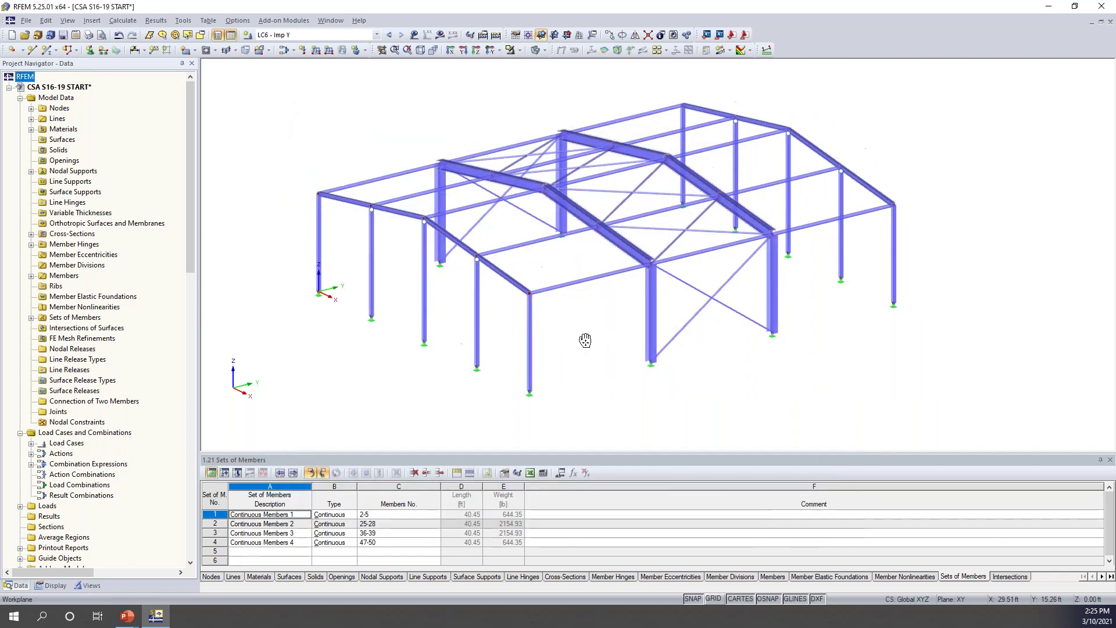
left_click(386, 35)
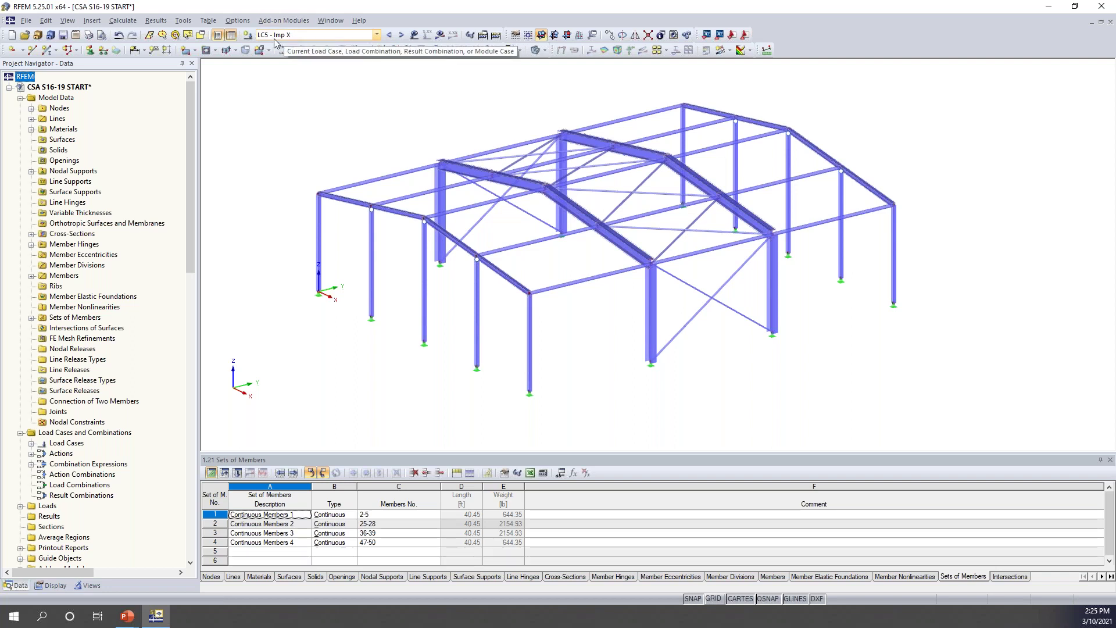
Start a new graphical imperfection in Imp X and set its standard to CSA S16:19 (current loading)
left_click(91, 21)
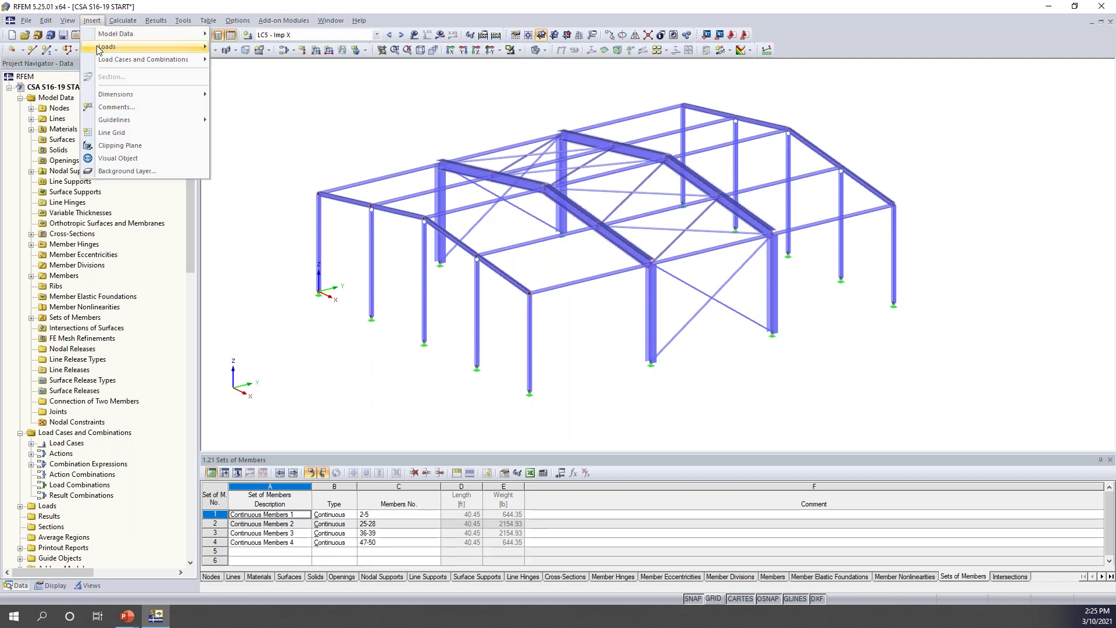
mouse_move(146, 46)
mouse_move(270, 251)
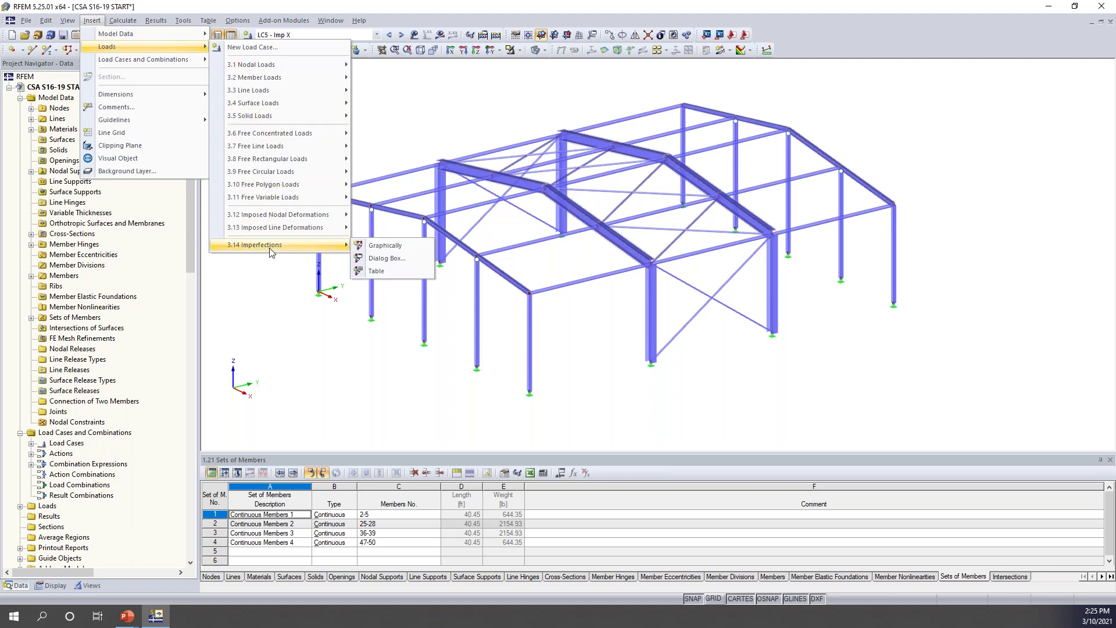
left_click(382, 249)
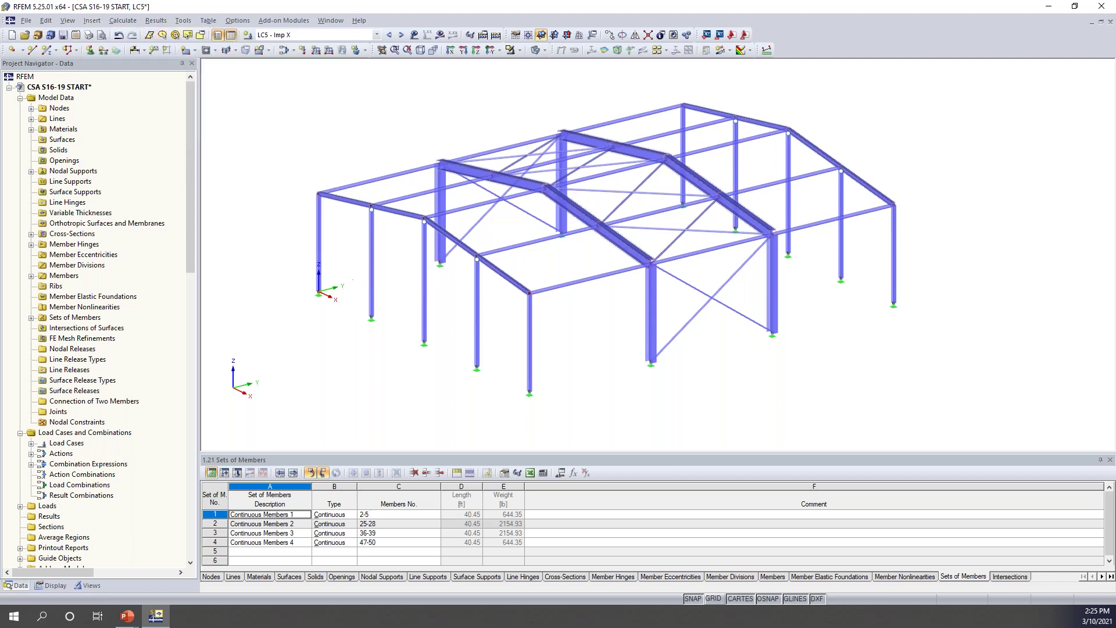
left_click_drag(618, 168, 640, 145)
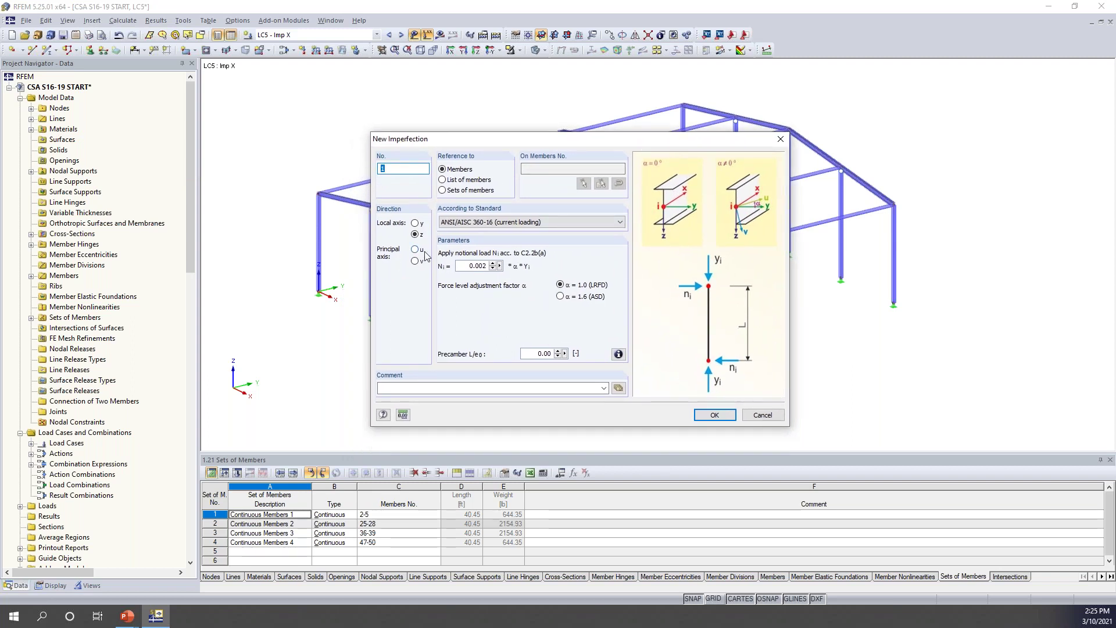
left_click(467, 225)
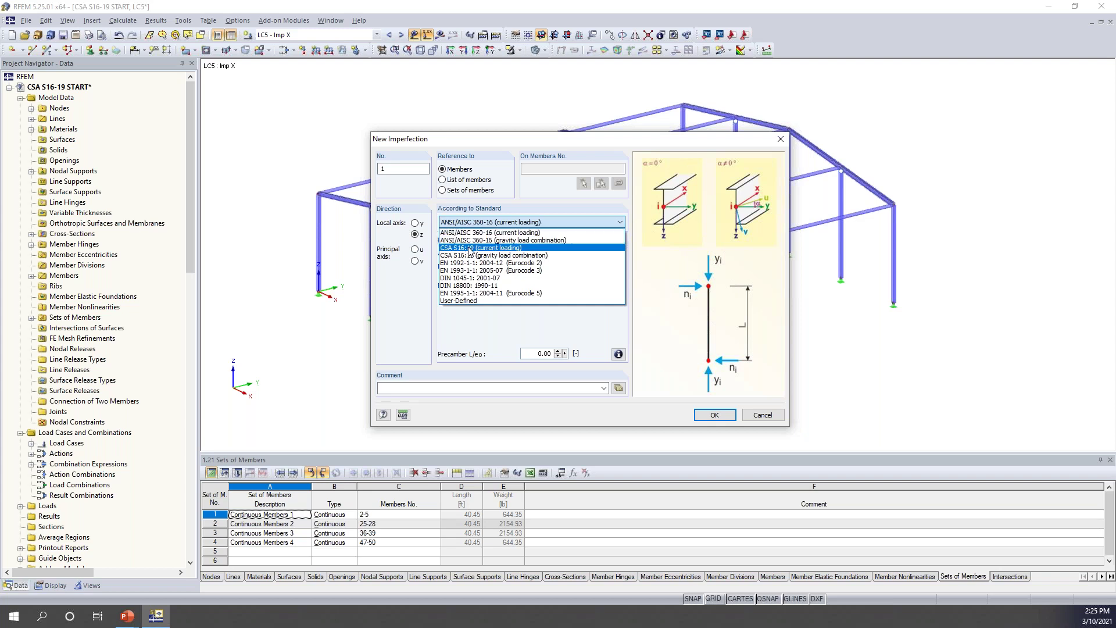
left_click(505, 249)
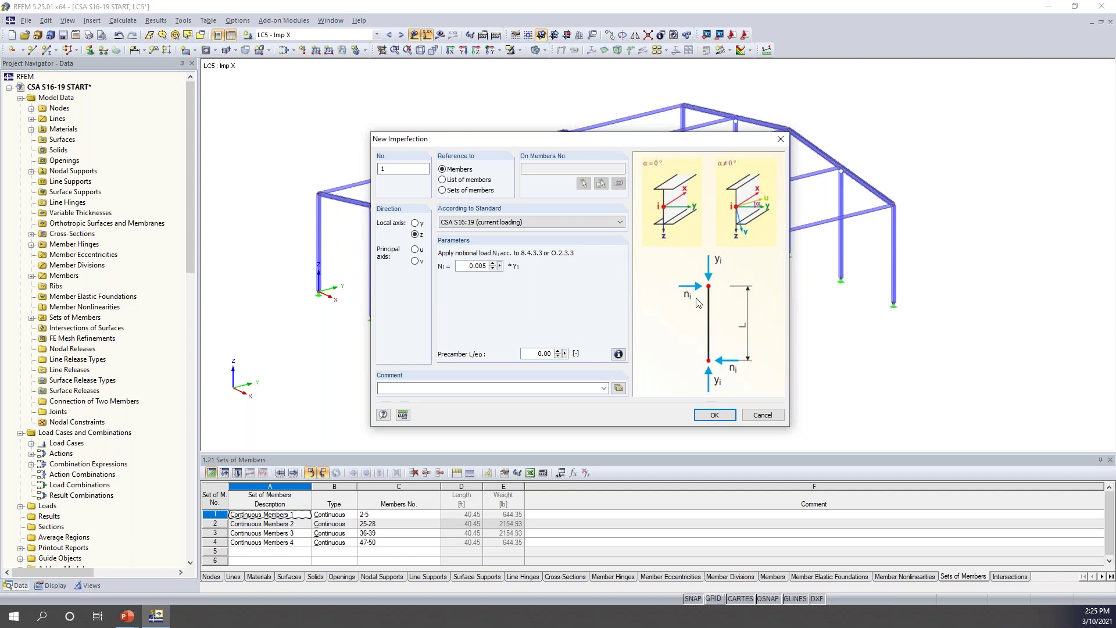
Preview the parameters of the CSA S16:19 (gravity load combination) option and return the standard to CSA S16:19 (current loading)
left_click(518, 222)
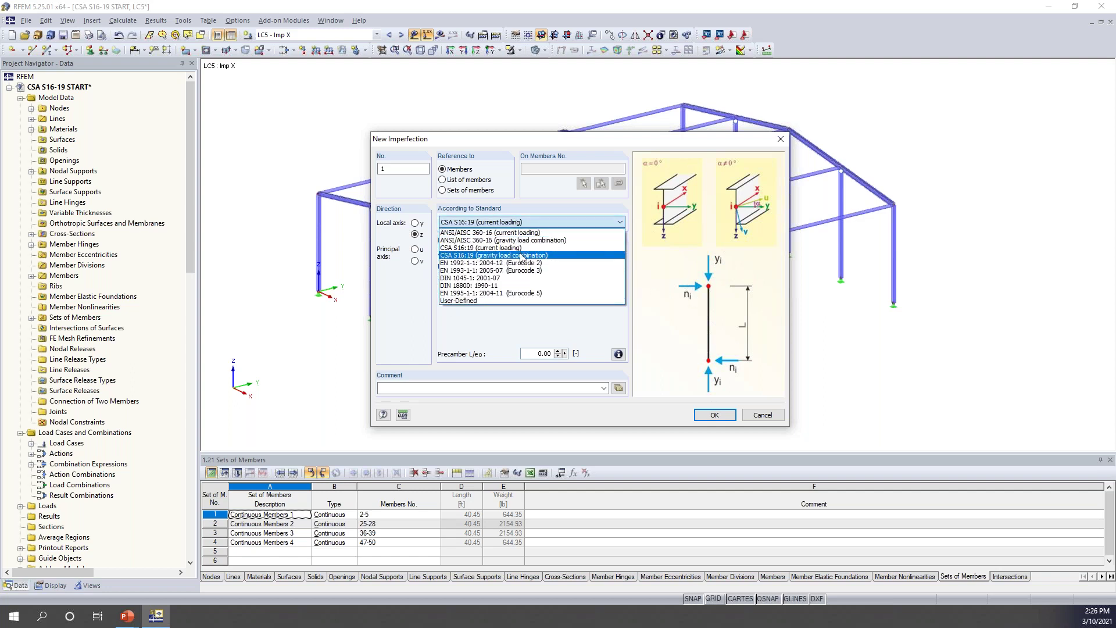
left_click(521, 256)
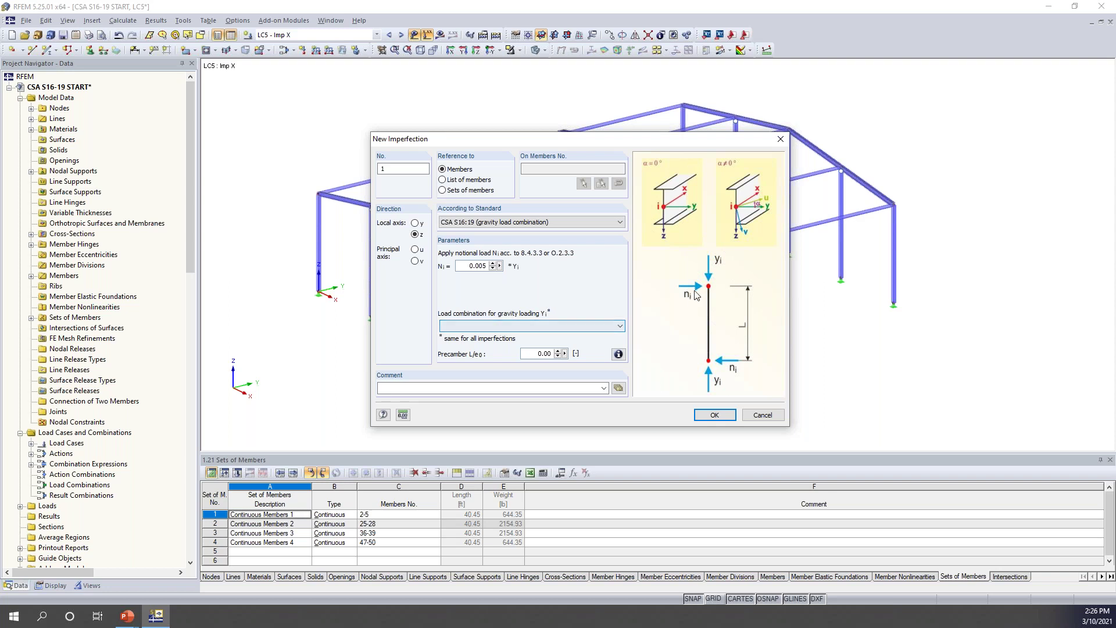
left_click(491, 223)
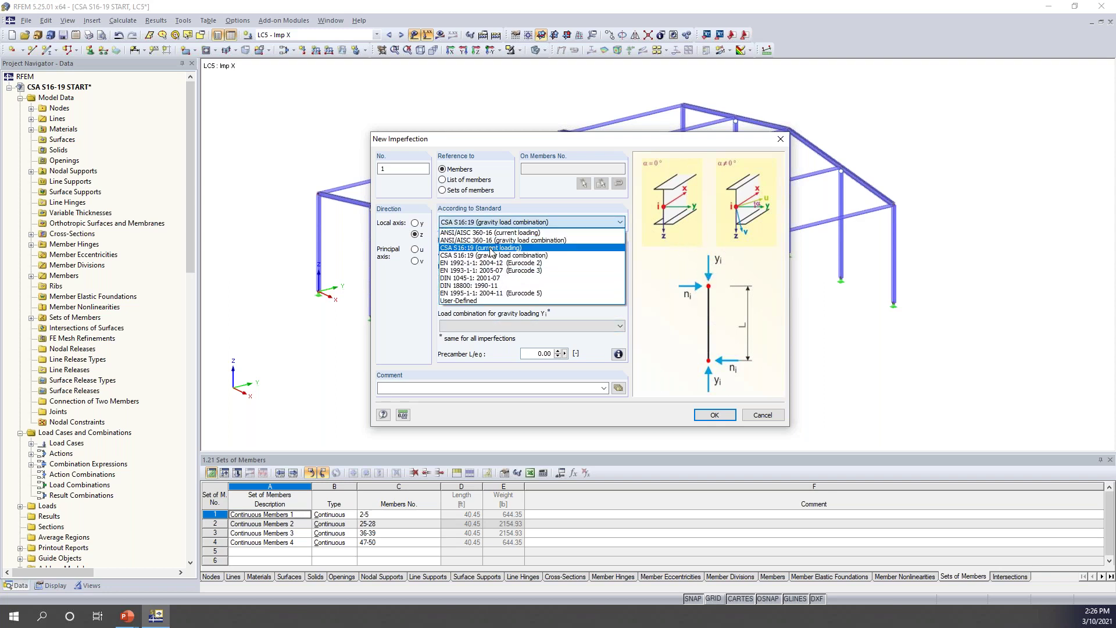
left_click(492, 248)
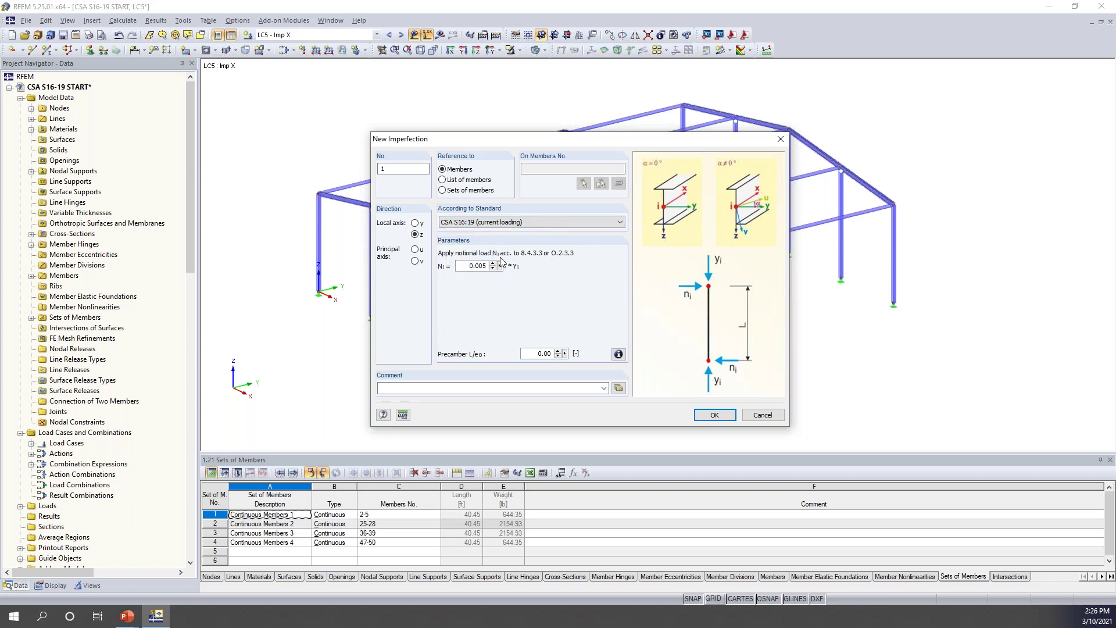
Set the notional load factor Ni to 0.002 and view the precamber diagram before returning to the notional load diagram
double_click(466, 265)
type("0.")
left_click(618, 354)
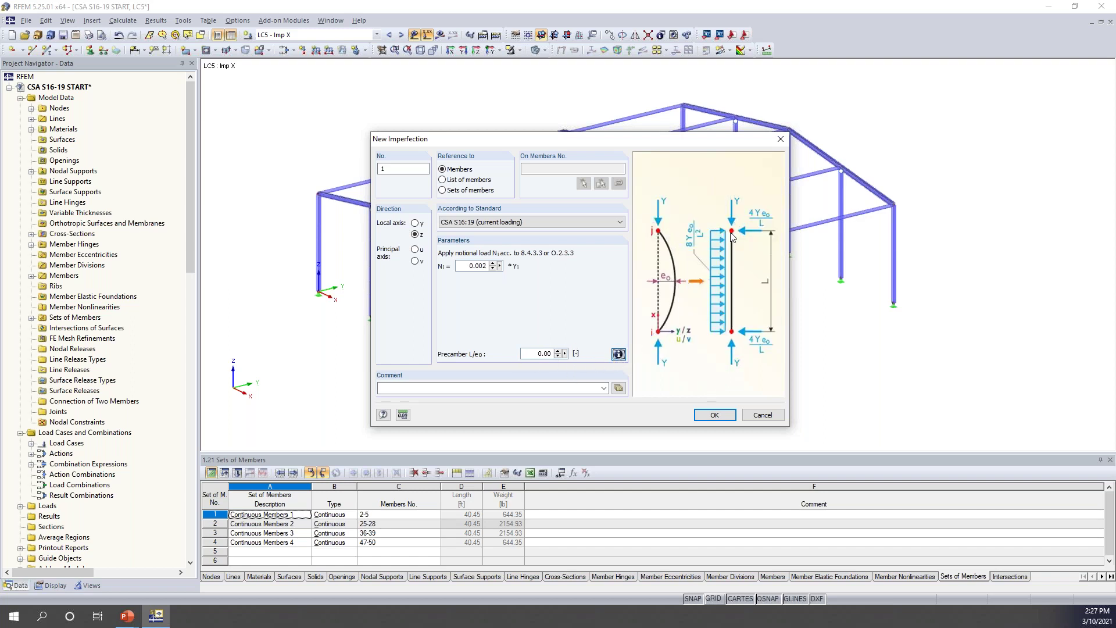
left_click(618, 353)
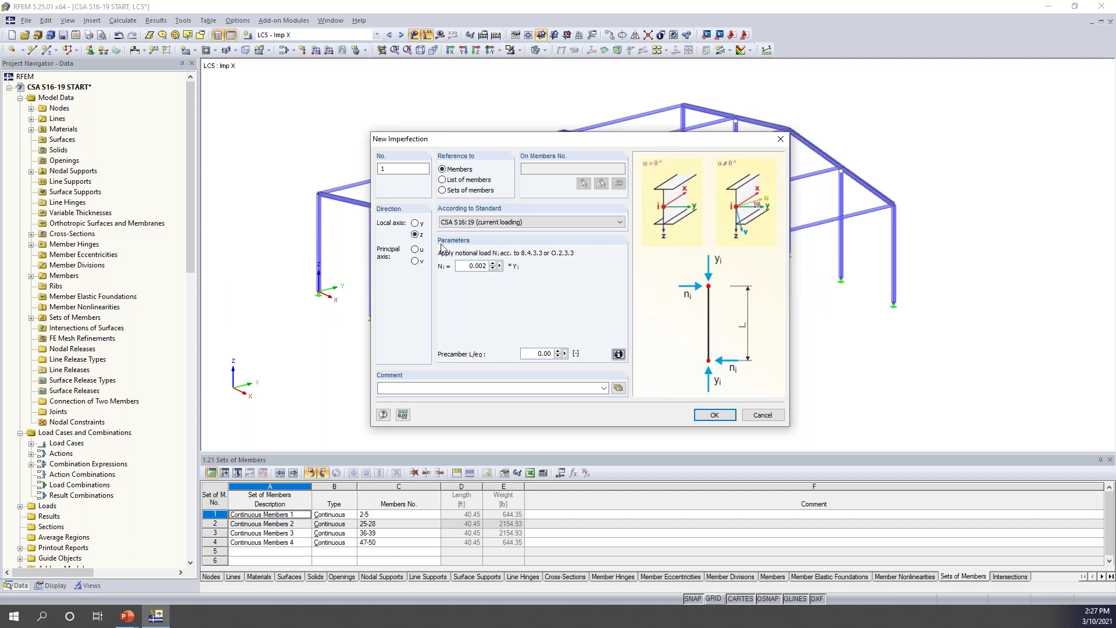
Accept the Imp X imperfection parameters and restrict the model's visibility to members of type Beam
left_click(714, 415)
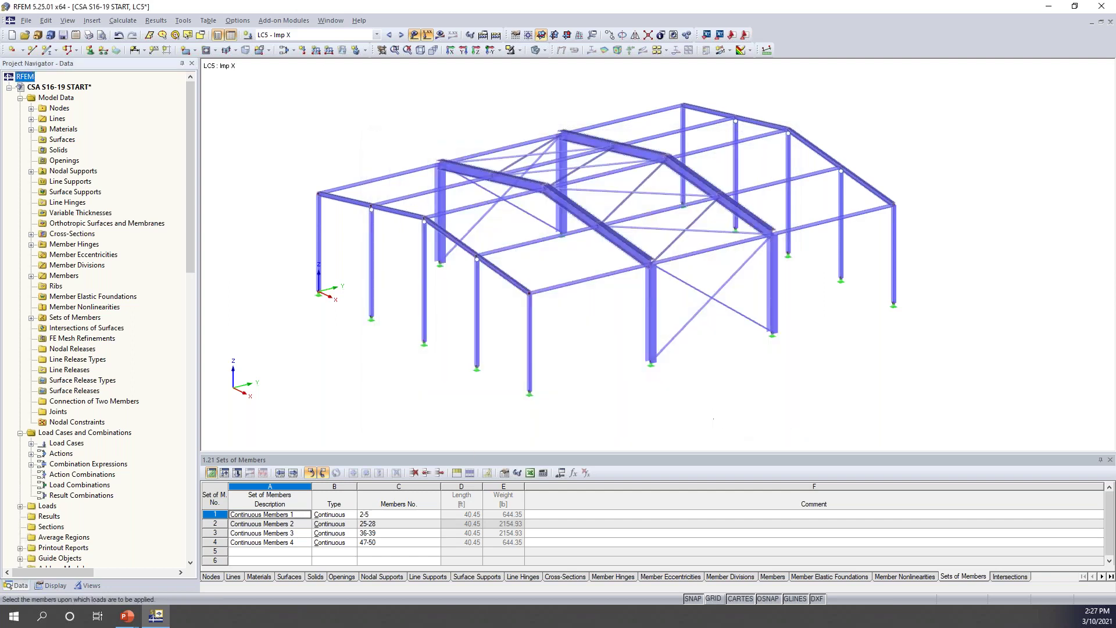
left_click(93, 586)
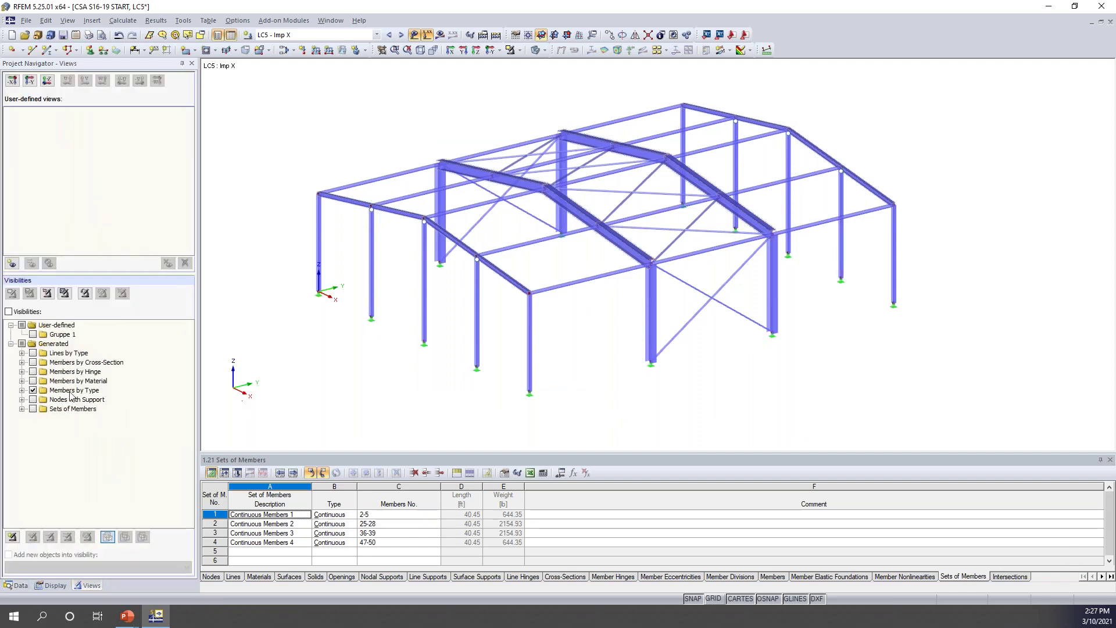
left_click(22, 390)
left_click(44, 399)
left_click(44, 399)
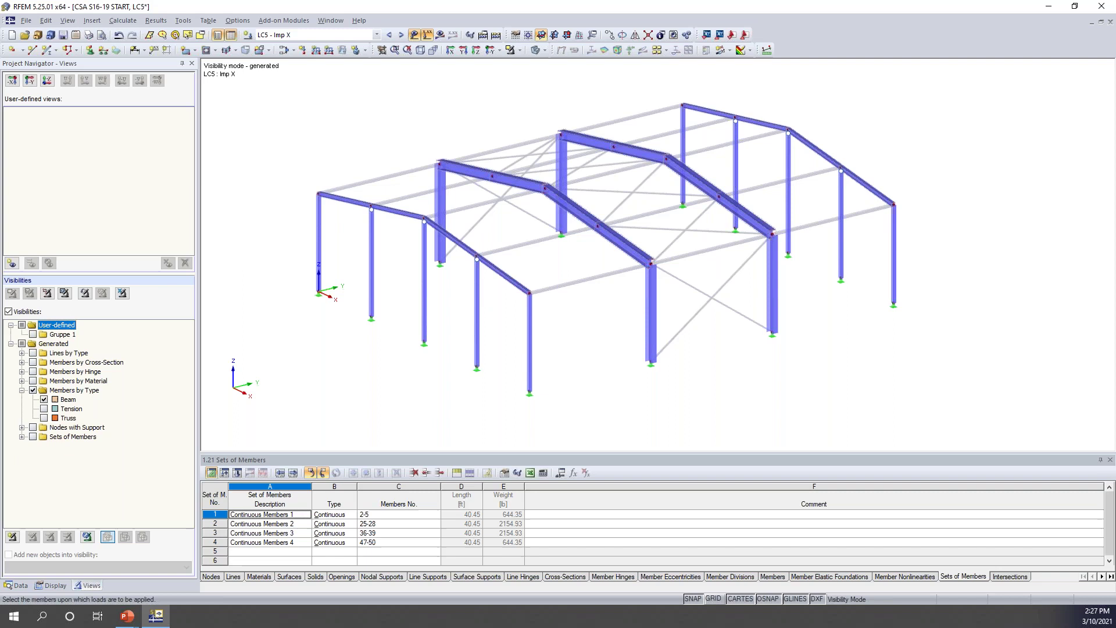
Apply the Imp X imperfection to all columns of the building, and display the model in wireframe to inspect it
middle_click_drag(506, 349, 786, 243, "ctrl")
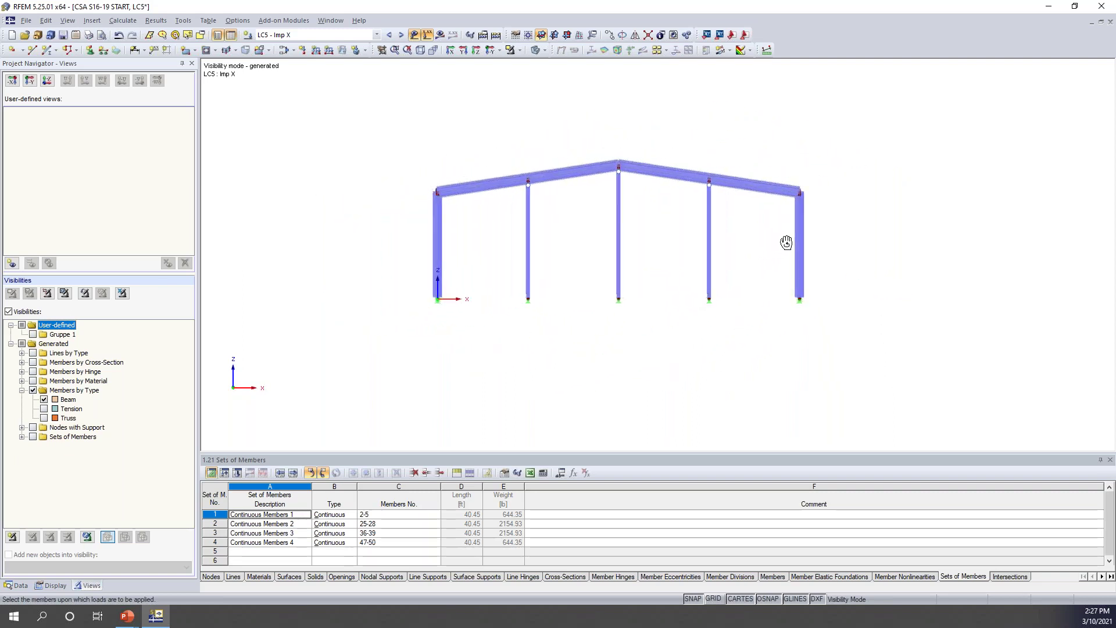
left_click_drag(872, 272, 340, 227)
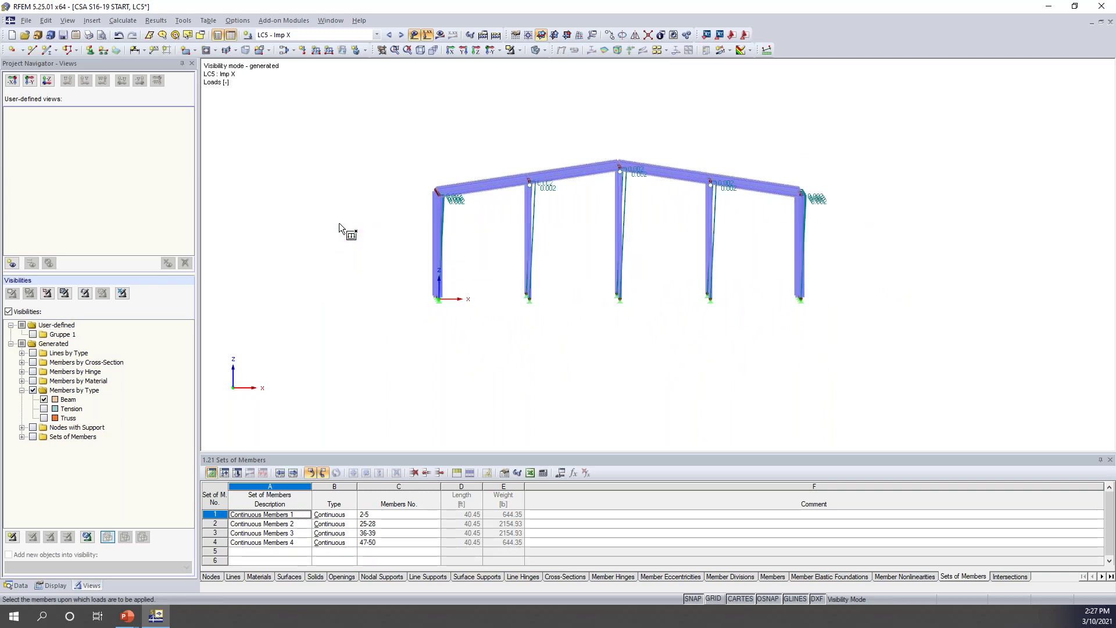
middle_click_drag(810, 312, 828, 334, "ctrl")
left_click(536, 50)
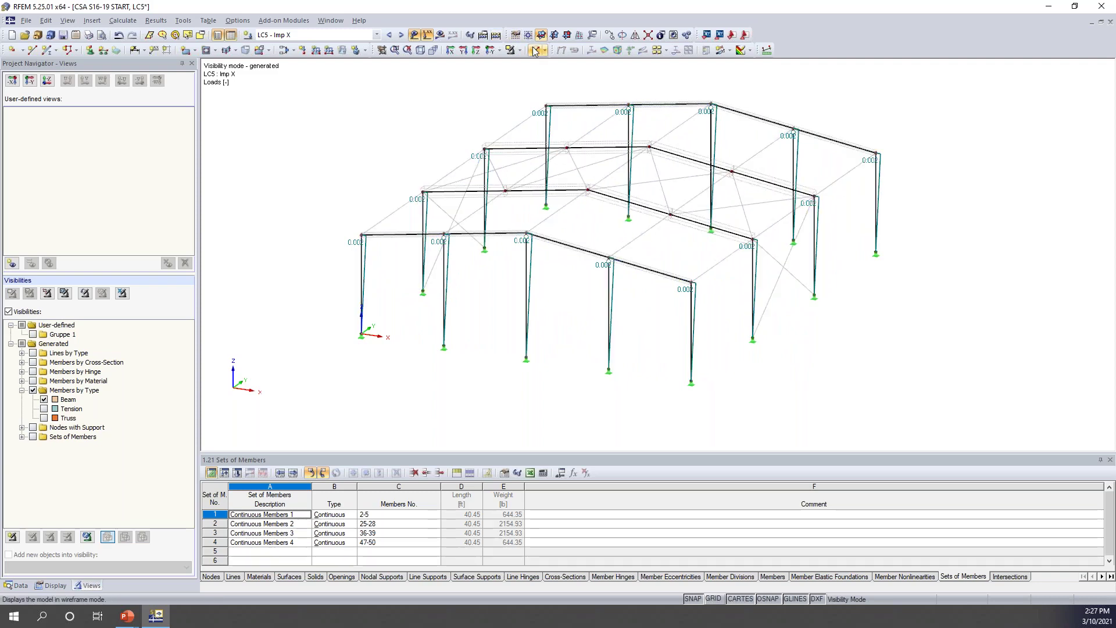
scroll(534, 306, "up", 3)
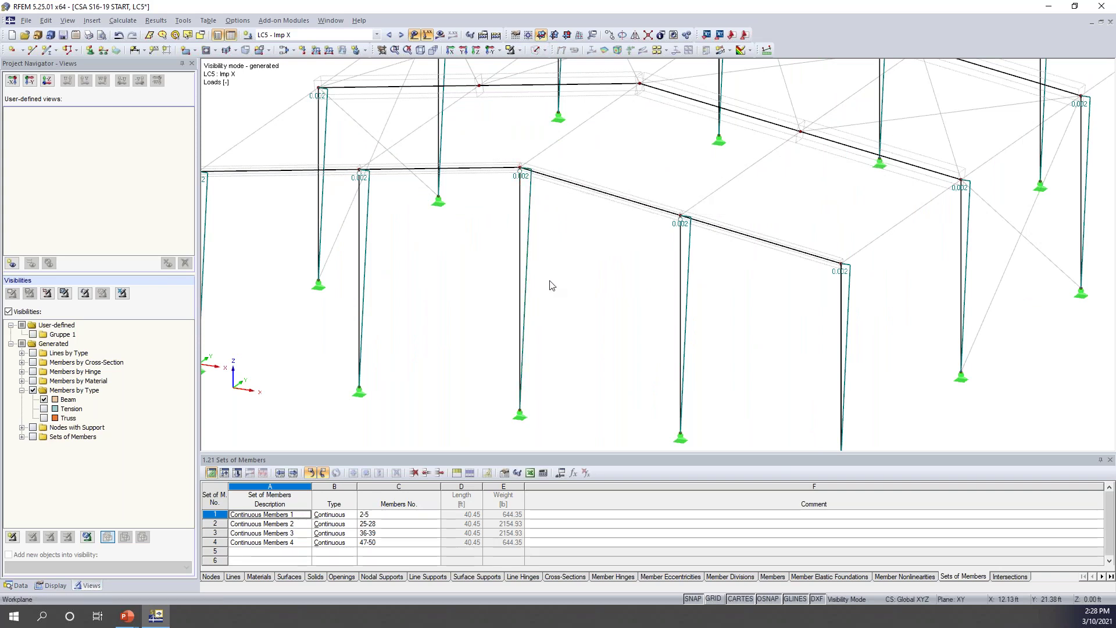
scroll(552, 285, "down", 2)
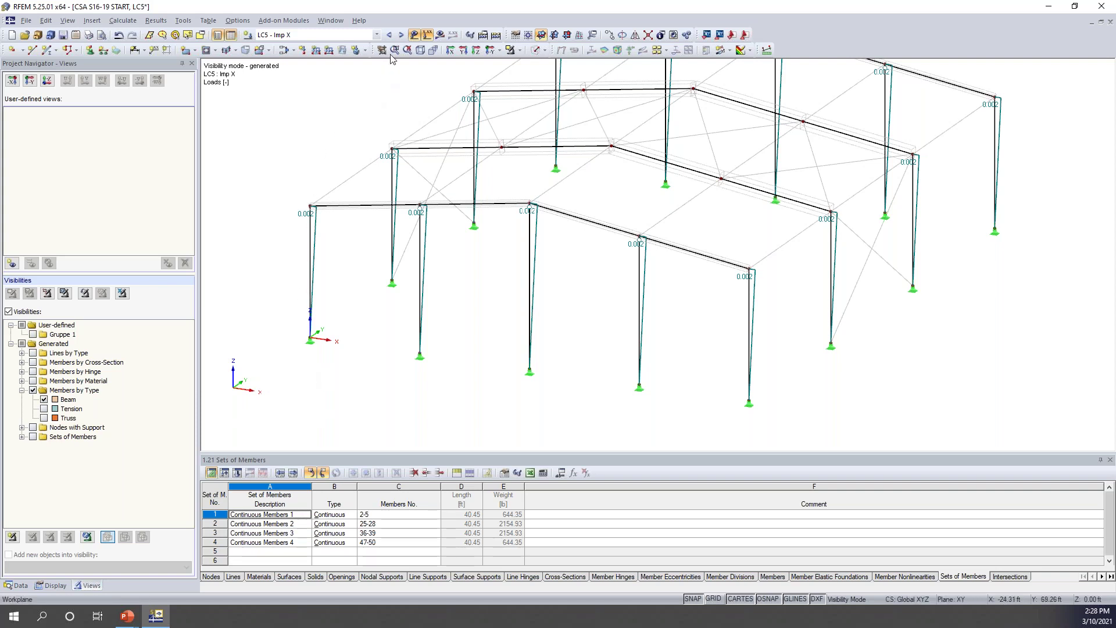
Make LC6 - Imp Y the current load case and define a graphical CSA S16:19 (current loading) imperfection along local axis y
left_click(400, 35)
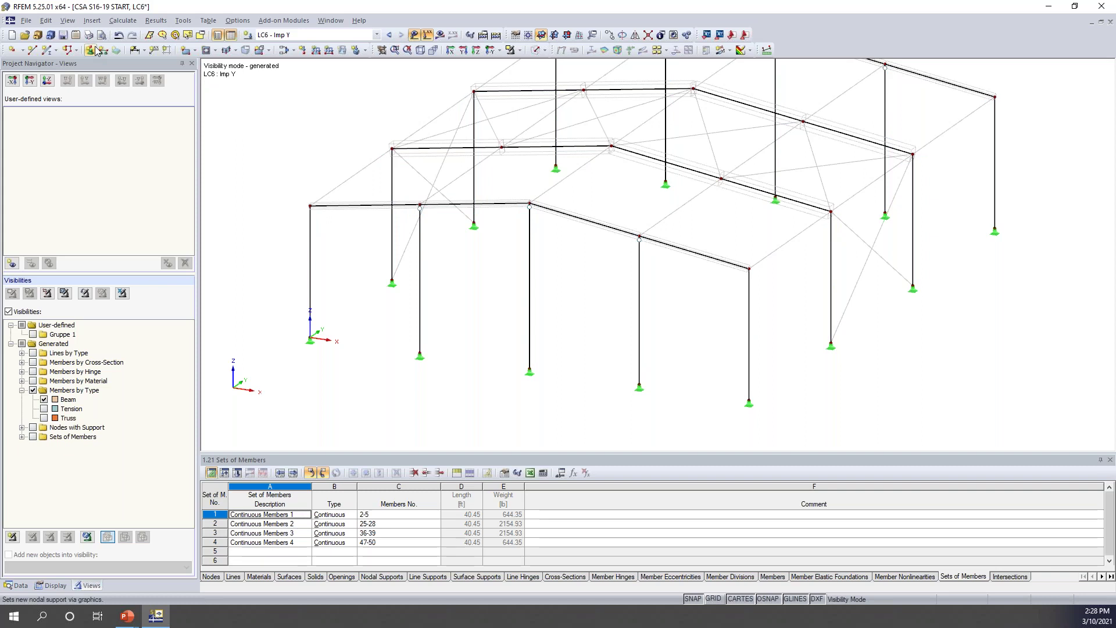
left_click(92, 20)
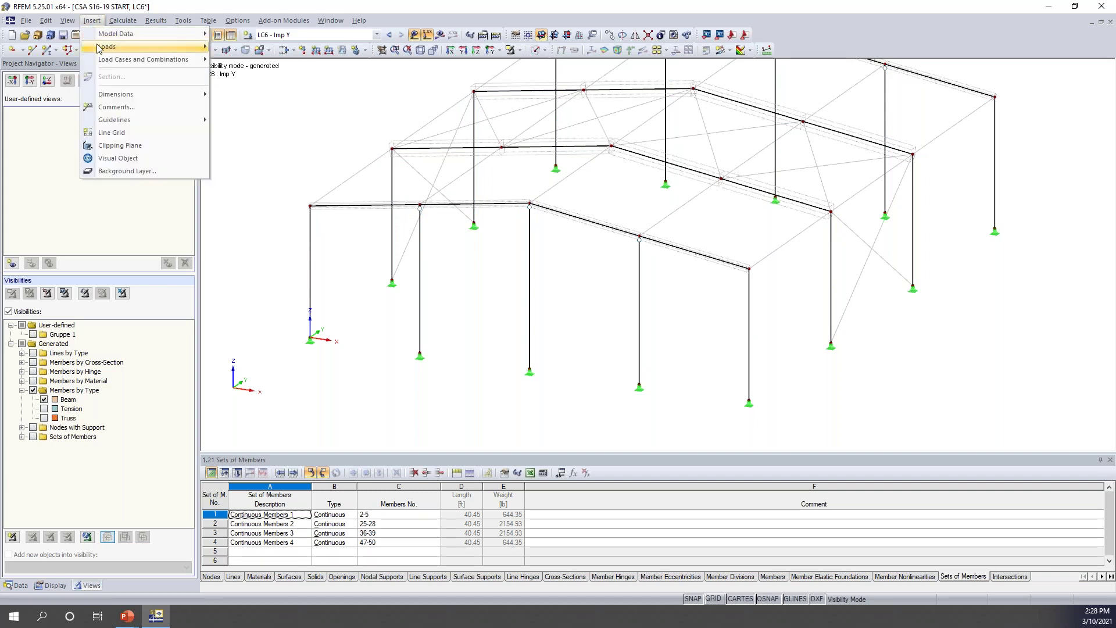
mouse_move(146, 47)
mouse_move(290, 244)
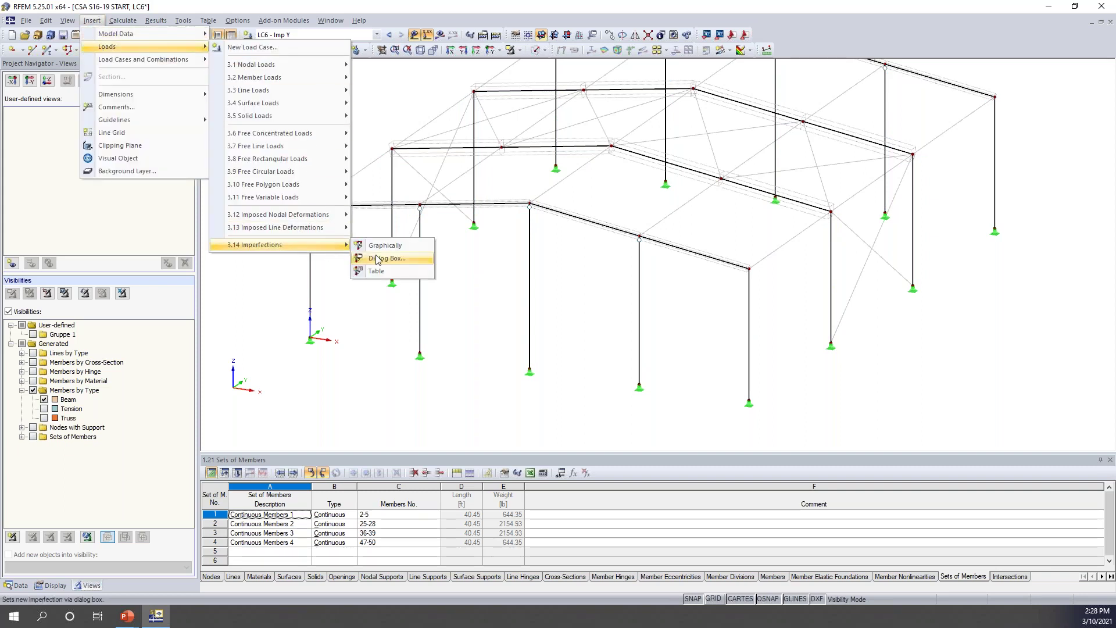
left_click(360, 242)
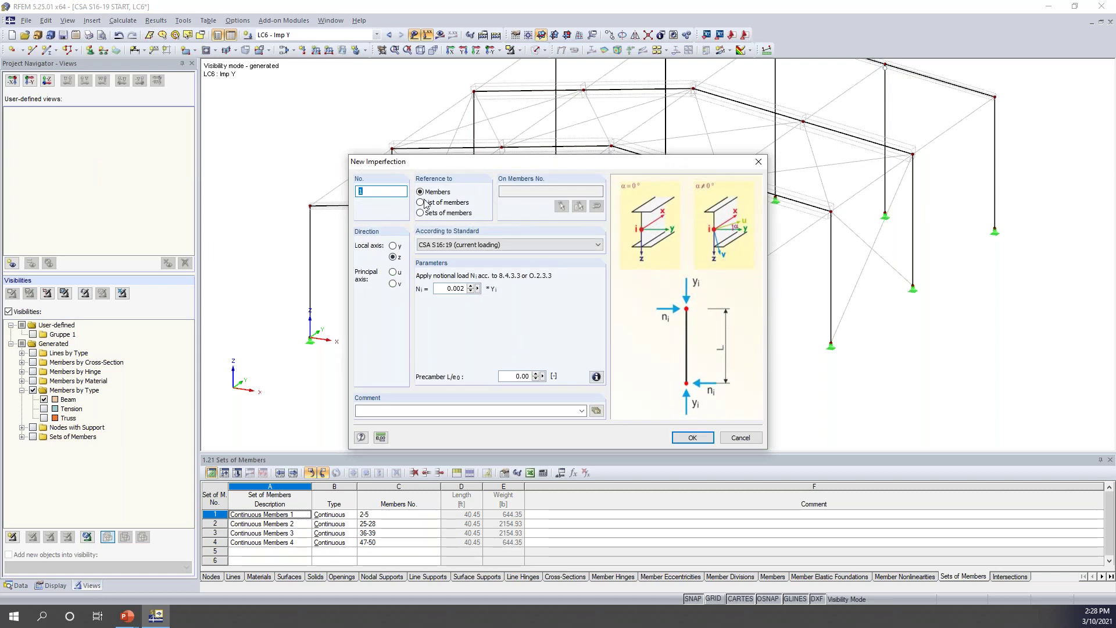
left_click(393, 247)
left_click(692, 438)
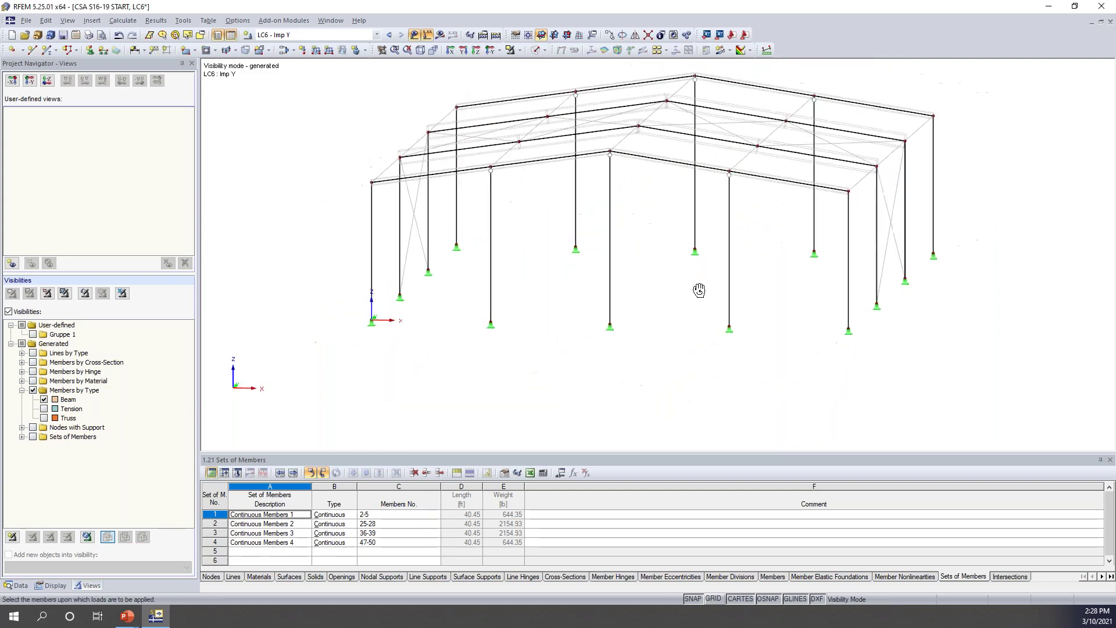
Apply the Imp Y imperfection to all columns and inspect its direction on the frames
left_click_drag(949, 248, 375, 182)
middle_click_drag(695, 343, 356, 157, "ctrl")
scroll(356, 157, "up", 4)
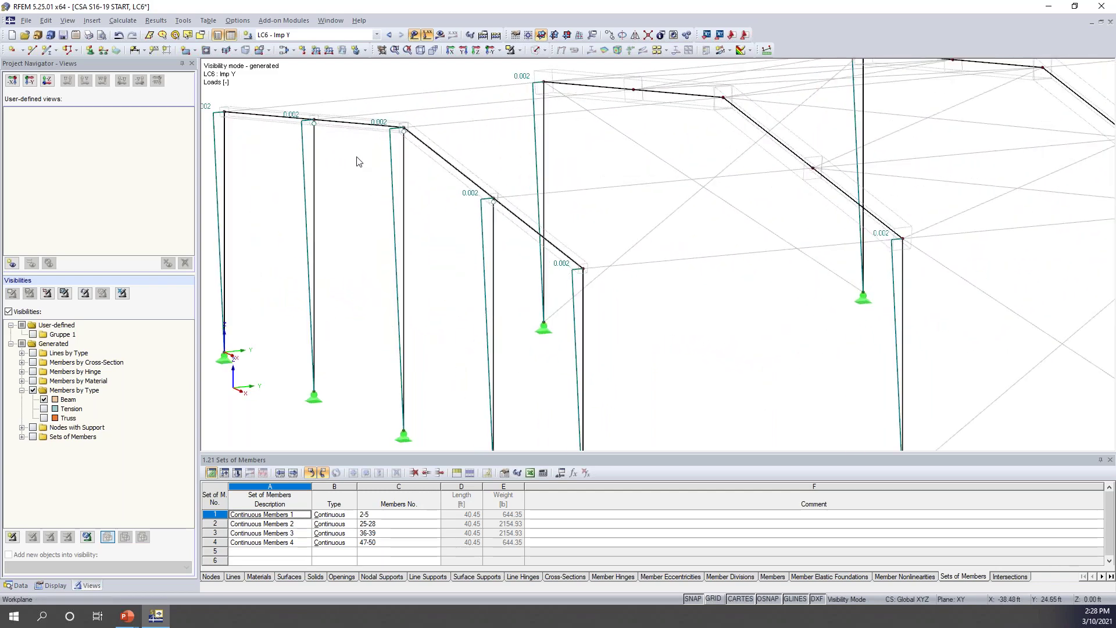
scroll(465, 138, "down", 3)
scroll(337, 287, "down", 1)
middle_click_drag(342, 283, 484, 332, "ctrl")
middle_click_drag(564, 359, 587, 348, "ctrl")
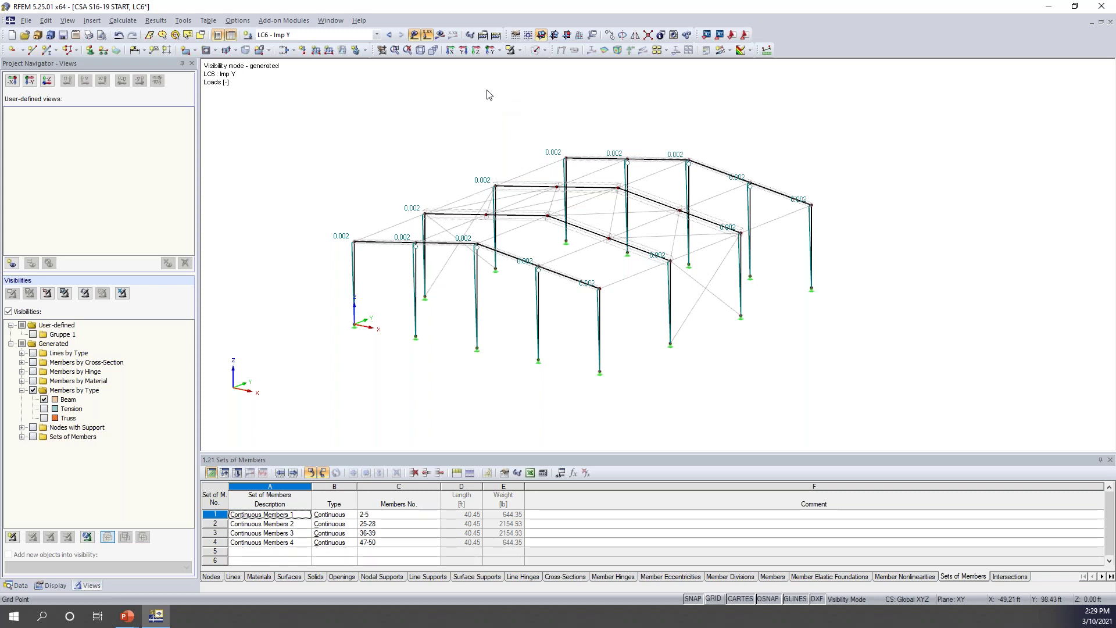
Cancel the visibility mode so the full model is shown again
left_click(519, 51)
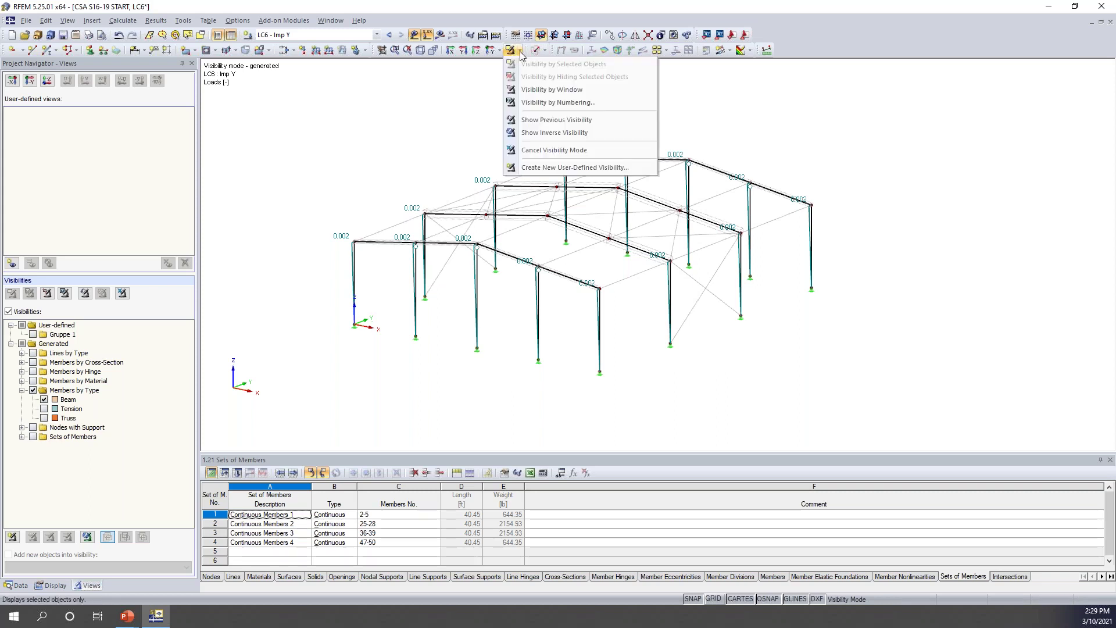
left_click(535, 150)
middle_click_drag(465, 140, 475, 99)
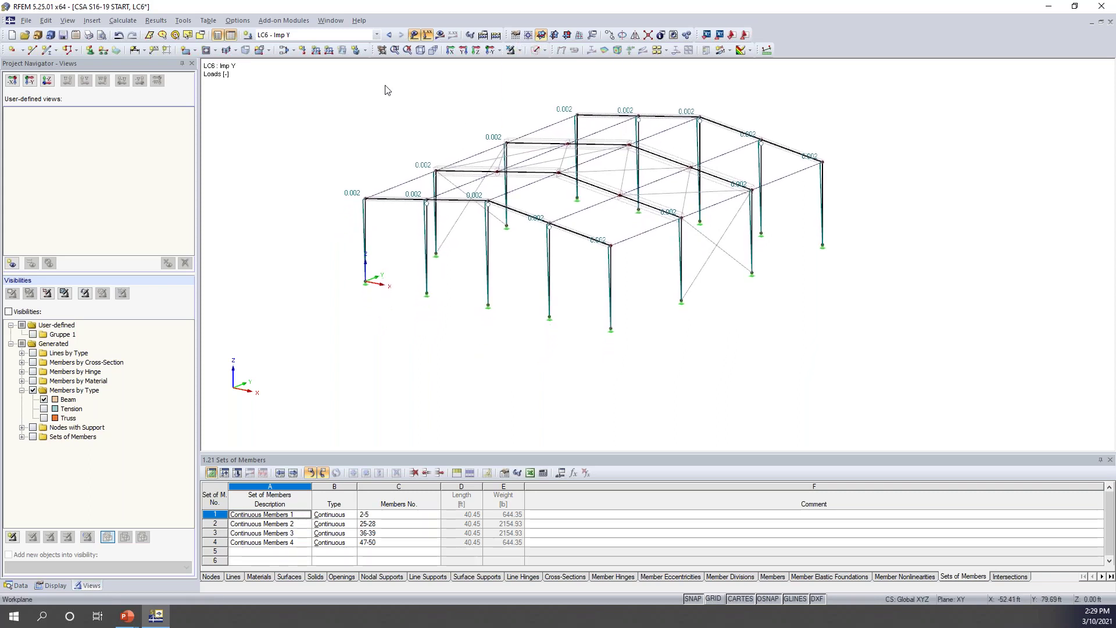
Include imperfection load cases in the Limit State of Strength combination expression and make them subject to specific load cases
left_click(285, 50)
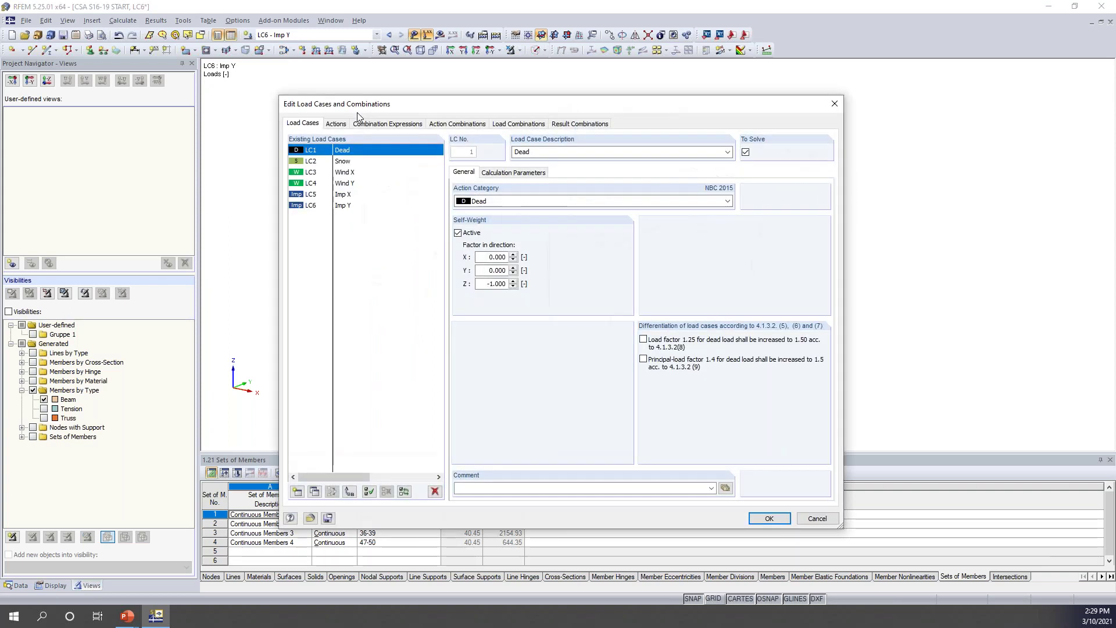
left_click(372, 124)
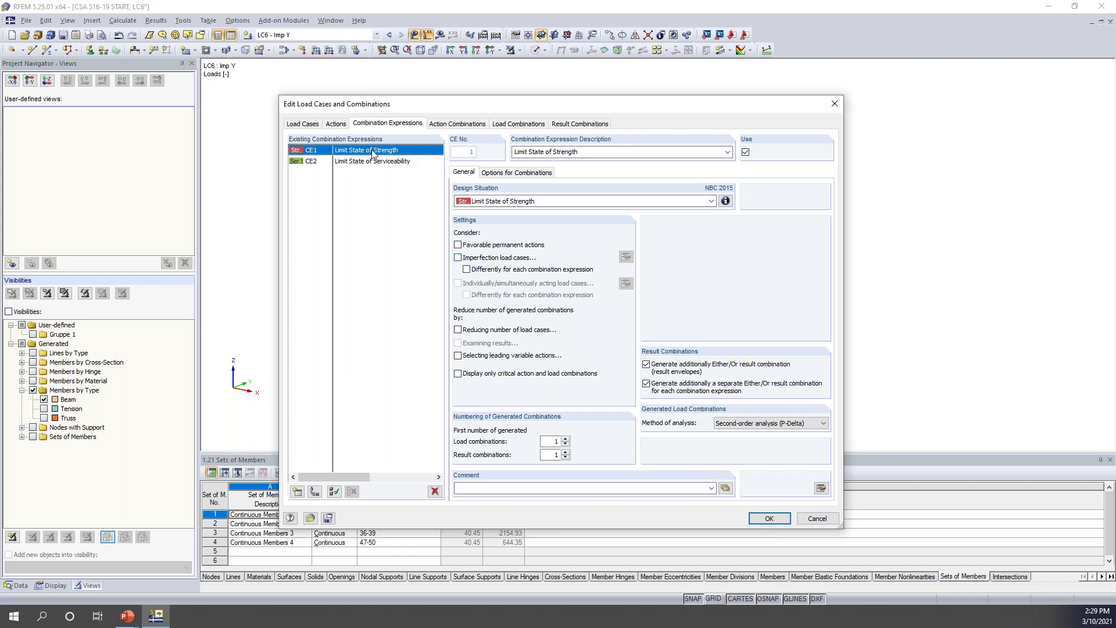
left_click(458, 258)
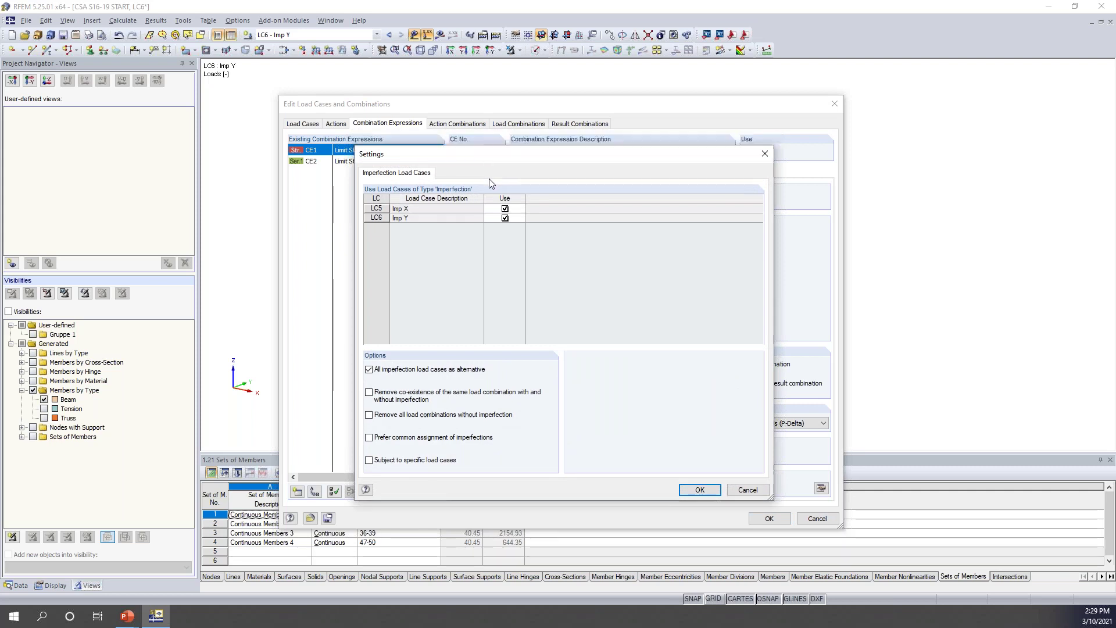
left_click_drag(487, 302, 491, 158)
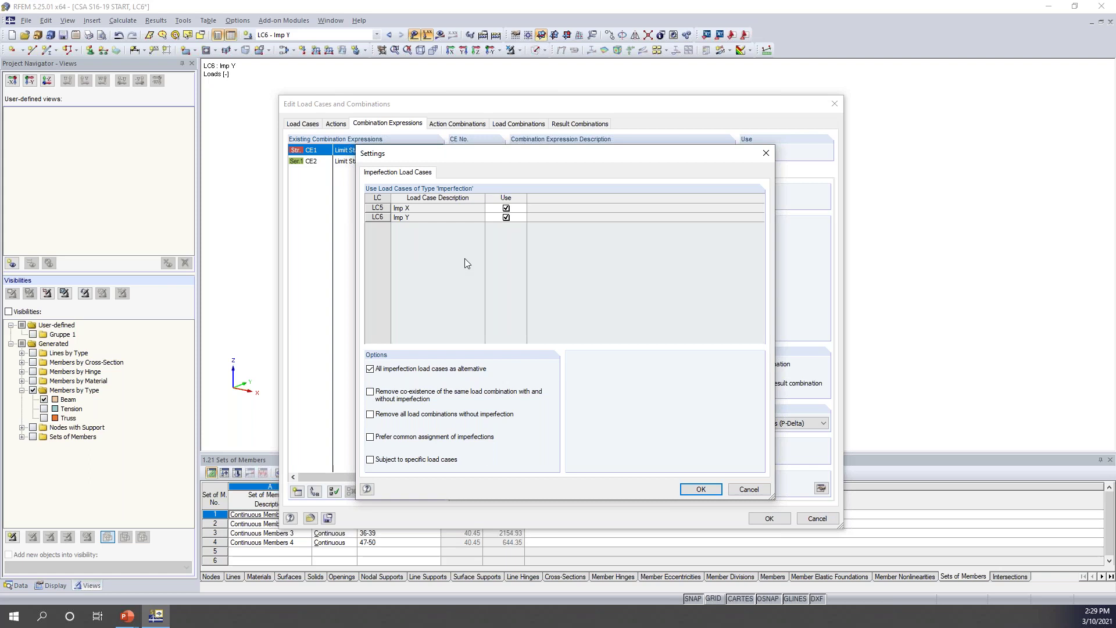
left_click(370, 459)
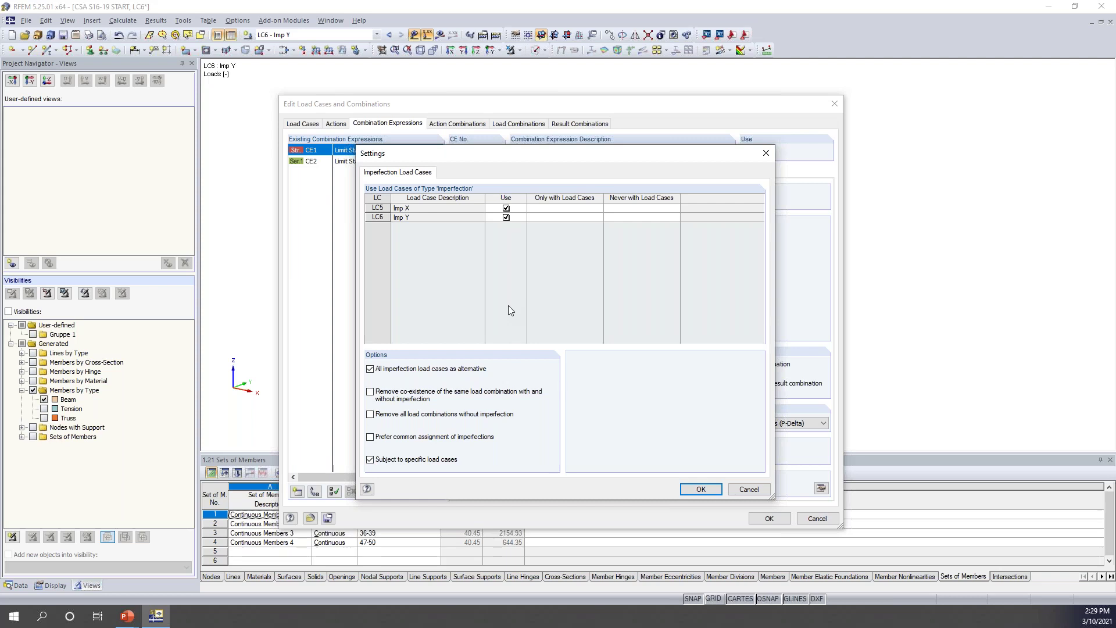
Set imperfection load case Imp X to never combine with LC4, Wind Y
left_click(416, 209)
left_click(620, 208)
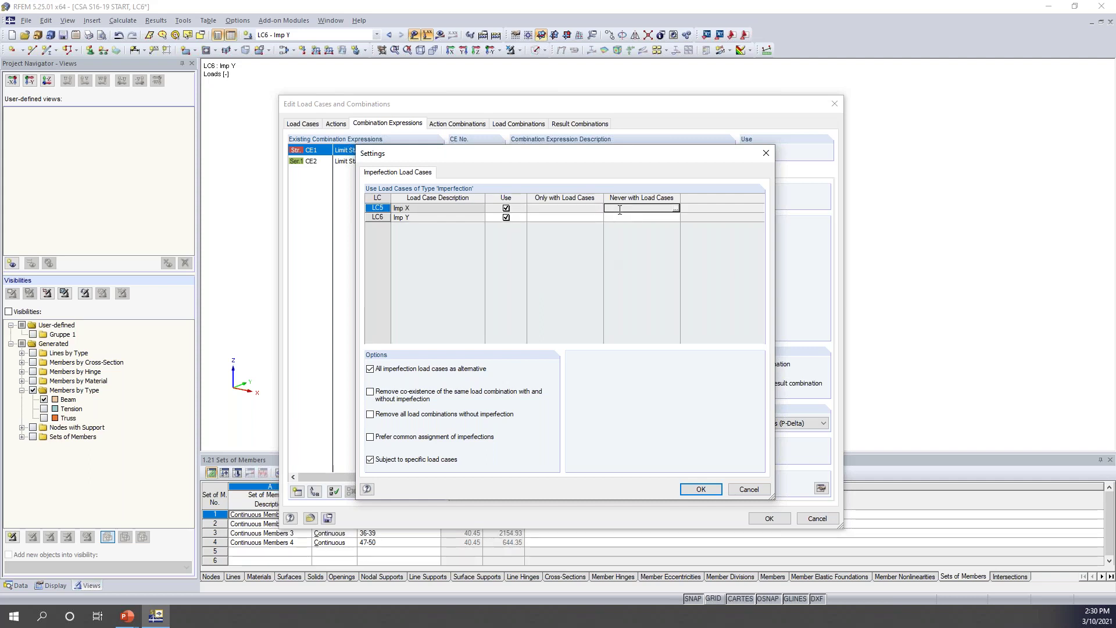
left_click(676, 211)
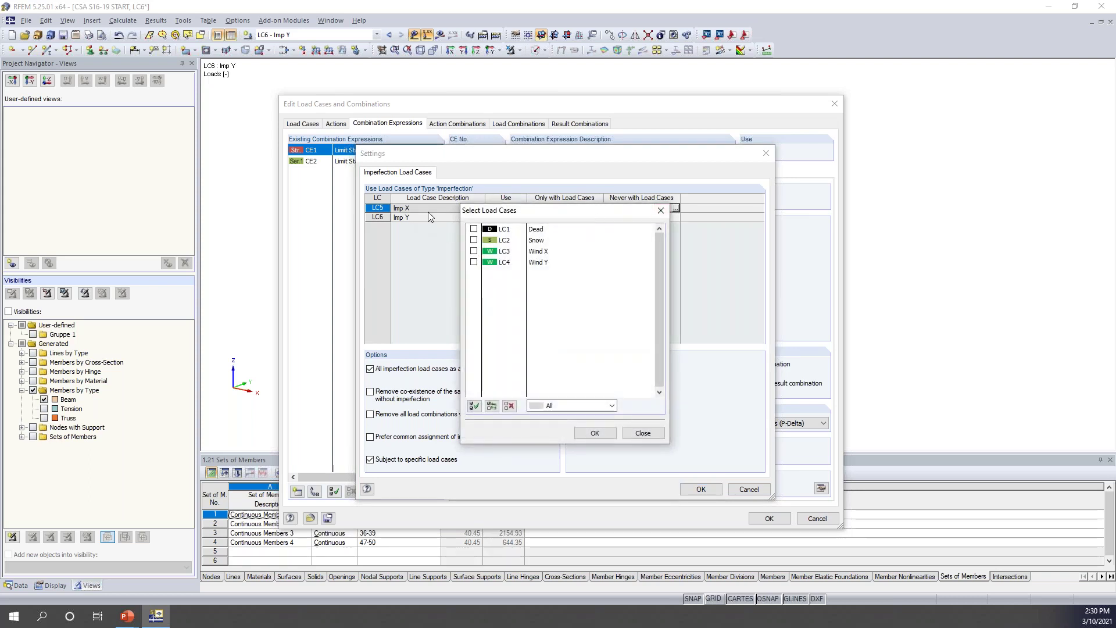
left_click(474, 263)
left_click(595, 432)
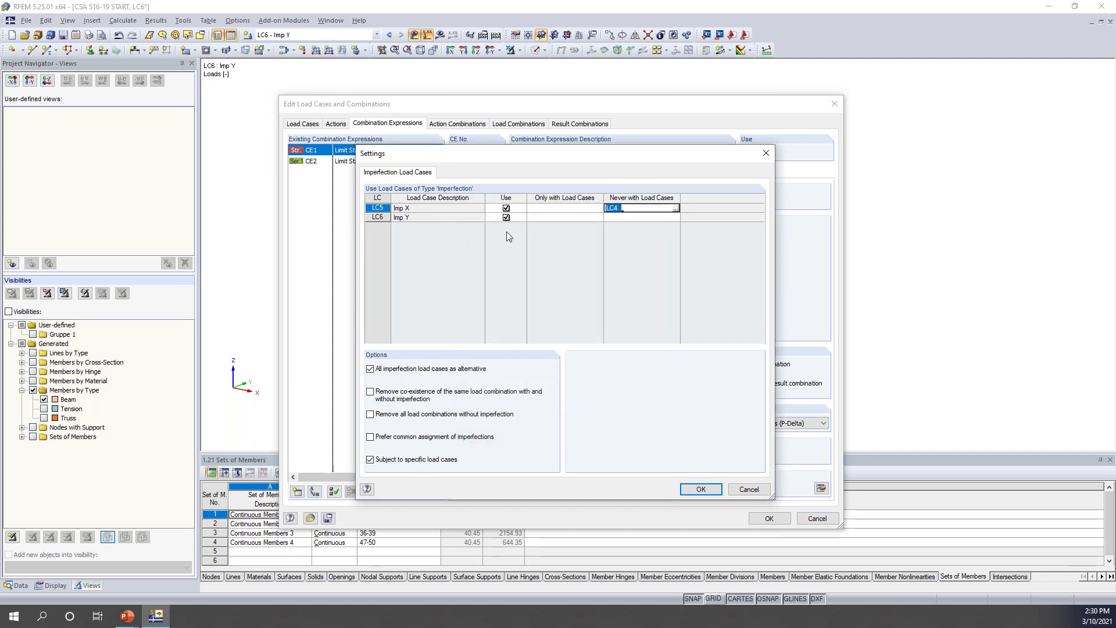
Set imperfection load case Imp Y to never combine with LC3, Wind X, and accept the imperfection settings
left_click(640, 218)
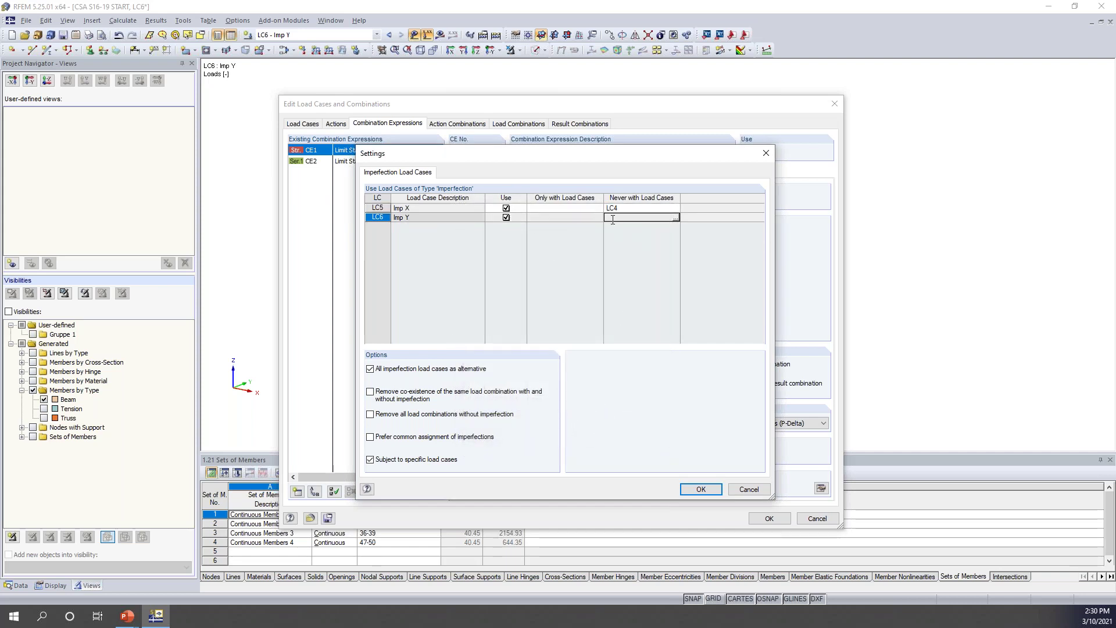
left_click(675, 217)
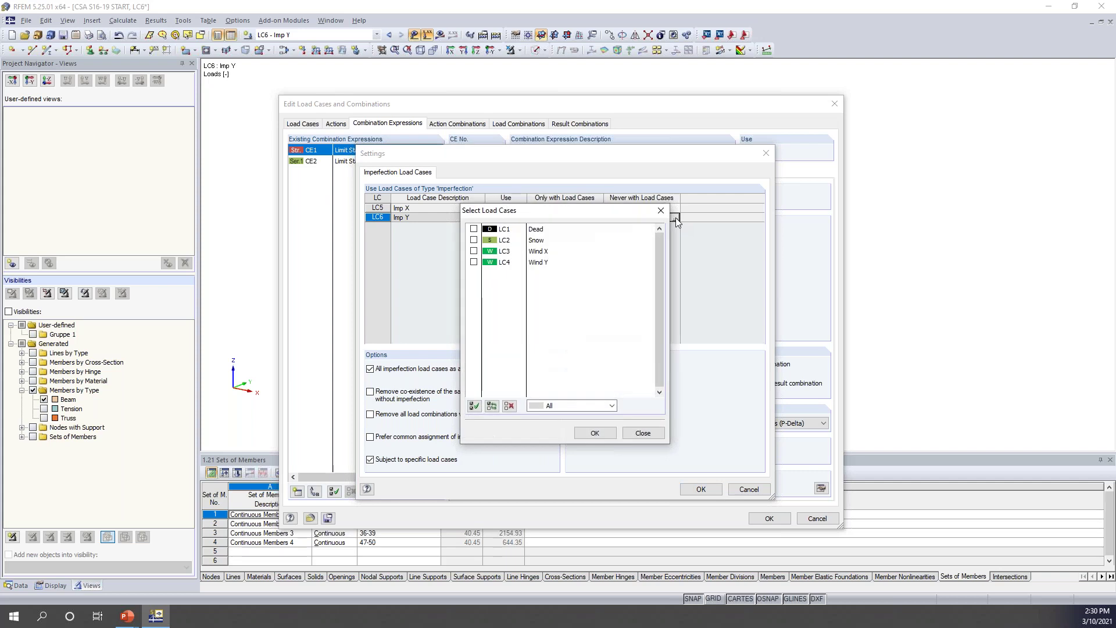
left_click(474, 251)
left_click(594, 433)
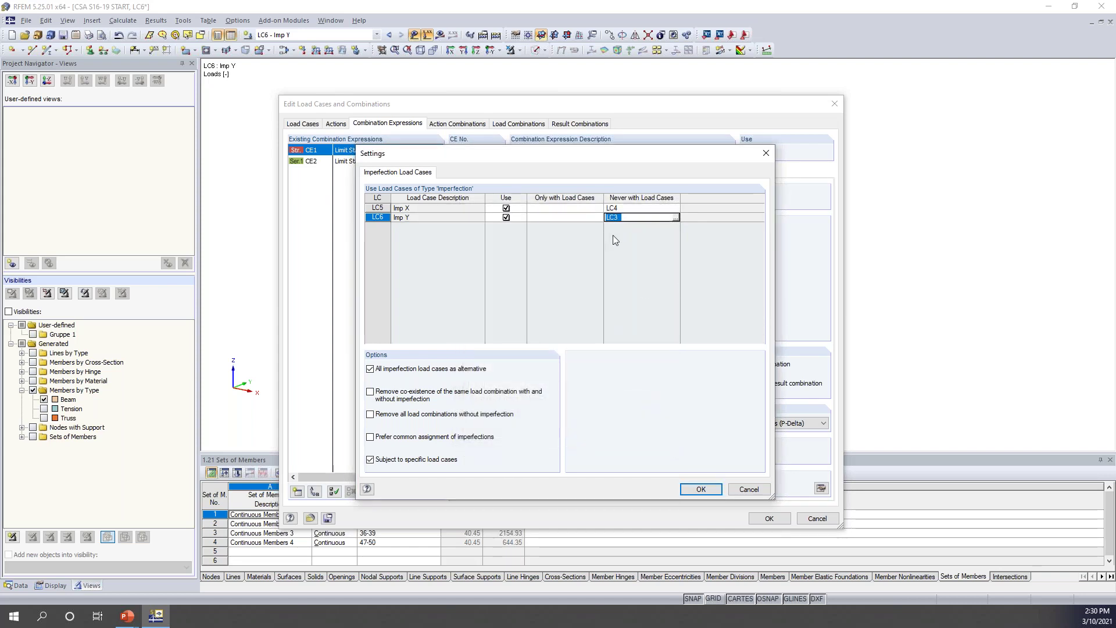
left_click(697, 489)
Consider imperfections differently for each combination expression, and check the settings of the Limit State of Serviceability expression
left_click(458, 257)
left_click(467, 269)
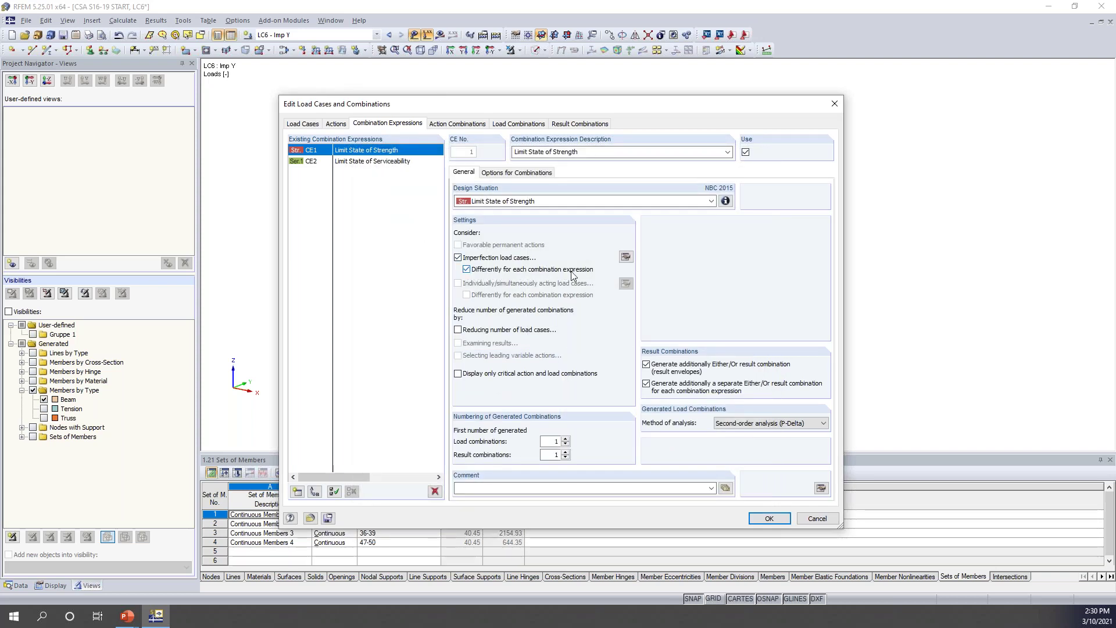
left_click(386, 164)
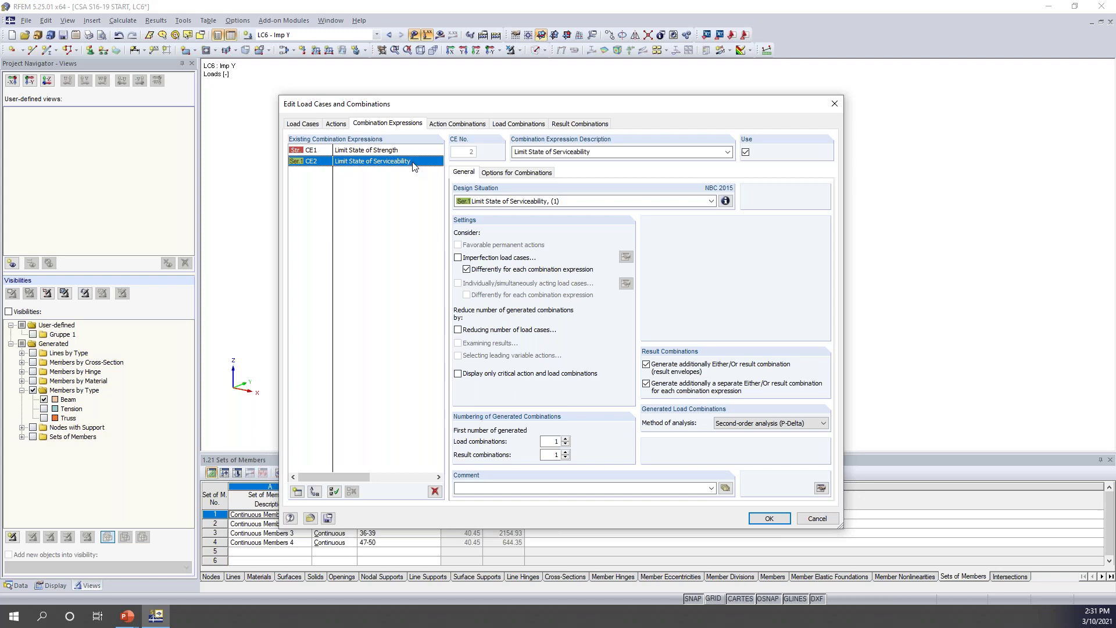
Review the factors and load cases in generated load combinations CO1, CO2 and CO3
left_click(511, 125)
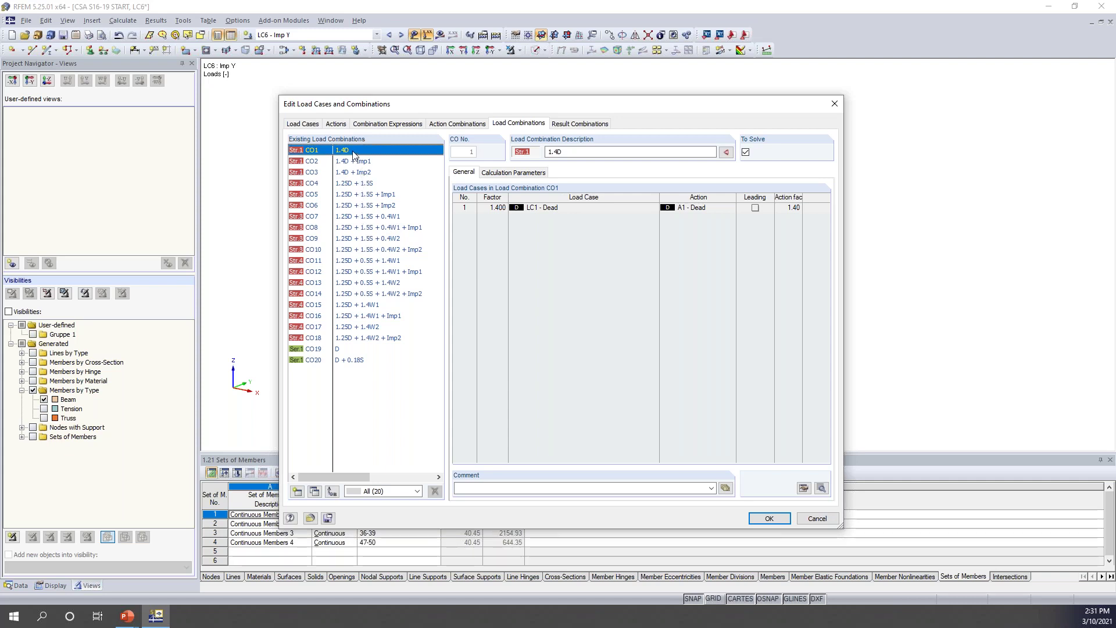
left_click(493, 208)
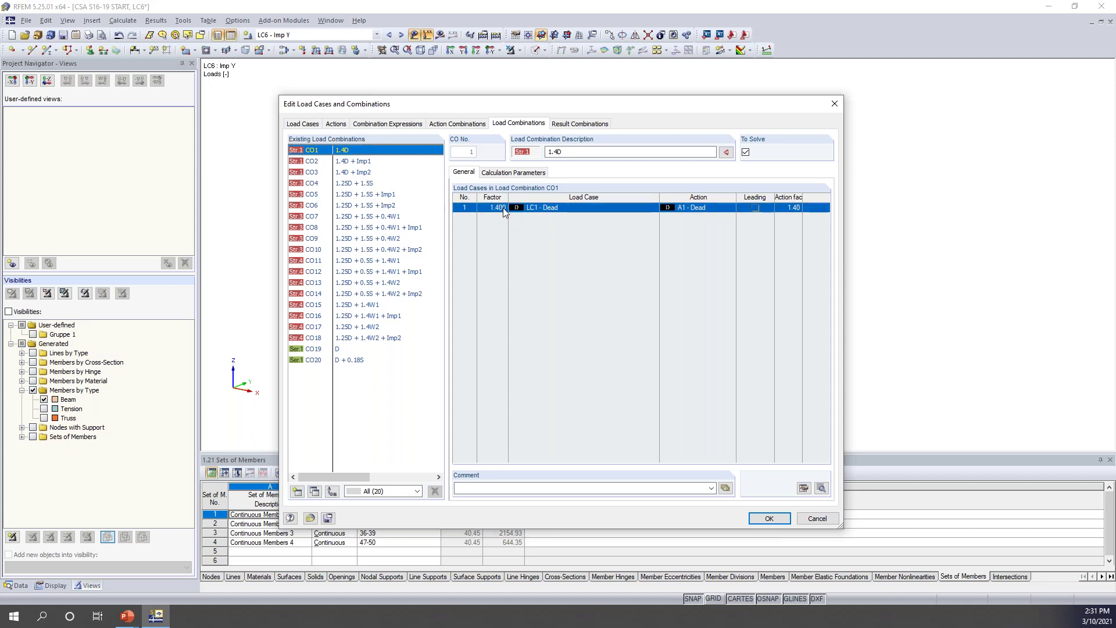
left_click(343, 163)
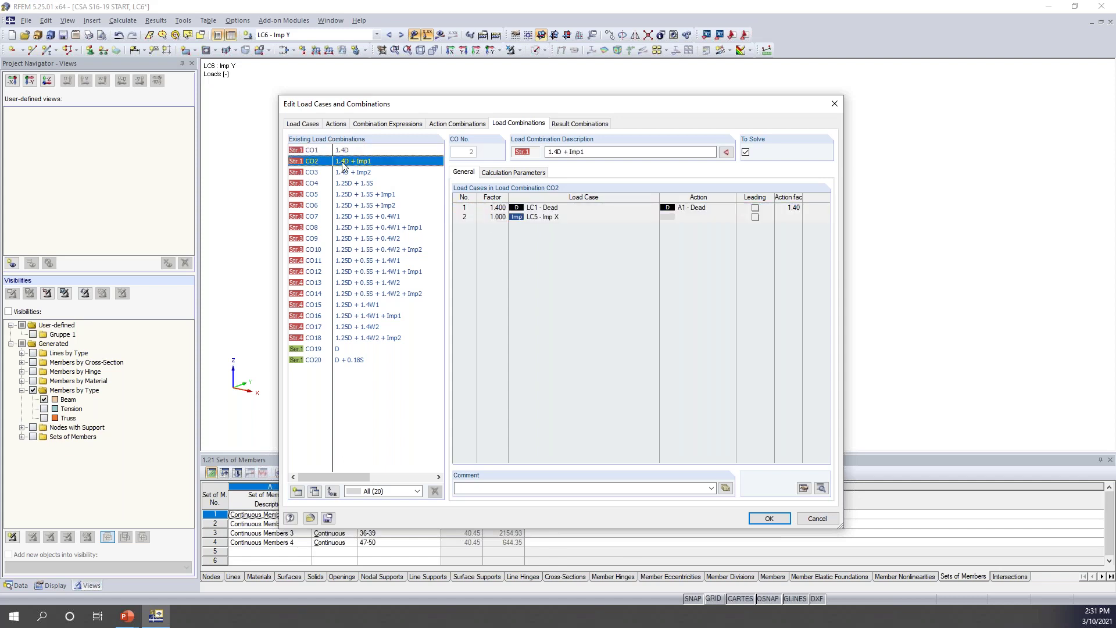
left_click(496, 219)
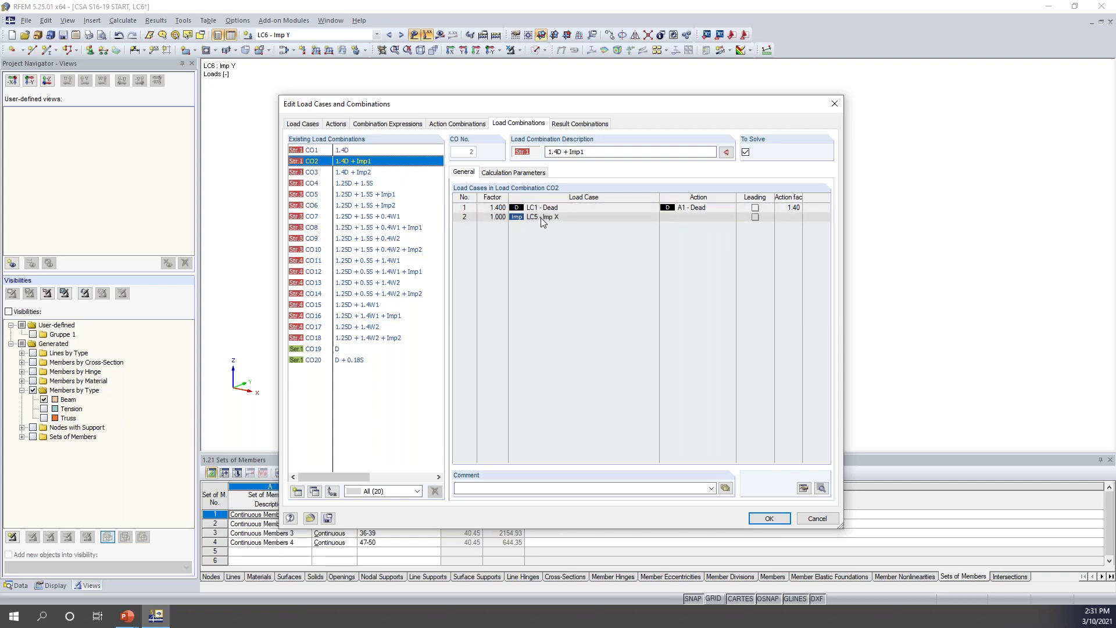
left_click(365, 174)
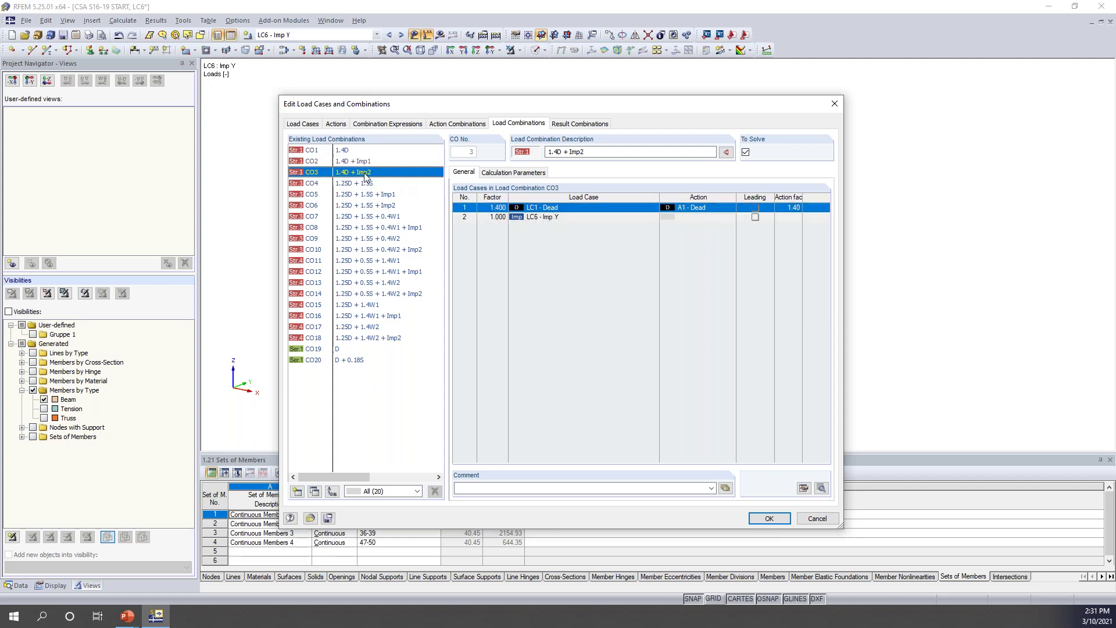
Review the factors and load cases in strength combination CO3 and combinations CO7 through CO10
left_click(506, 218)
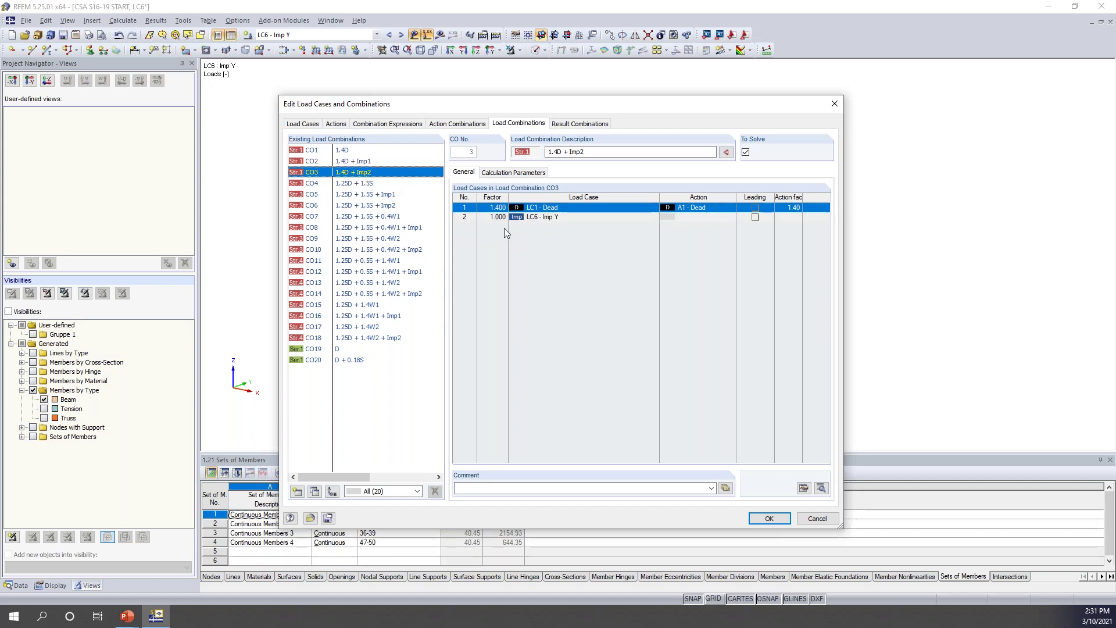
left_click(554, 217)
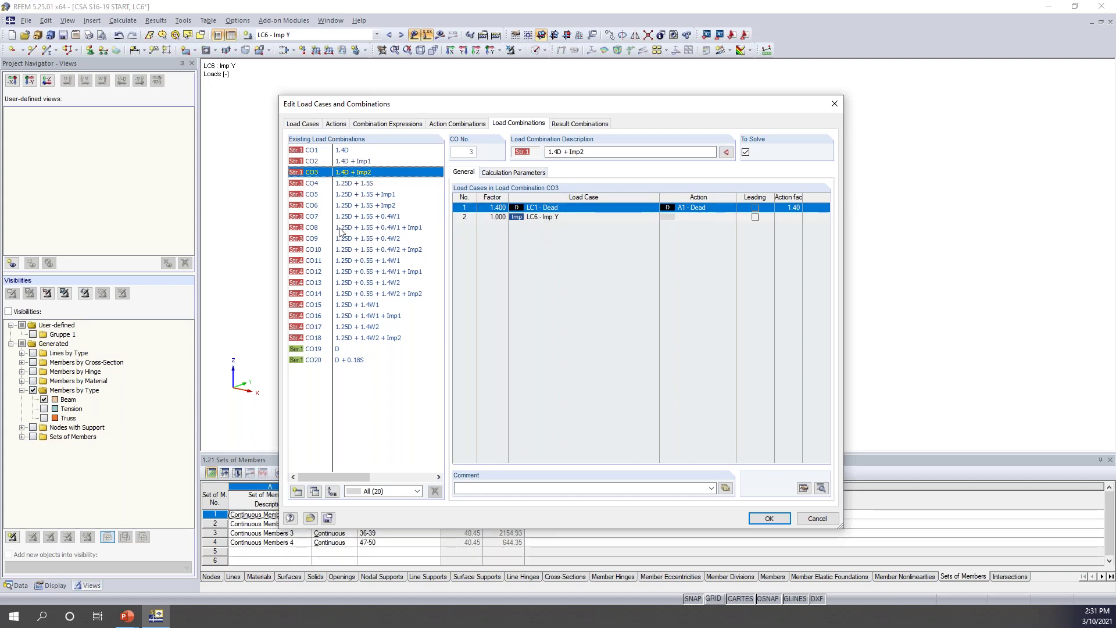
left_click(354, 219)
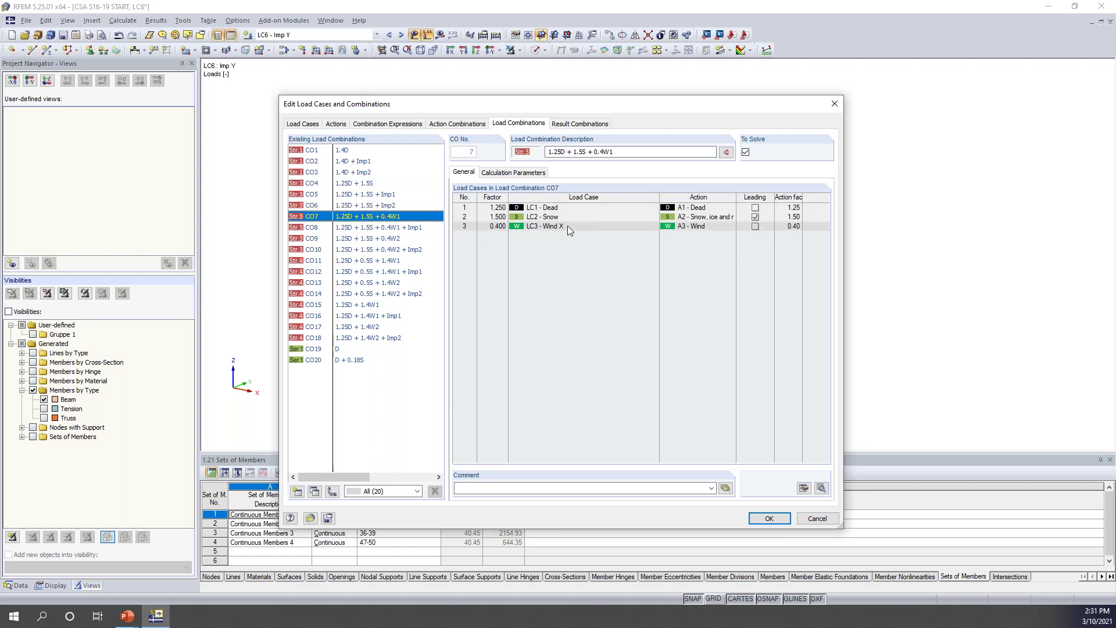
left_click(415, 228)
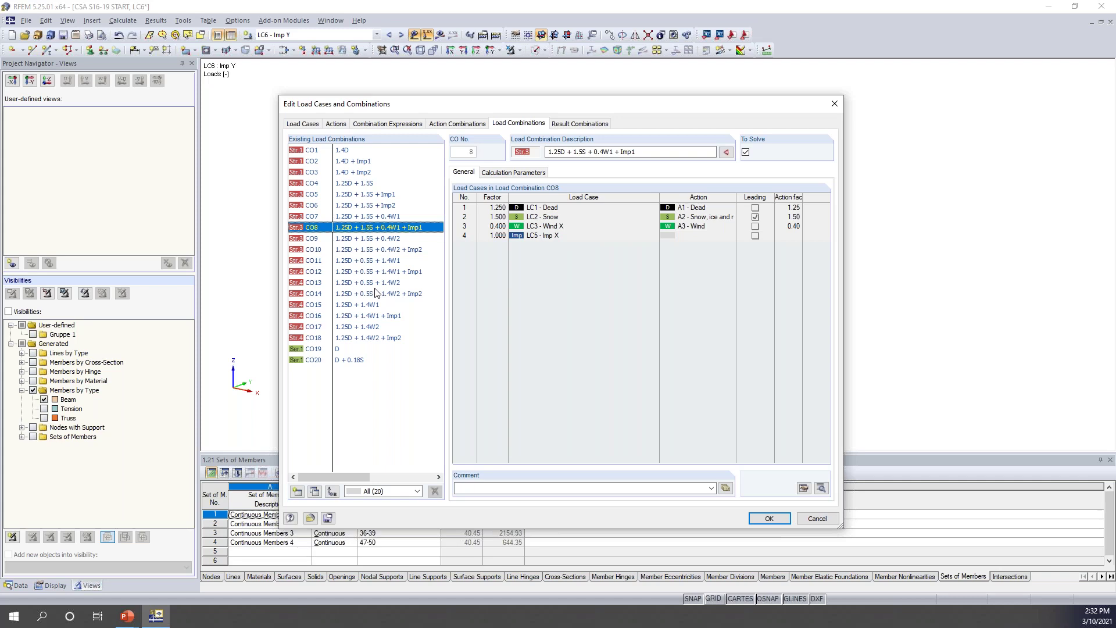
key("Down")
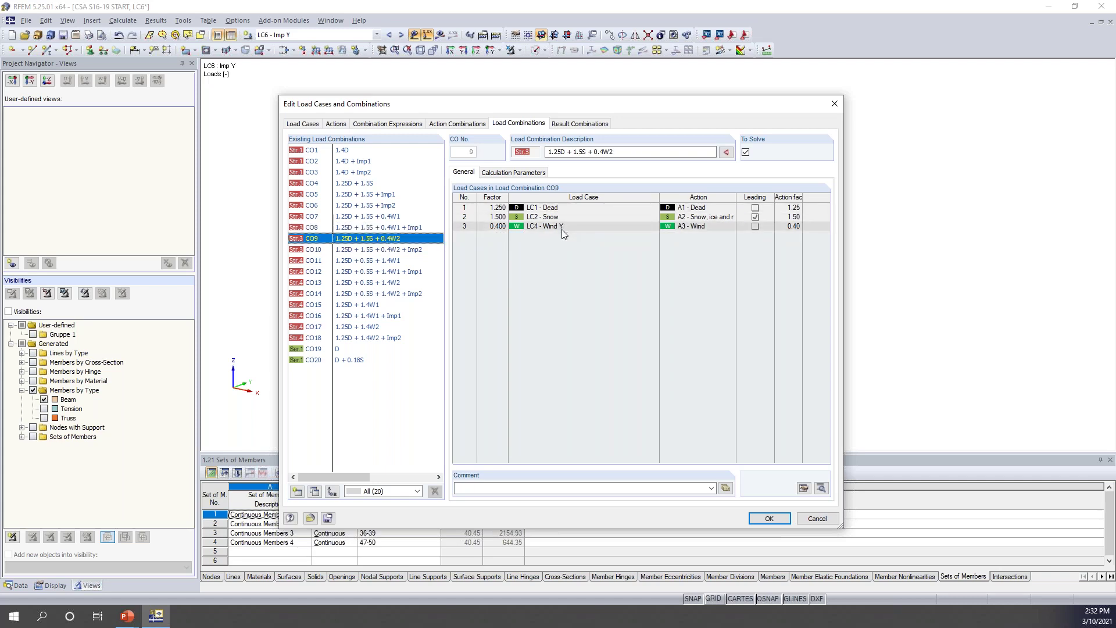
left_click(424, 251)
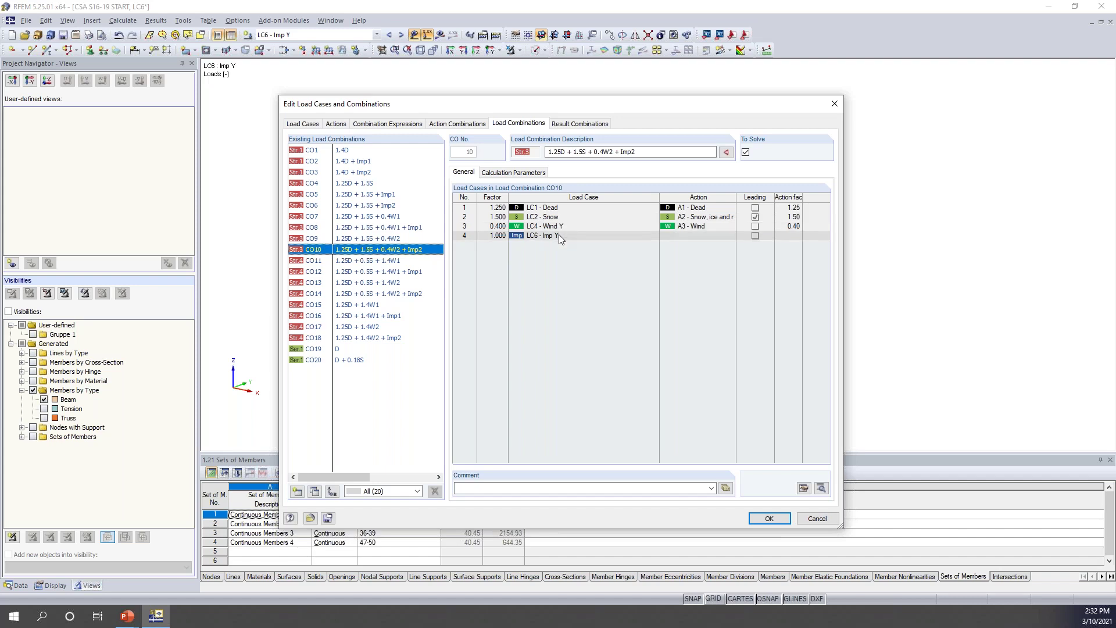
Check serviceability combinations CO19 and CO20, and accept the generated load combinations
left_click(340, 350)
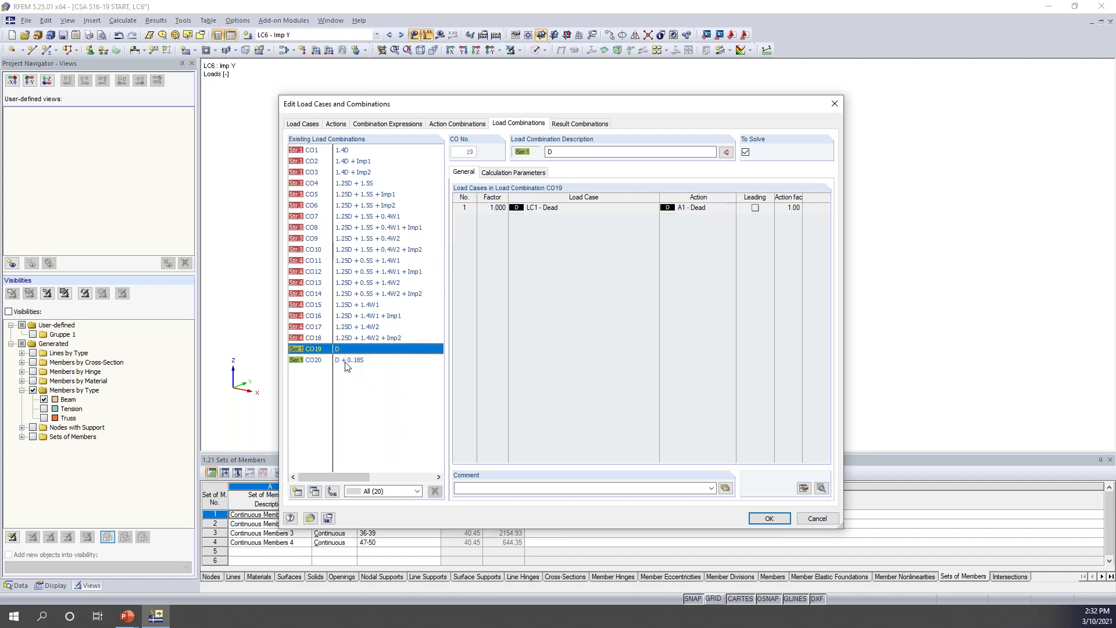
left_click(347, 361)
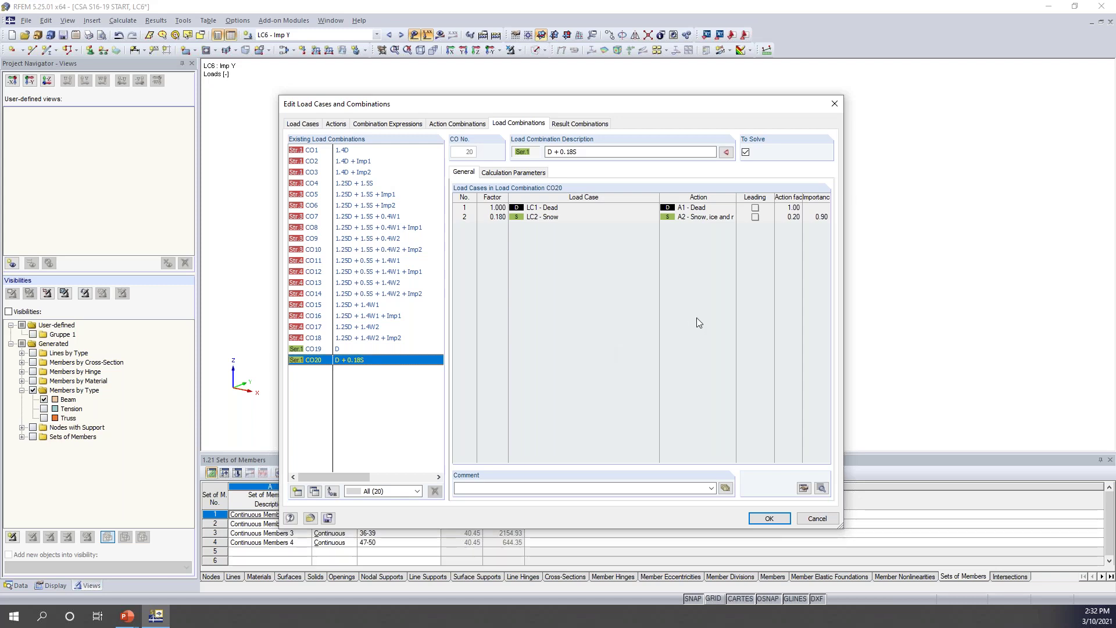
left_click(769, 518)
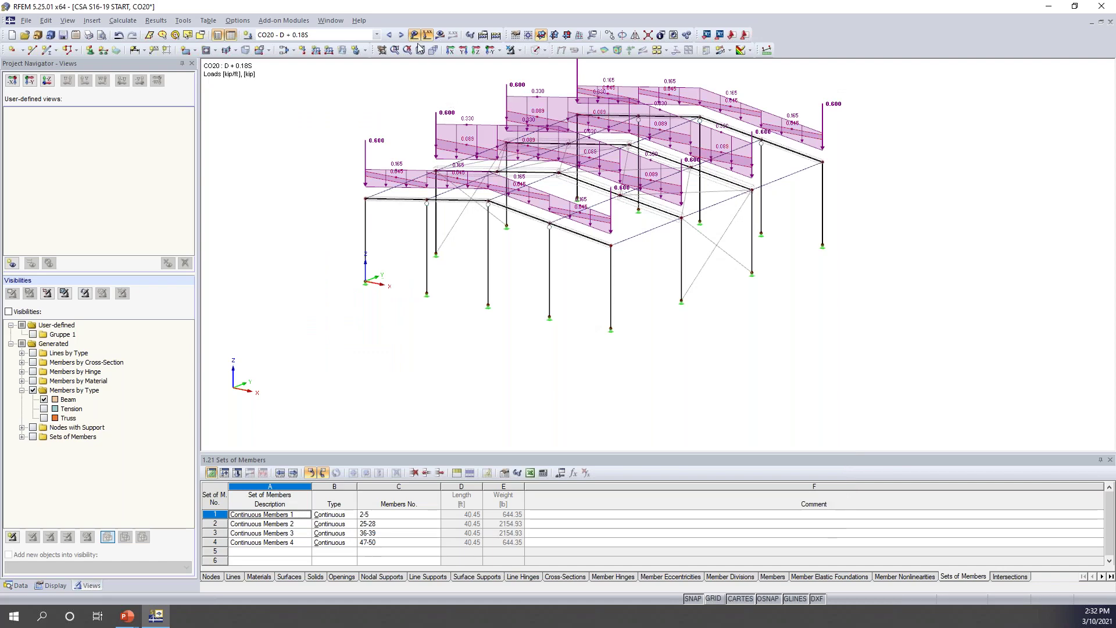
Examine the loads and imperfections of combinations CO5 through CO8 on the model
left_click(377, 36)
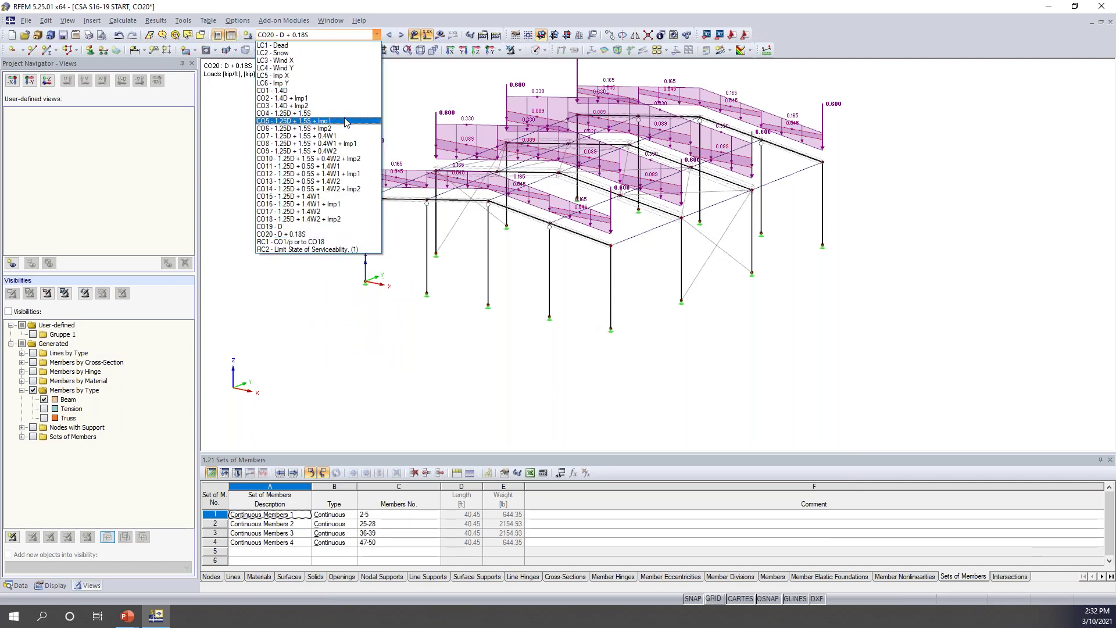
left_click(348, 123)
scroll(459, 282, "up", 4)
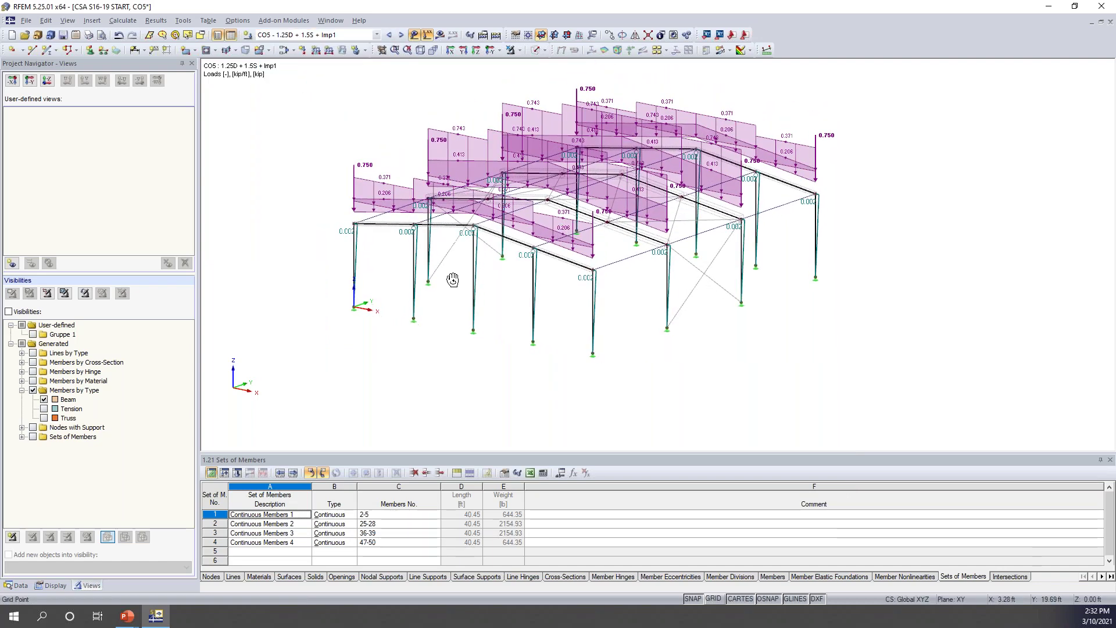
scroll(425, 260, "up", 1)
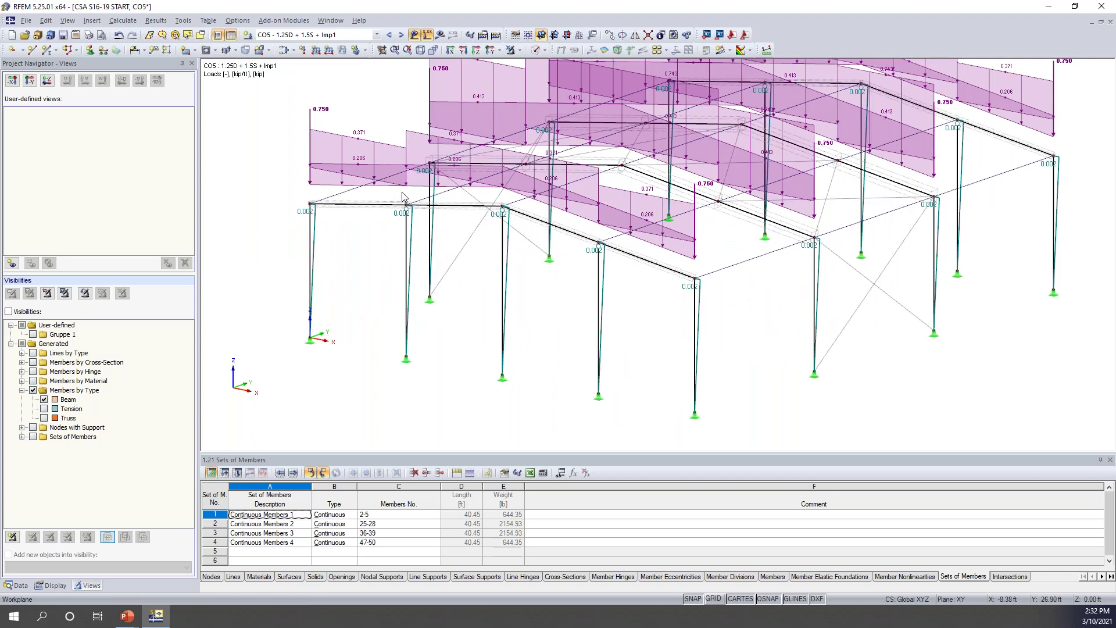
left_click(401, 35)
left_click(402, 35)
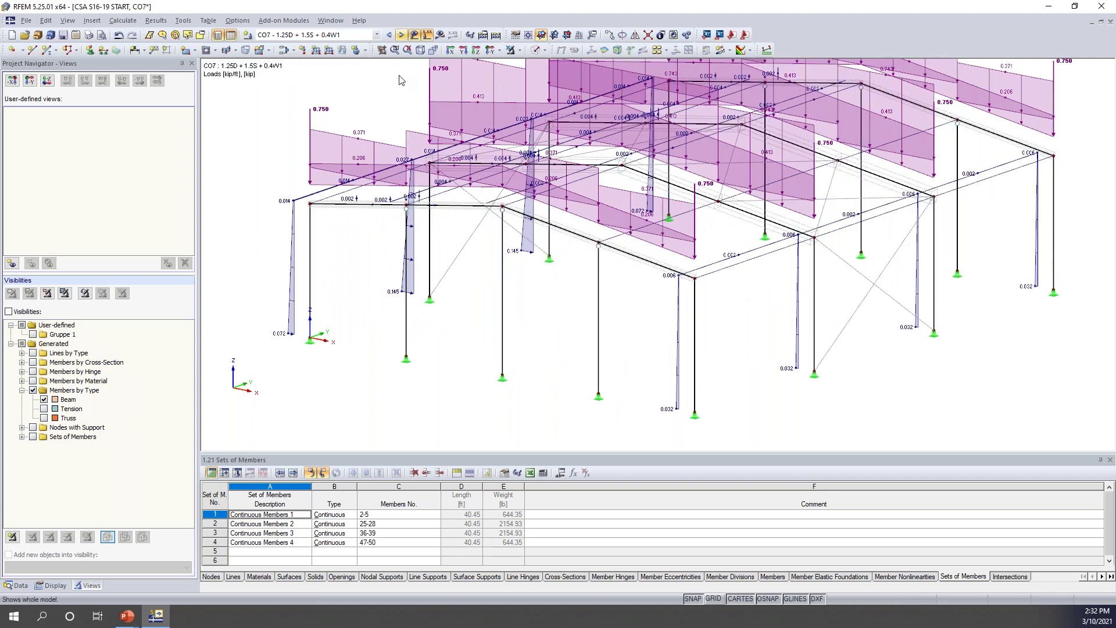
left_click(401, 35)
Hide the loads and display the building model in solid rendering
middle_click_drag(611, 328, 544, 319, "ctrl")
left_click(414, 35)
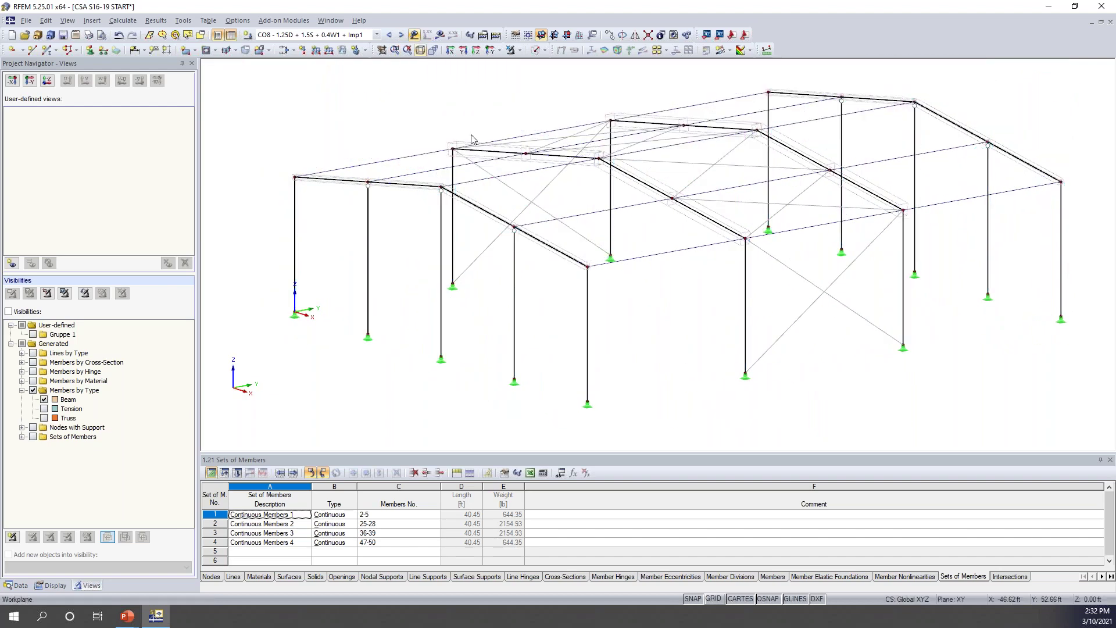
left_click(535, 50)
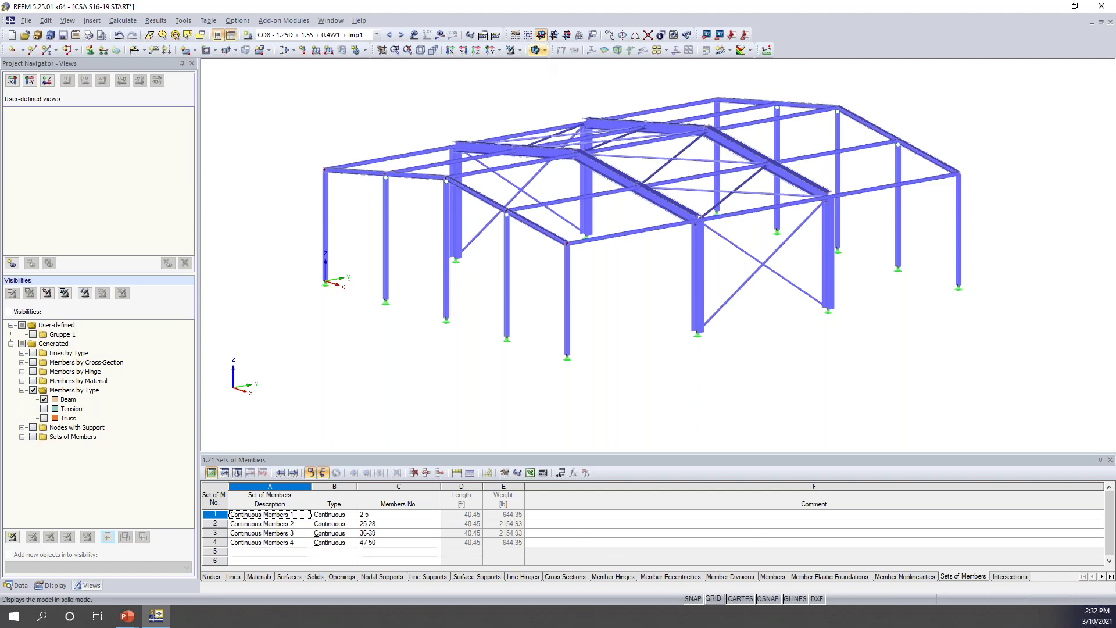
Switch to the PowerPoint presentation and show the O.2 Reduced Stiffness Requirements slide
key("super+Tab")
left_click(210, 292)
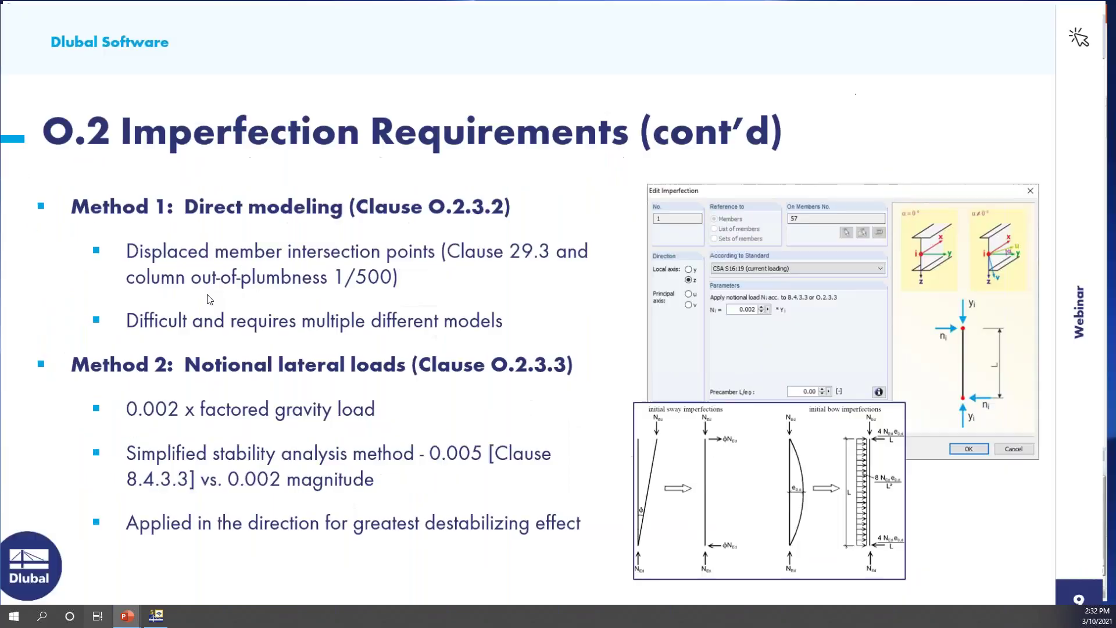
key("Right")
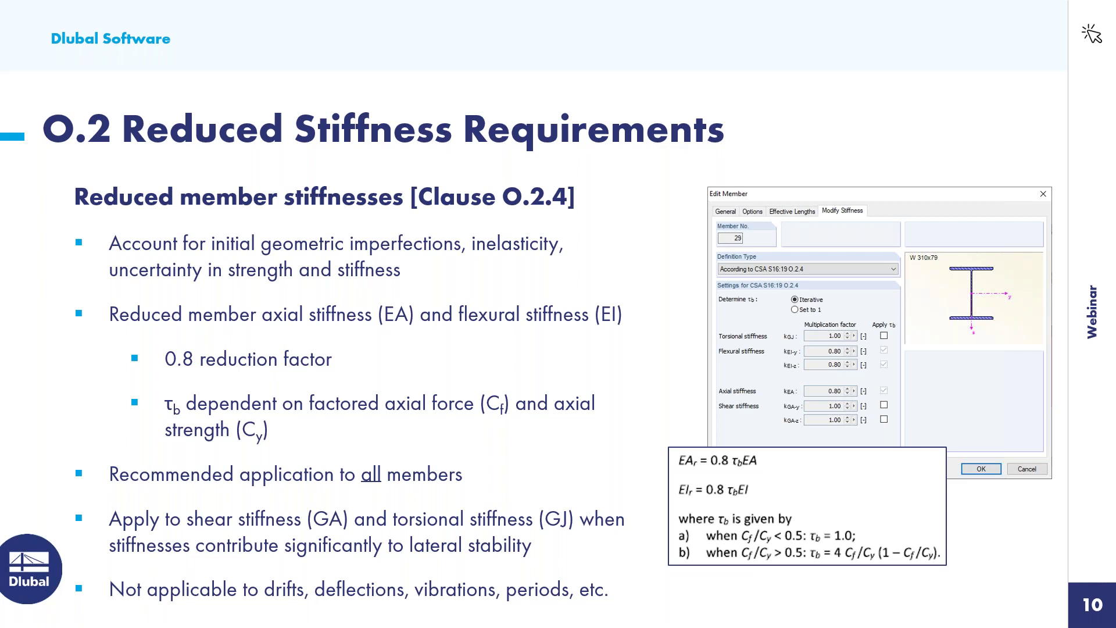
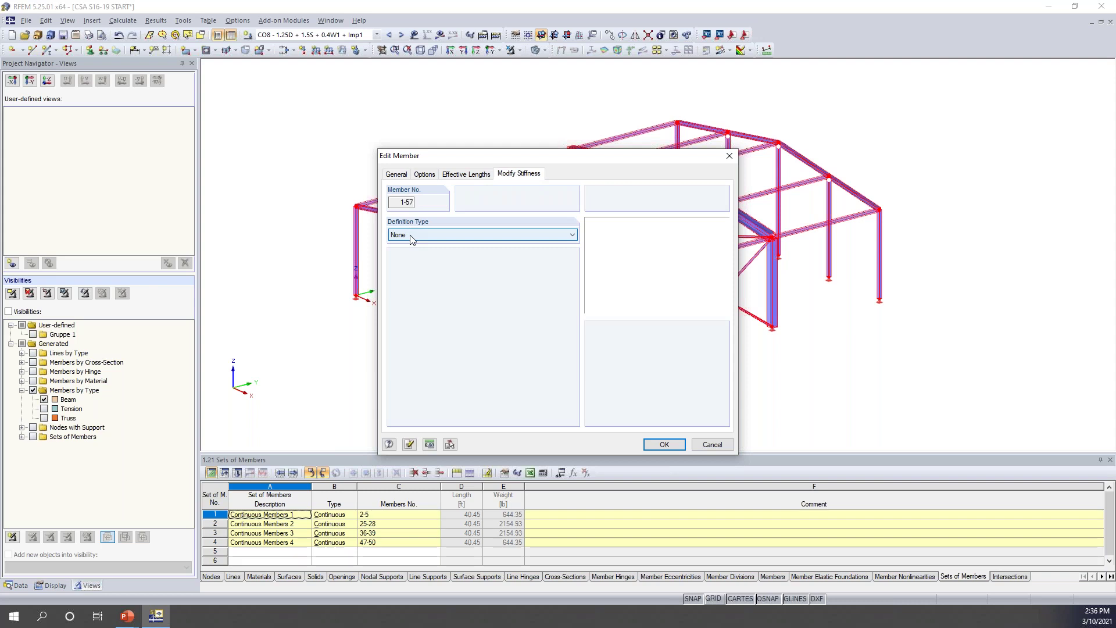
Set the stiffness modification of members 1-57 to According to CSA S16:19 O.2.4
left_click(412, 236)
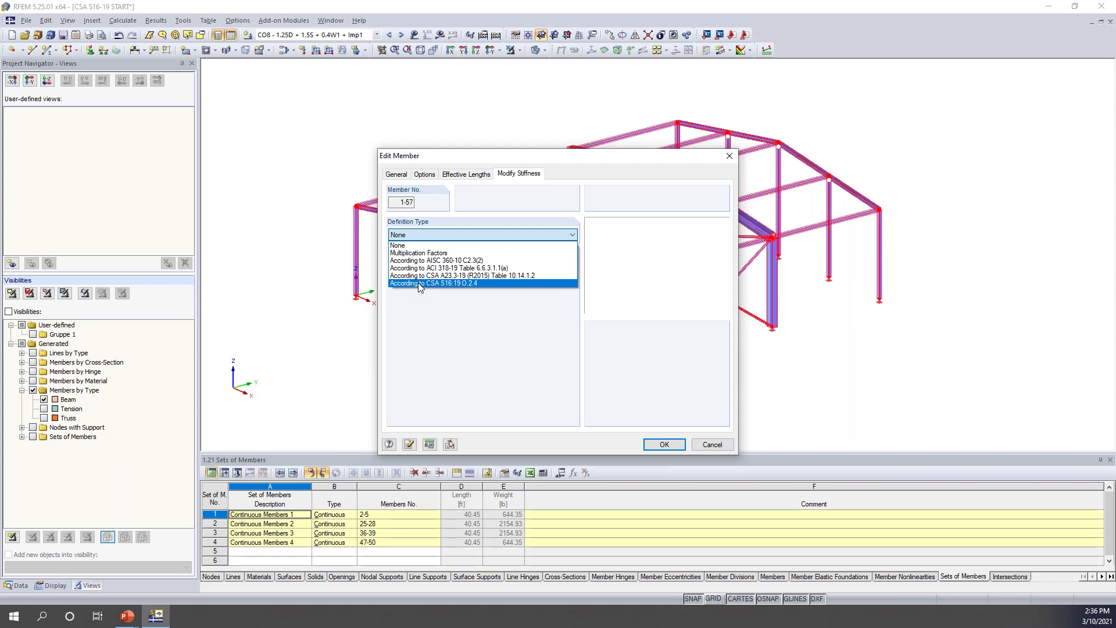
left_click(456, 285)
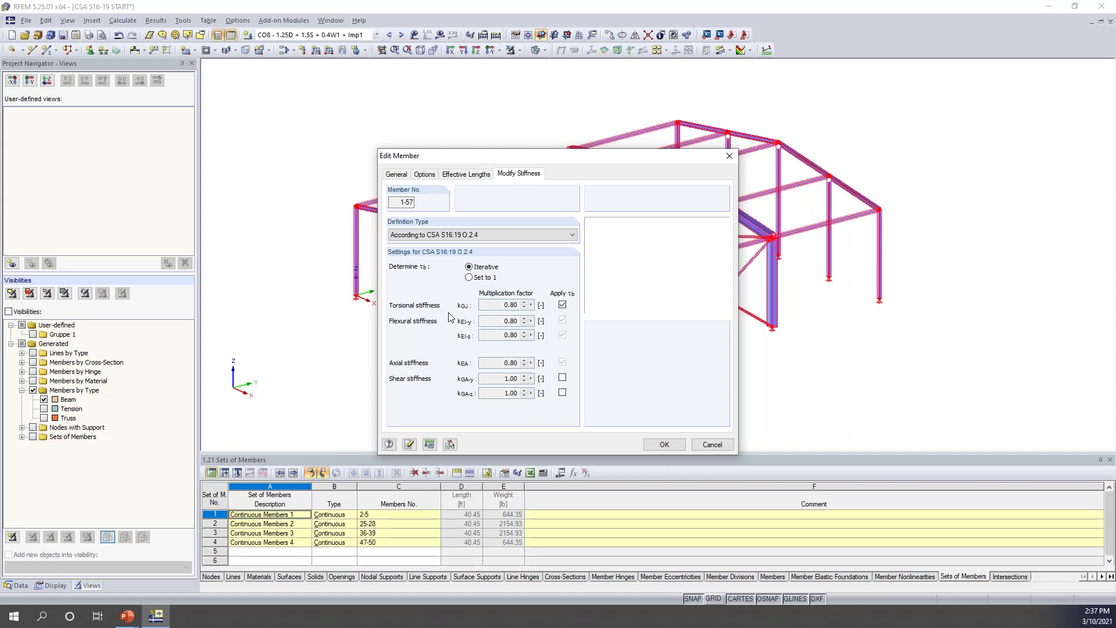
left_click(562, 378)
left_click(562, 392)
left_click(562, 392)
left_click(563, 378)
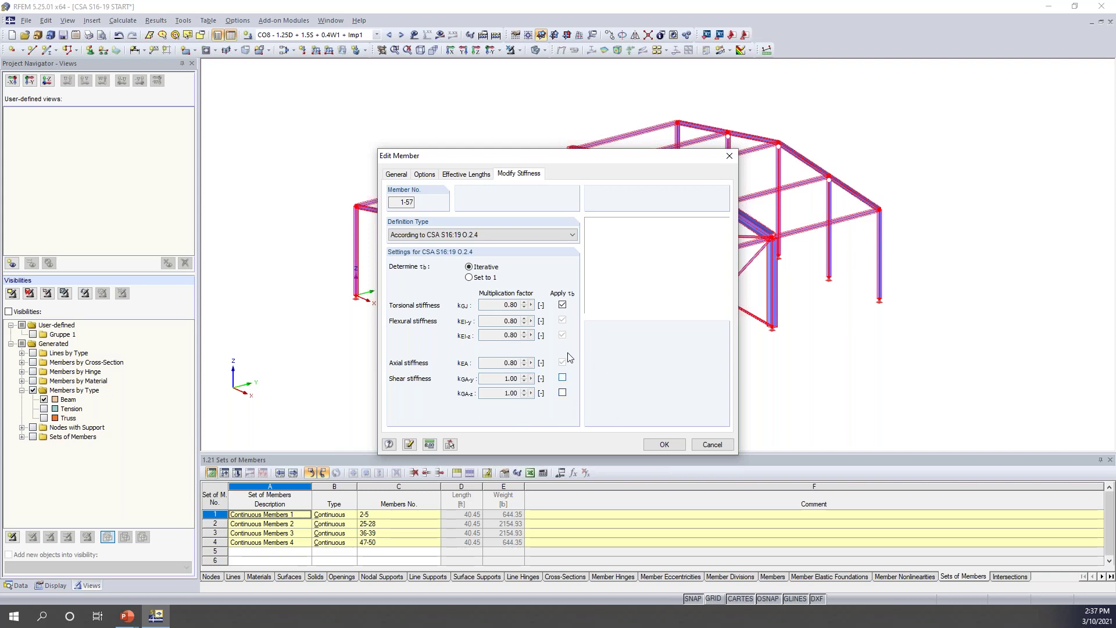
Stop applying τb to the torsional stiffness of members 1-57 and accept the member settings
left_click(562, 304)
left_click(663, 445)
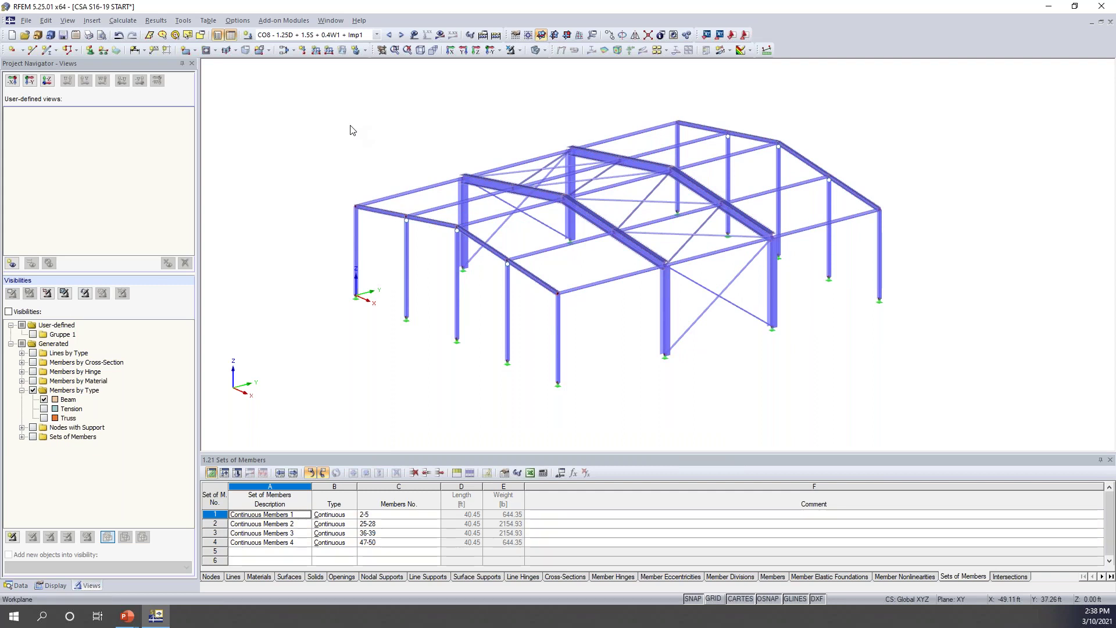
Review the analysis method and activated stiffness factors in the calculation parameters of strength combinations CO6 to CO9 and CO11
left_click(284, 51)
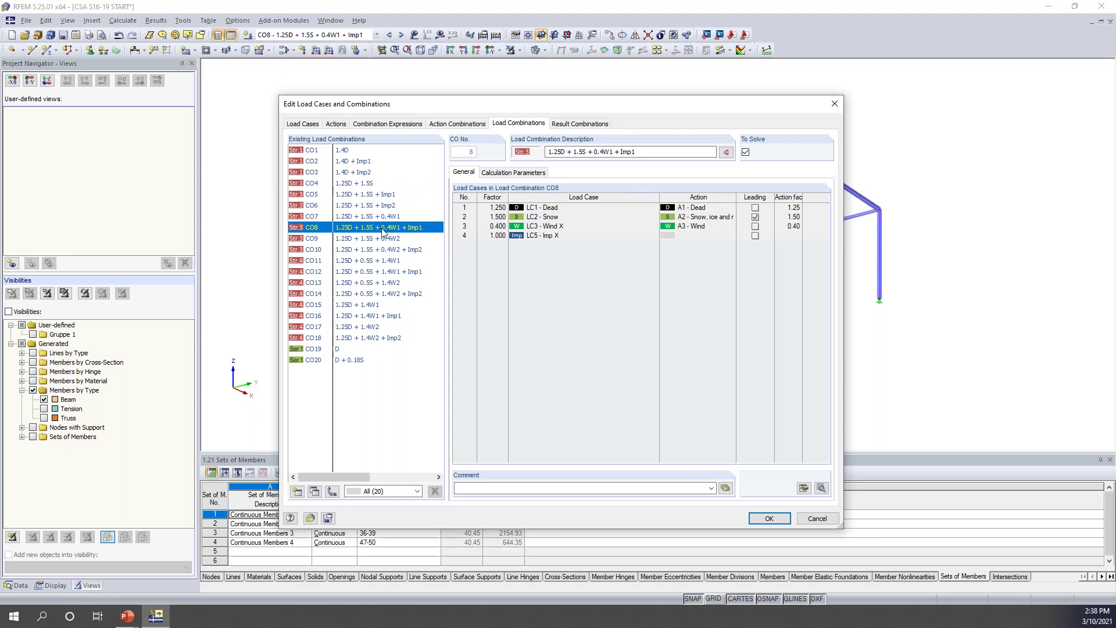
left_click_drag(556, 102, 570, 78)
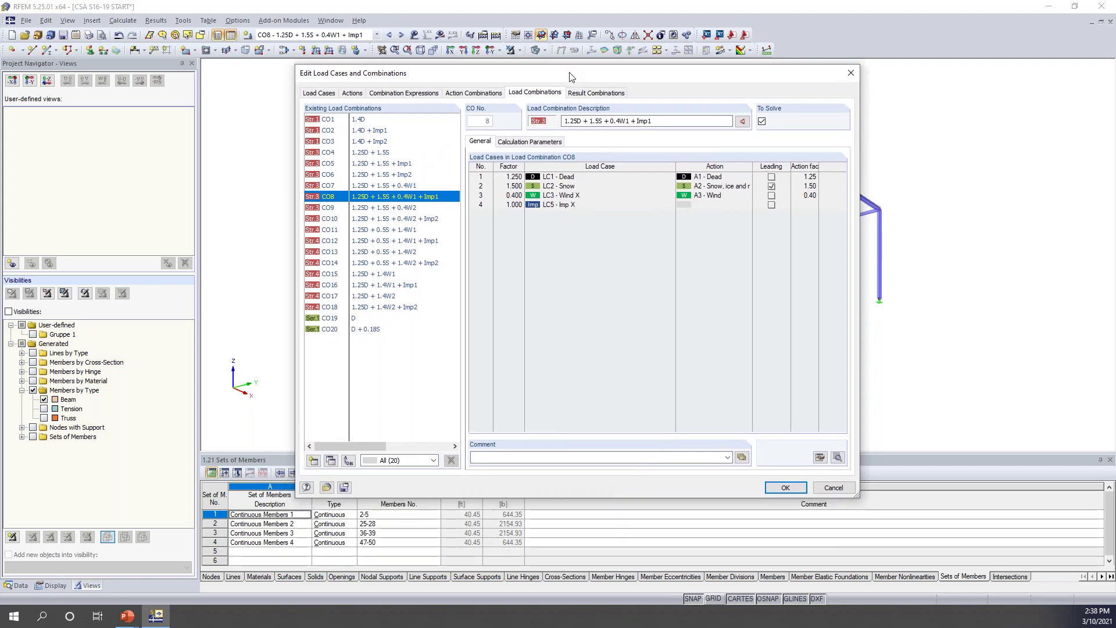
left_click(535, 142)
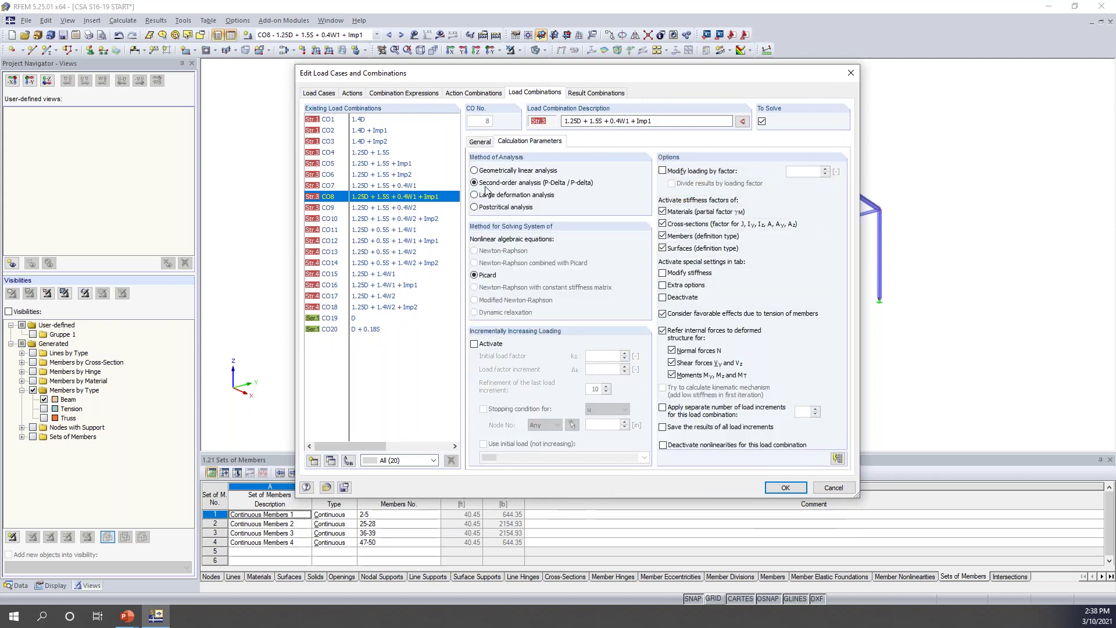
left_click(393, 175)
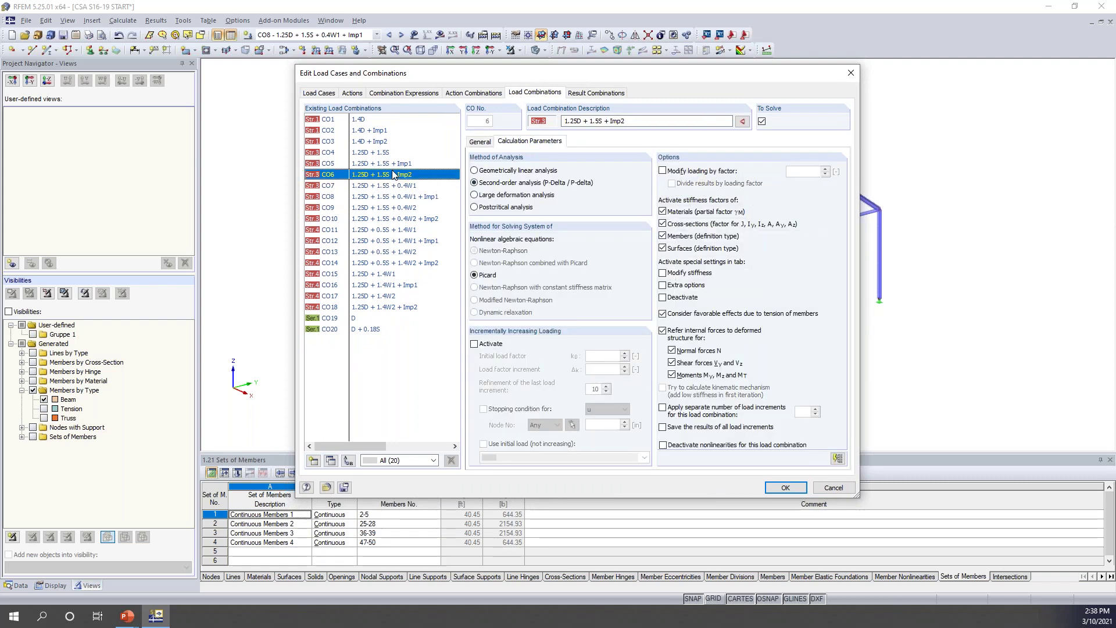
left_click(391, 207)
left_click(391, 233)
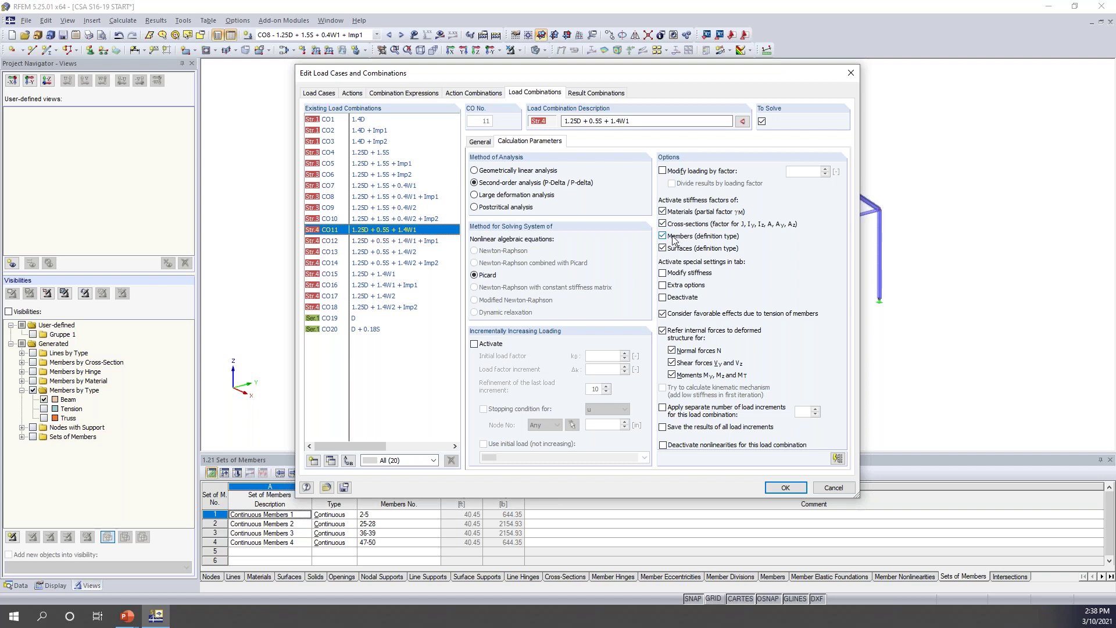
left_click(402, 186)
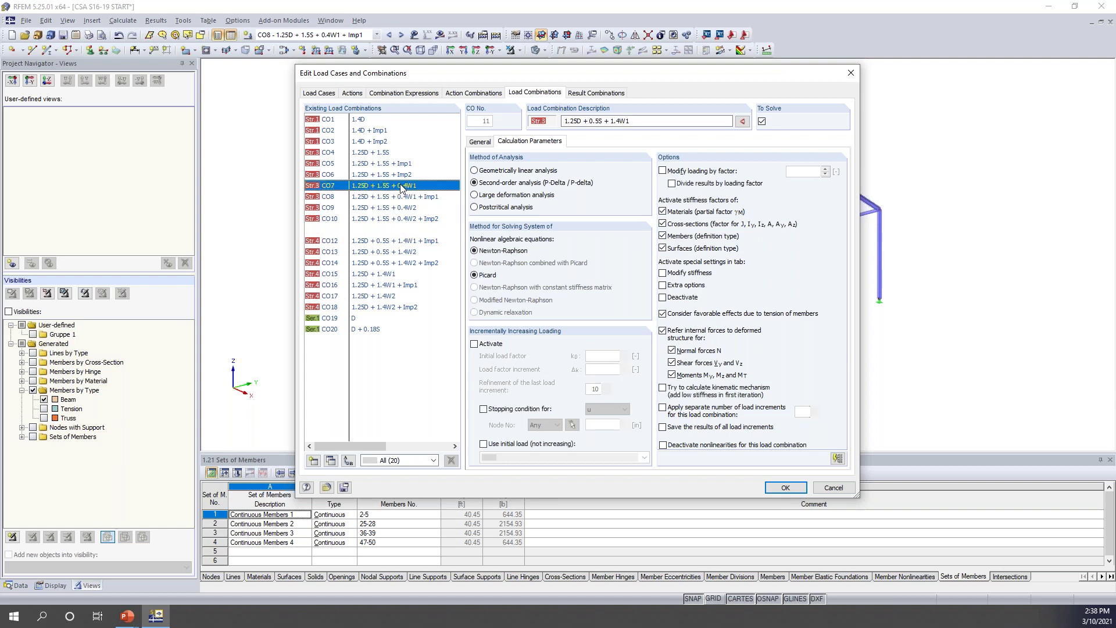
left_click(394, 176)
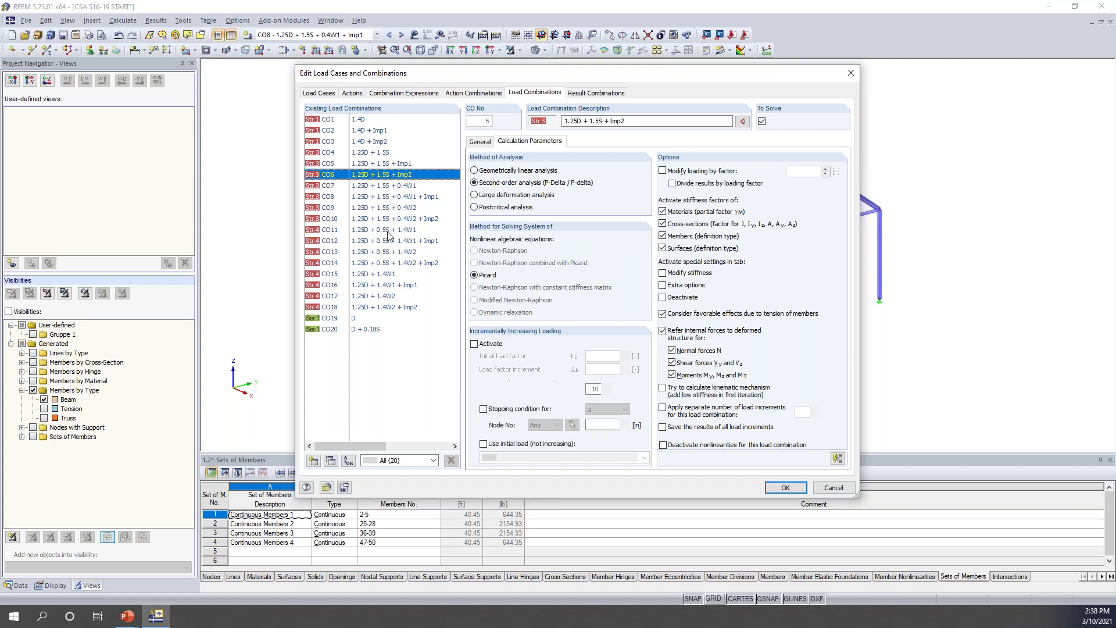
left_click(388, 232)
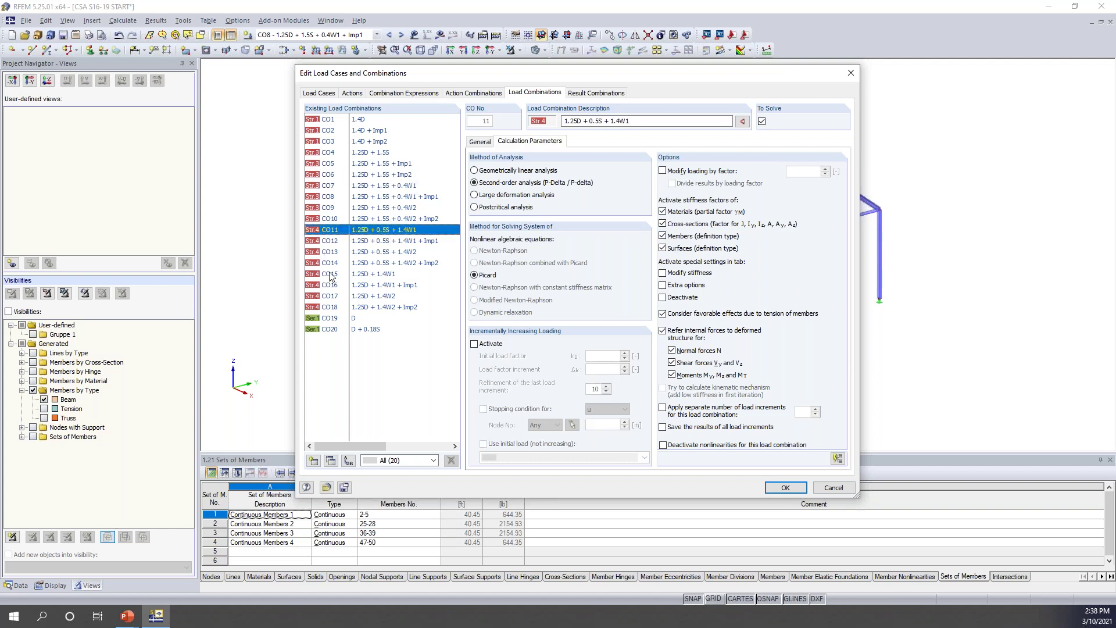
Deactivate the member definition-type stiffness factors for serviceability combinations CO19 and CO20 together
left_click(356, 318)
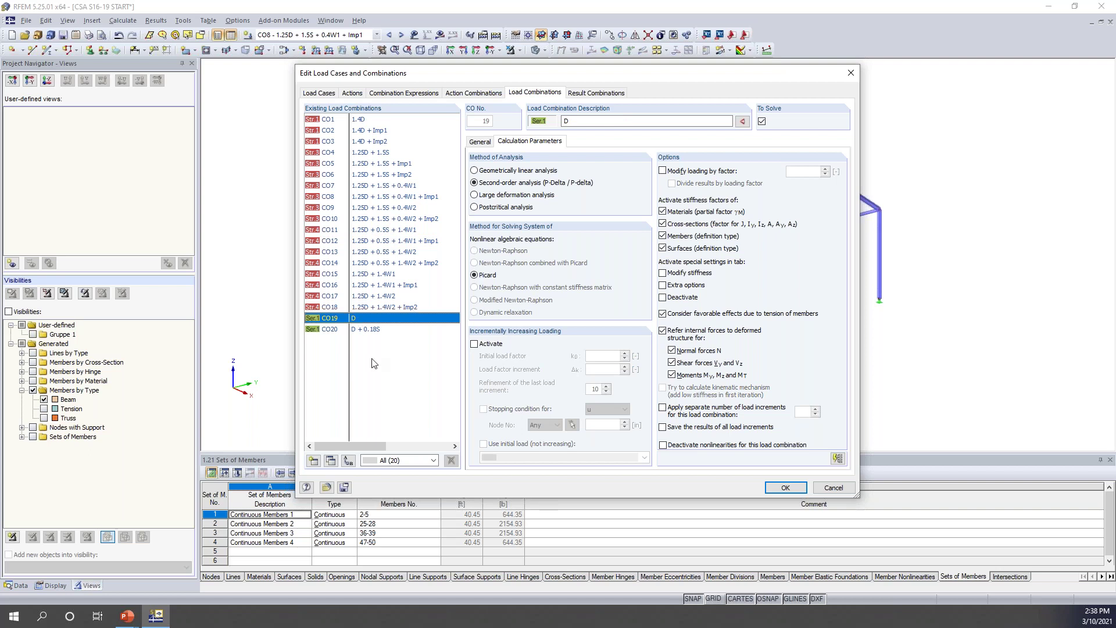
left_click(365, 329, "shift")
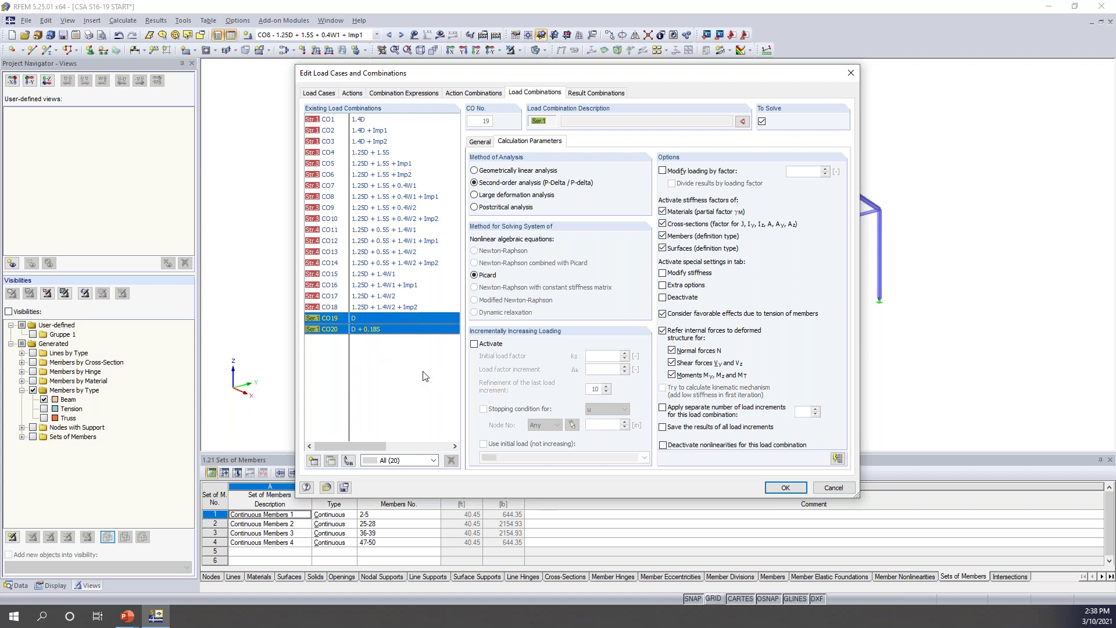
left_click(663, 237)
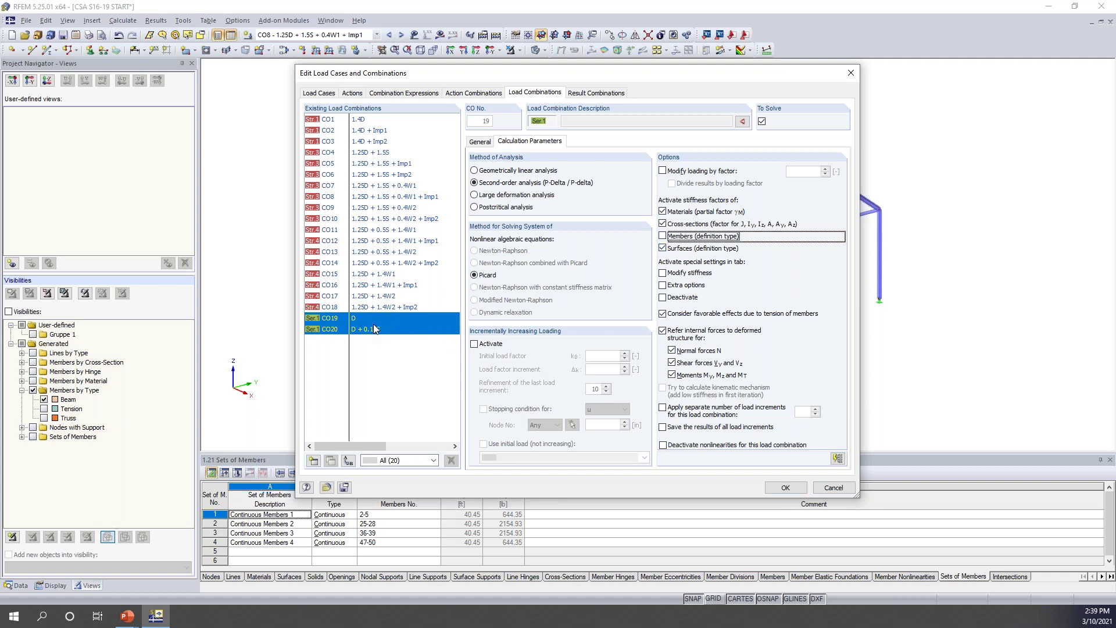
Check the calculation parameters of strength combinations CO14, CO12 and CO10, and accept the load combination settings
left_click(385, 265)
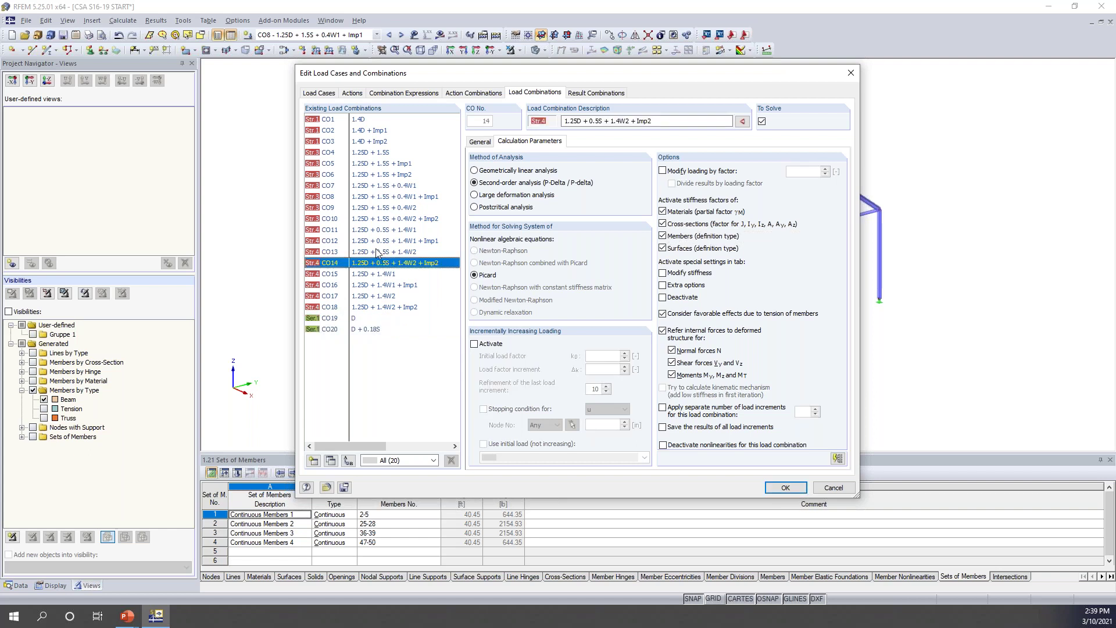
left_click(384, 243)
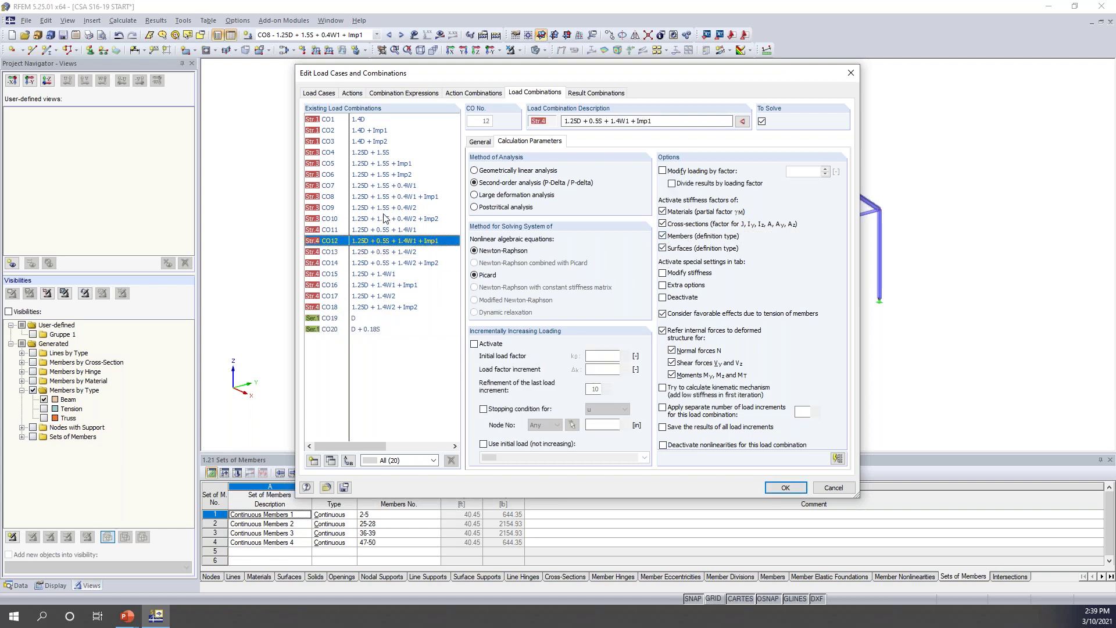
left_click(385, 219)
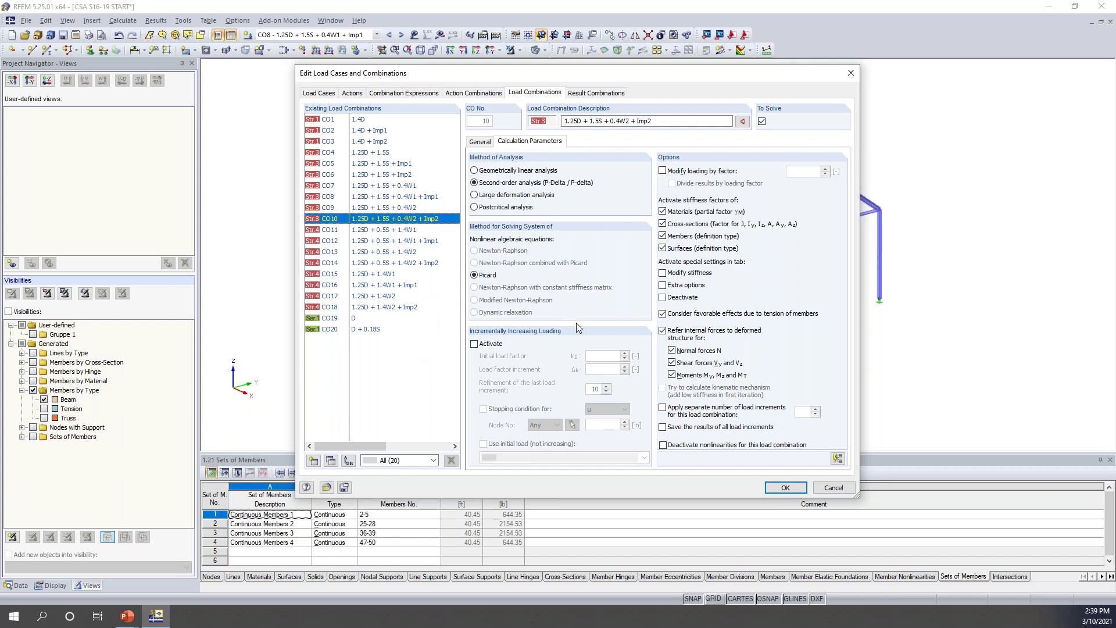
left_click(774, 487)
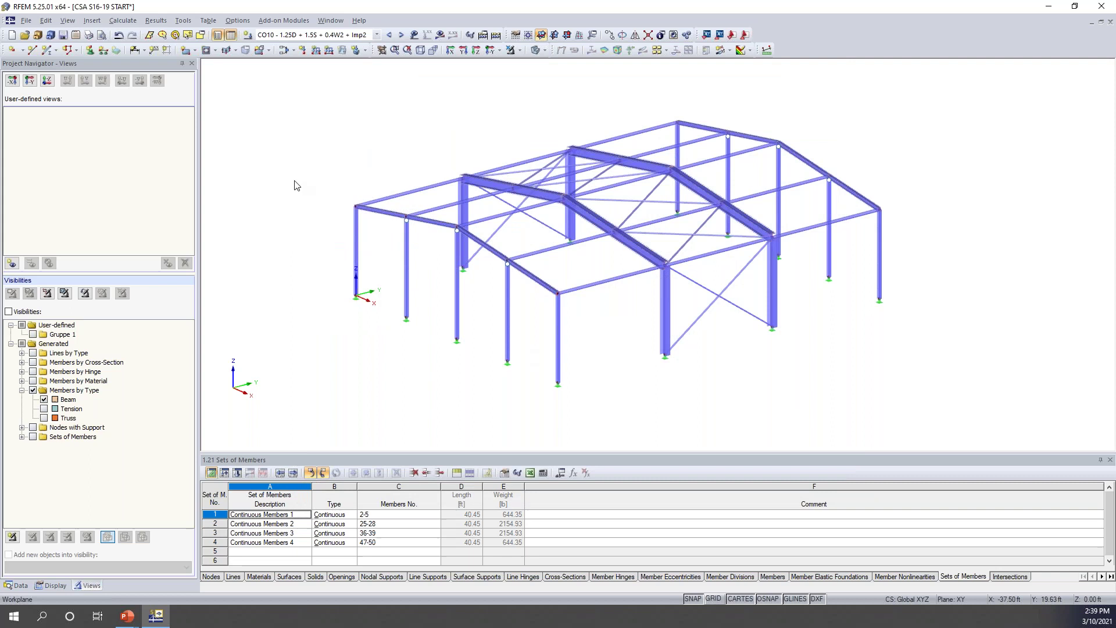
Calculate all results of the model and display the global deformations u
left_click(132, 22)
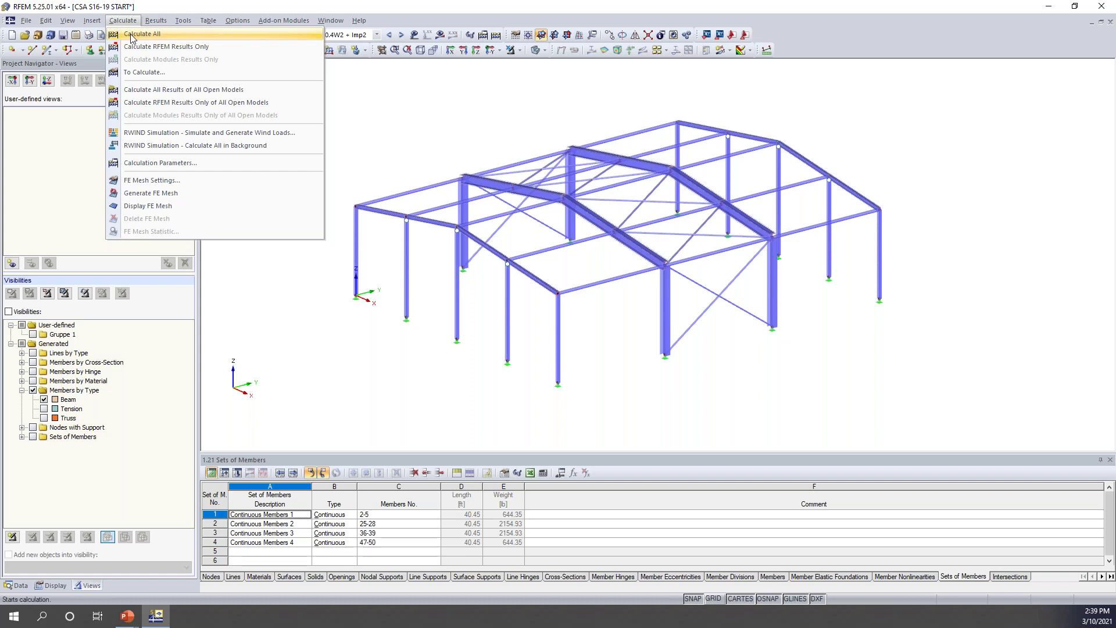
left_click(132, 34)
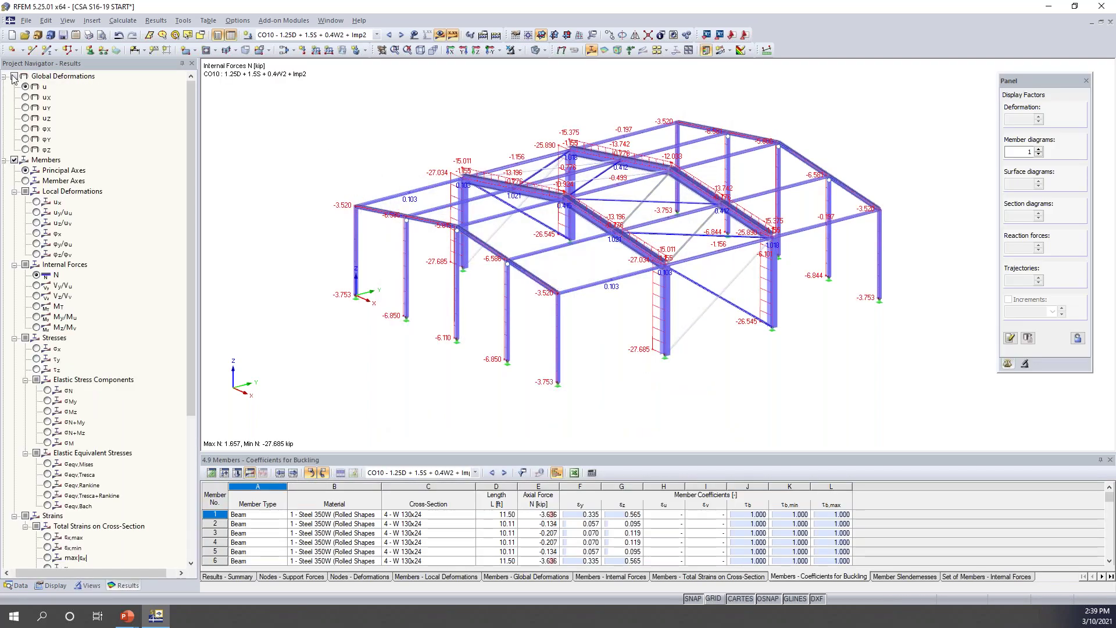
left_click(14, 76)
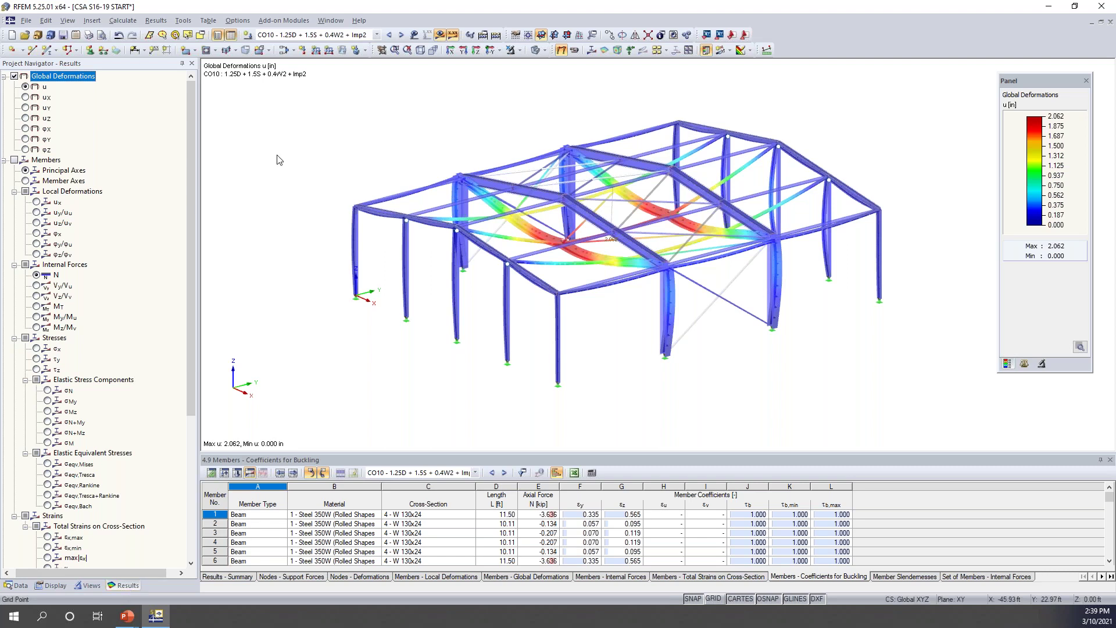
Review the deformed shapes of load combinations CO1 to CO7 one after another
left_click(376, 35)
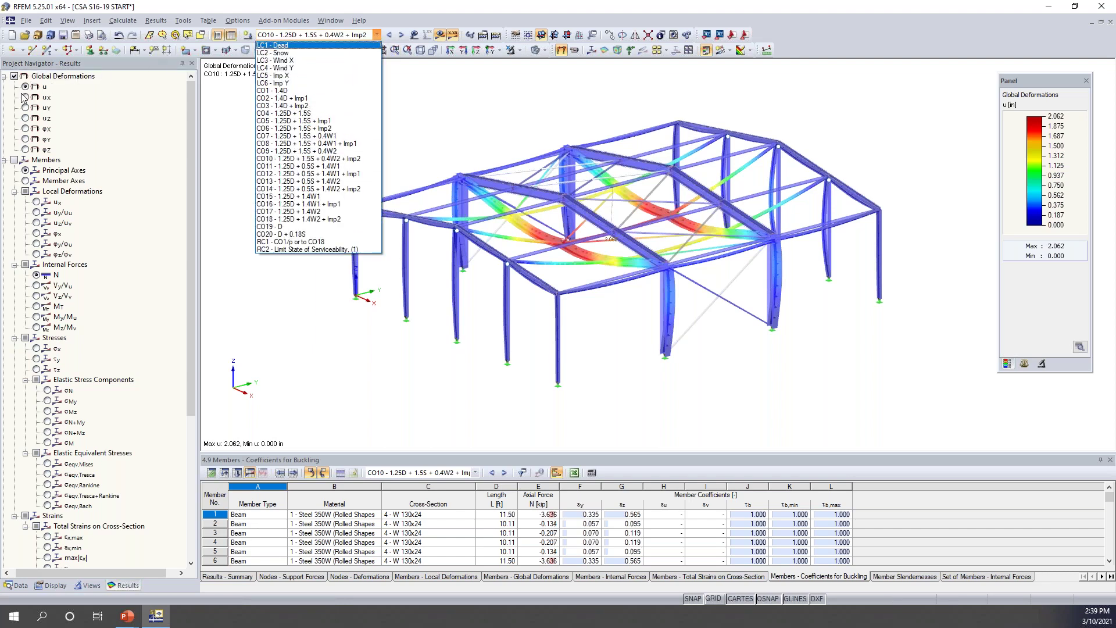
left_click(287, 91)
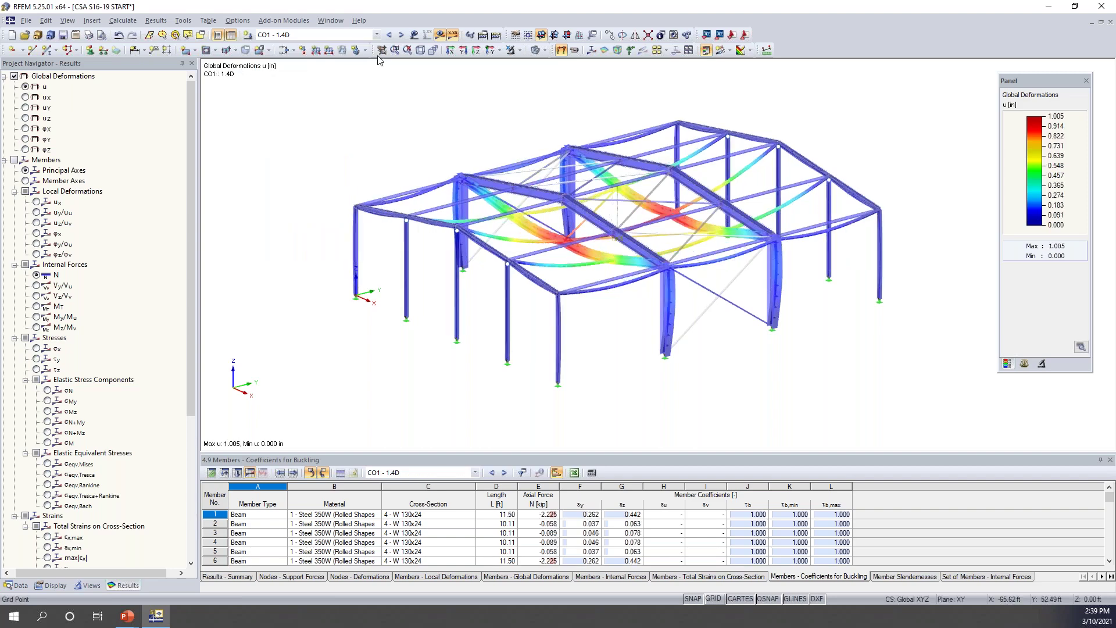
left_click(401, 35)
left_click(400, 35)
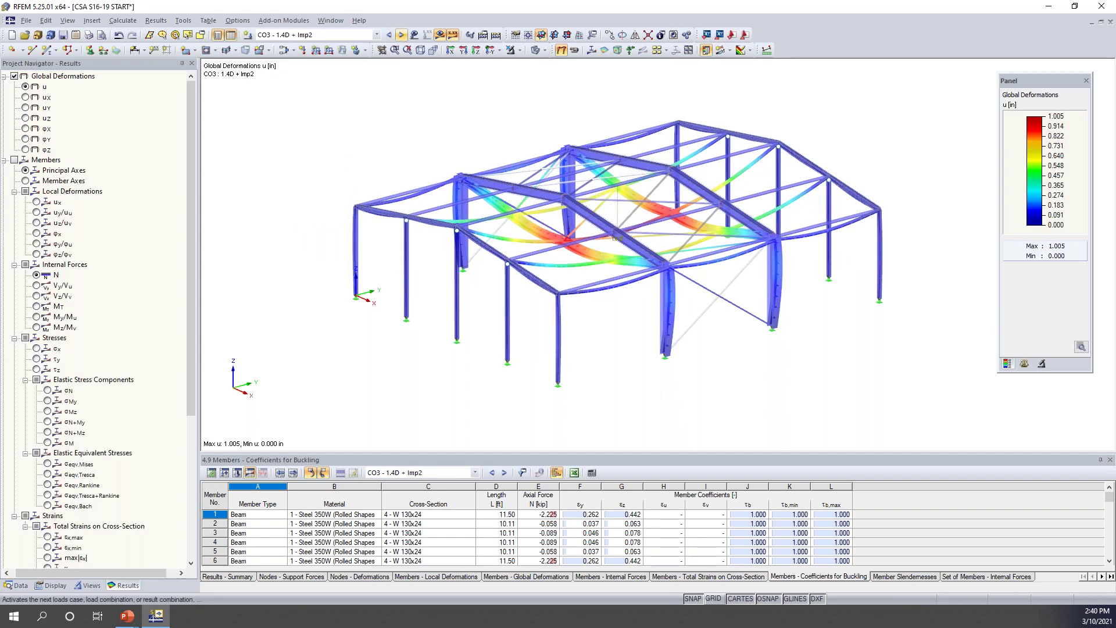
middle_click_drag(361, 154, 401, 164, "ctrl")
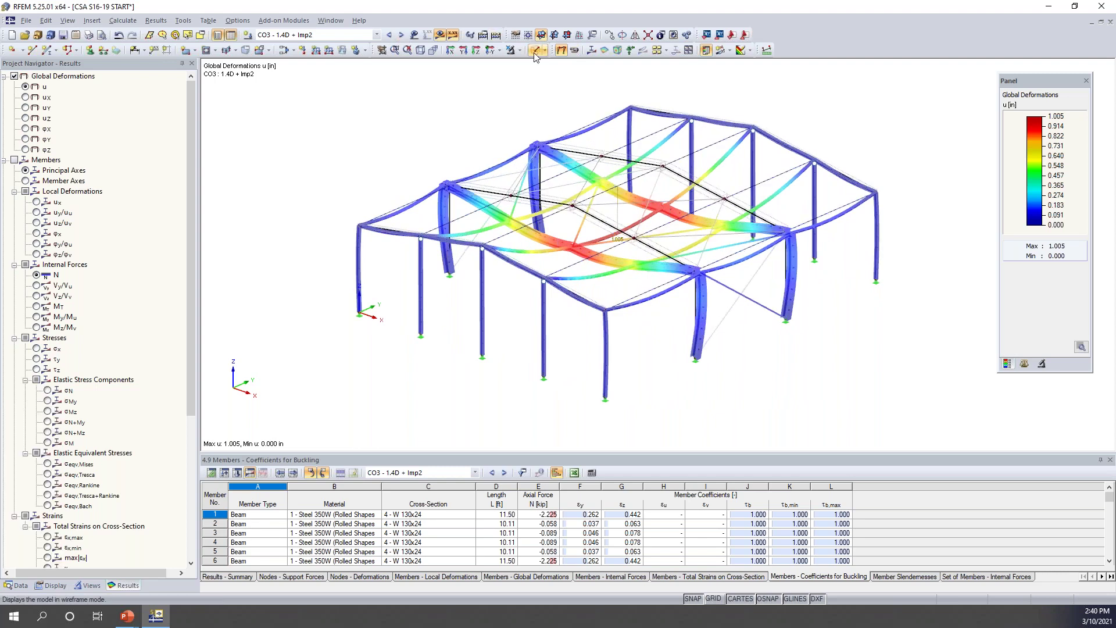
left_click(401, 35)
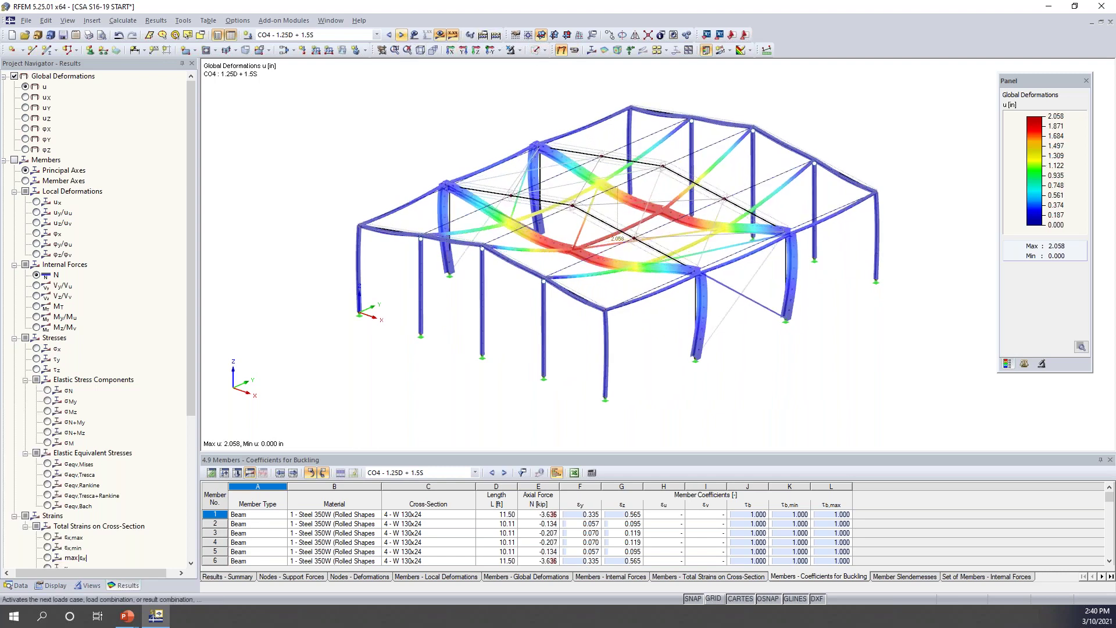
left_click(401, 35)
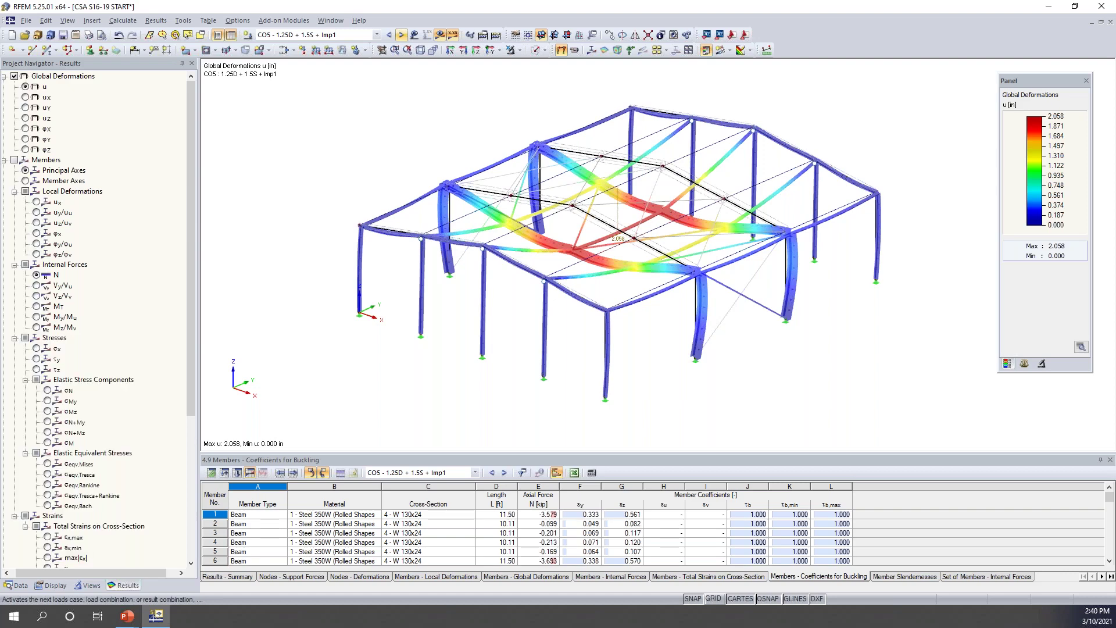
left_click(401, 34)
left_click(401, 35)
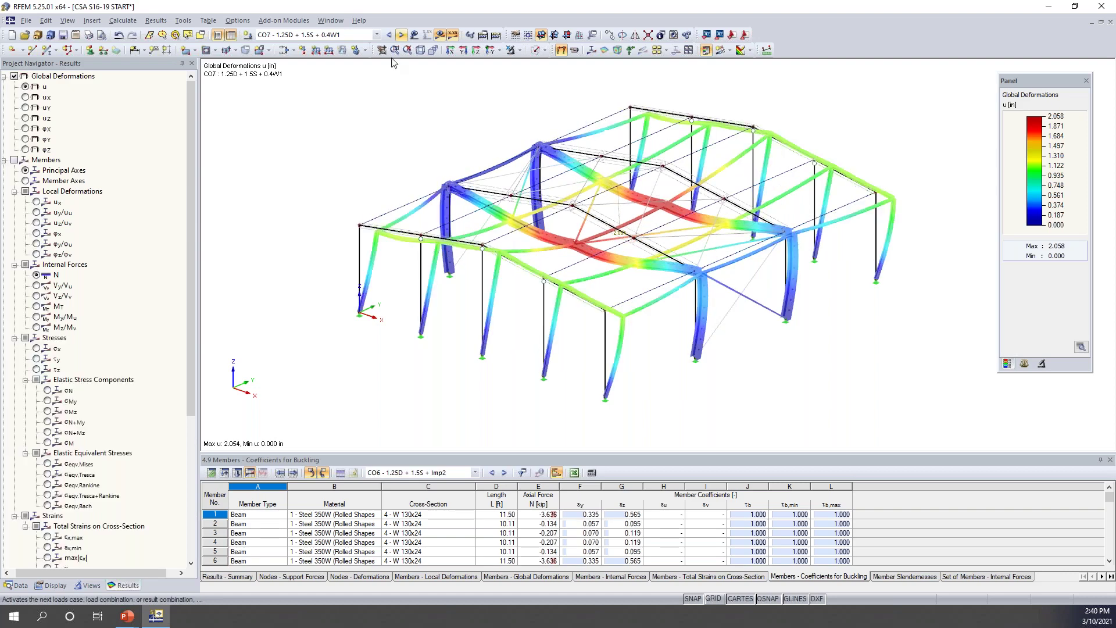
middle_click_drag(348, 172, 432, 151, "ctrl")
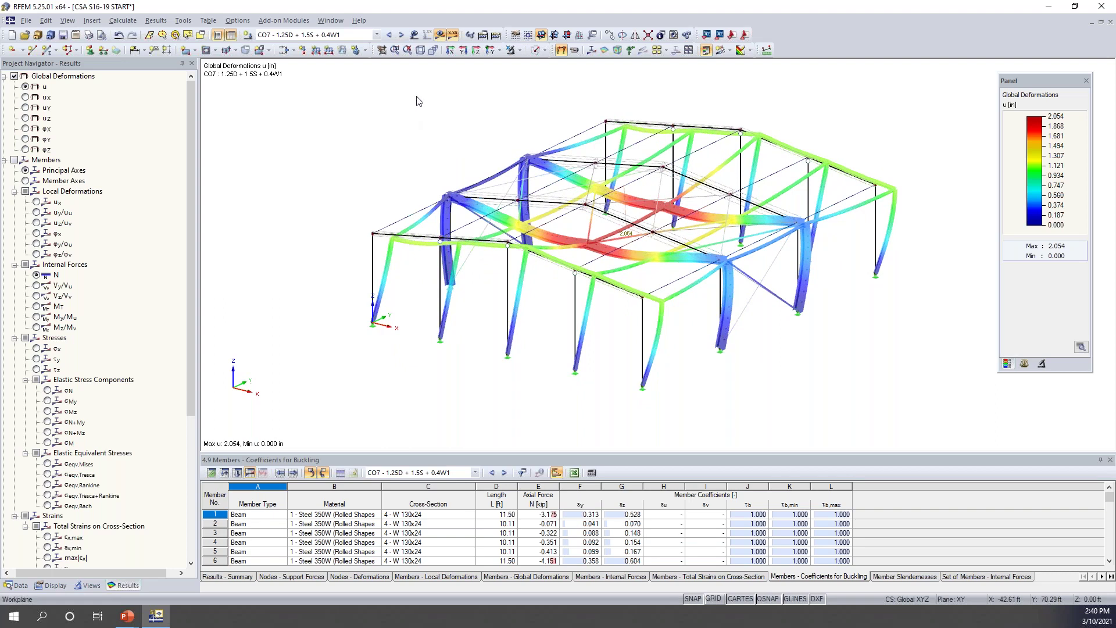
Switch the model display to solid rendering and show the CO7 deformation results again
left_click(440, 34)
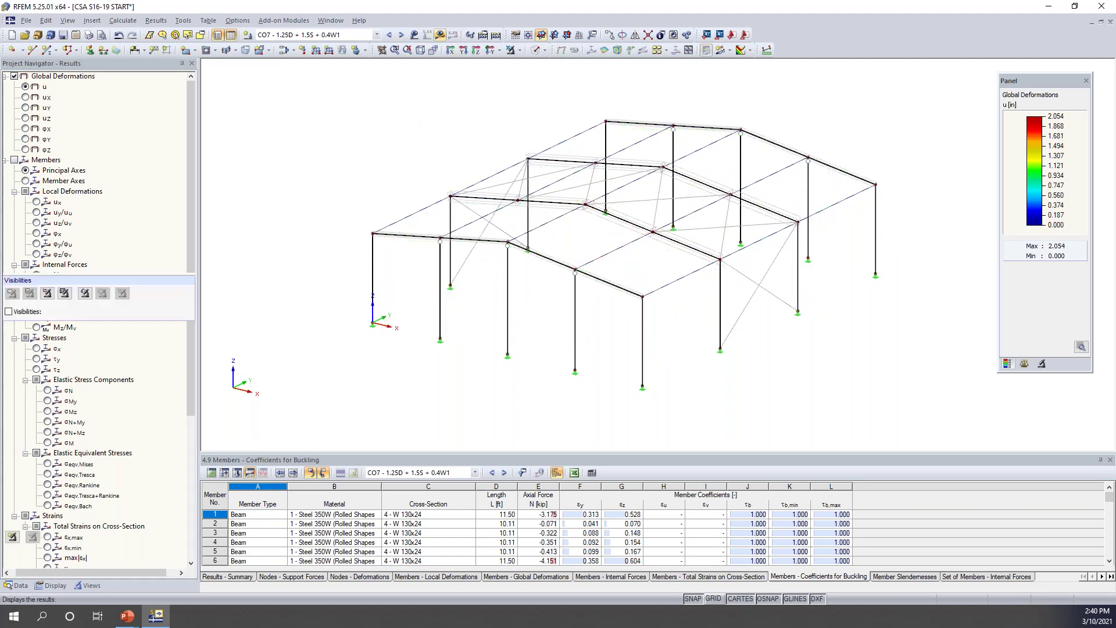
left_click(535, 49)
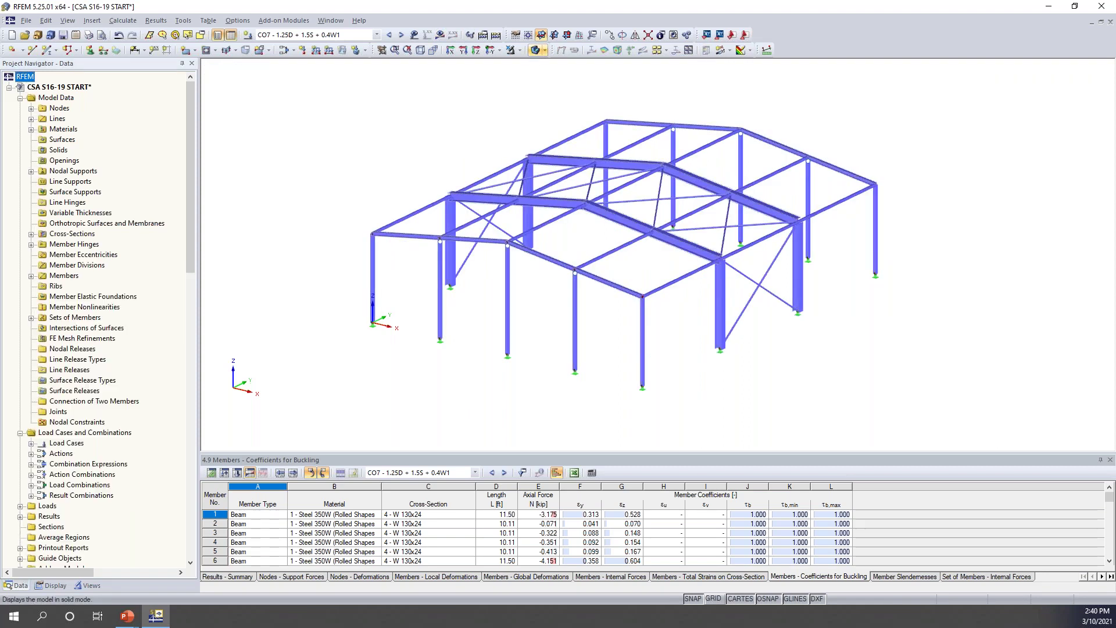
left_click(440, 34)
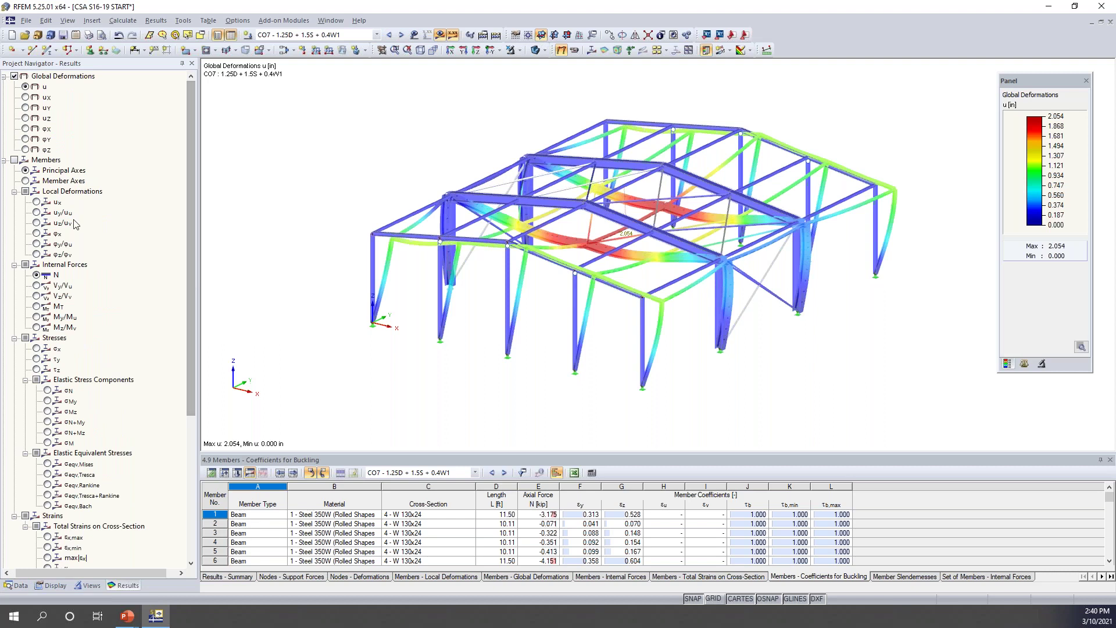
Show the member internal forces N for CO7 and limit visibility to the second frame along Y
left_click(14, 159)
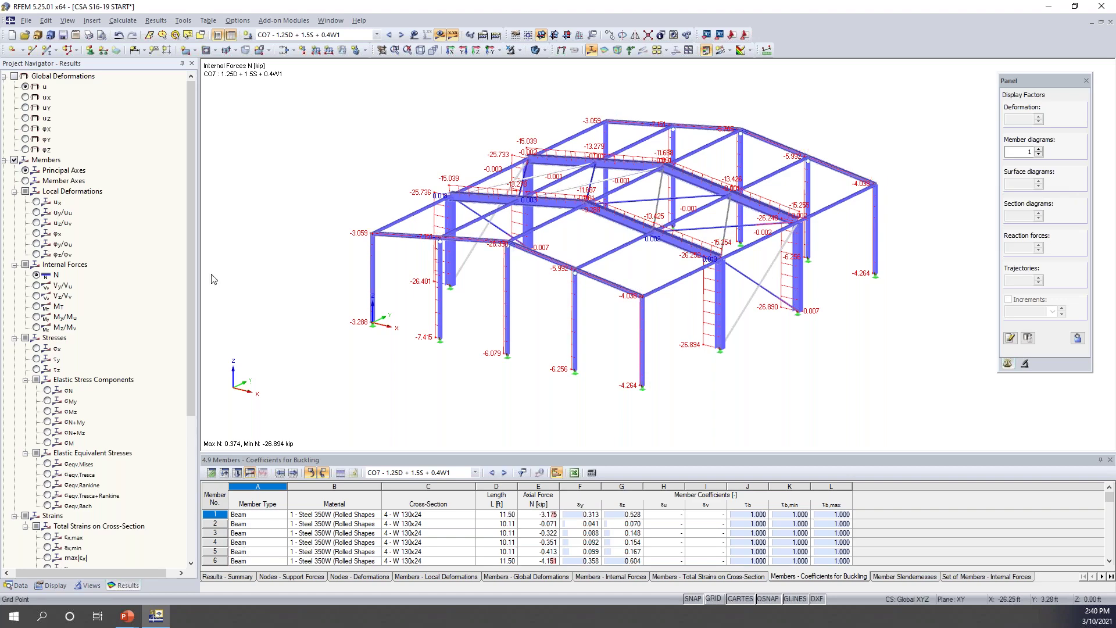
middle_click_drag(739, 366, 511, 286, "ctrl")
left_click_drag(540, 141, 577, 347)
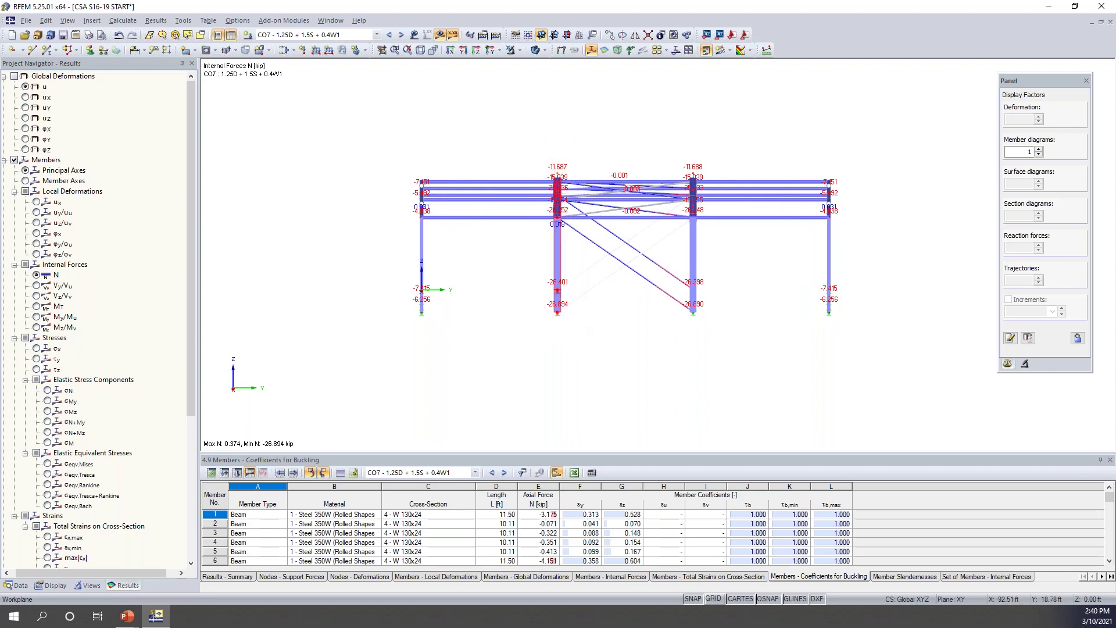
left_click(519, 50)
left_click(520, 66)
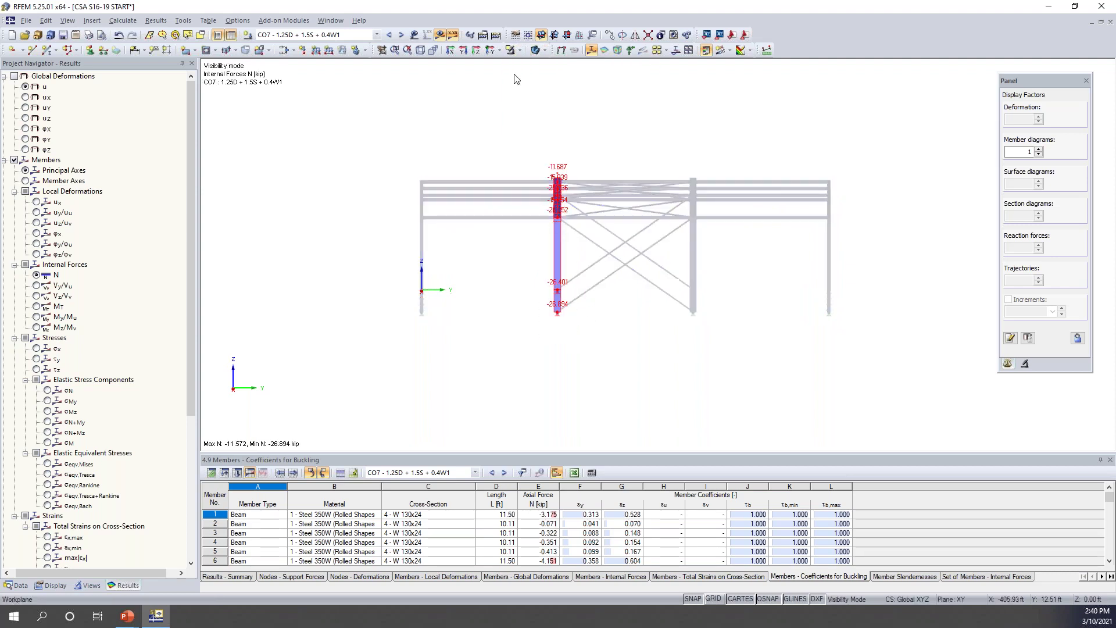
middle_click_drag(439, 161, 577, 263, "ctrl")
scroll(579, 313, "up", 5)
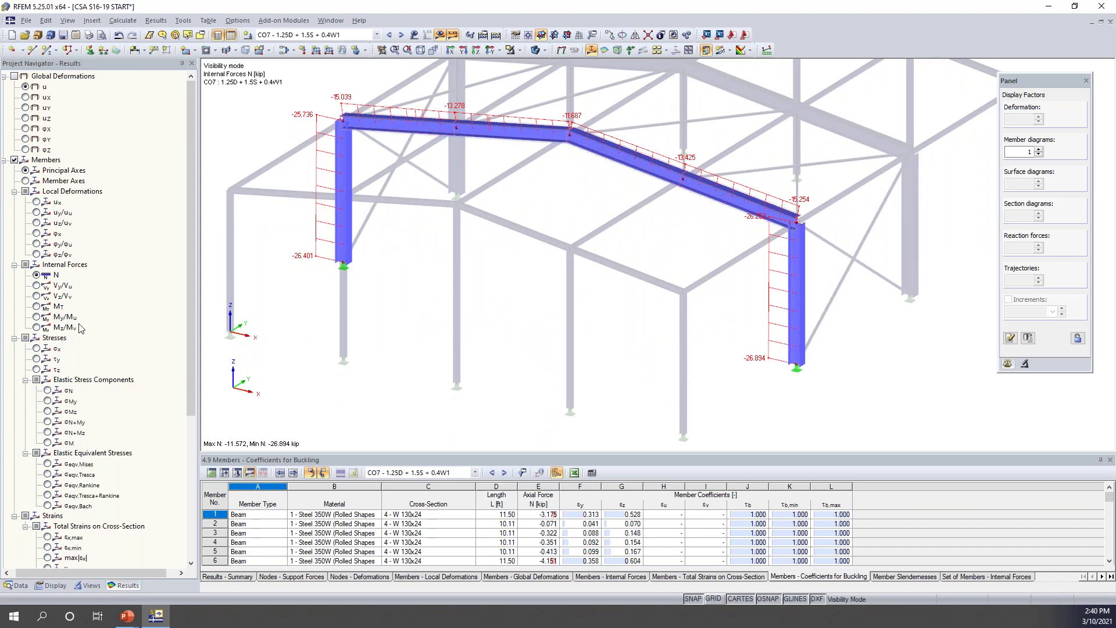
Examine the isolated frame's Vy, Vz, My and Mz diagrams for CO7 and return to the axial force N
left_click(37, 285)
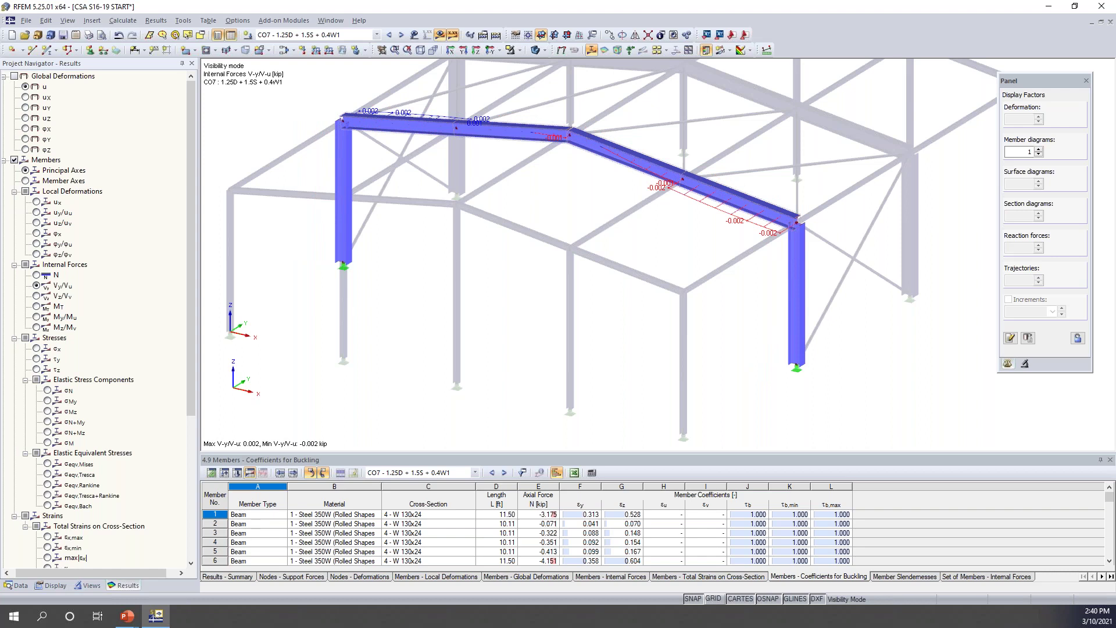
left_click(37, 296)
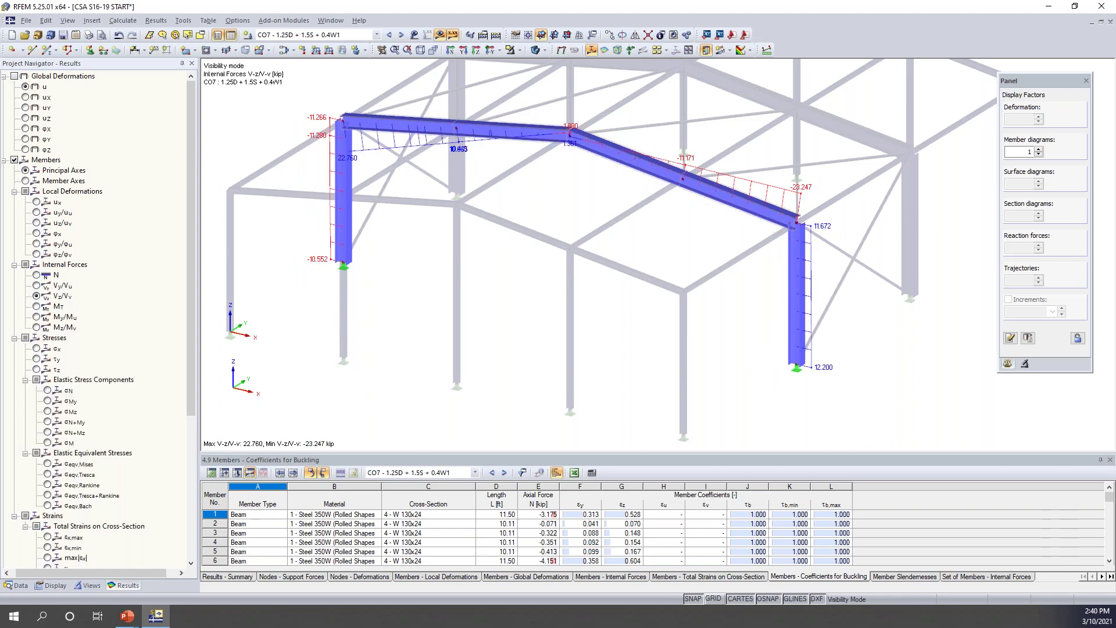
left_click(37, 317)
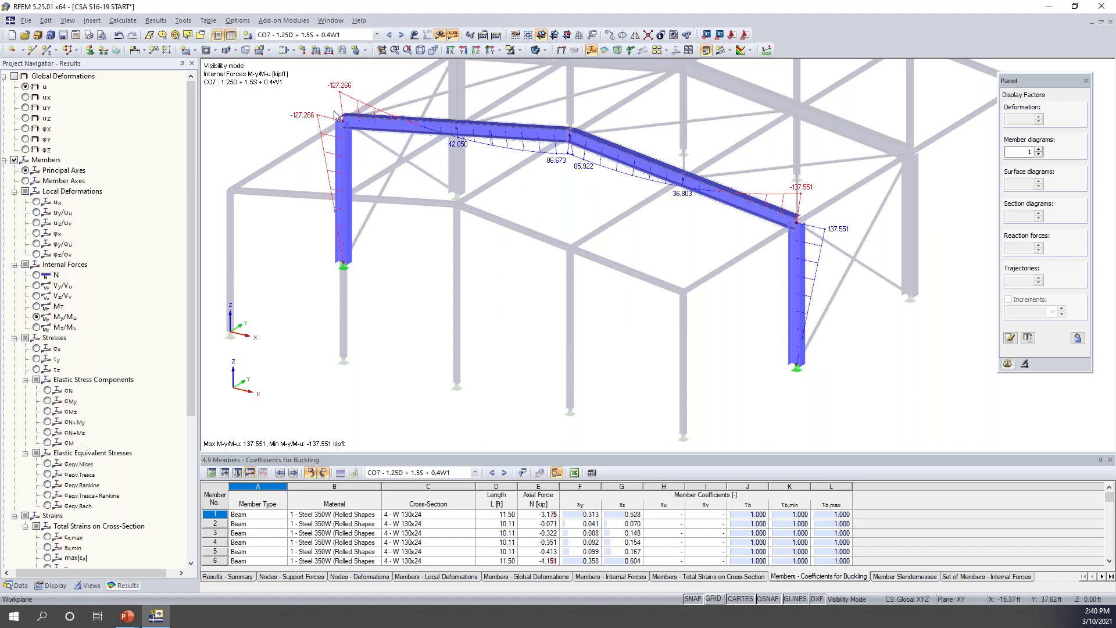
left_click(37, 327)
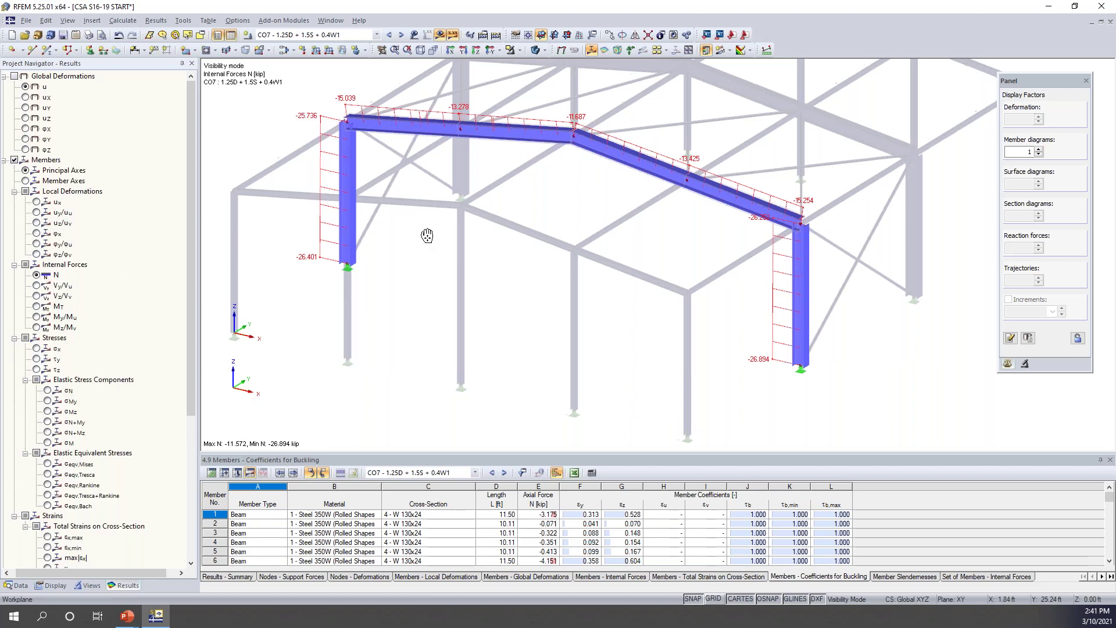
middle_click_drag(428, 239, 430, 251)
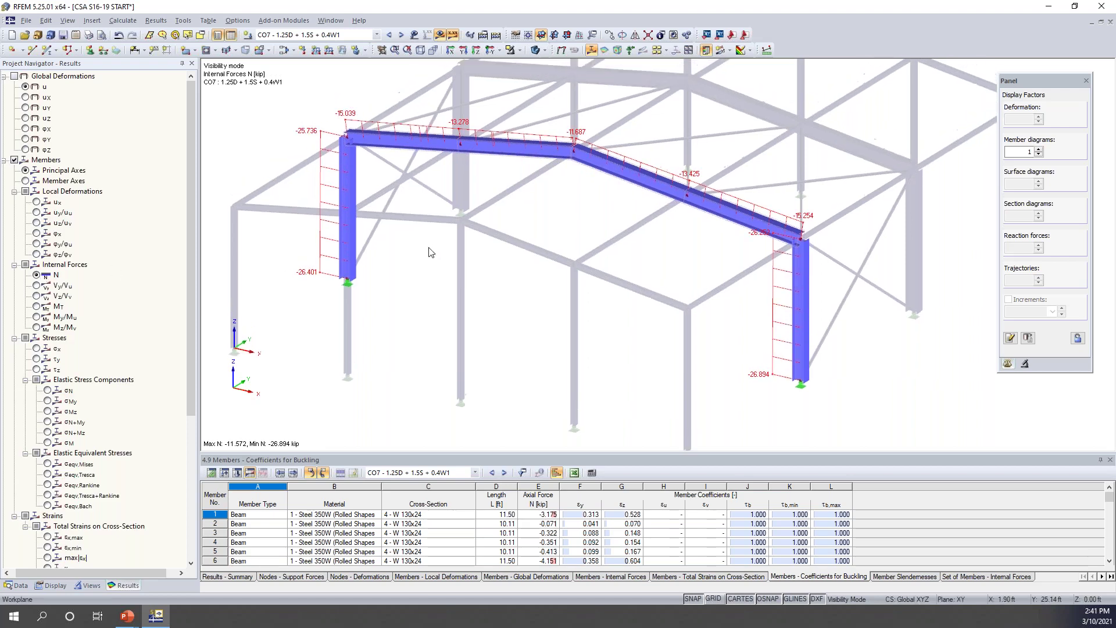
Open the result diagrams of frame column member 24 and add Vz and My to the displayed results
right_click(350, 206)
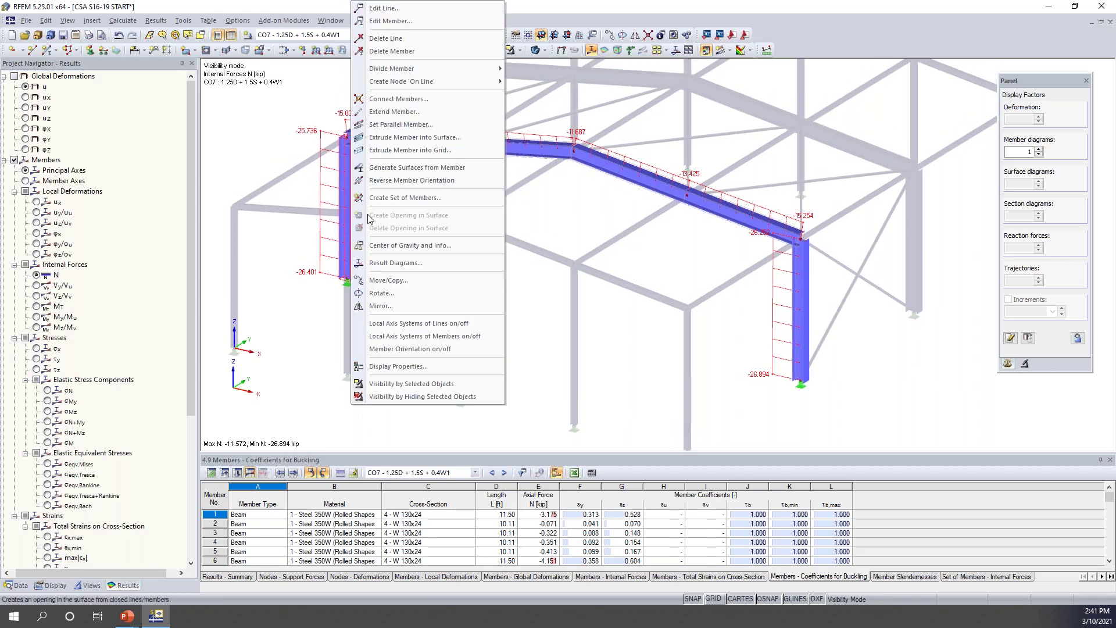
left_click(384, 264)
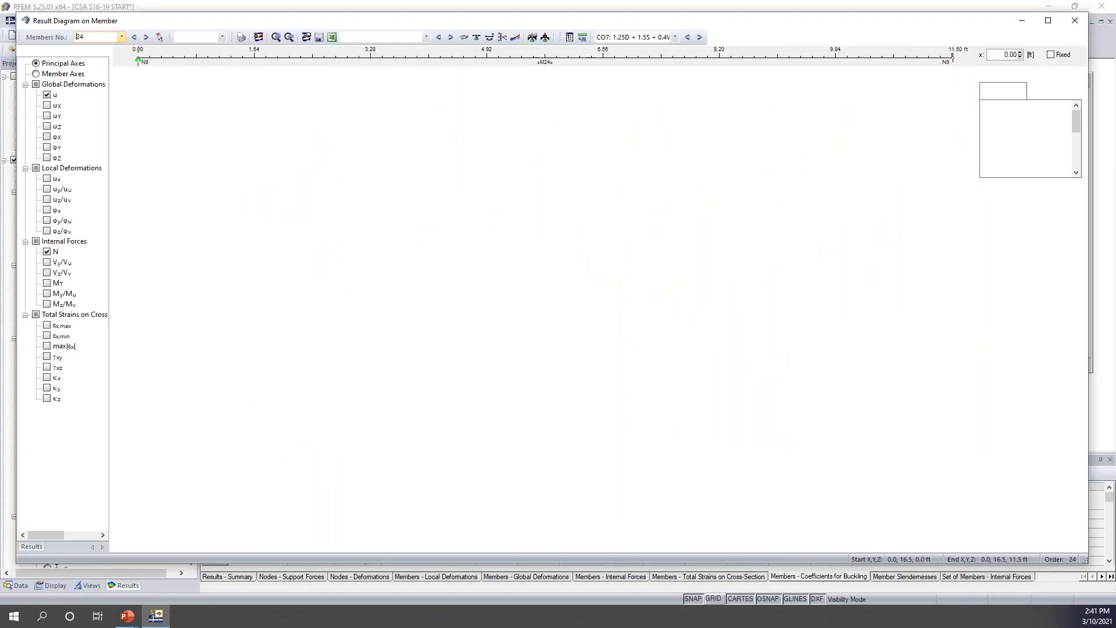
left_click(47, 273)
left_click(47, 294)
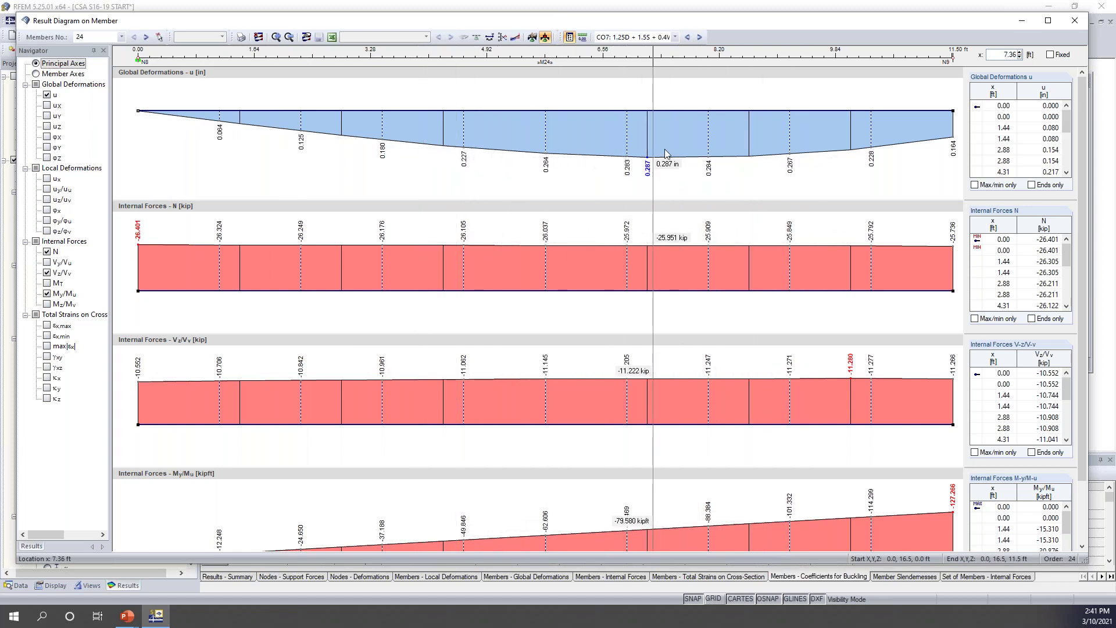
Go back from CO7 to CO5 in the column's result diagrams, examine them and close the diagram window
left_click(688, 37)
left_click(687, 37)
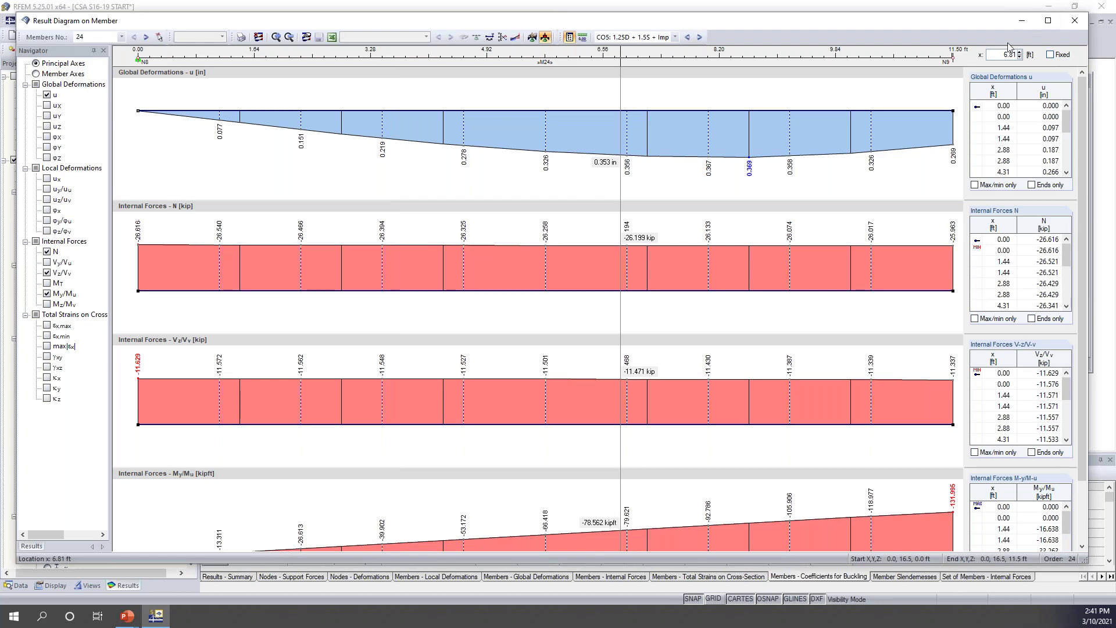
left_click(1075, 22)
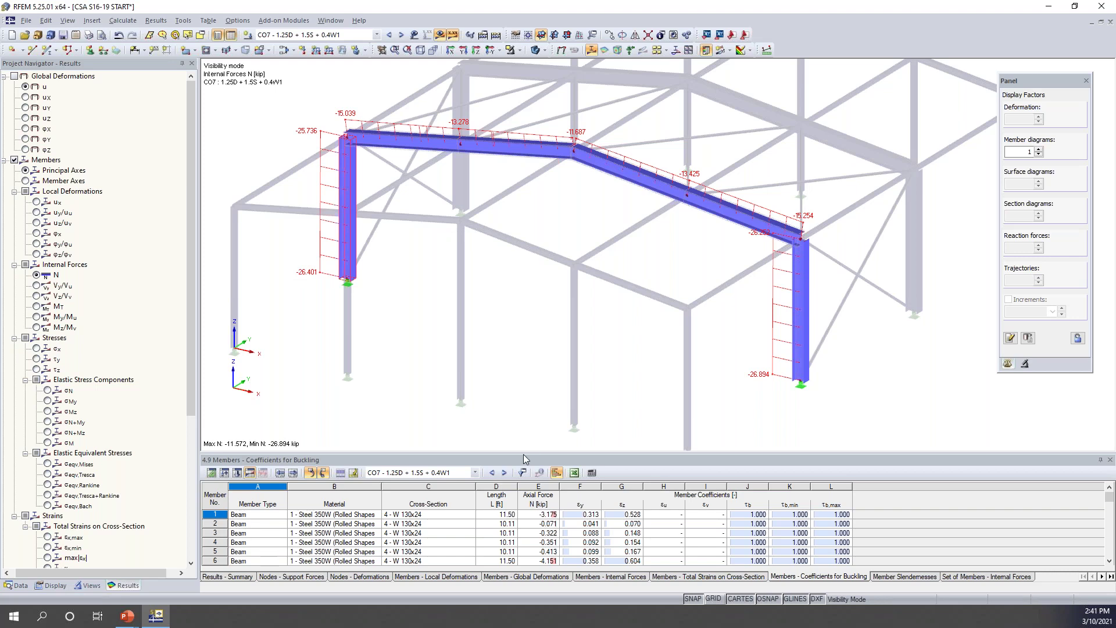
Enlarge the results table area and show table 4.6 Members - Internal Forces for CO7
left_click_drag(523, 455, 536, 329)
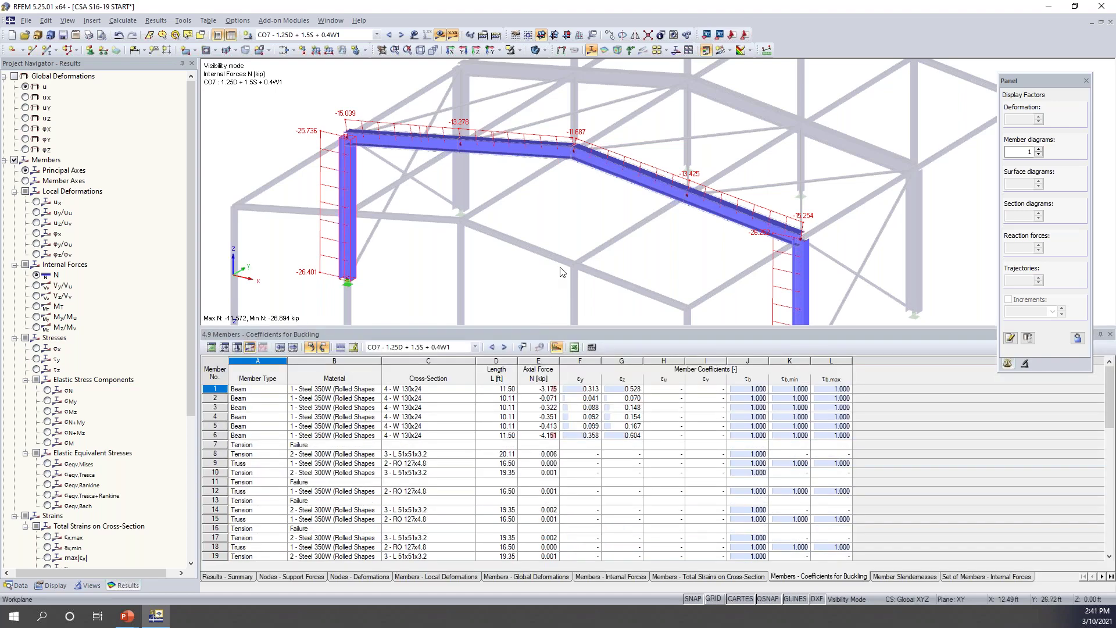
scroll(598, 218, "down", 3)
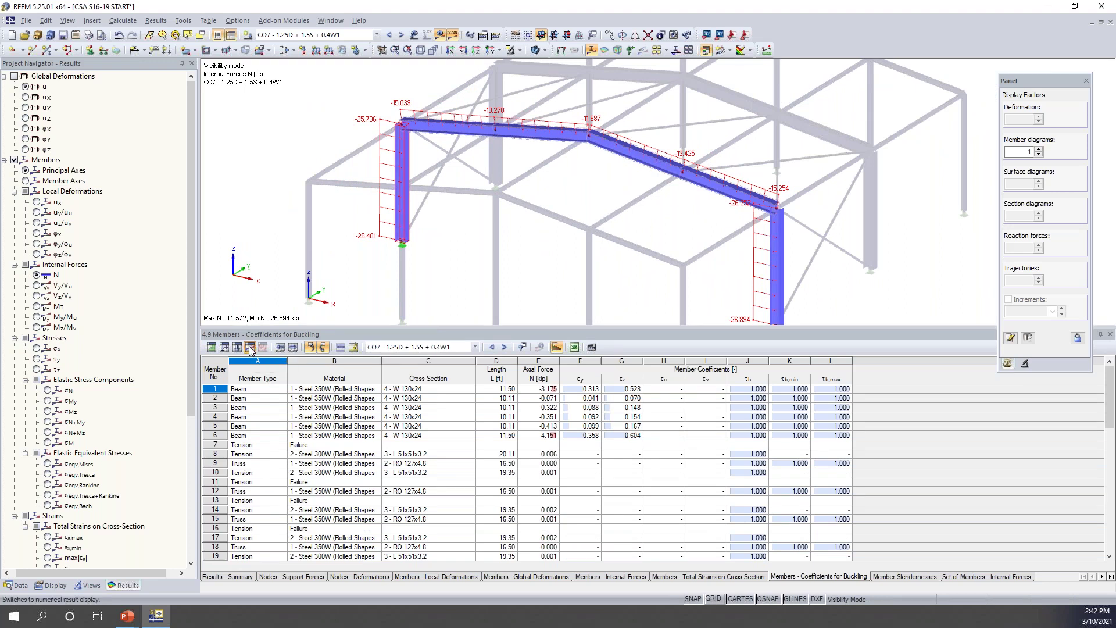
right_click(299, 578)
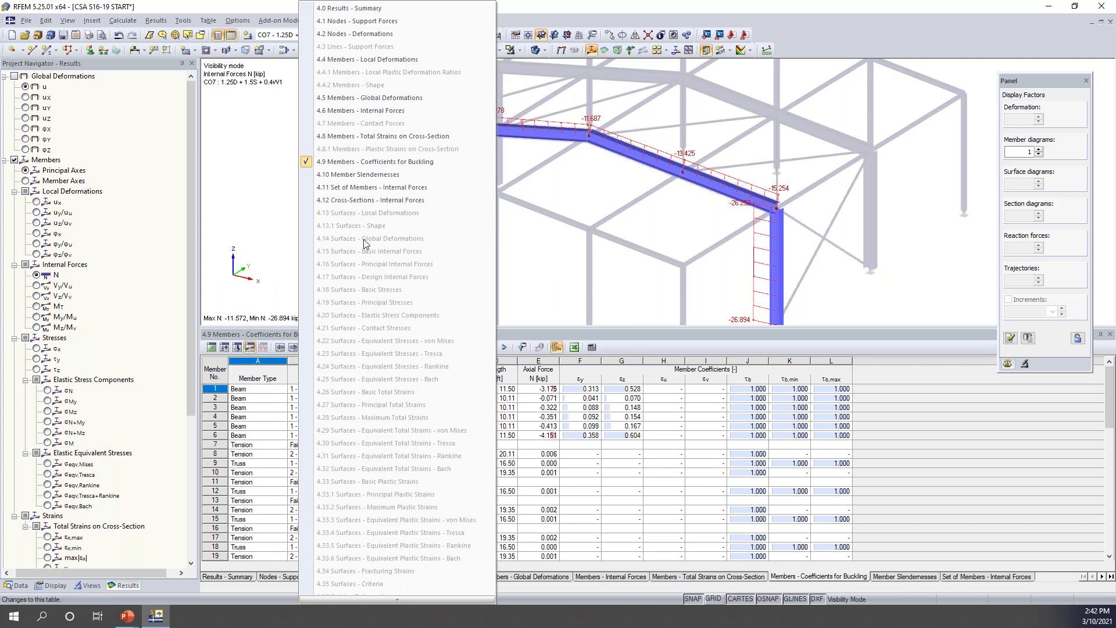
left_click(360, 110)
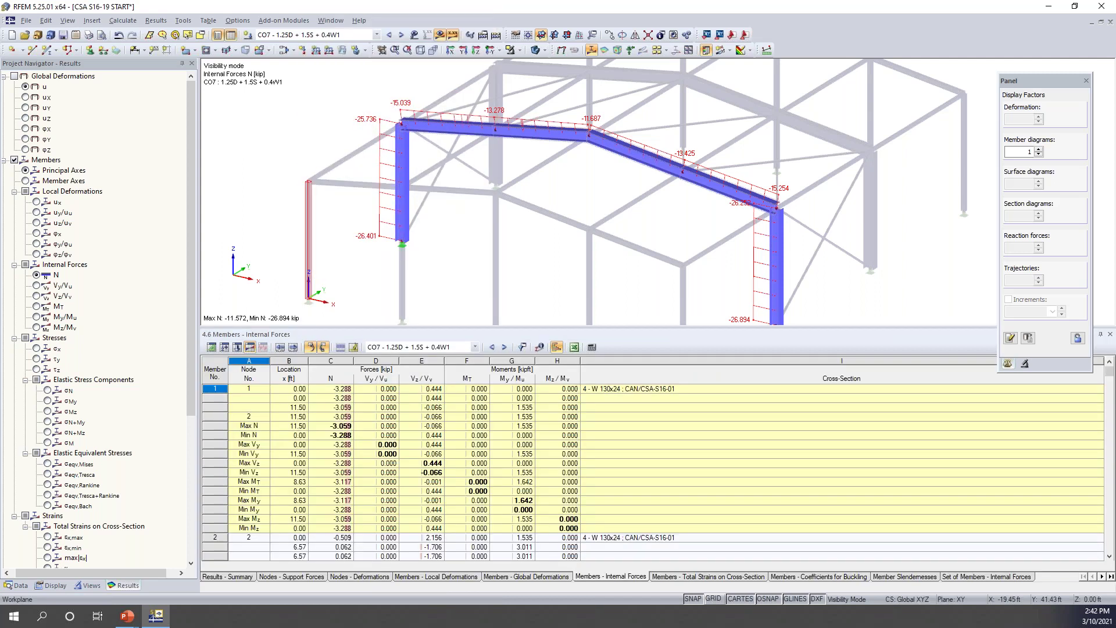
Locate member 1's axial force rows on the model and examine the internal forces along rafter member 25
left_click(330, 417)
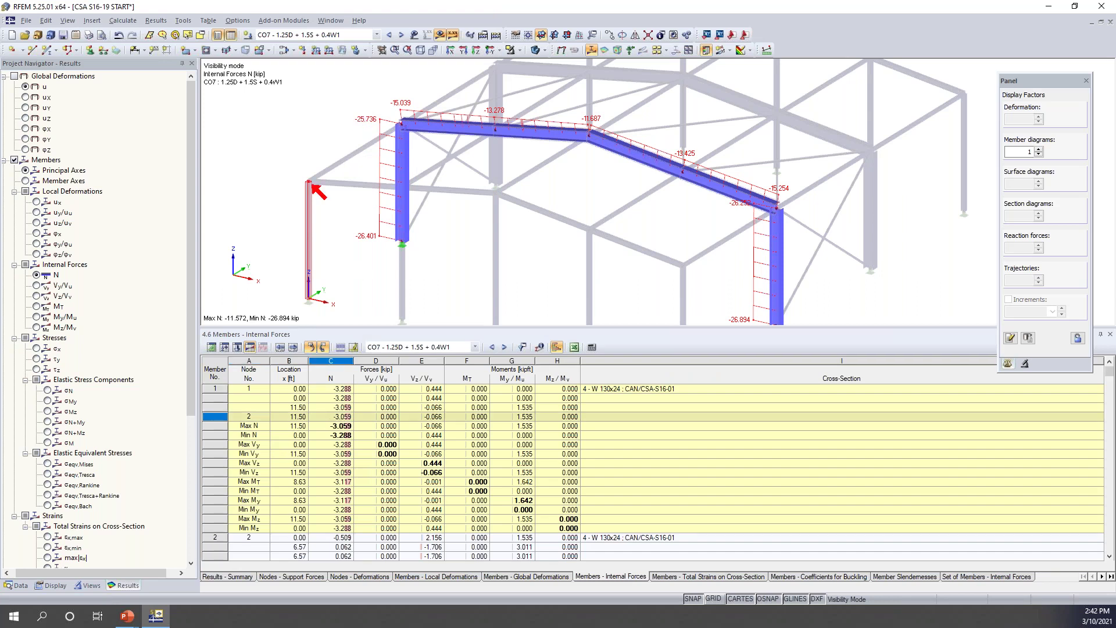
left_click(323, 446)
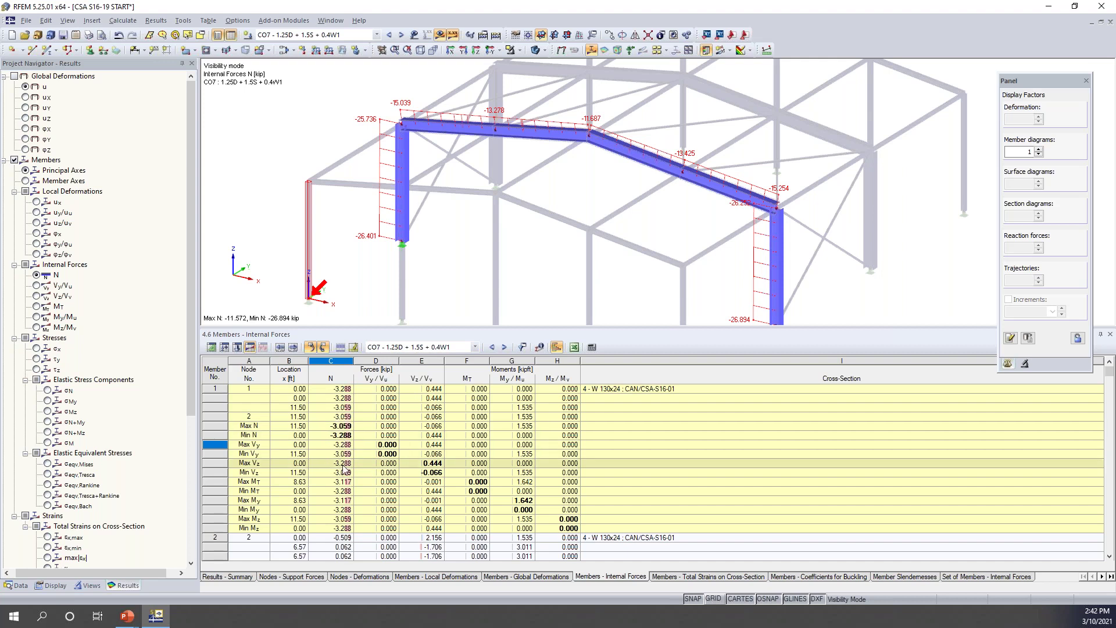
left_click(349, 491)
left_click(352, 474)
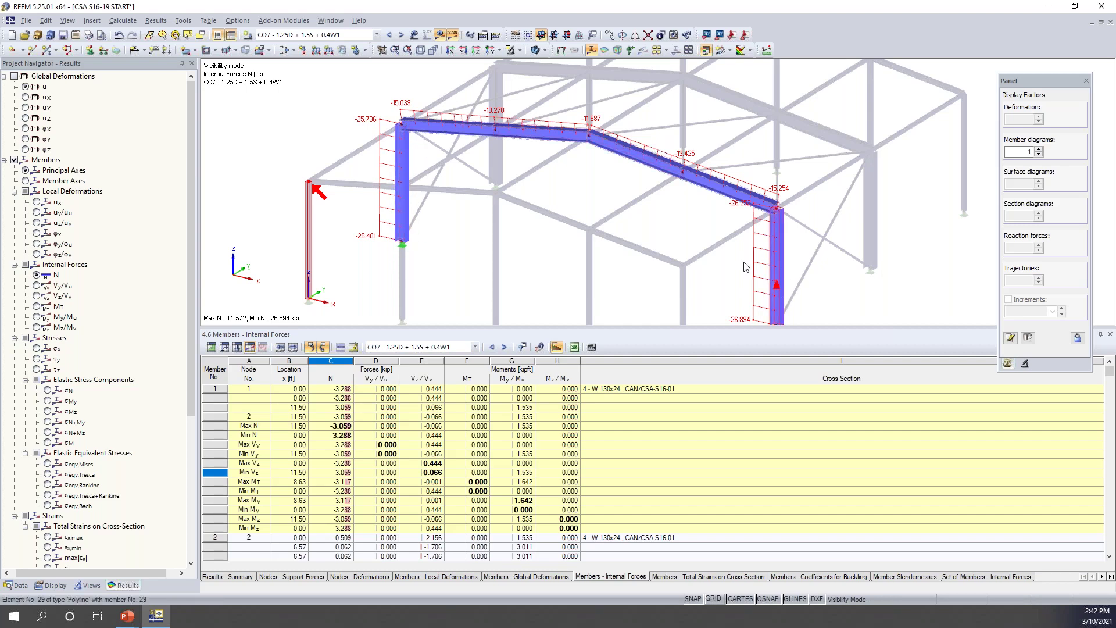
left_click(423, 132)
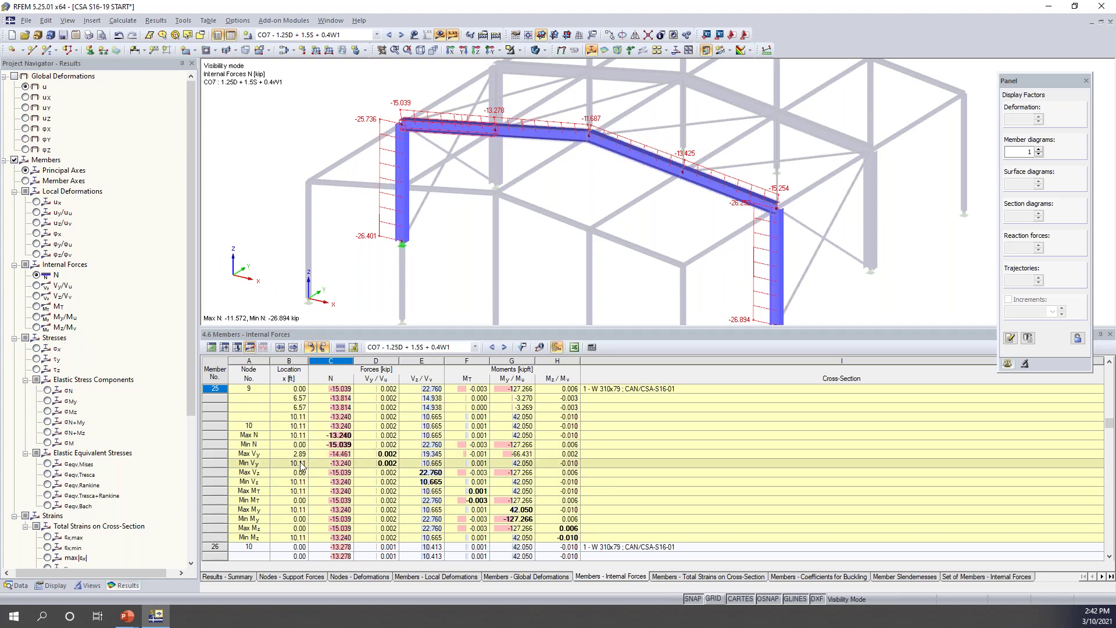
left_click(294, 463)
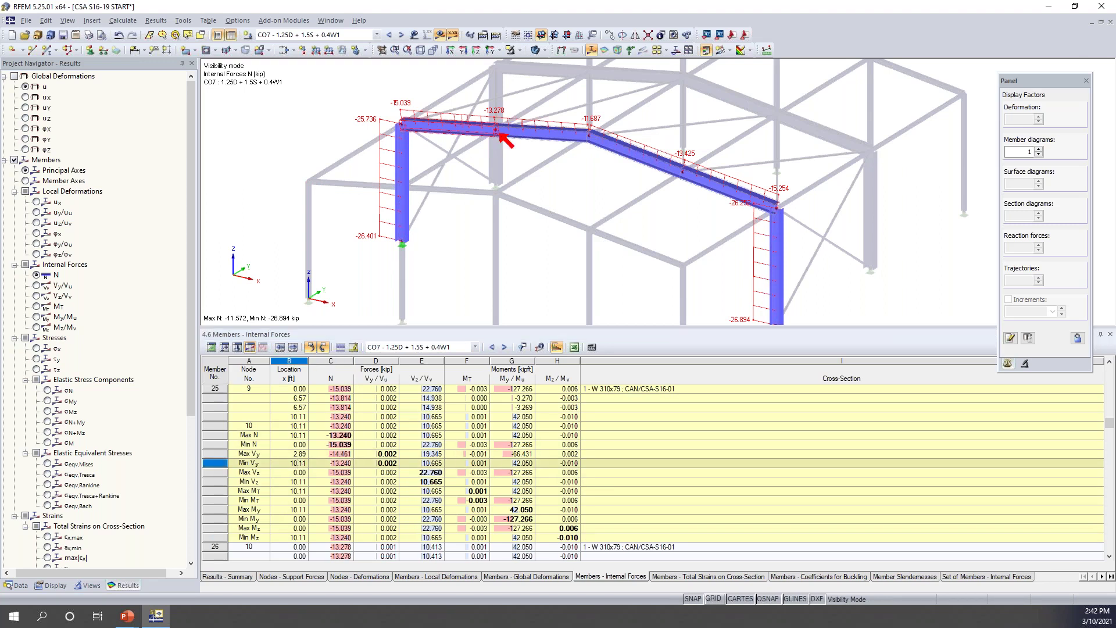
left_click(279, 493)
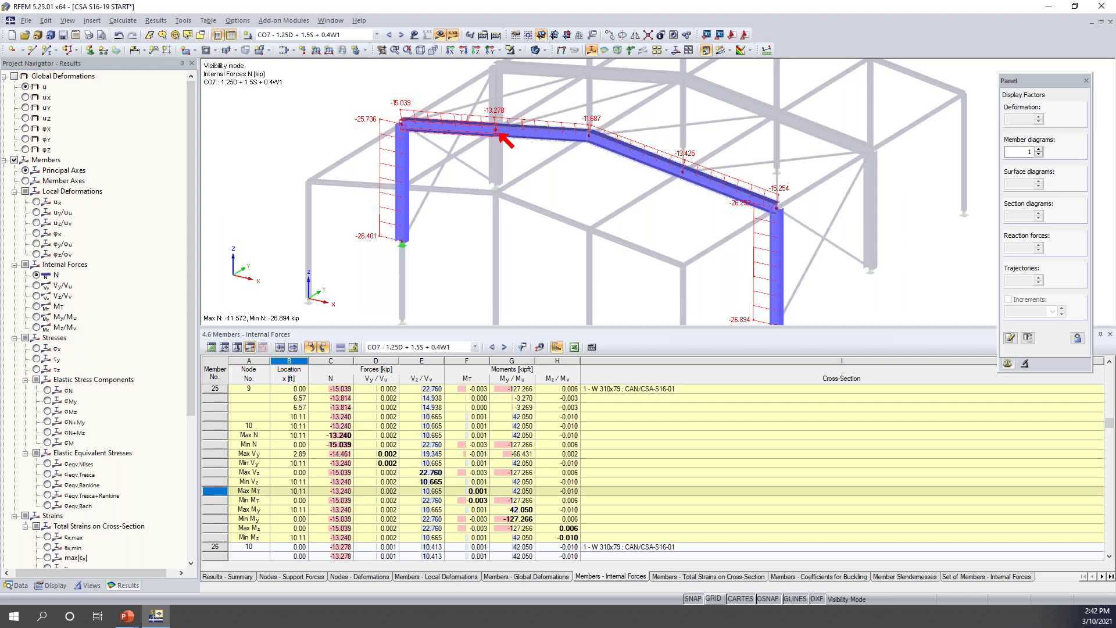
Examine the Microsoft Excel export options for the internal forces table and close them without exporting
left_click(574, 348)
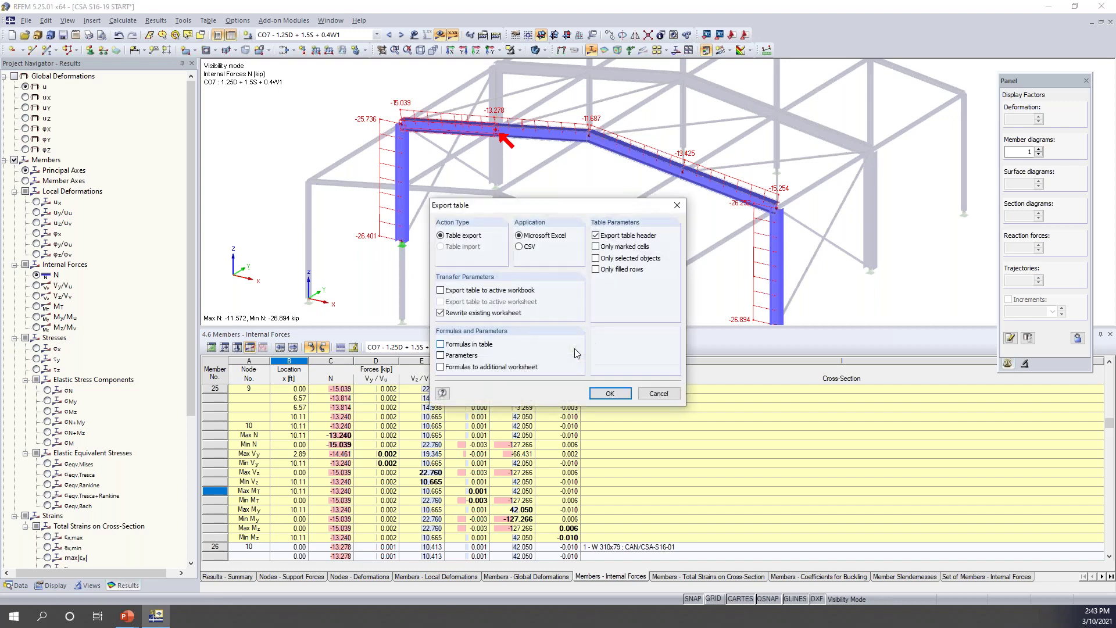
left_click_drag(592, 208, 592, 130)
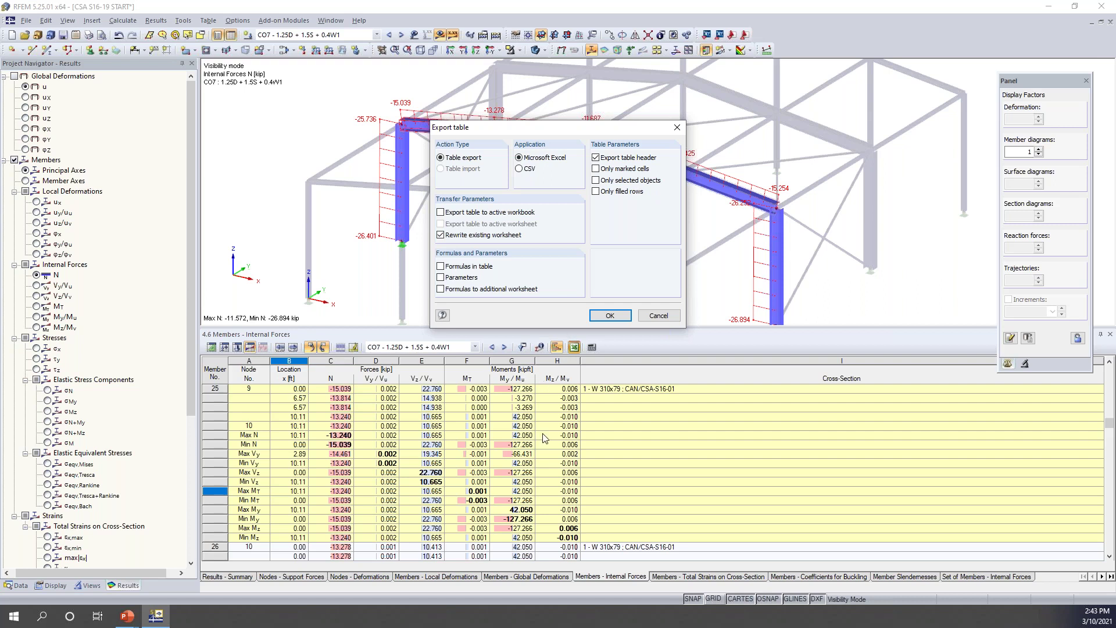
left_click(668, 318)
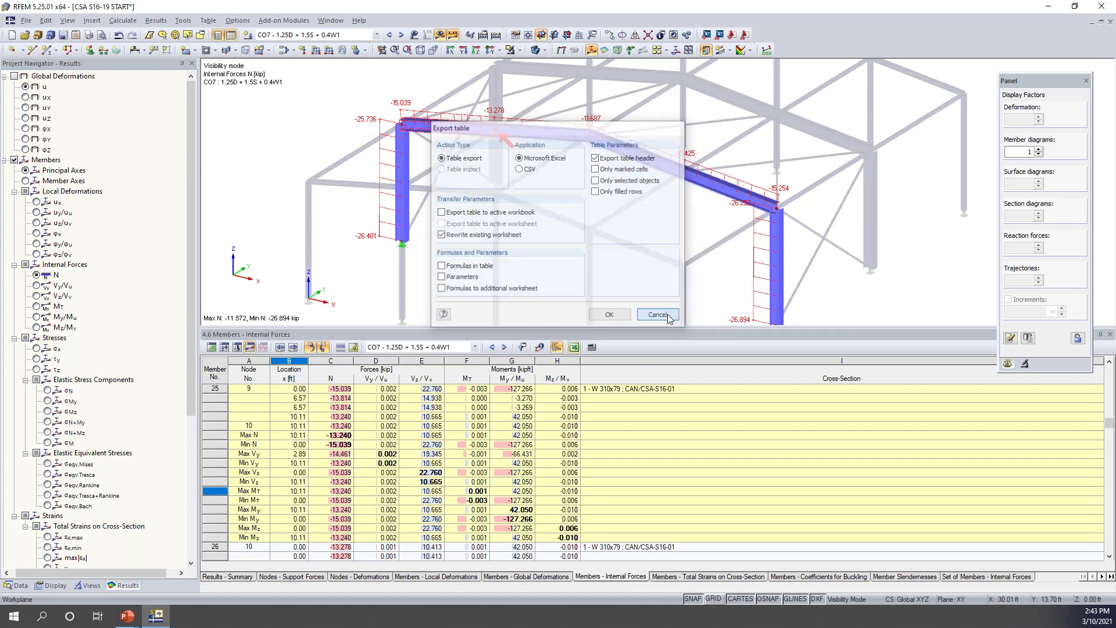
Shrink the results table, cancel the visibility mode and hide the result diagrams so the whole building is shown plain
left_click_drag(668, 329, 663, 392)
middle_click_drag(661, 289, 640, 256)
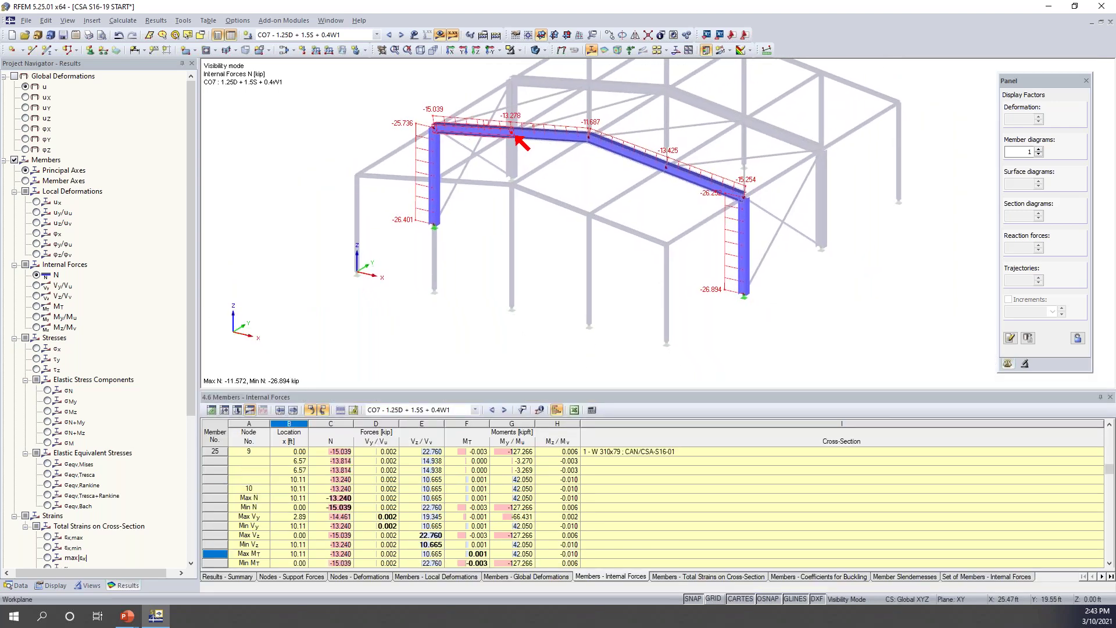
left_click(519, 50)
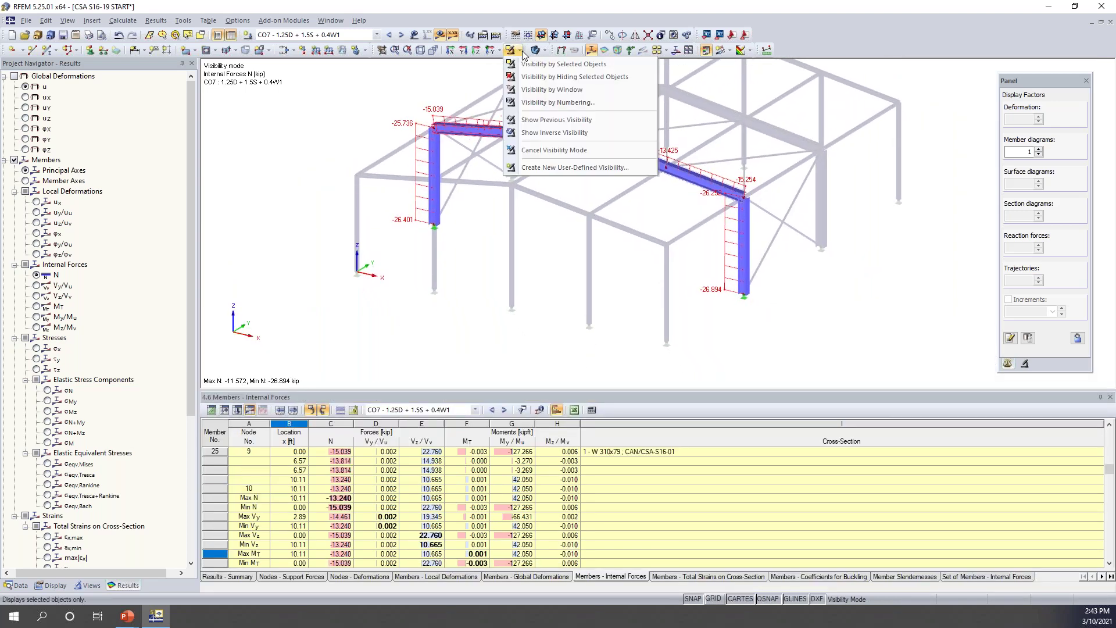
left_click(554, 150)
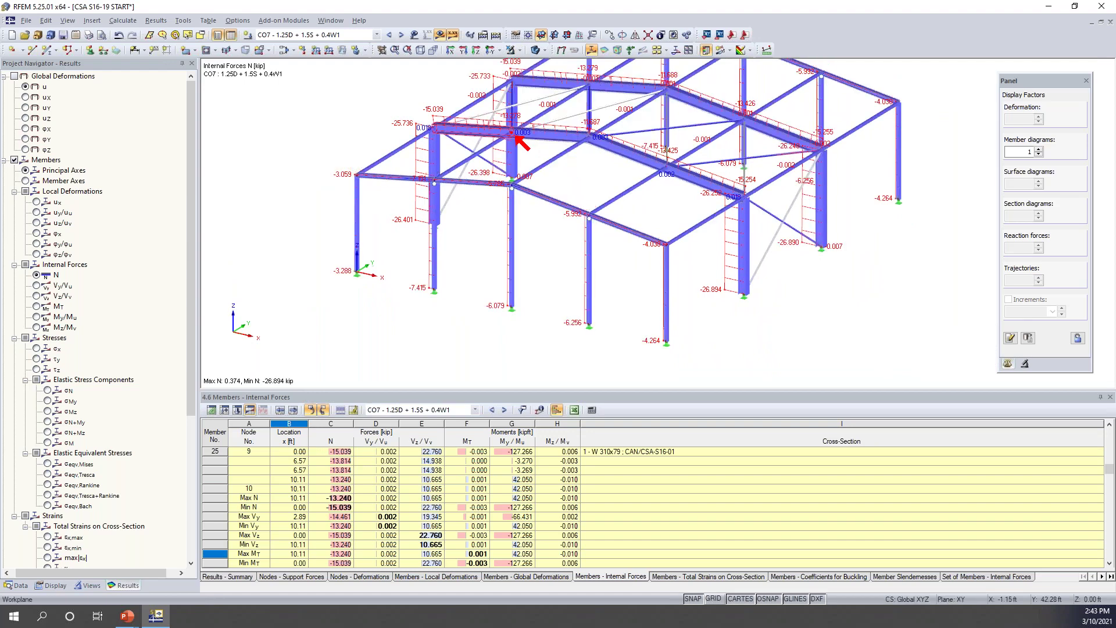
left_click(440, 35)
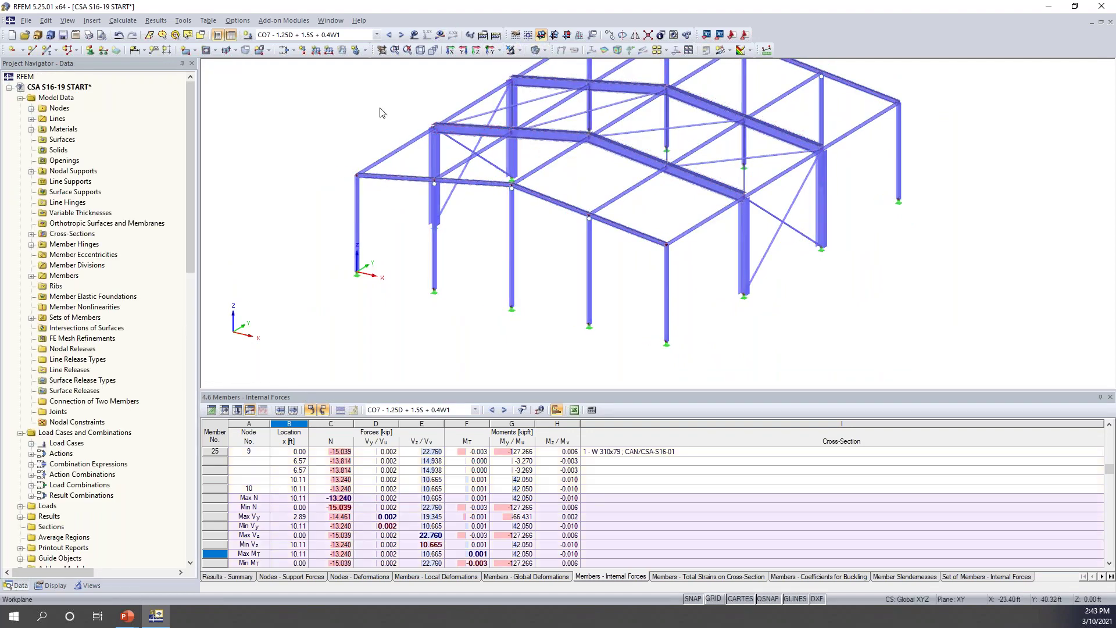
middle_click_drag(382, 156, 597, 219, "ctrl")
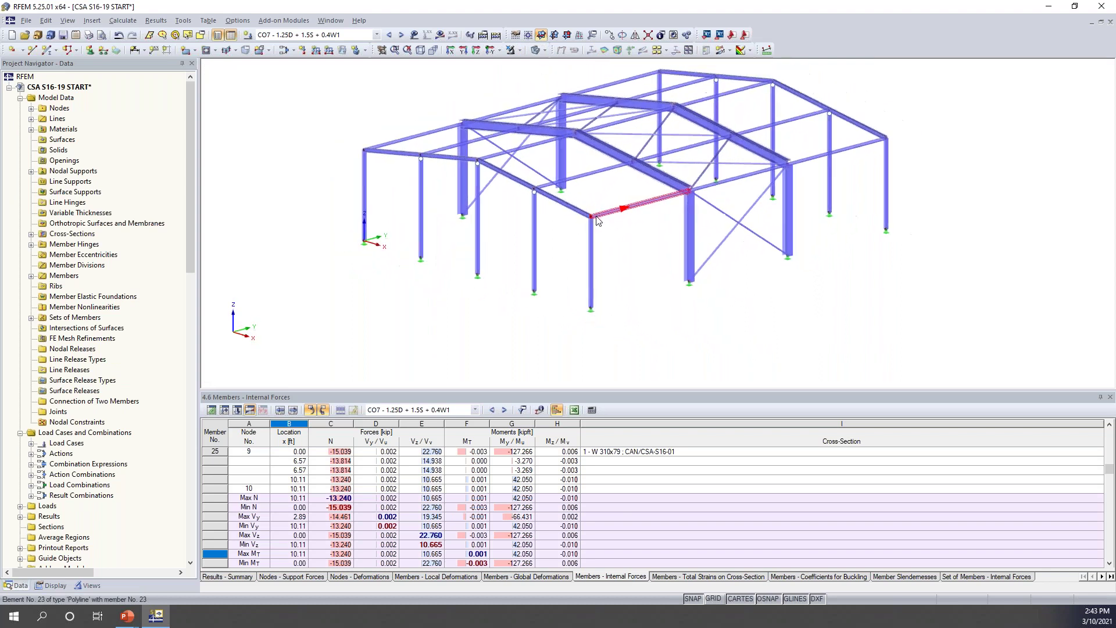
scroll(619, 245, "down", 2)
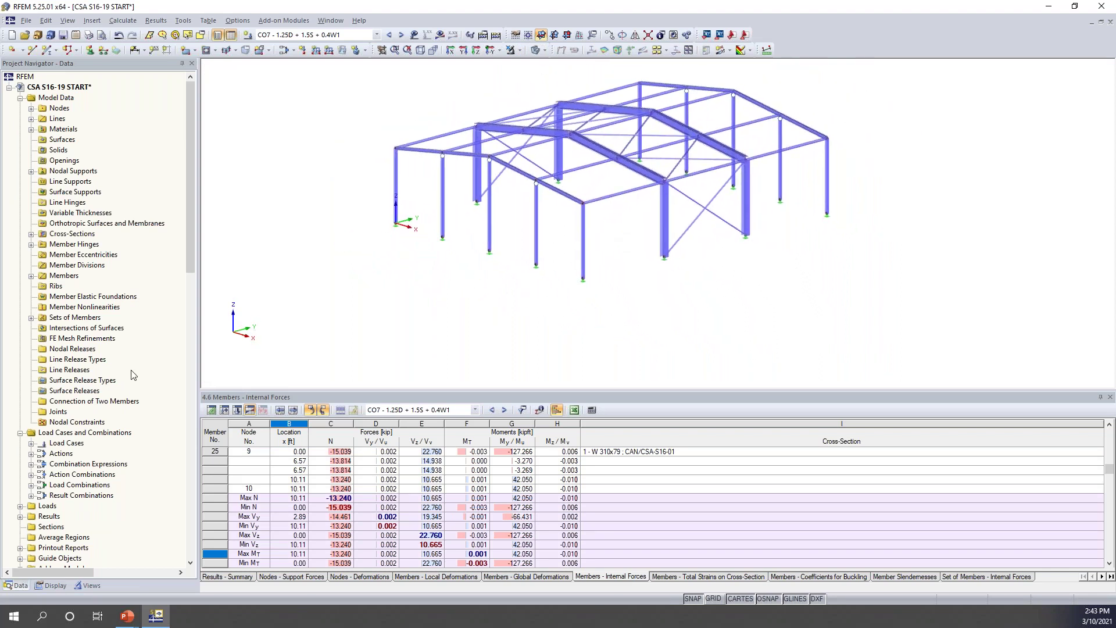
Examine the design add-on modules listed in the project data, including the options for RF-STEEL CSA
scroll(131, 366, "down", 9)
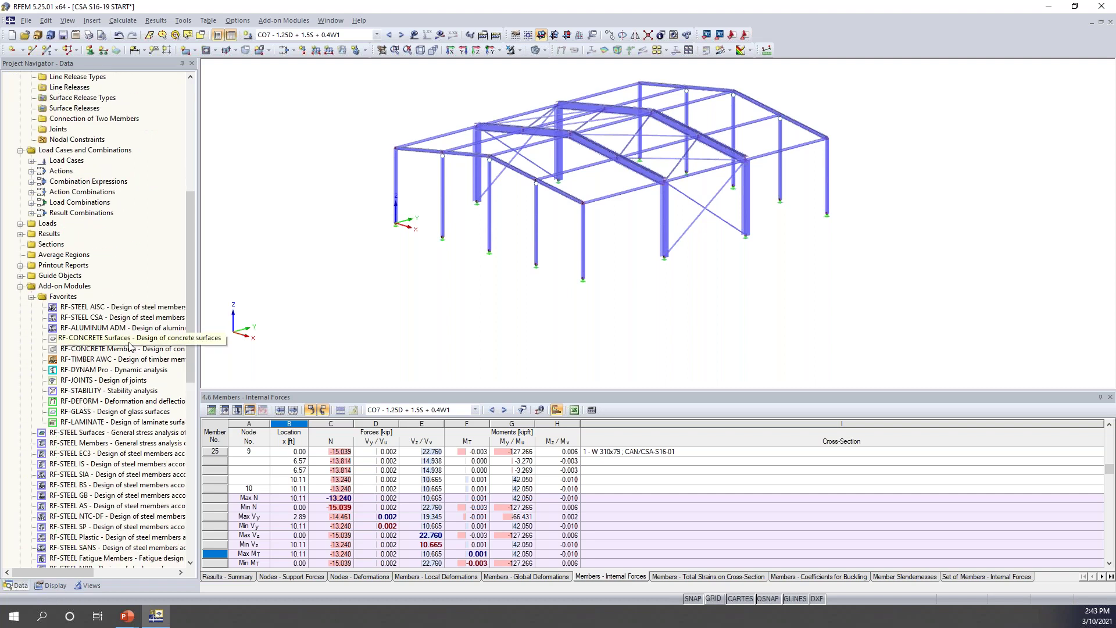
scroll(130, 346, "down", 2)
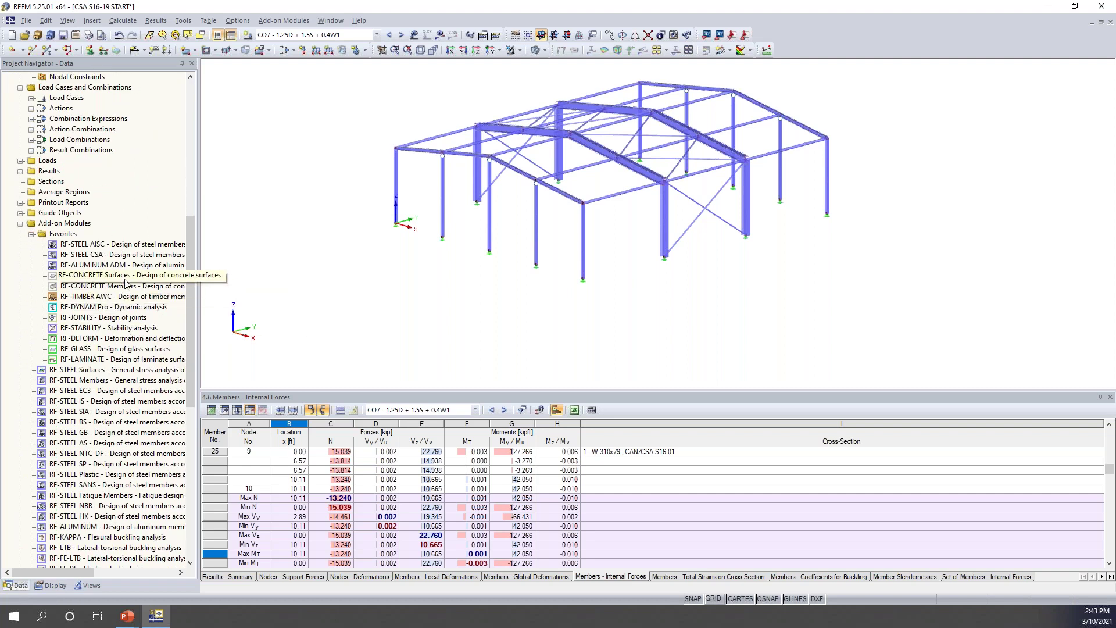
scroll(116, 288, "down", 1)
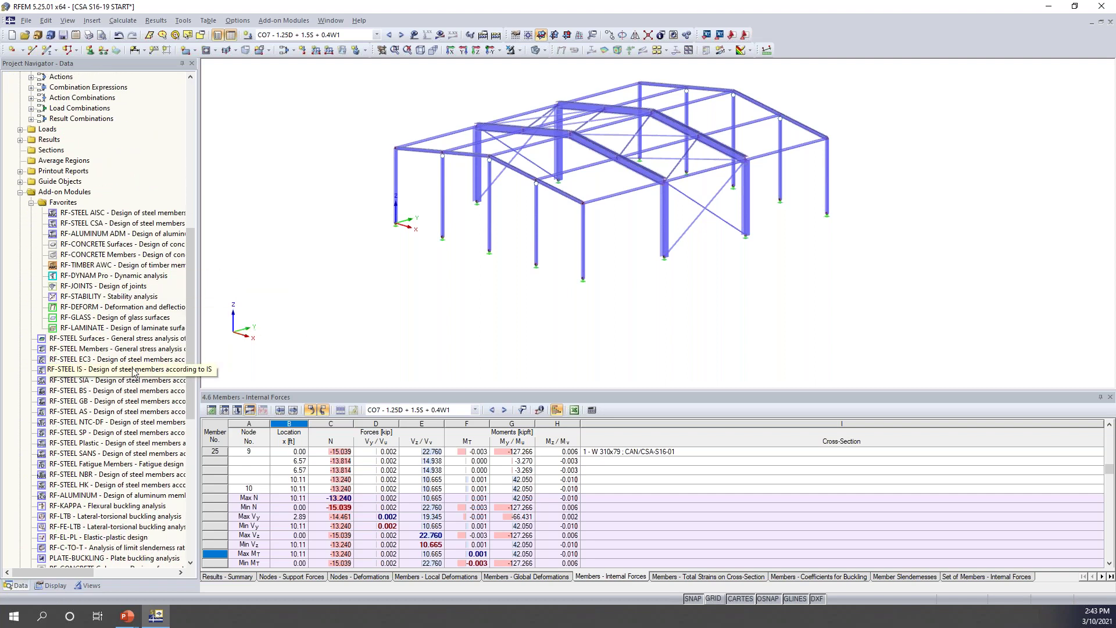
right_click(101, 228)
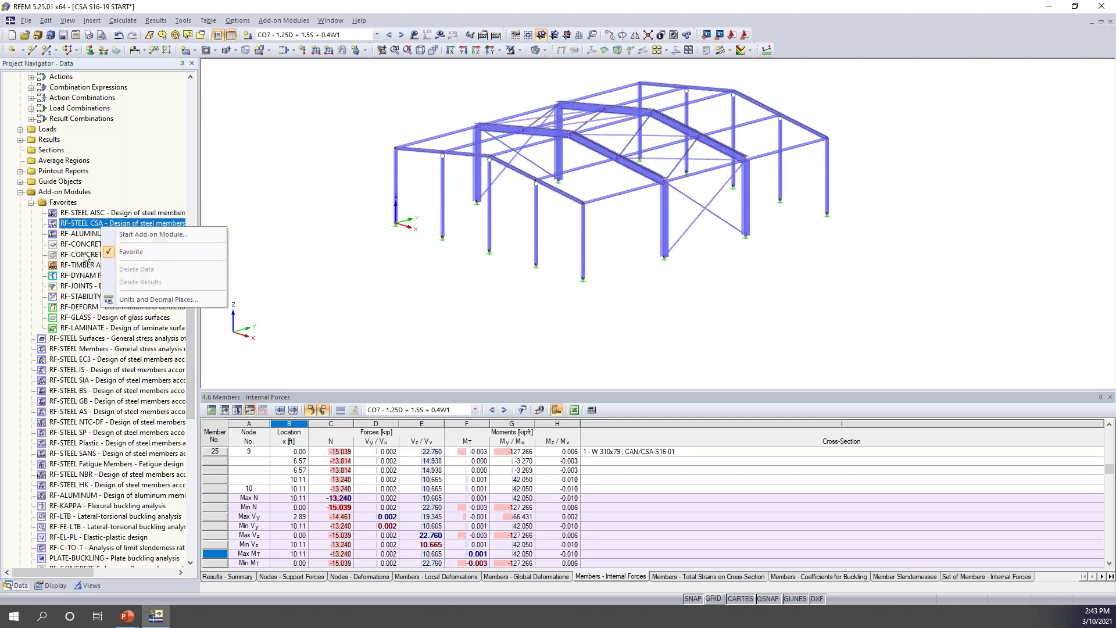
left_click(256, 196)
scroll(107, 368, "down", 1)
scroll(107, 368, "down", 4)
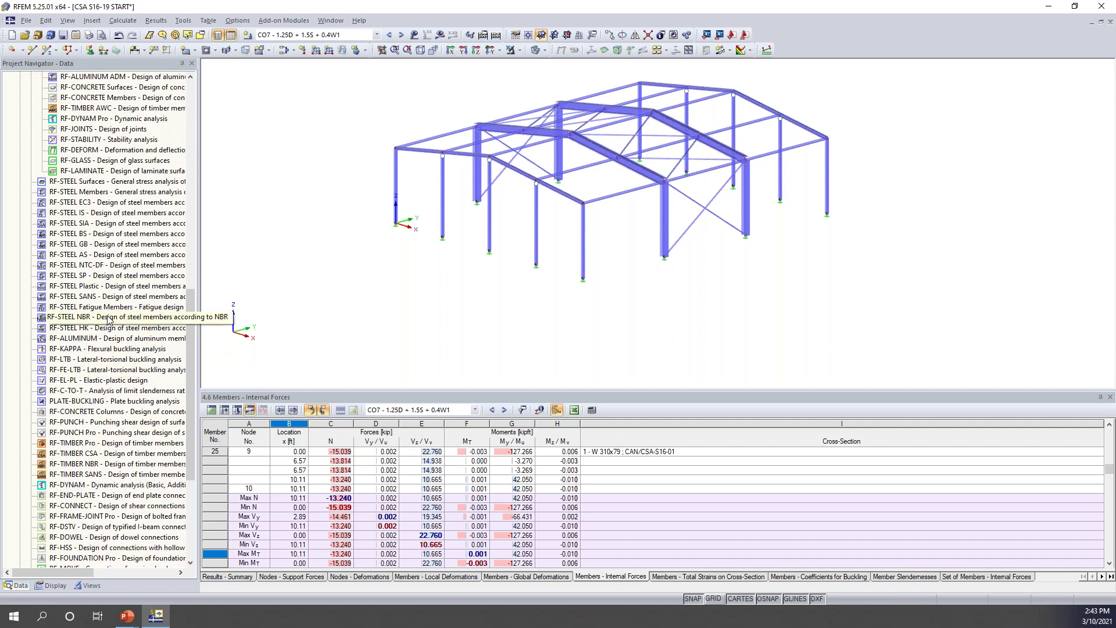
scroll(166, 294, "up", 10)
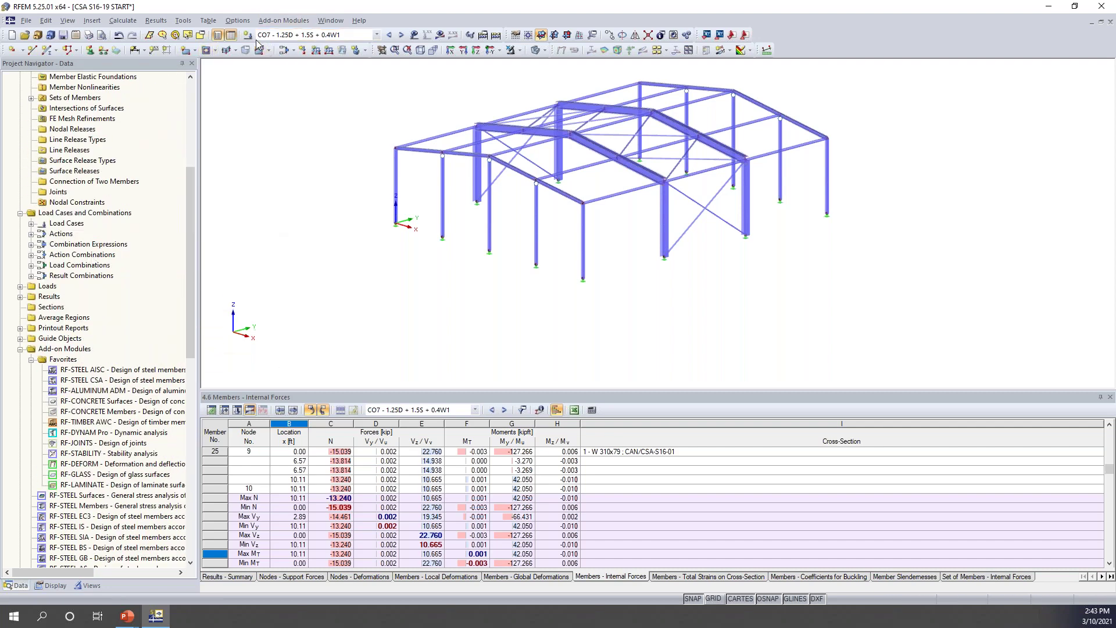
Start the RF-STEEL CSA add-on module and set the design standard to S16-19
left_click(271, 21)
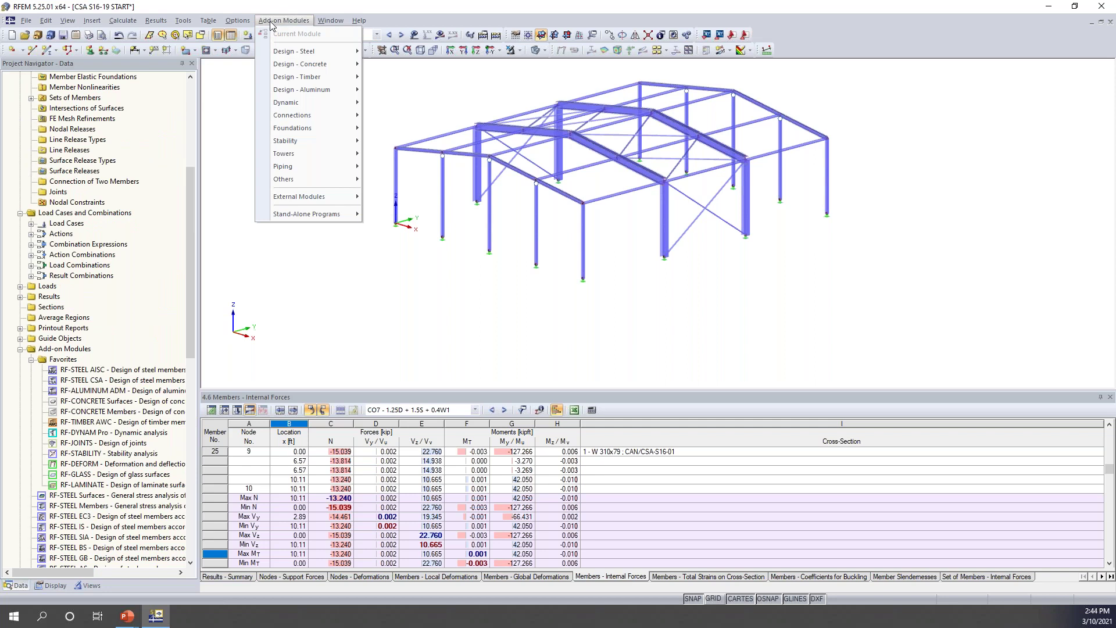
mouse_move(284, 52)
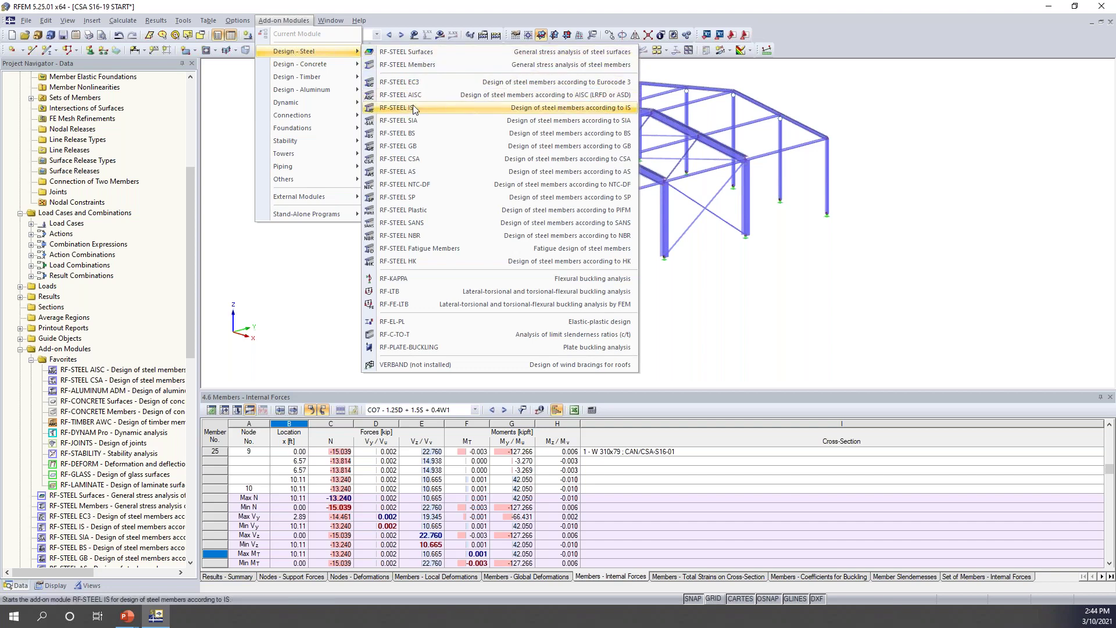
left_click(407, 159)
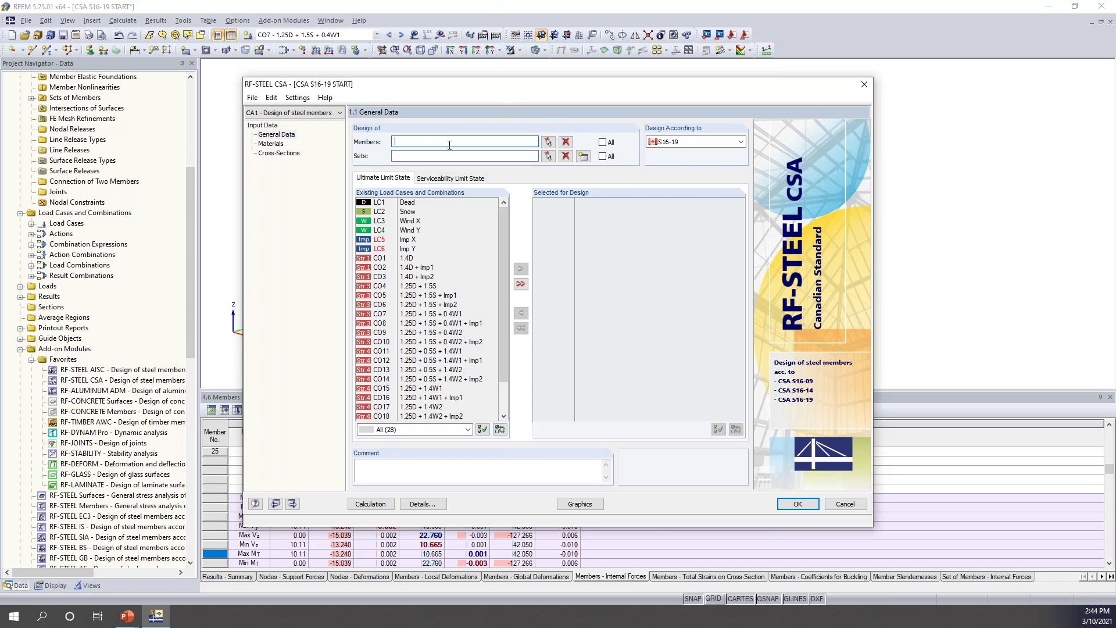
left_click(693, 142)
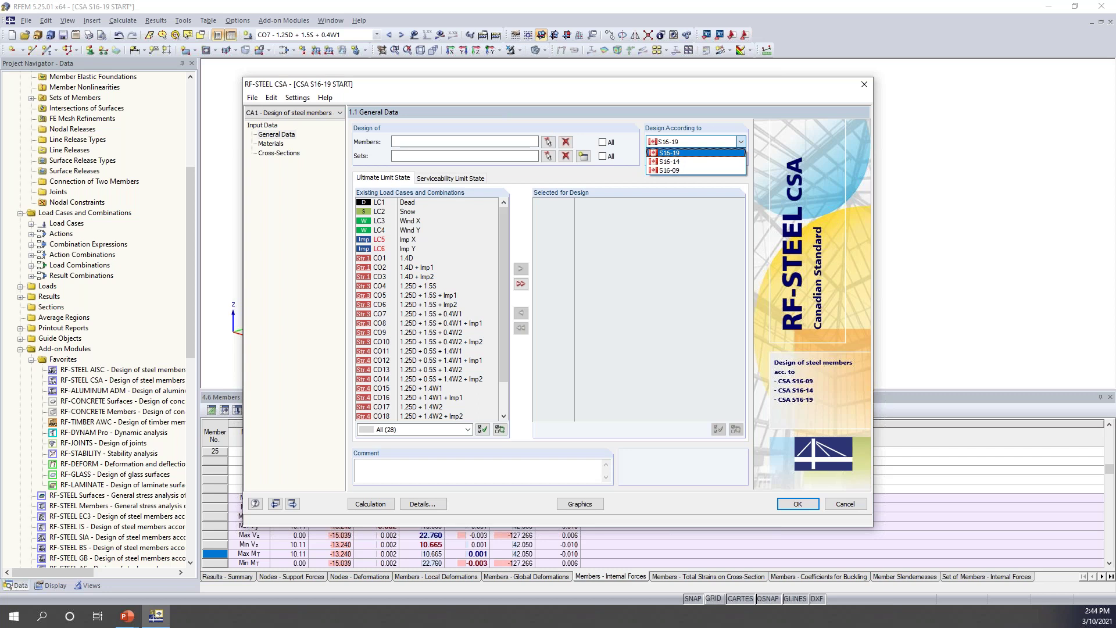
left_click(683, 154)
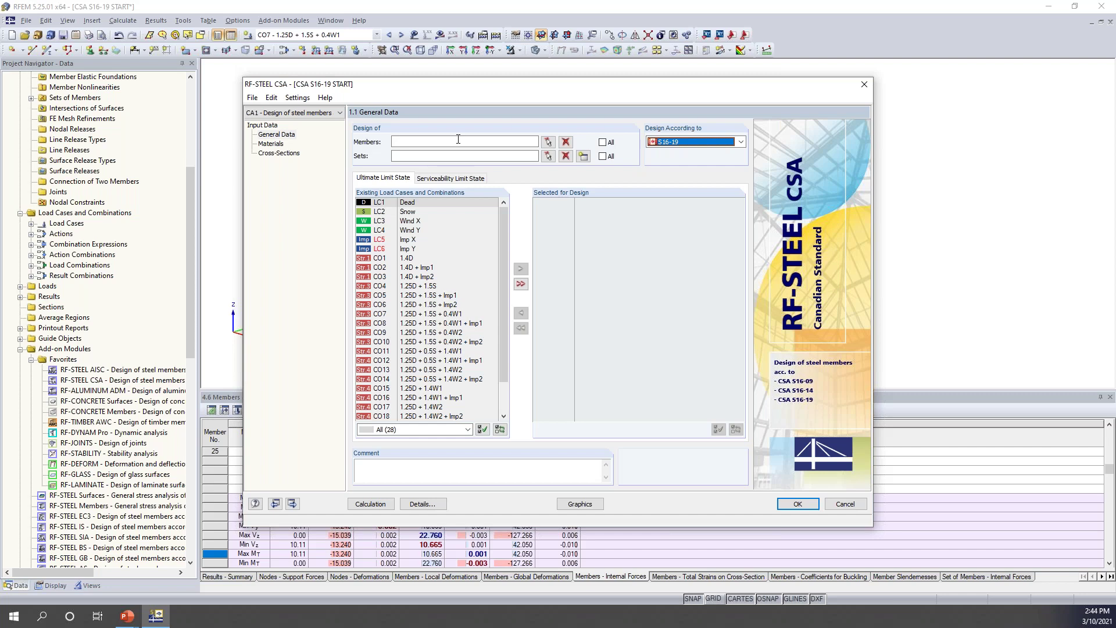
Start picking the design members in the model and limit visibility to members of type Beam
left_click(546, 143)
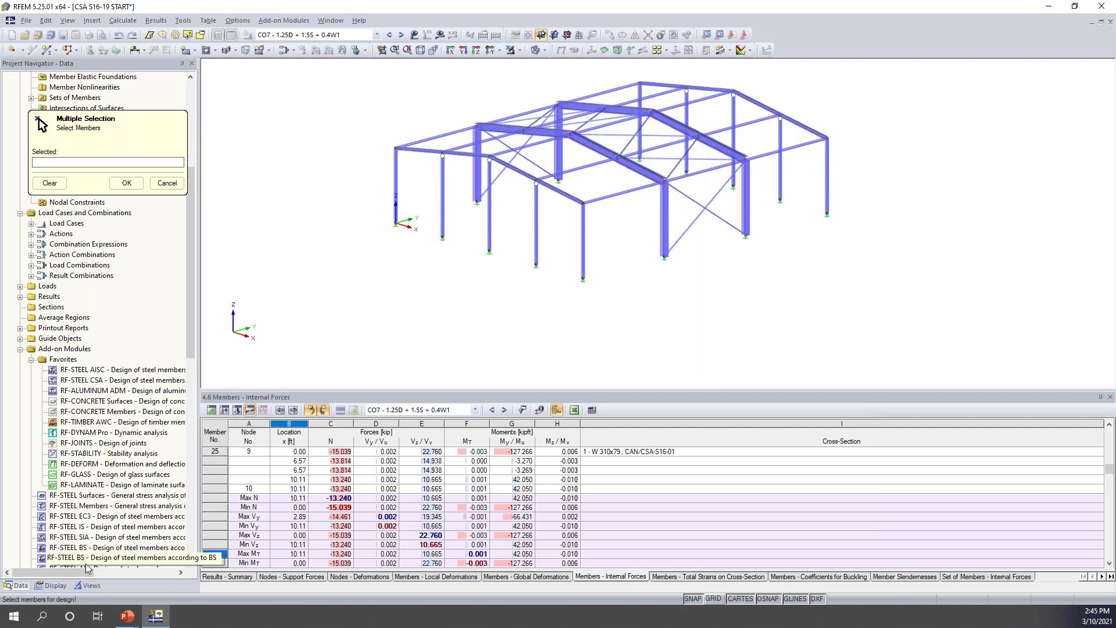
left_click(93, 586)
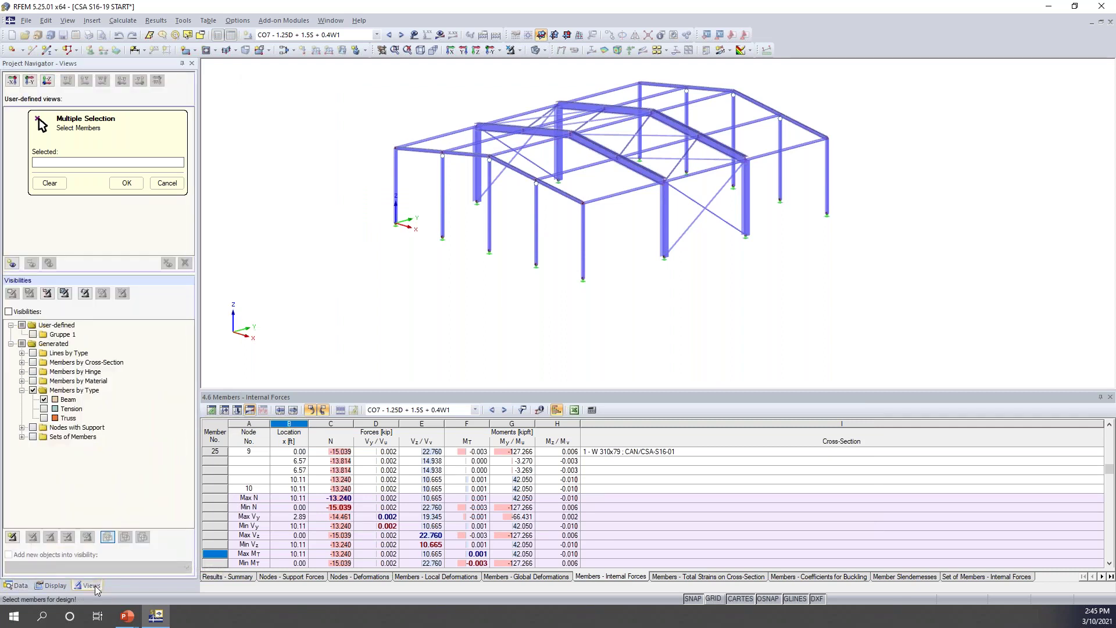
left_click(45, 399)
left_click(44, 399)
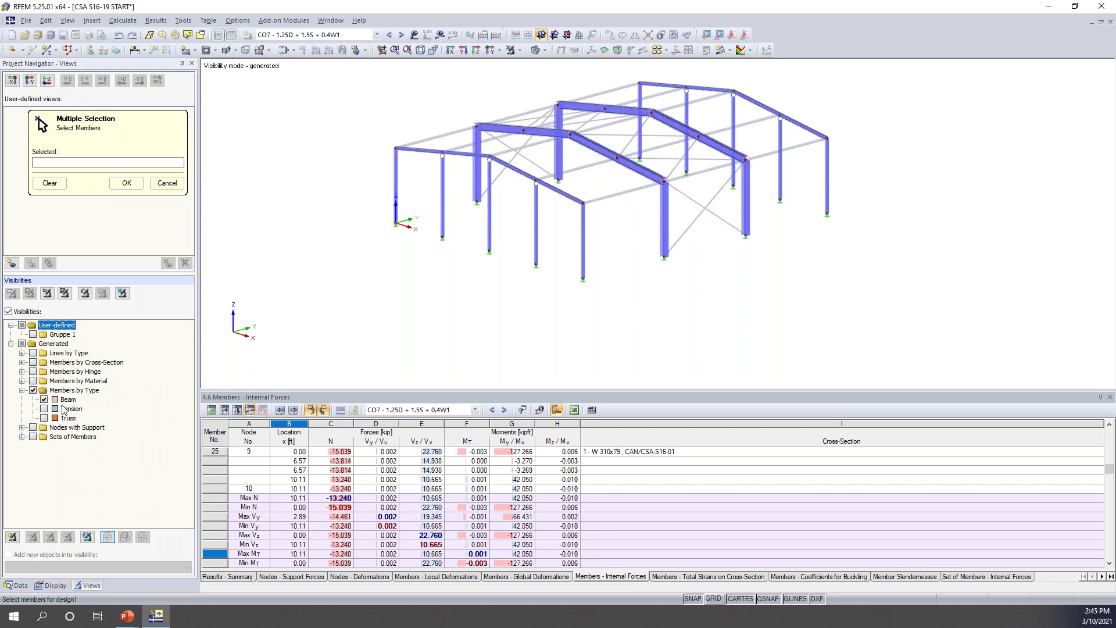
Select all the building's columns, members 1,6,24,29,35,40,46,51-57, as the members for design
middle_click_drag(564, 267, 742, 205, "ctrl")
left_click_drag(814, 204, 417, 166)
middle_click_drag(865, 179, 693, 237, "ctrl")
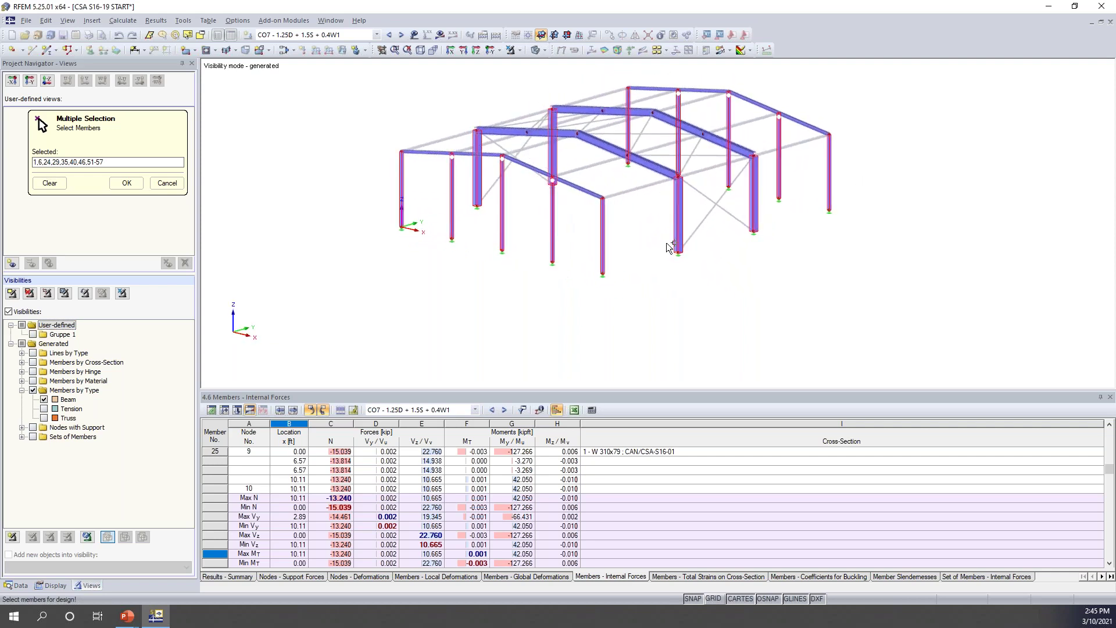
left_click(126, 182)
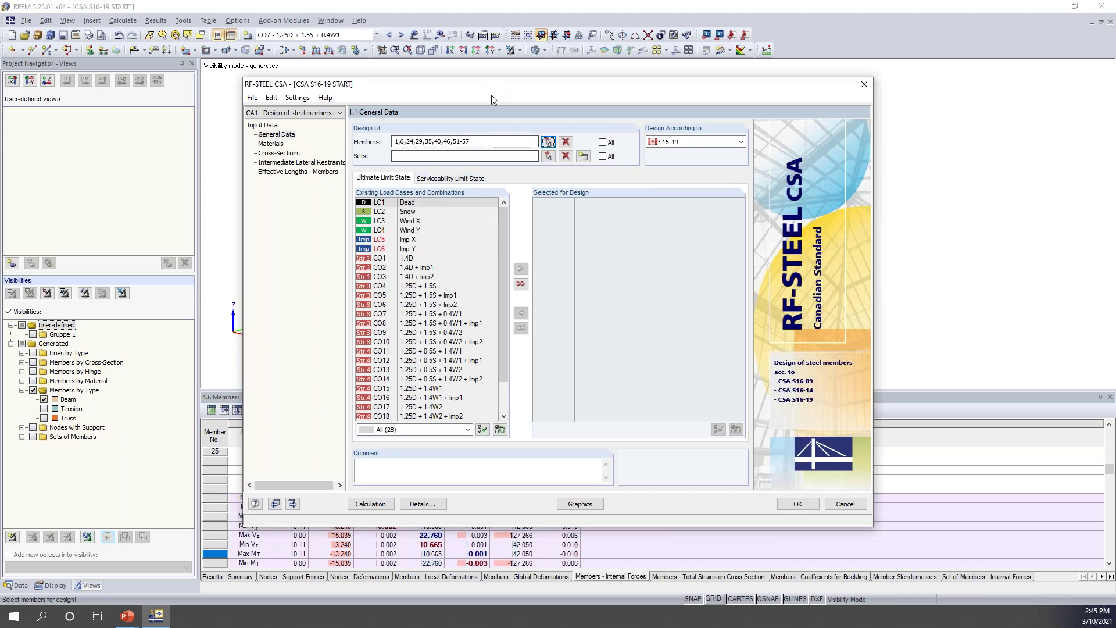
Add set of members 2, the rafters of the inner frame nearer the front, to the sets for design
left_click(548, 141)
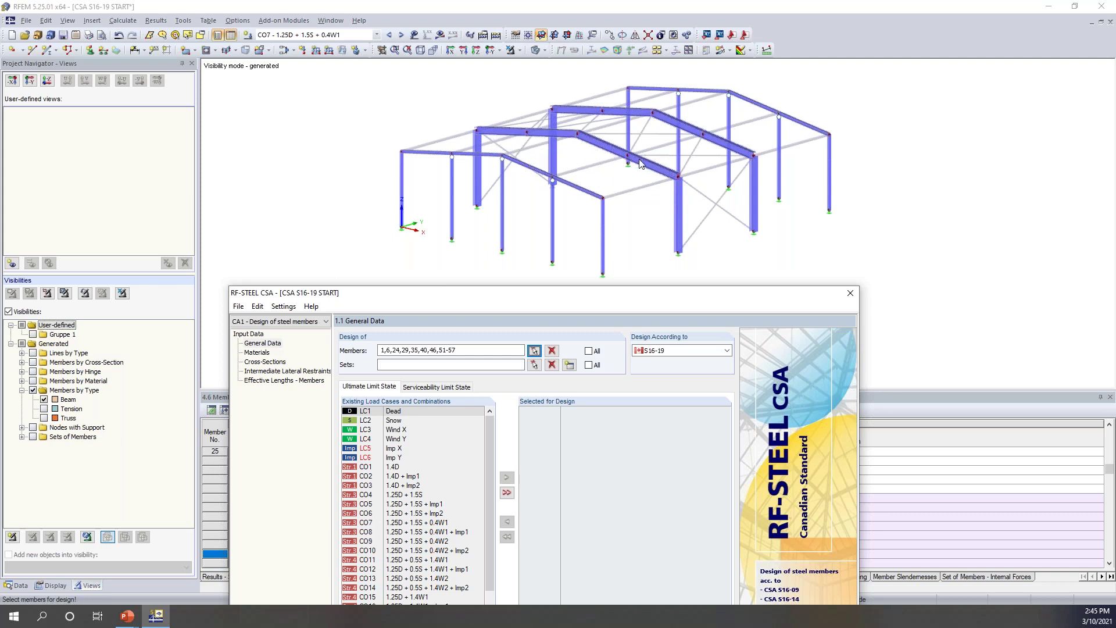
left_click_drag(661, 294, 671, 102)
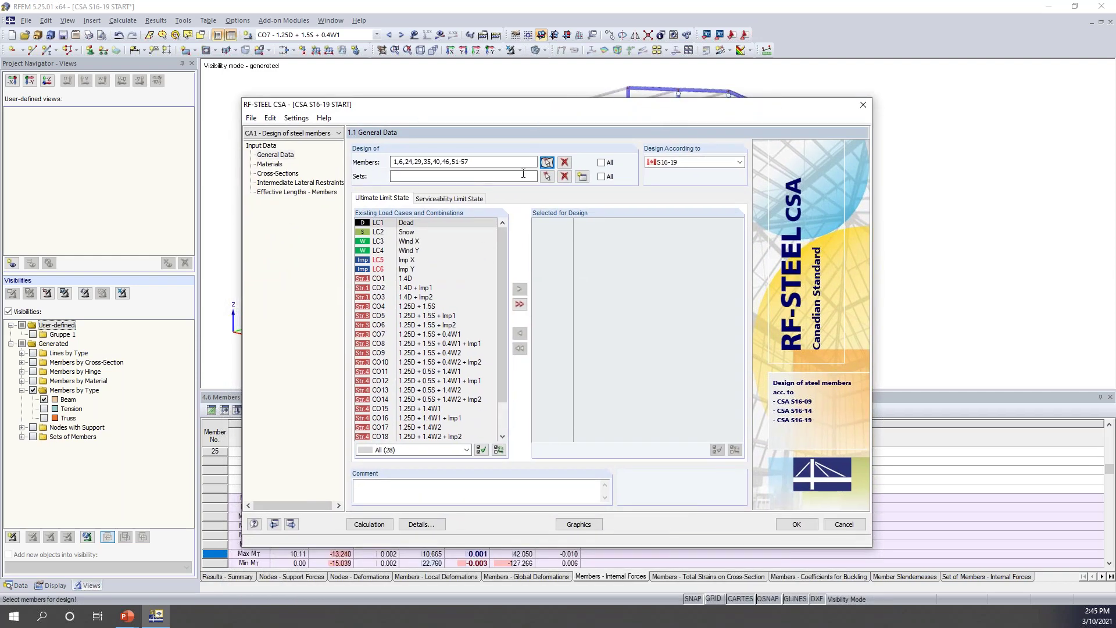
left_click(546, 176)
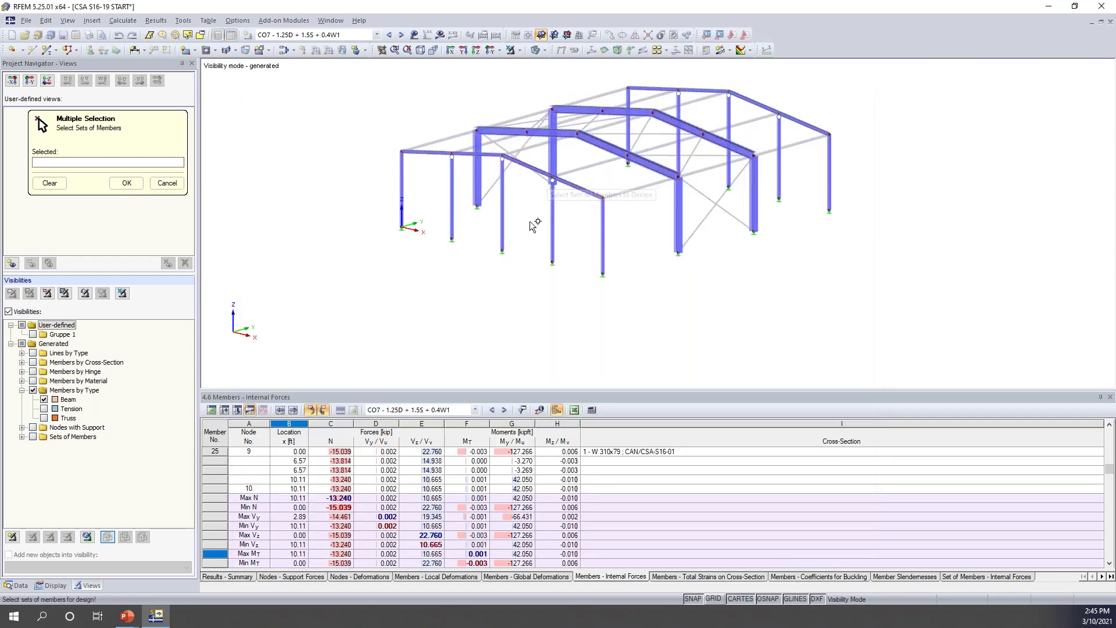
middle_click_drag(522, 229, 504, 274)
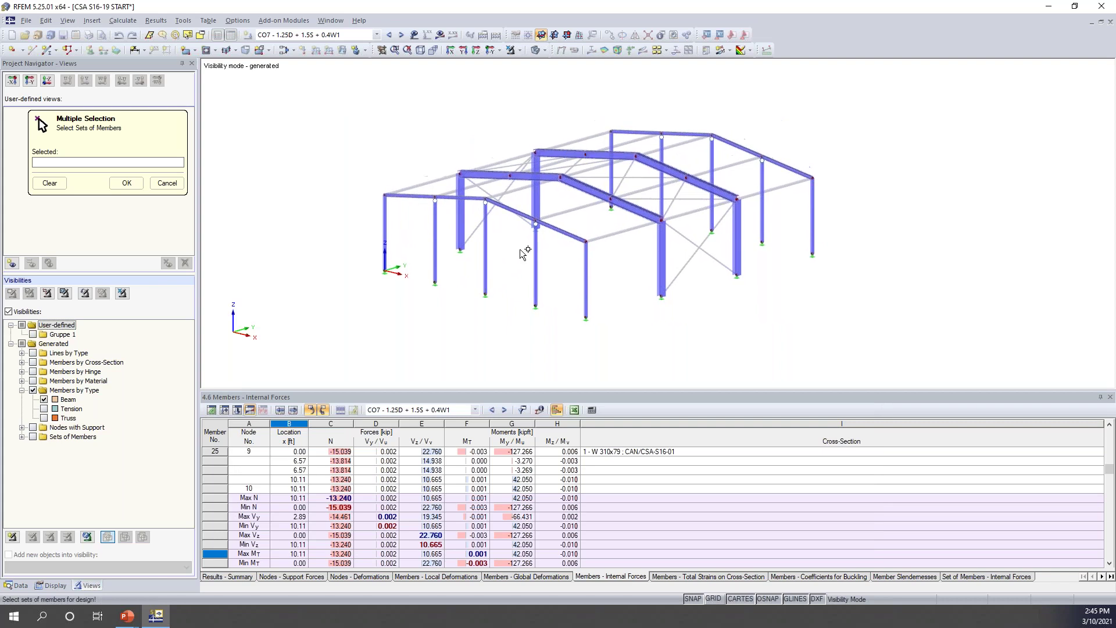
left_click(543, 184)
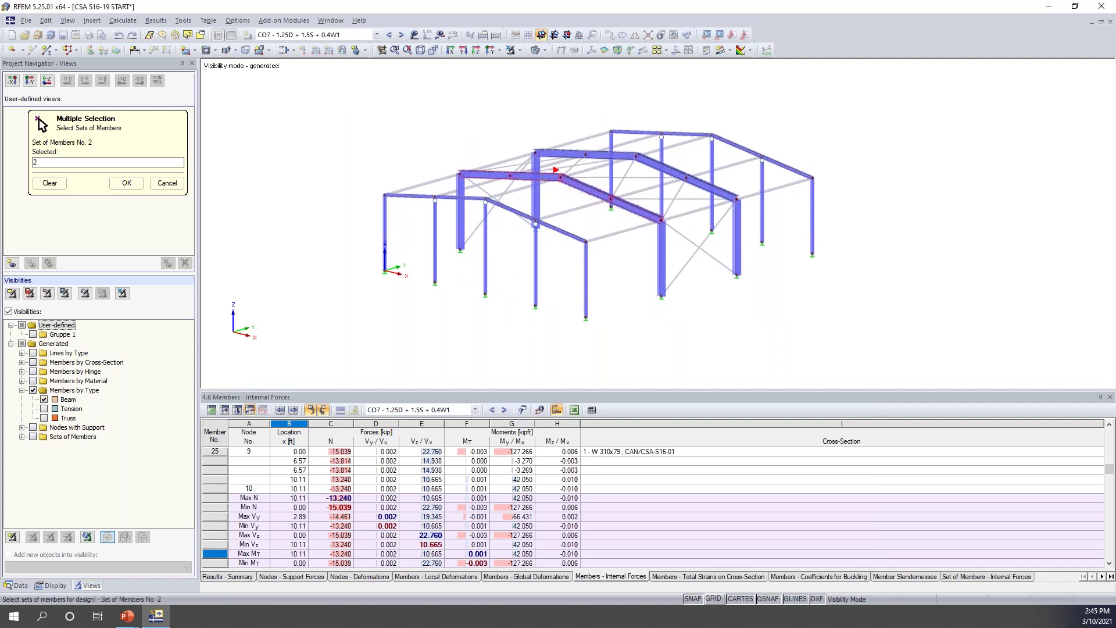
middle_click_drag(562, 216, 558, 164)
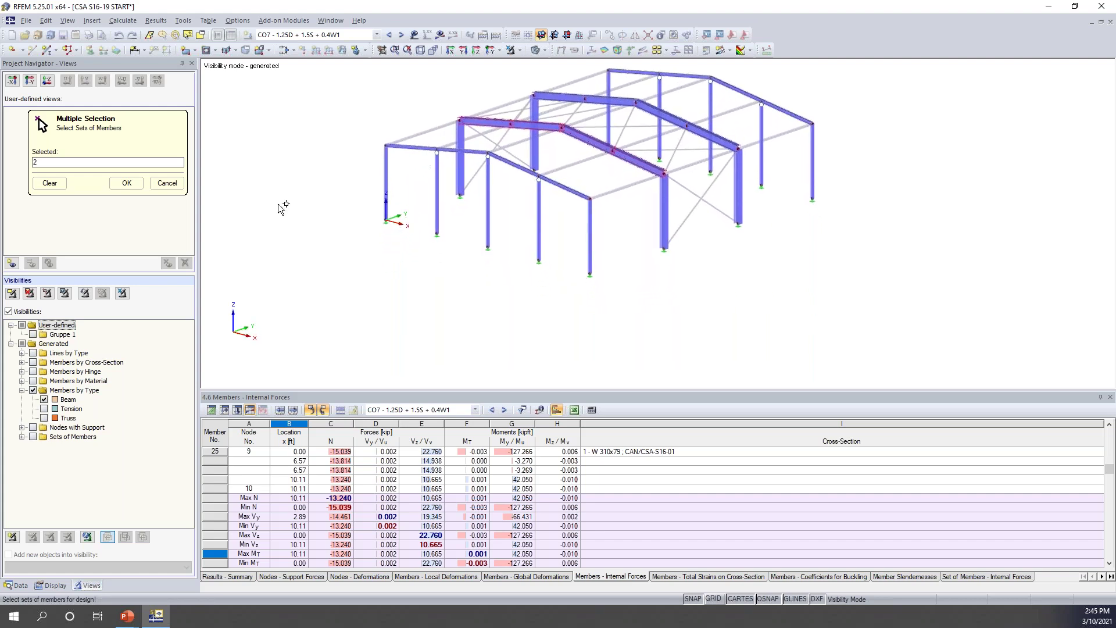
left_click(126, 183)
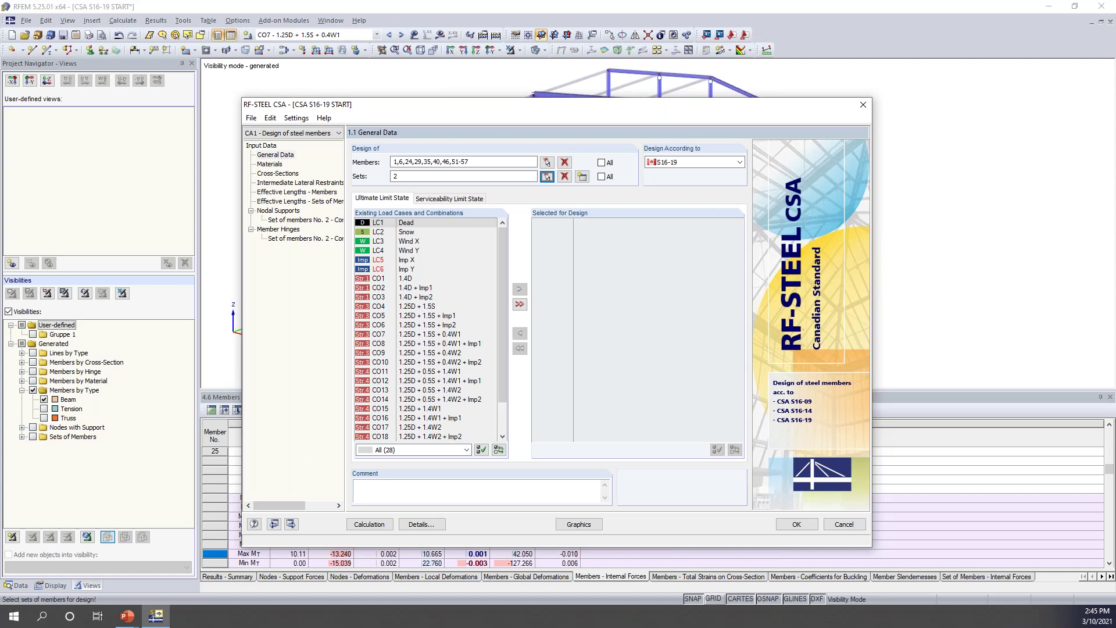
Assign load combinations CO1 to CO18 to the ultimate limit state design
left_click(417, 281)
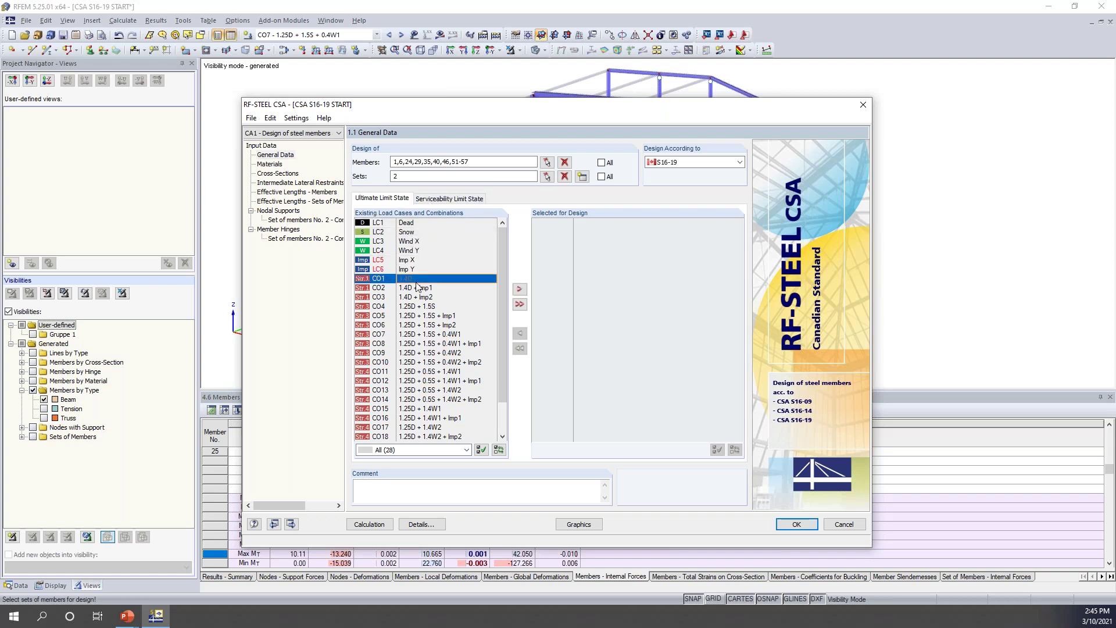
scroll(418, 285, "down", 2)
left_click(454, 401, "shift")
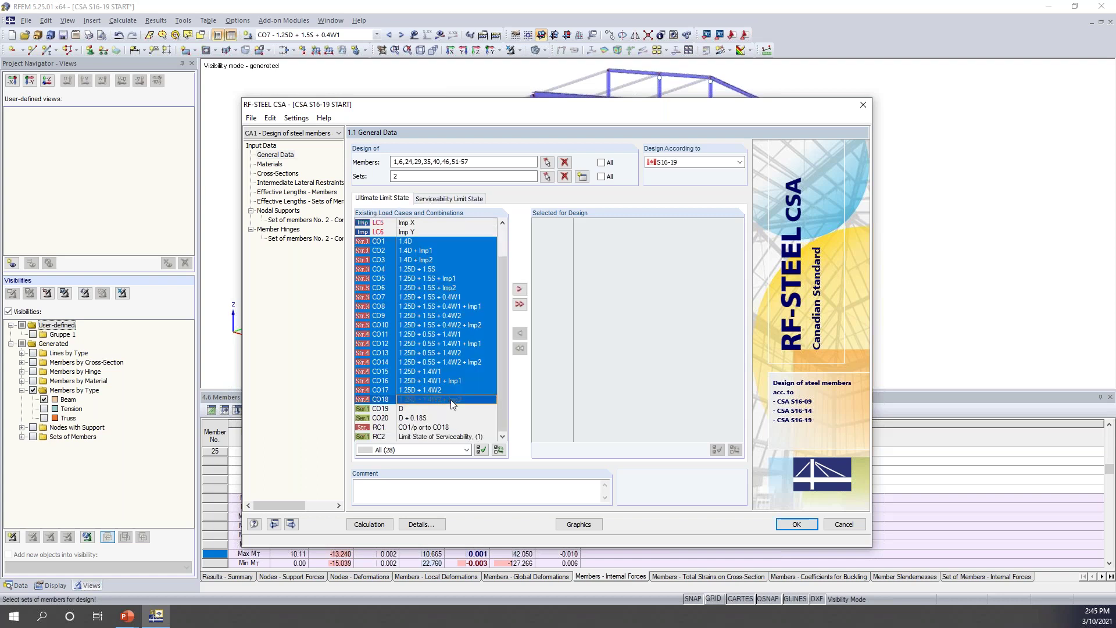
left_click(519, 288)
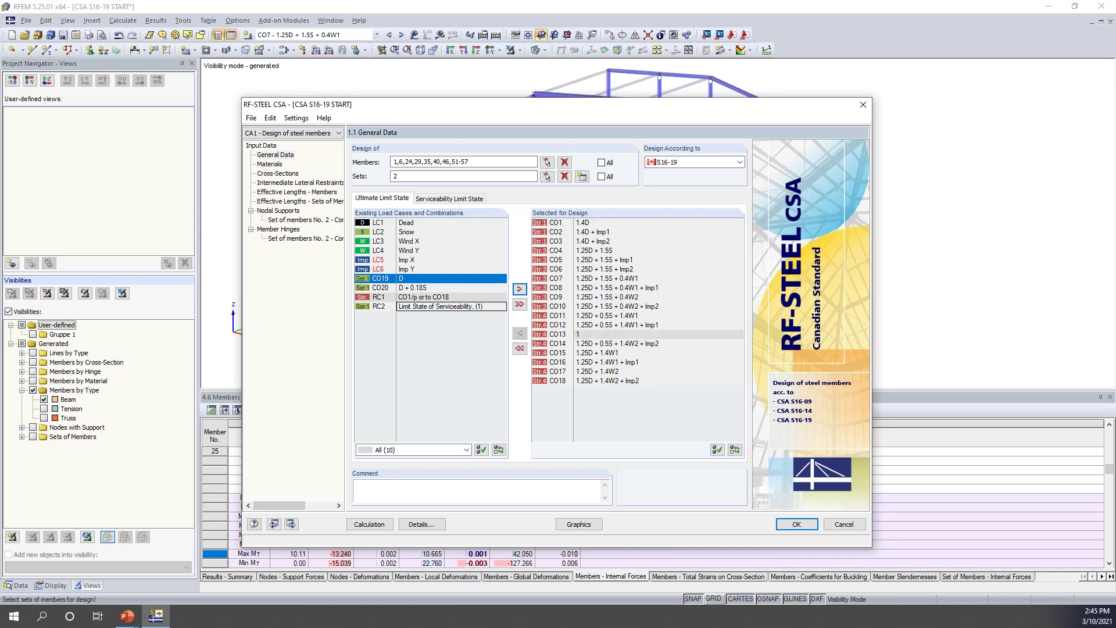
Assign load combinations CO19 and CO20 to the serviceability limit state design
left_click(461, 201)
scroll(449, 385, "down", 2)
left_click(442, 408)
left_click(439, 420, "shift")
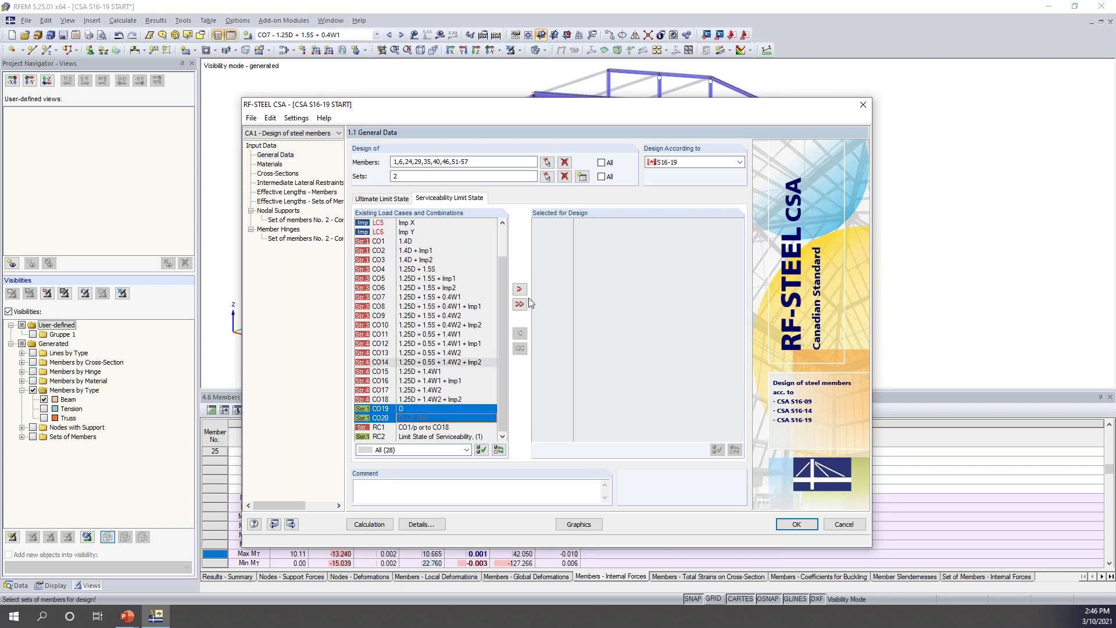
left_click(520, 289)
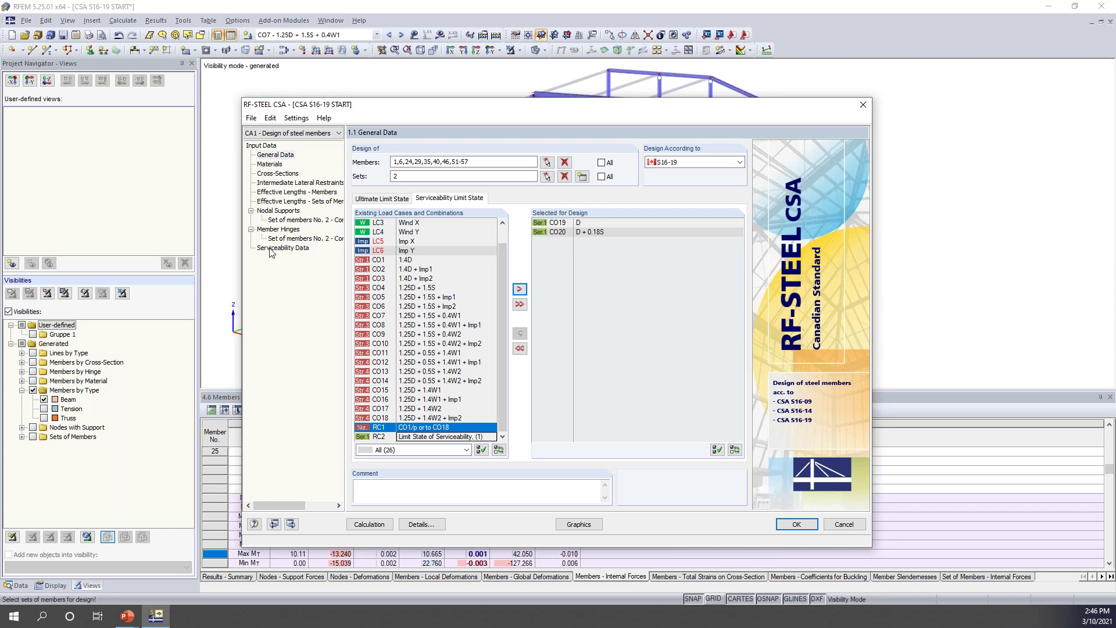
Check the combinations selected for the ultimate limit state and the properties of the Steel 350W material
left_click(368, 199)
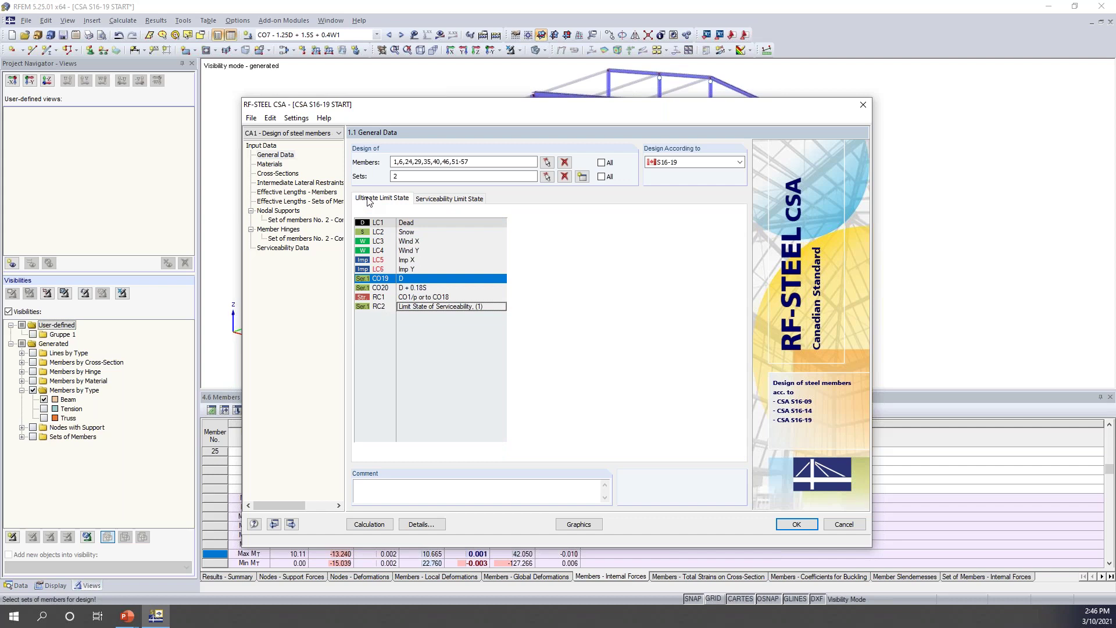
left_click(276, 155)
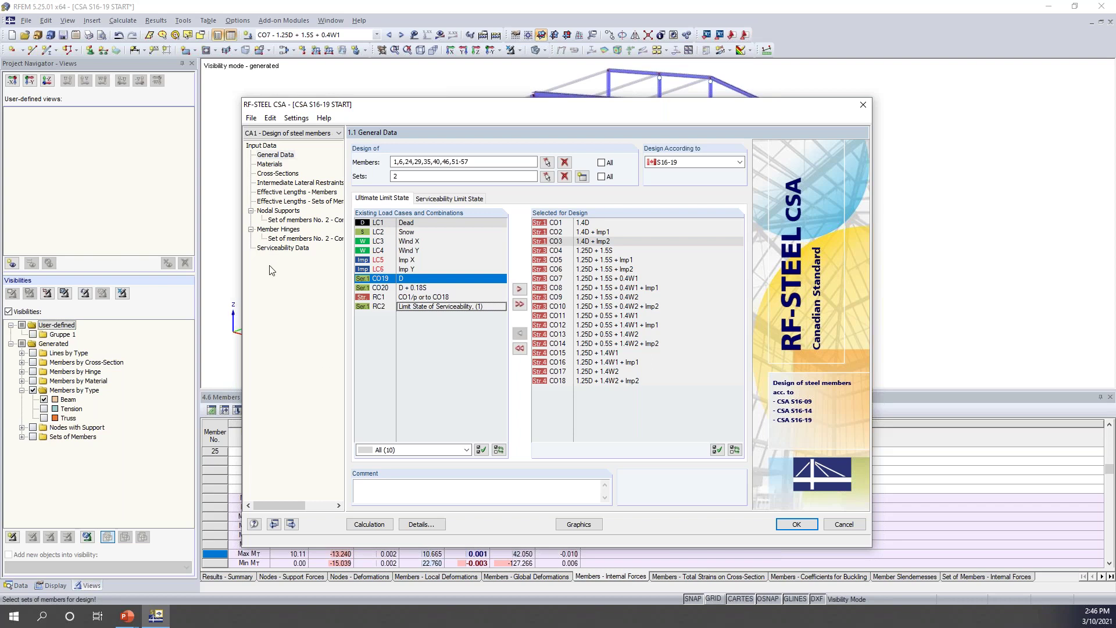
left_click(270, 164)
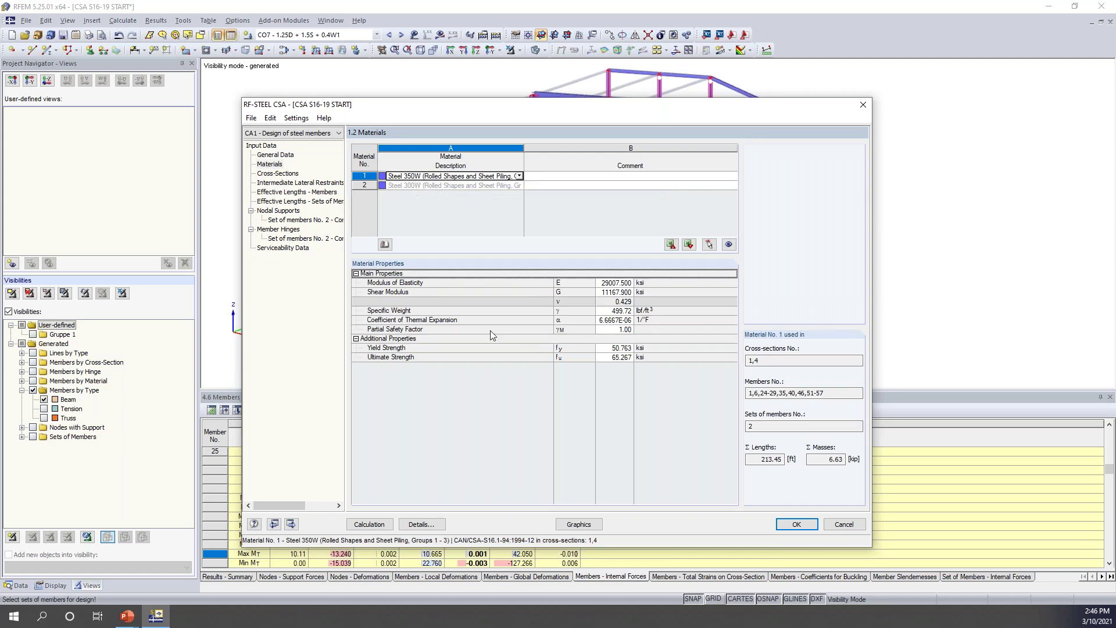
Examine cross-sections W 310x79 and W 130x24, including their properties and which members in the model use them
left_click(296, 176)
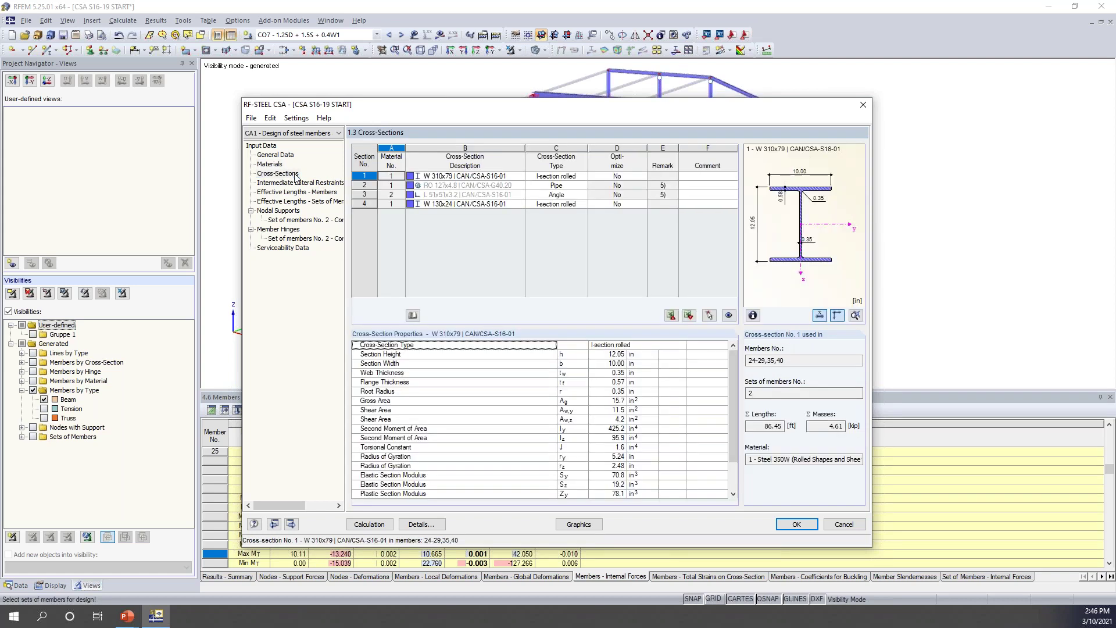
left_click_drag(475, 104, 472, 278)
left_click(460, 176)
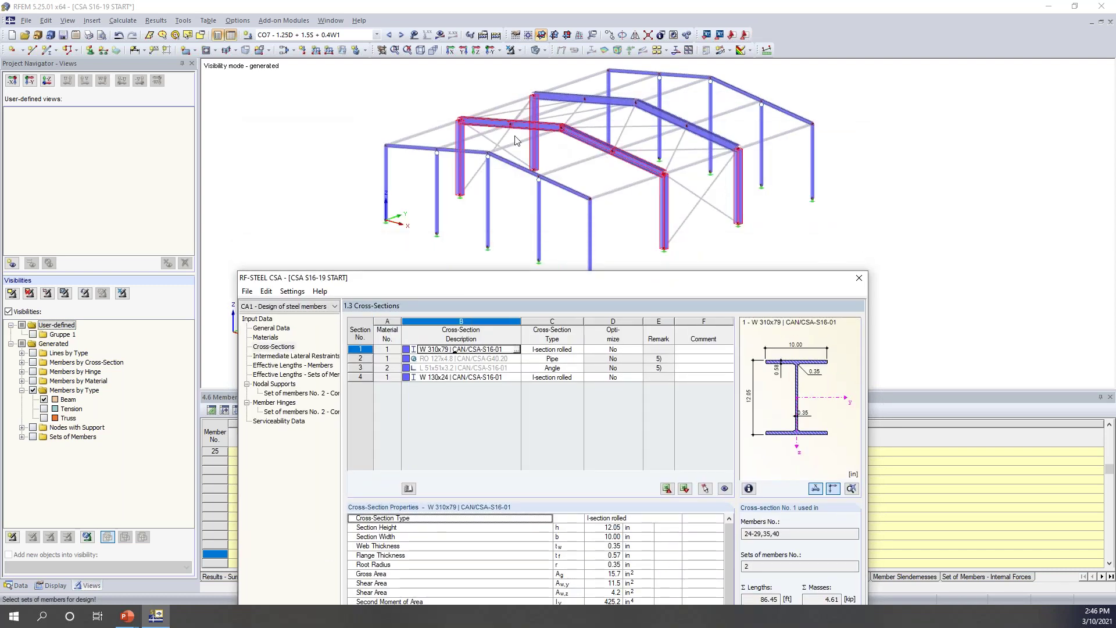
left_click(468, 377)
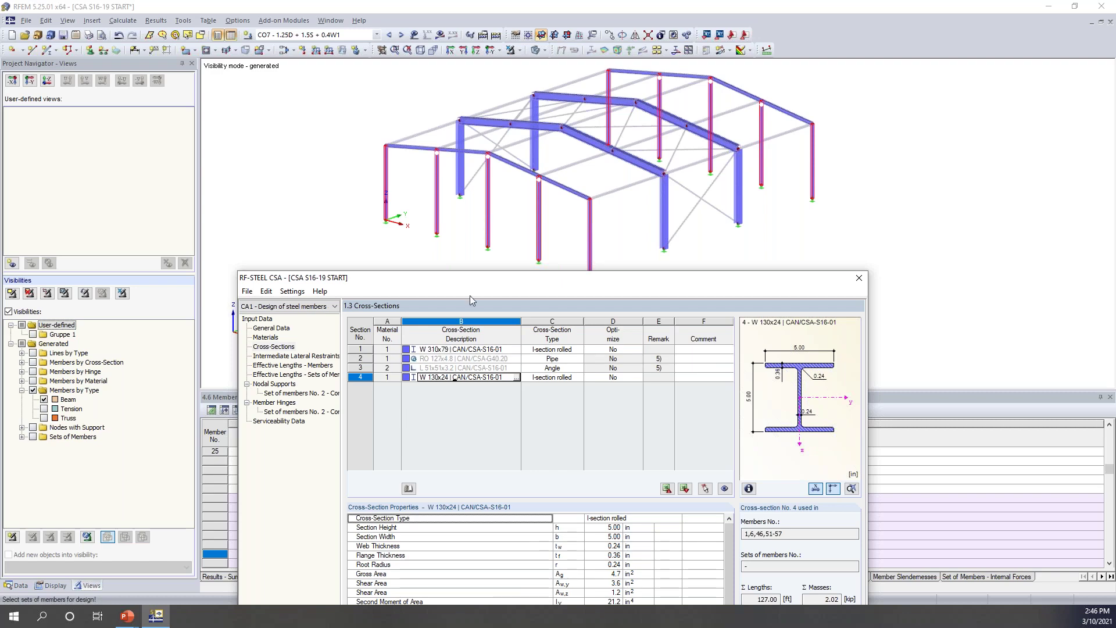
left_click_drag(477, 284, 507, 82)
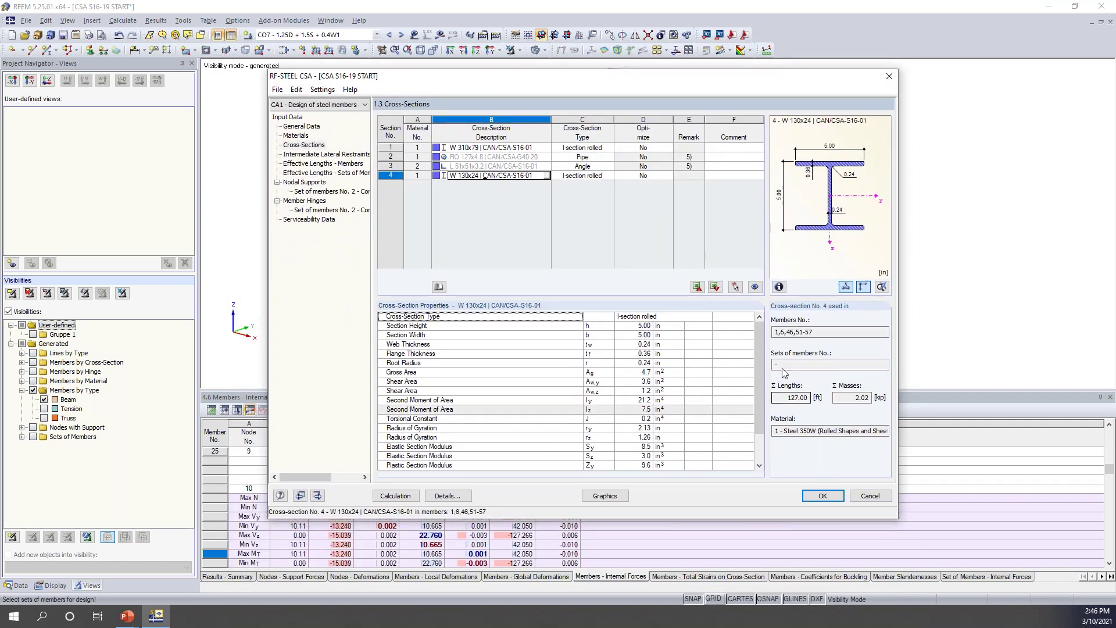
mouse_move(759, 336)
left_mouse_down()
mouse_move(758, 345)
mouse_move(760, 336)
left_mouse_up()
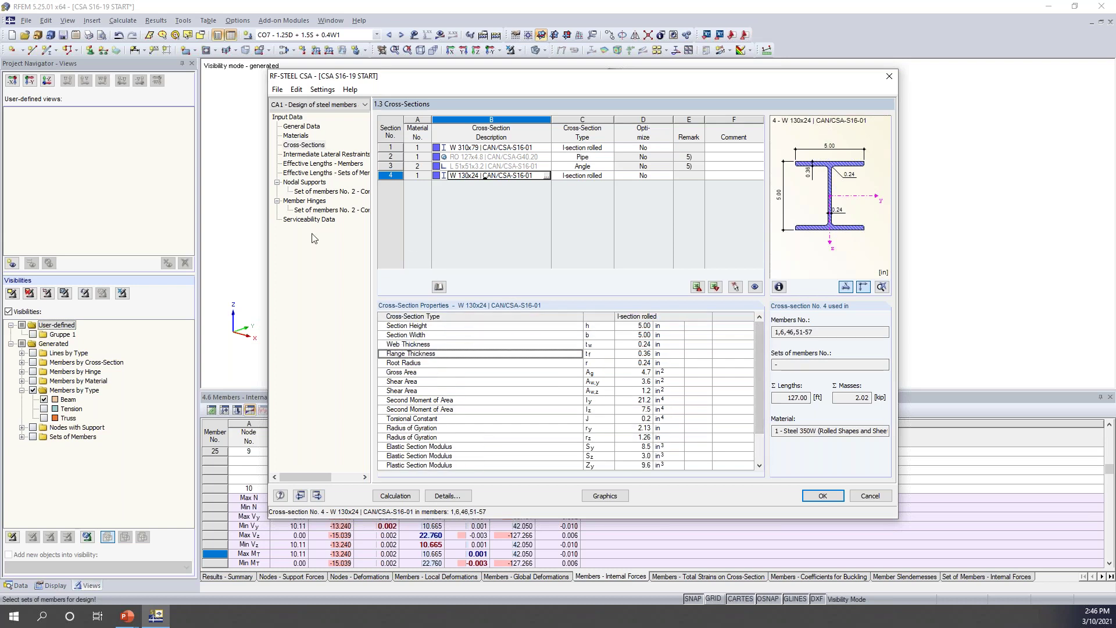
Activate intermediate lateral restraints for members 1 and 6
left_click(302, 154)
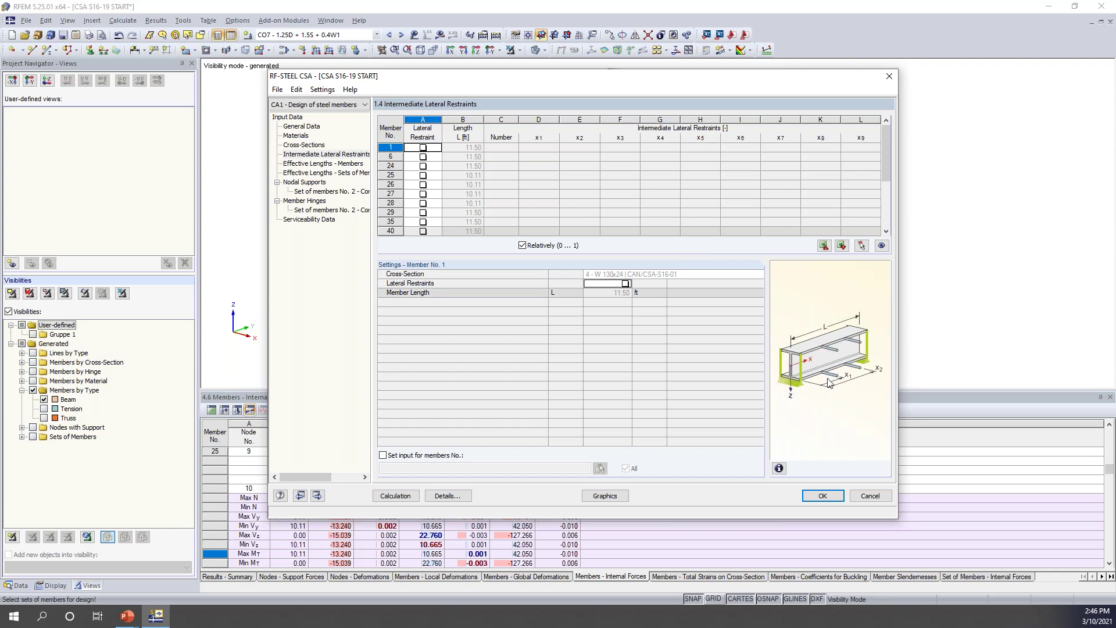
left_click(423, 147)
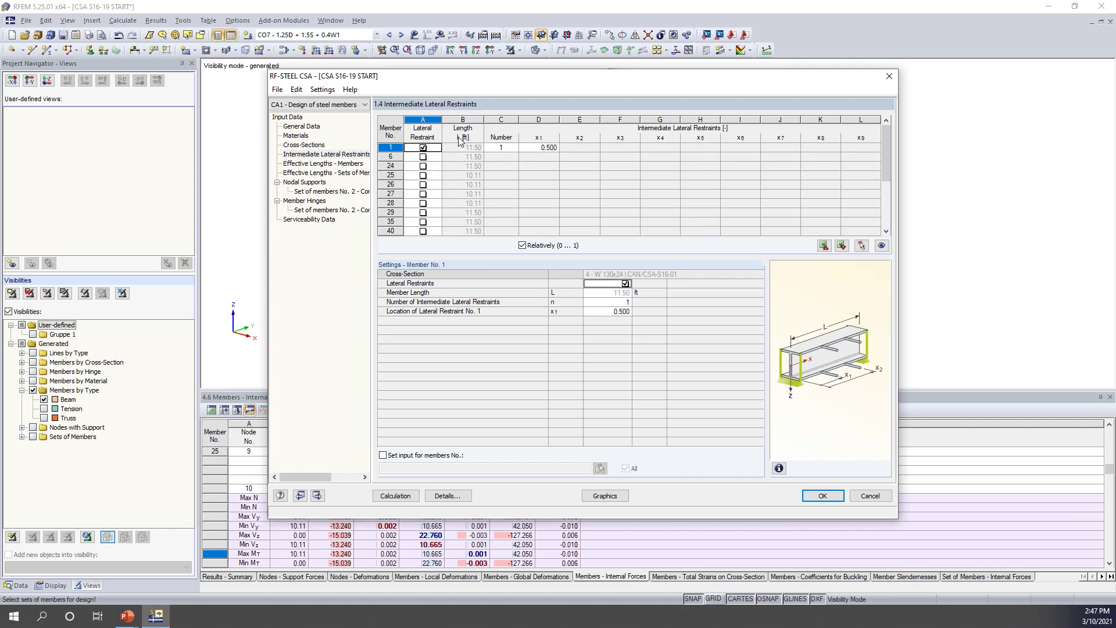
left_click_drag(509, 78, 480, 278)
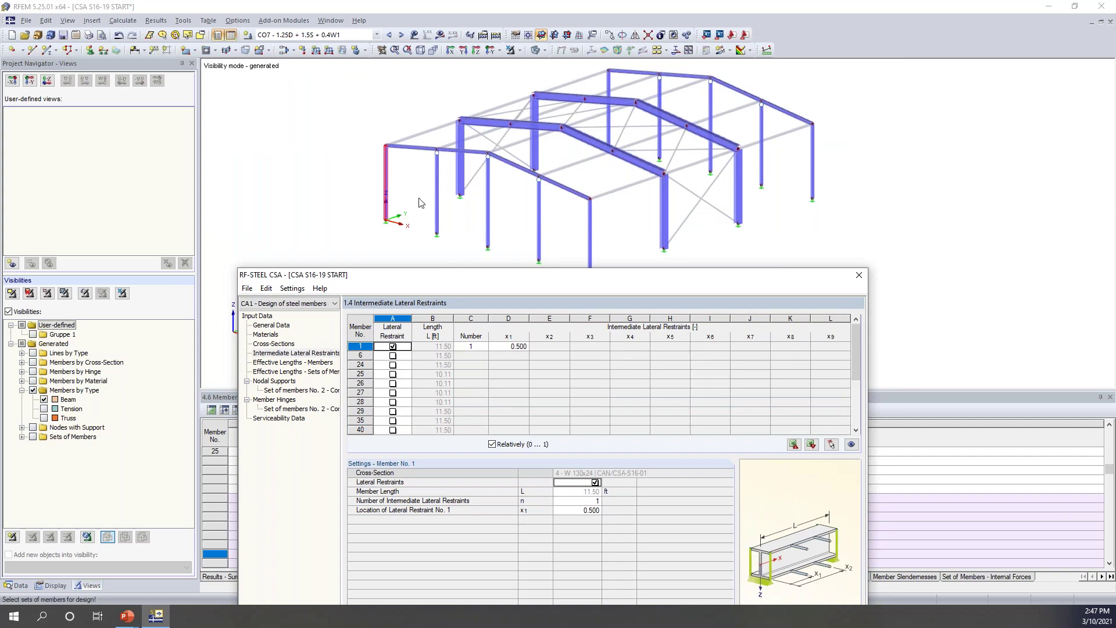
left_click(393, 356)
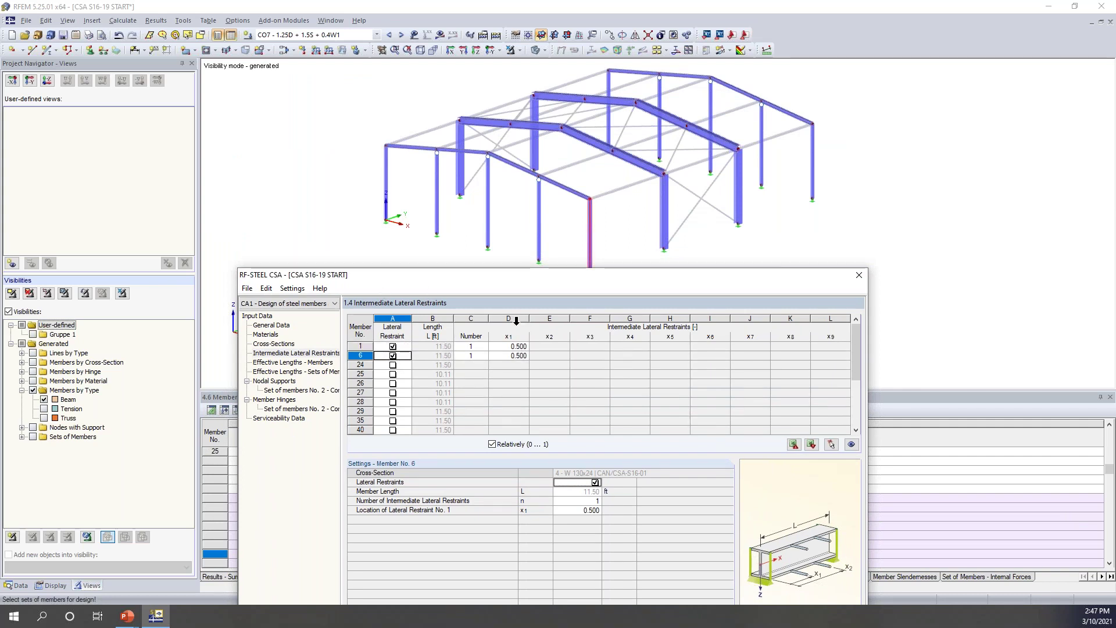
Set the number of intermediate lateral restraints on member 1 to 4
left_click(471, 346)
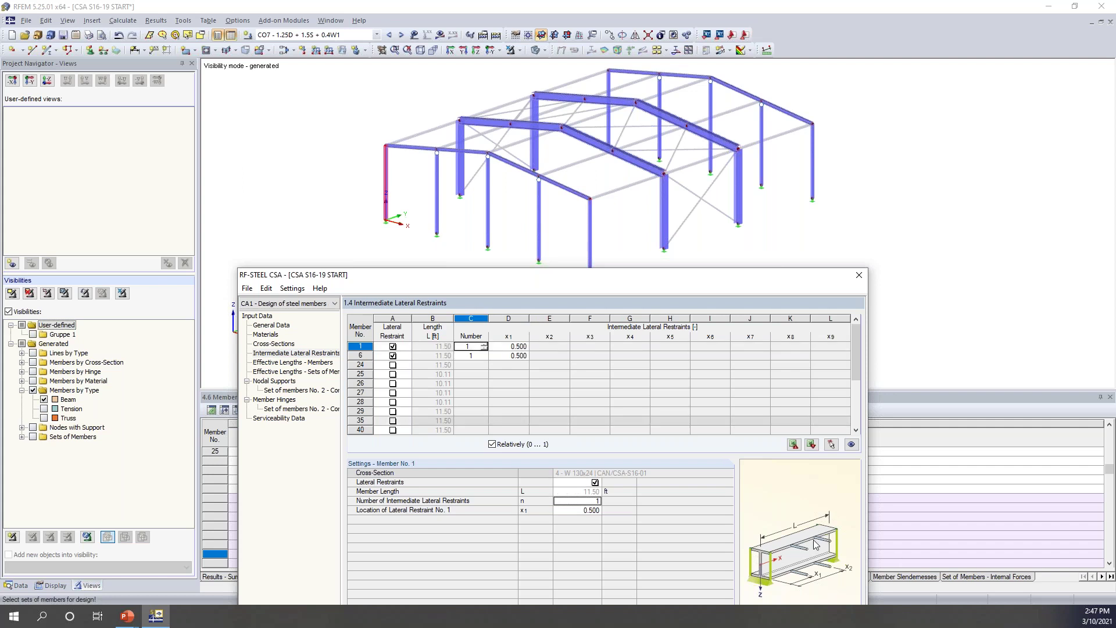
left_click(485, 344)
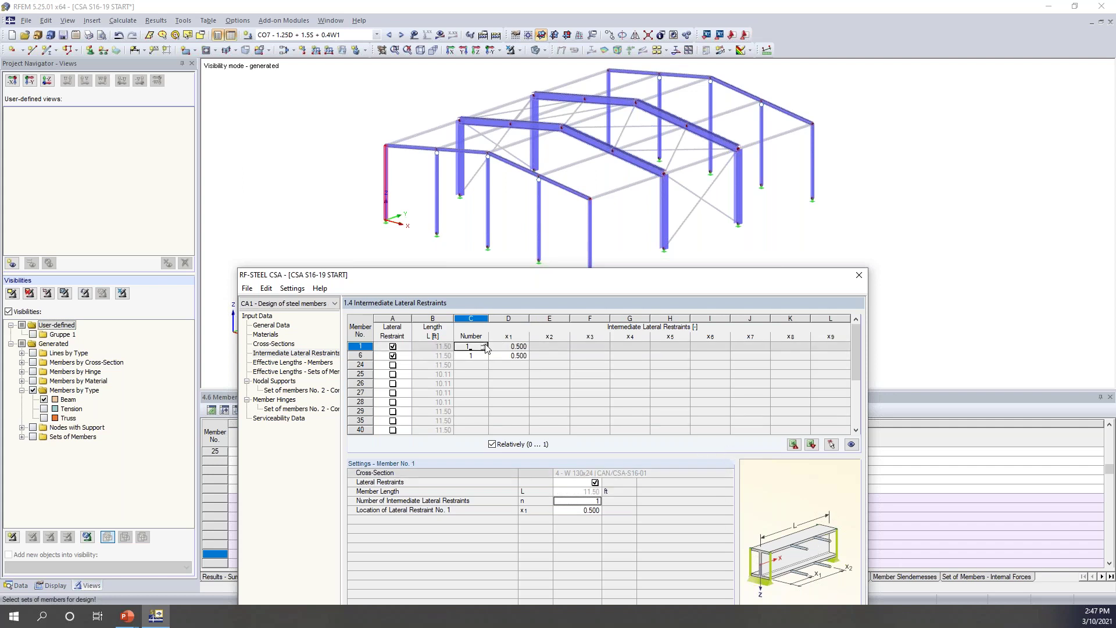
left_click(484, 345)
left_click(485, 344)
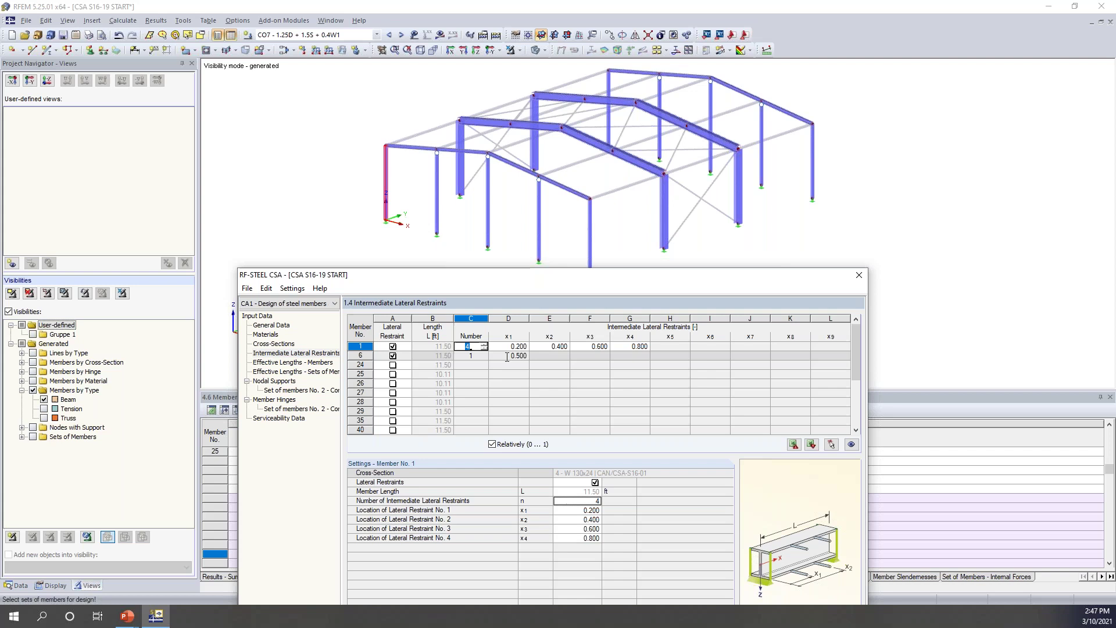
left_click_drag(633, 278, 668, 85)
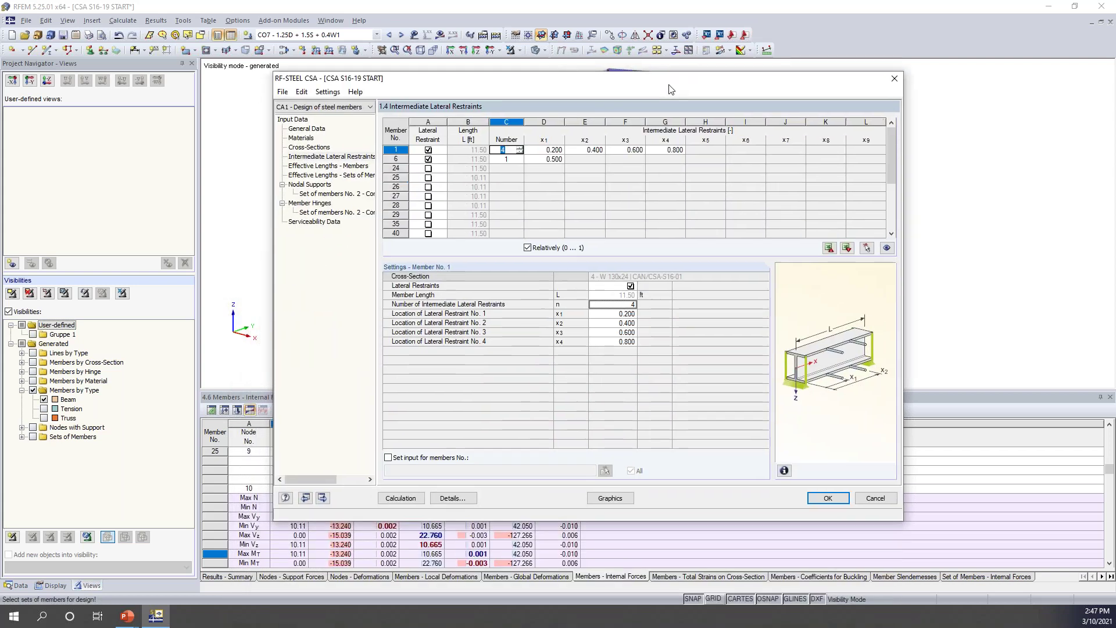
Remove the intermediate lateral restraints from members 1 and 6
left_click(427, 150)
left_click(428, 158)
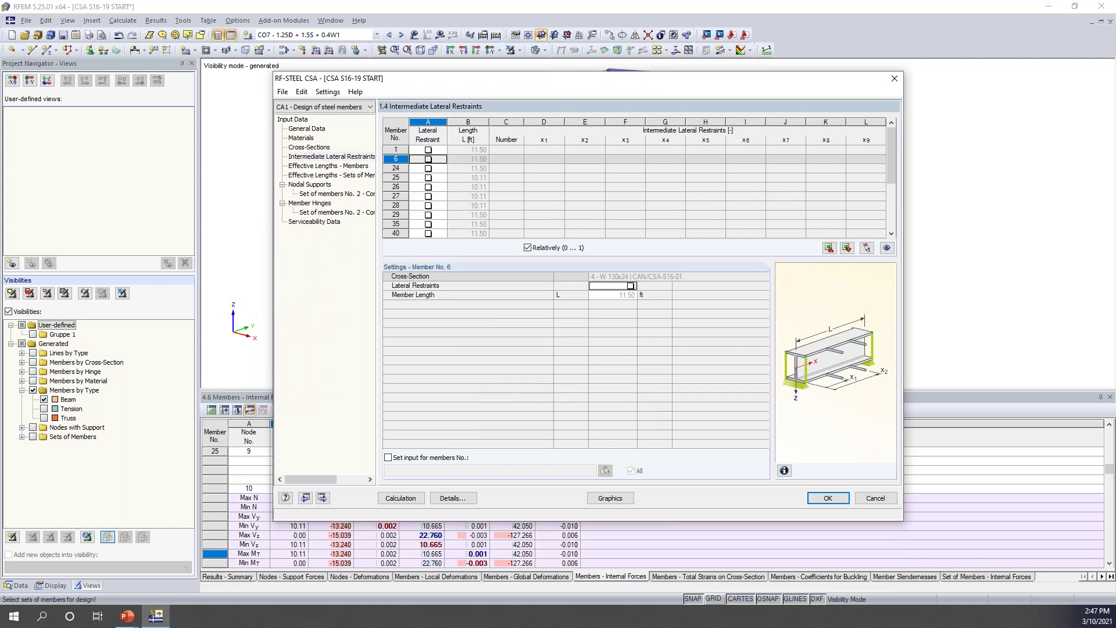
left_click(427, 168)
Examine the effective length settings for members 1 and 6 alongside their location in the model
left_click(361, 167)
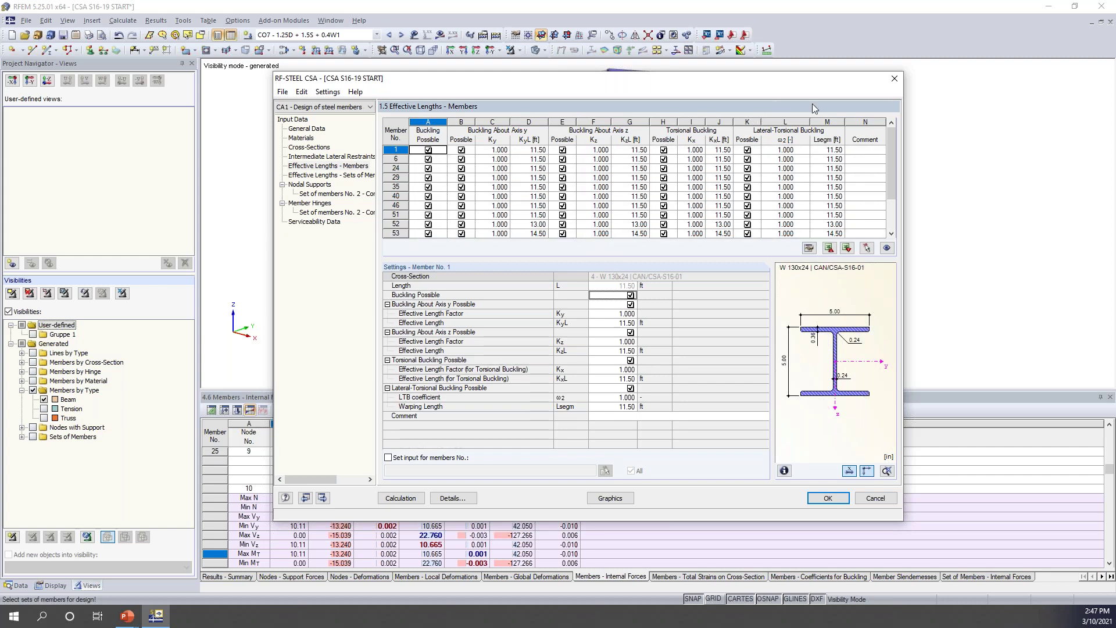
left_click_drag(753, 87, 725, 270)
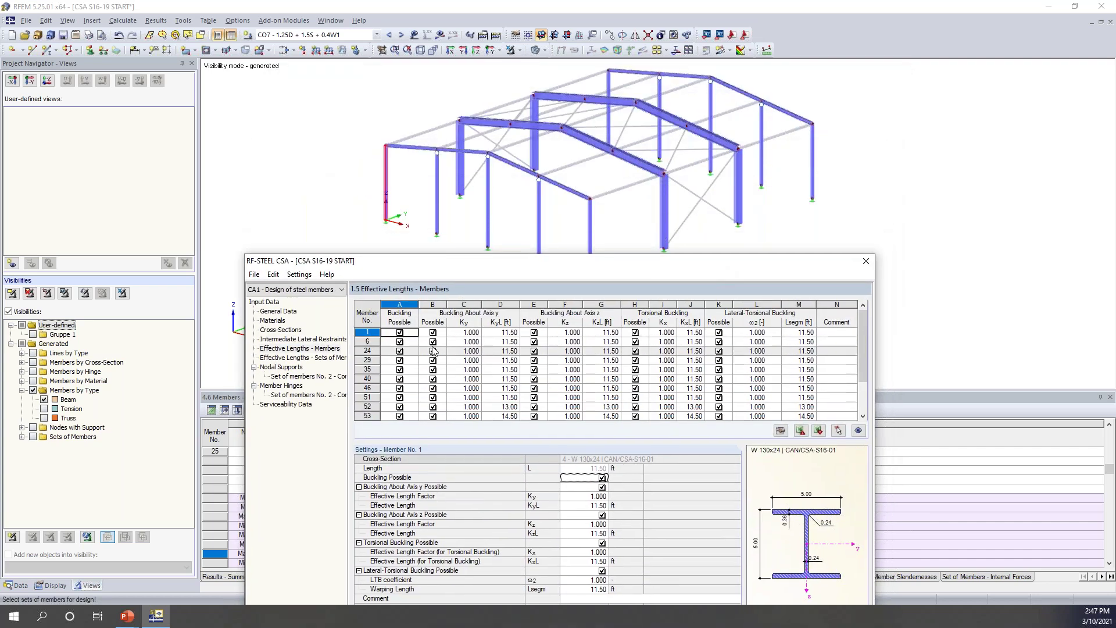
left_click(454, 335)
key("Down")
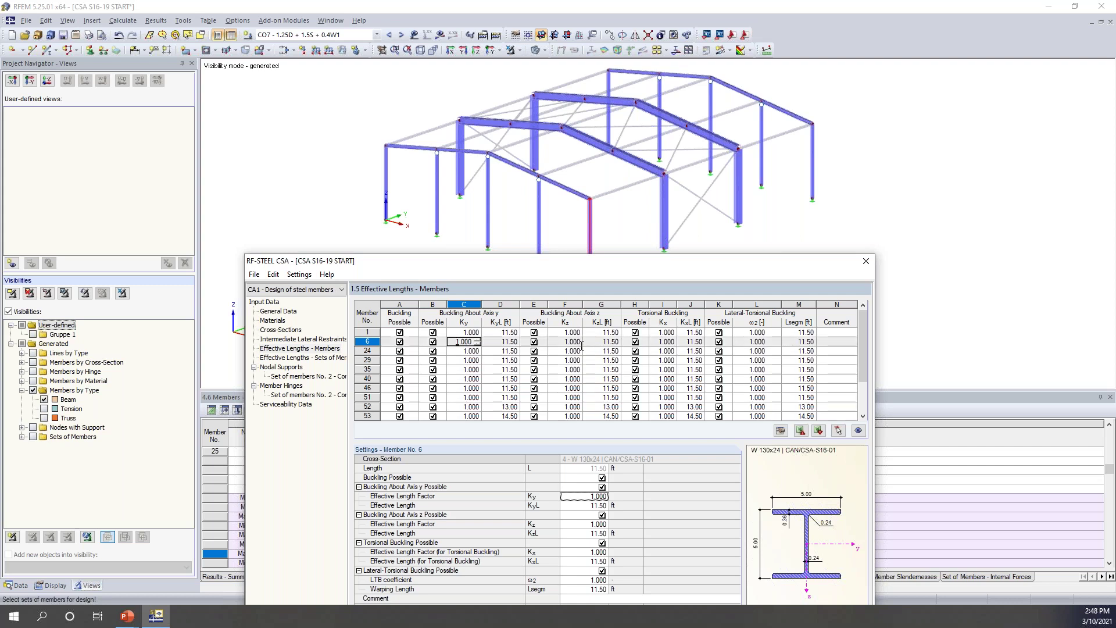
Try excluding buckling about axis z for member 1, and restore it as possible
left_click(534, 333)
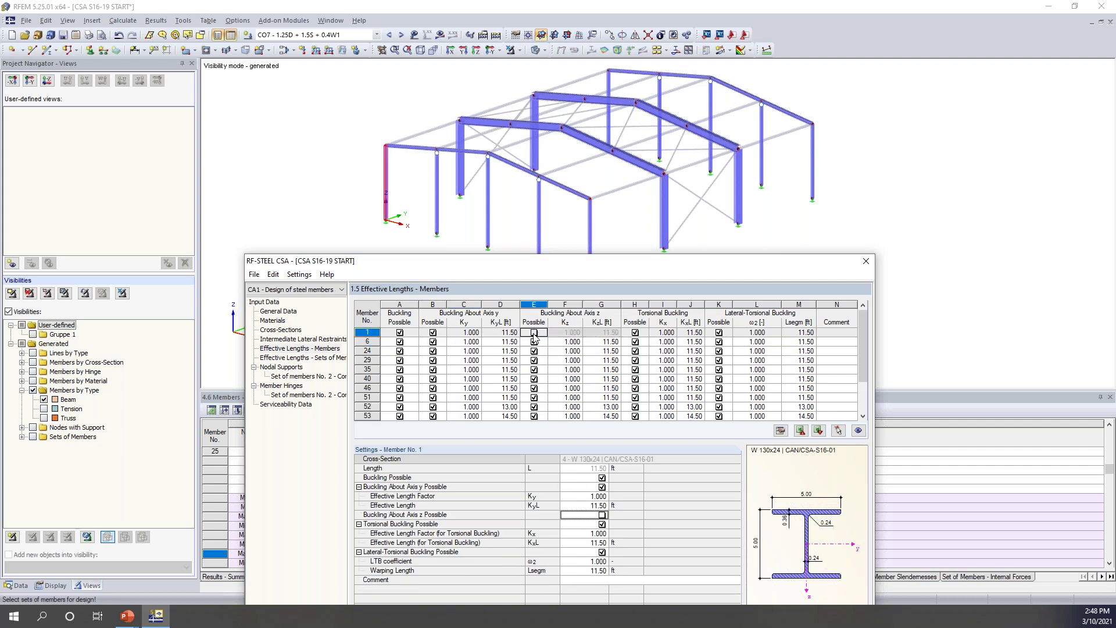
left_click(534, 333)
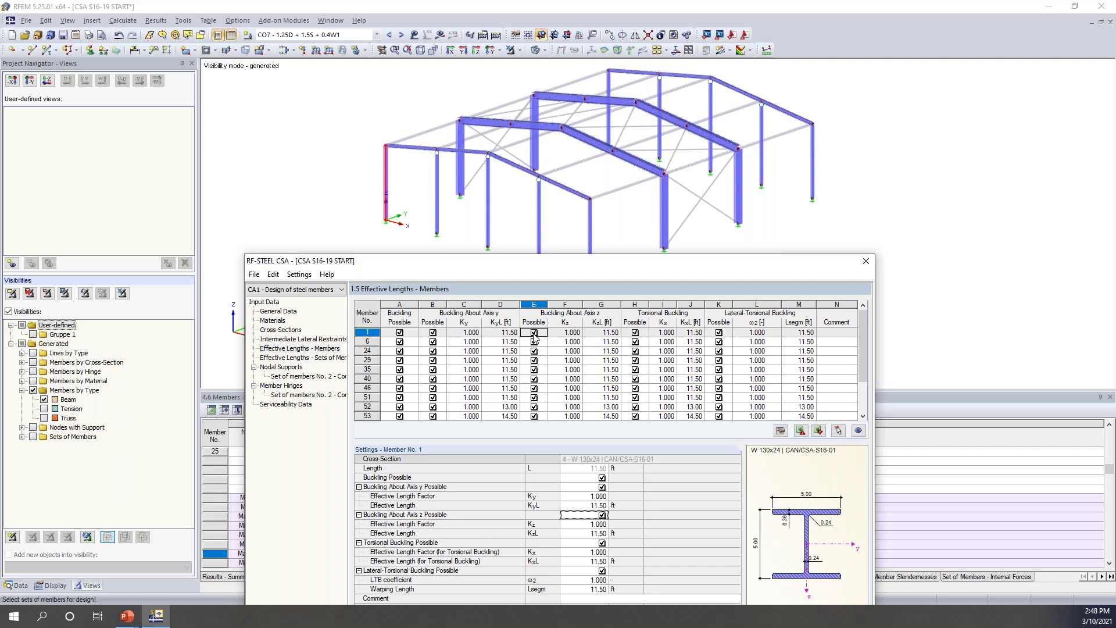
left_click_drag(559, 265, 583, 74)
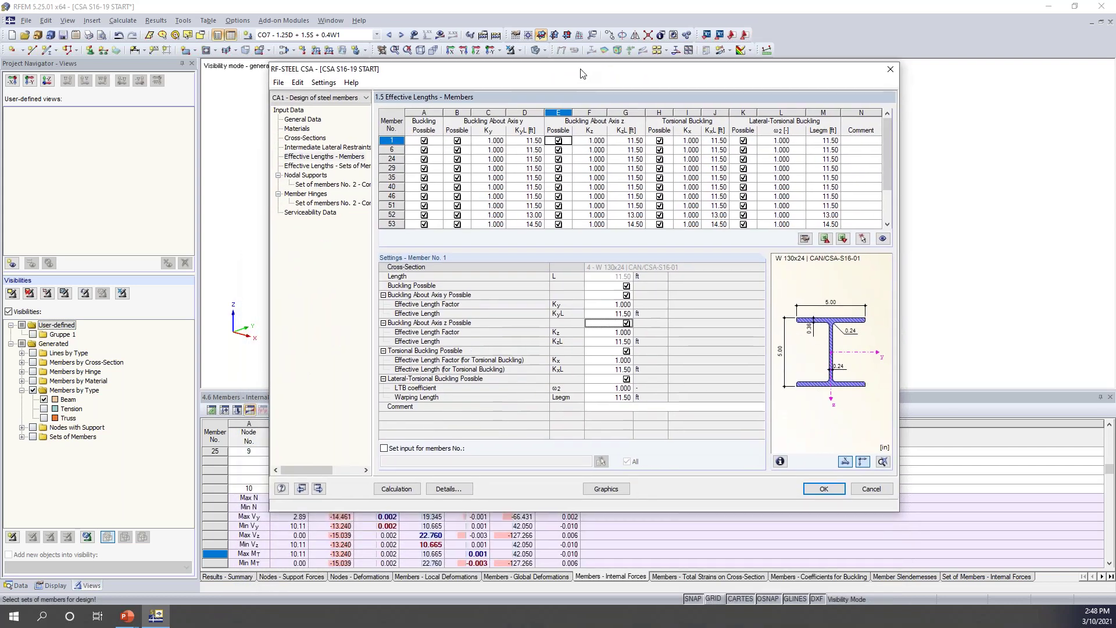
Compare the theoretical and recommended effective length factors offered for member 29, and leave its factors as they are
left_click(494, 159)
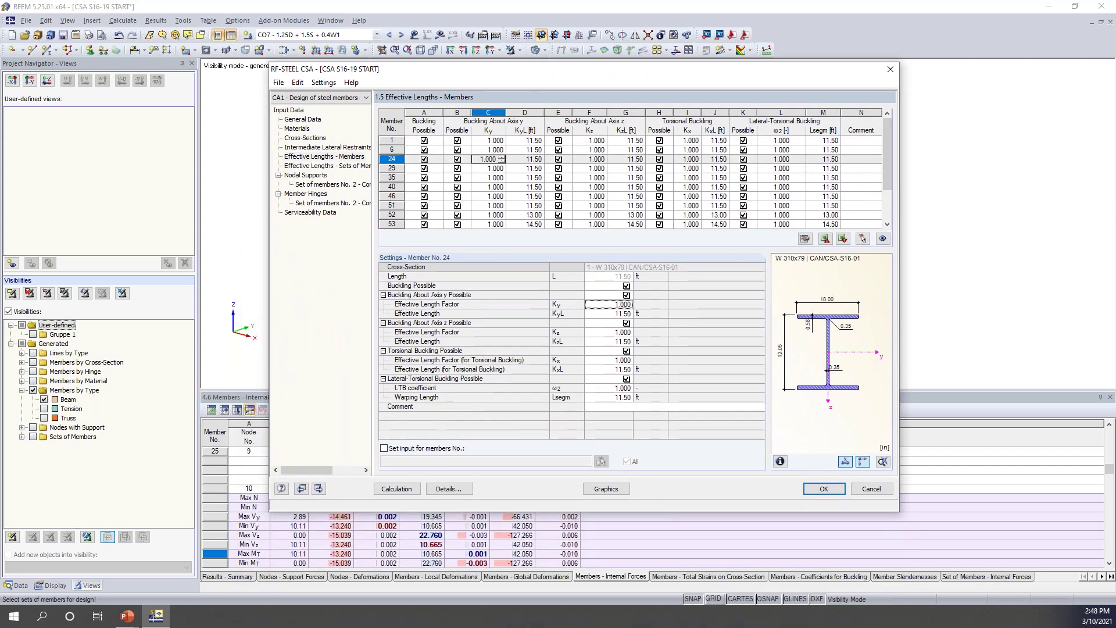
left_click(489, 168)
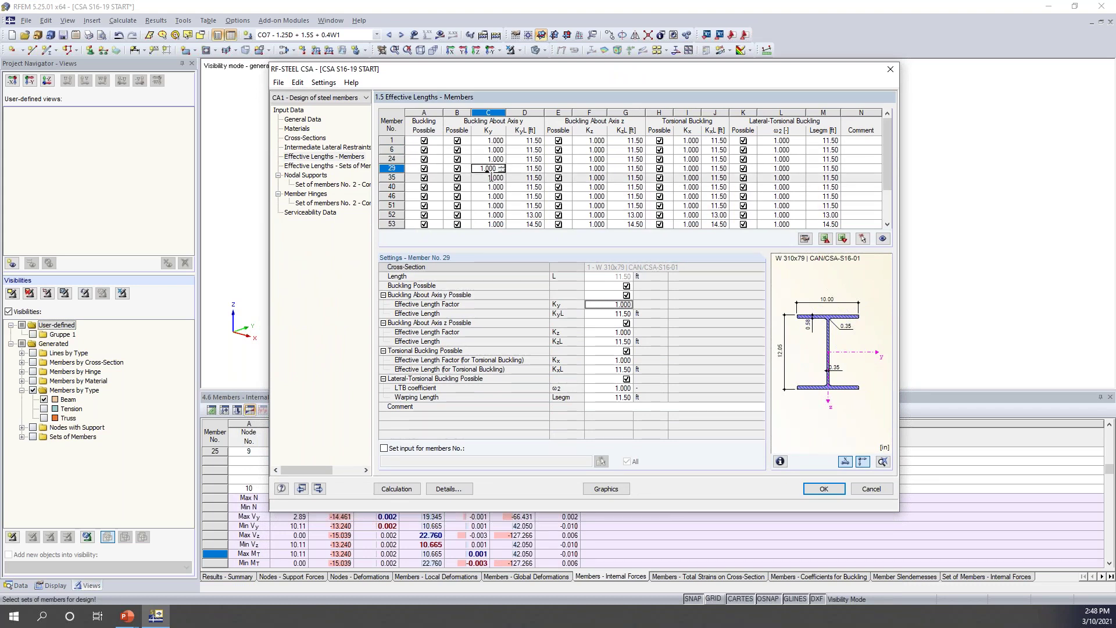
left_click(603, 303)
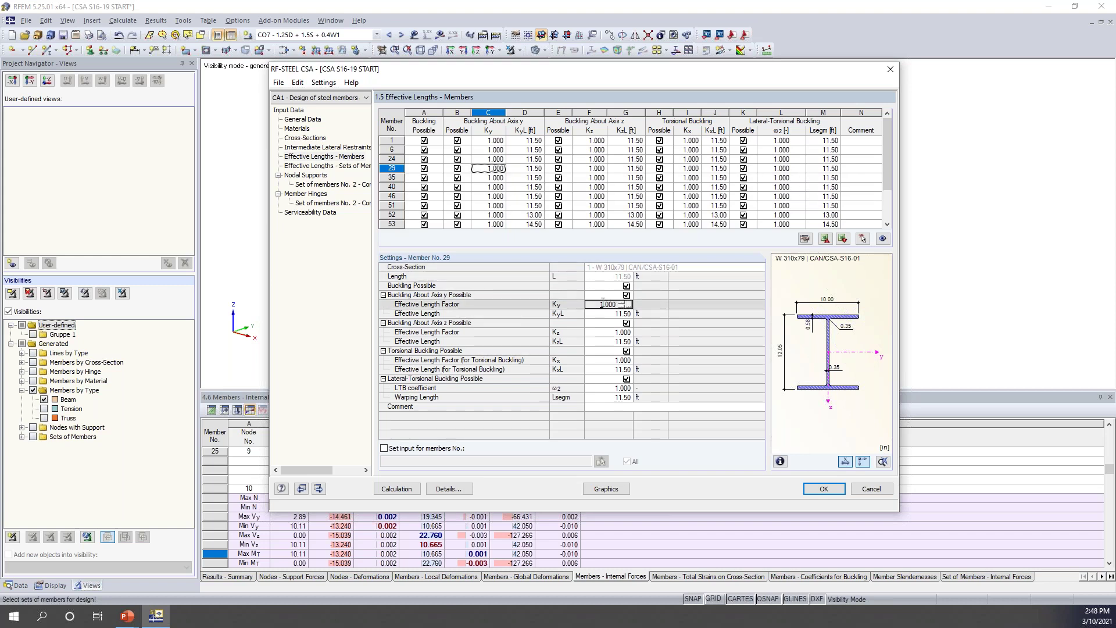
left_click(628, 305)
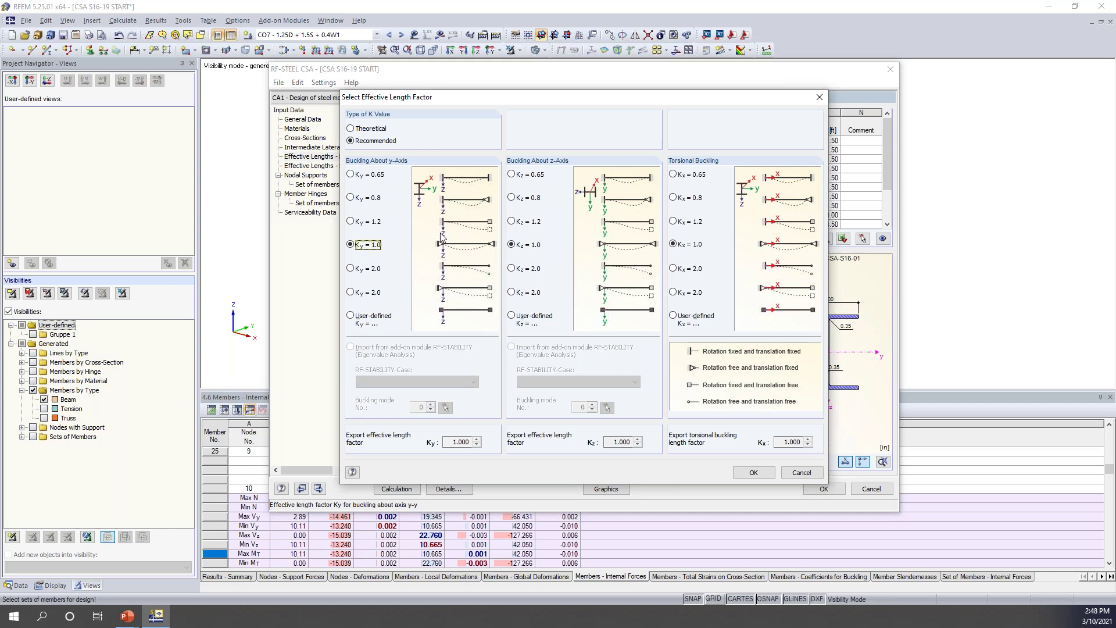
left_click(379, 130)
left_click(376, 142)
left_click(801, 472)
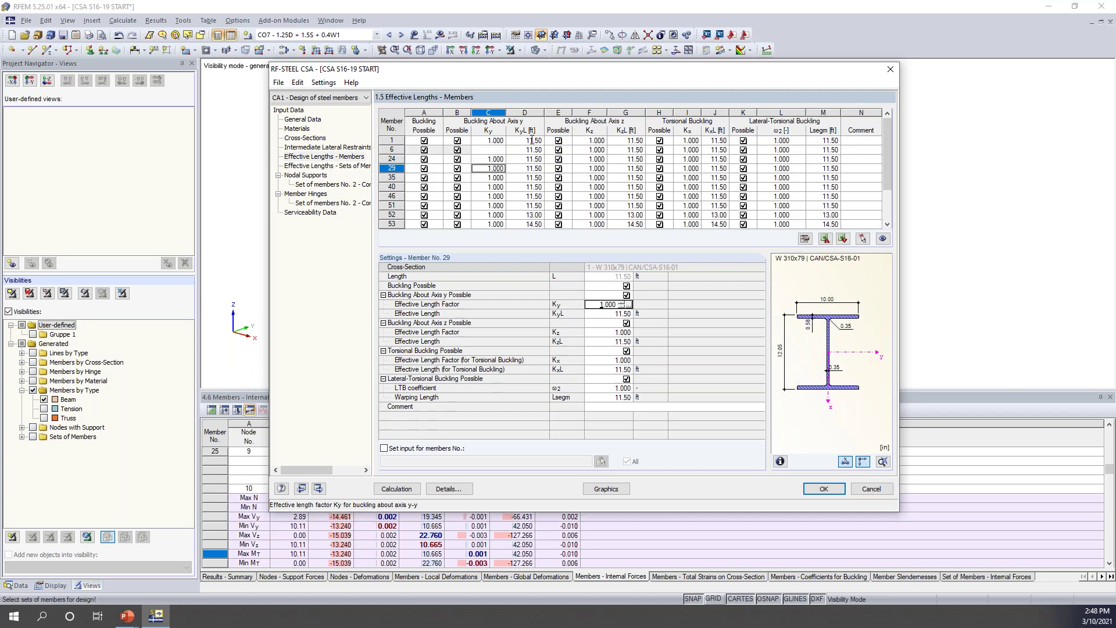
Locate members 29 and 24 in the building model alongside their effective length settings
left_click_drag(531, 70, 515, 278)
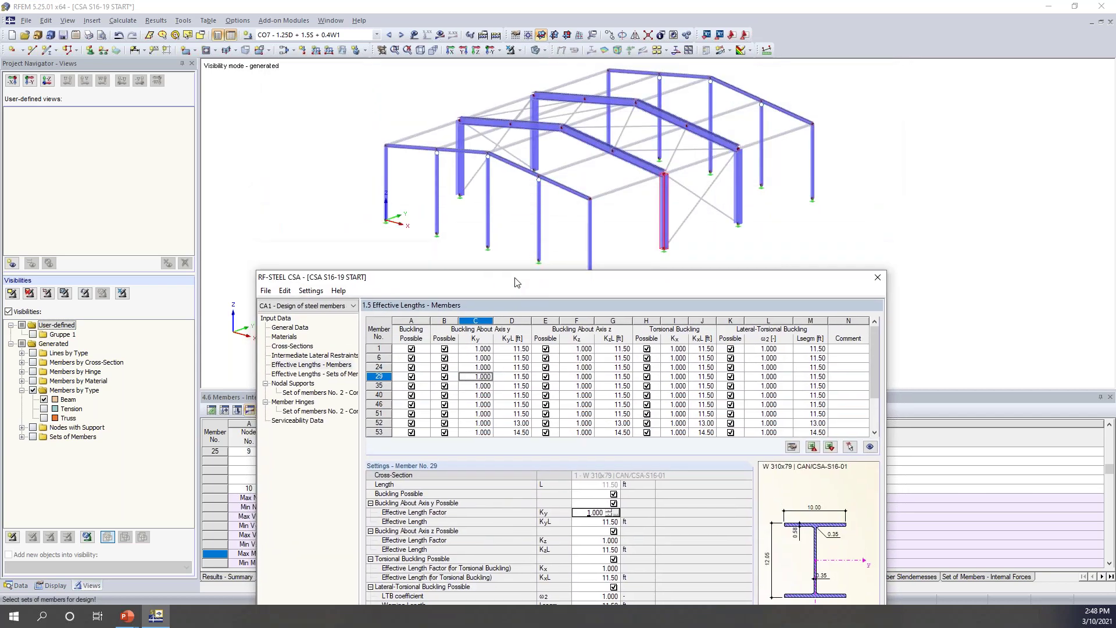
left_click(510, 365)
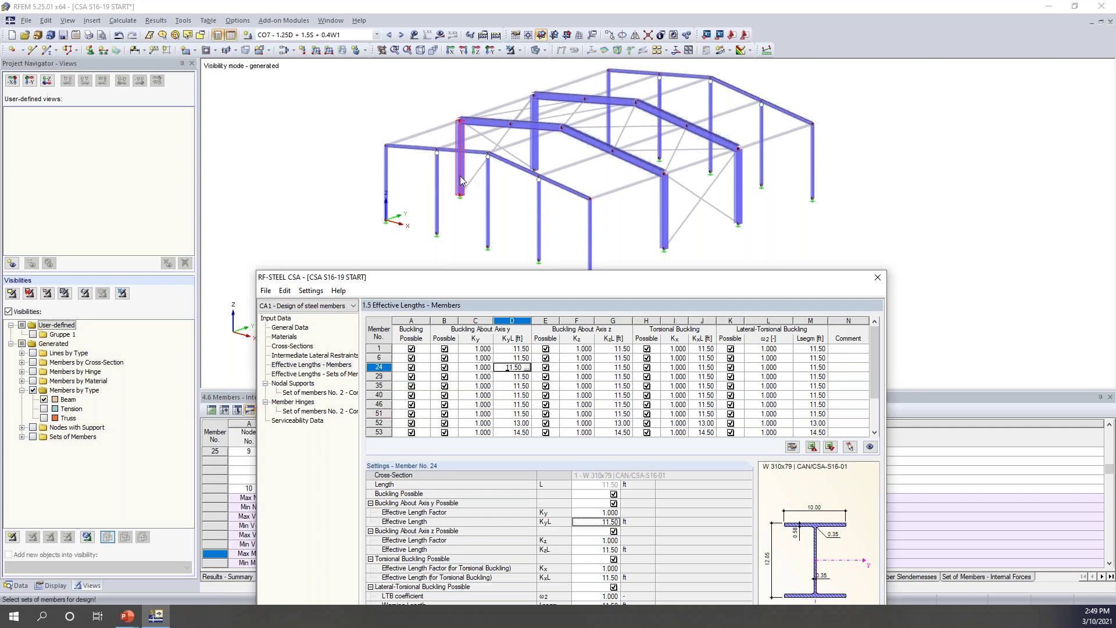
left_click_drag(560, 285, 583, 91)
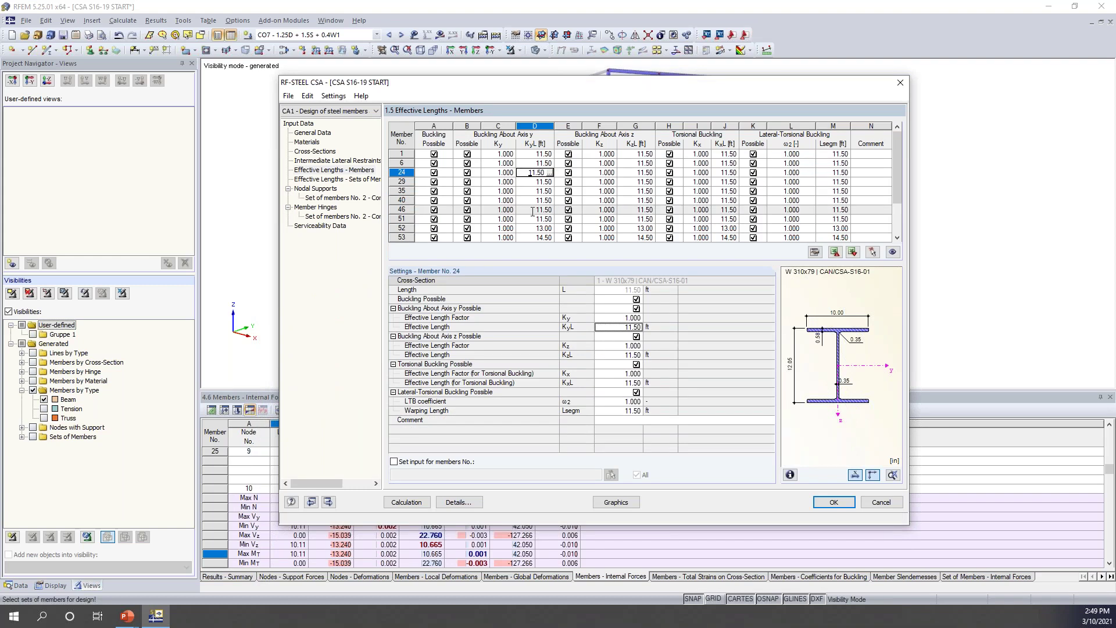
mouse_move(544, 90)
left_mouse_down()
mouse_move(536, 263)
mouse_move(560, 75)
left_mouse_up()
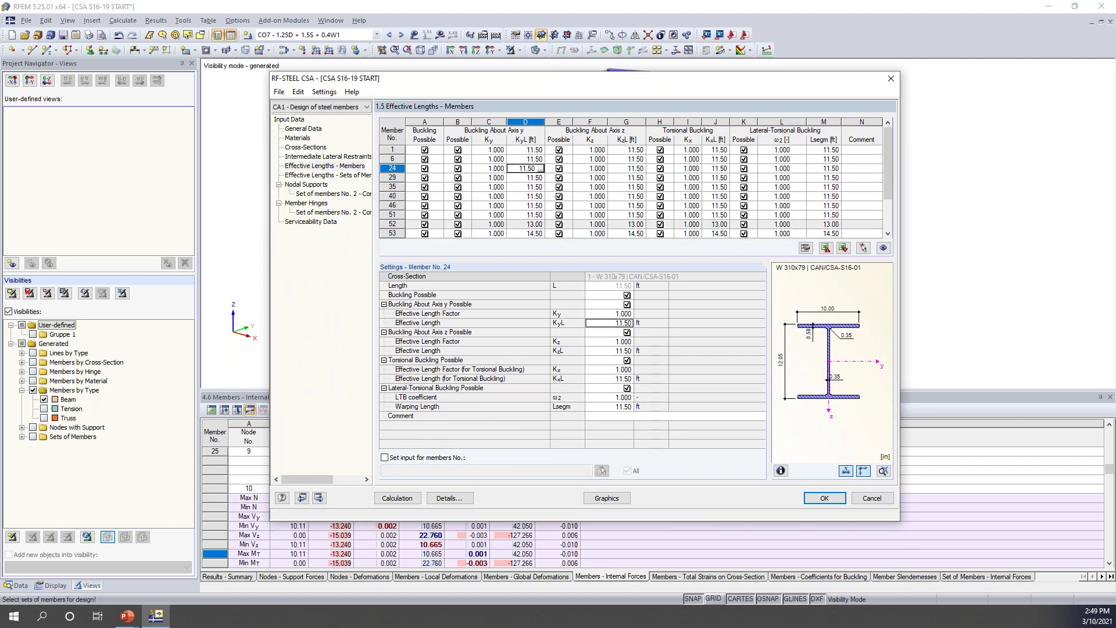
Examine the effective lengths for set of members 2 alongside its location in the building model
left_click(327, 175)
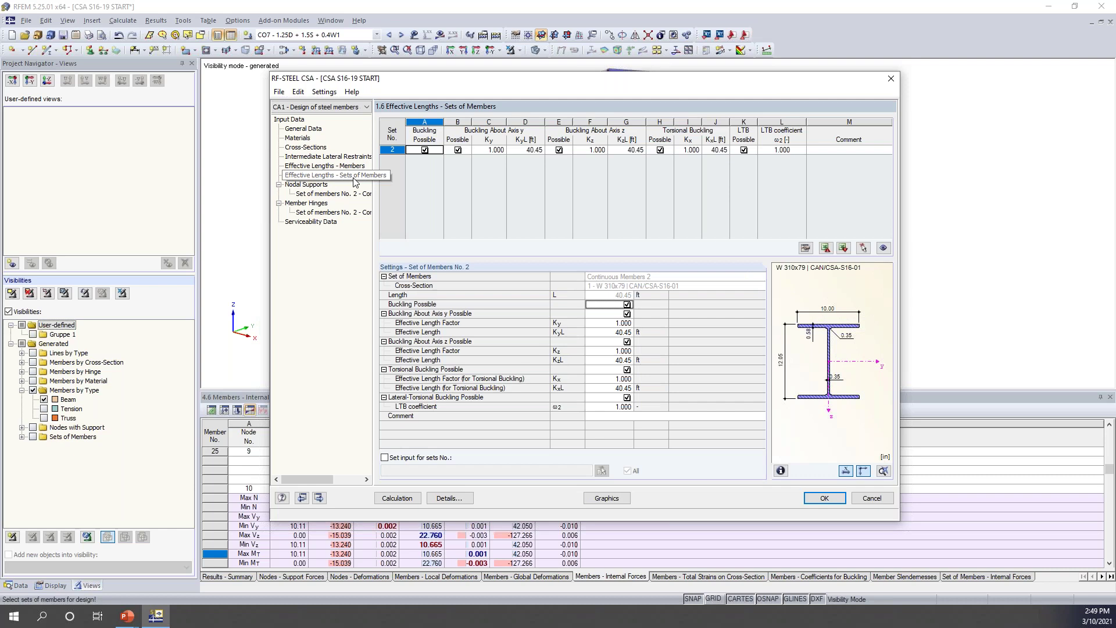
left_click_drag(532, 78, 515, 285)
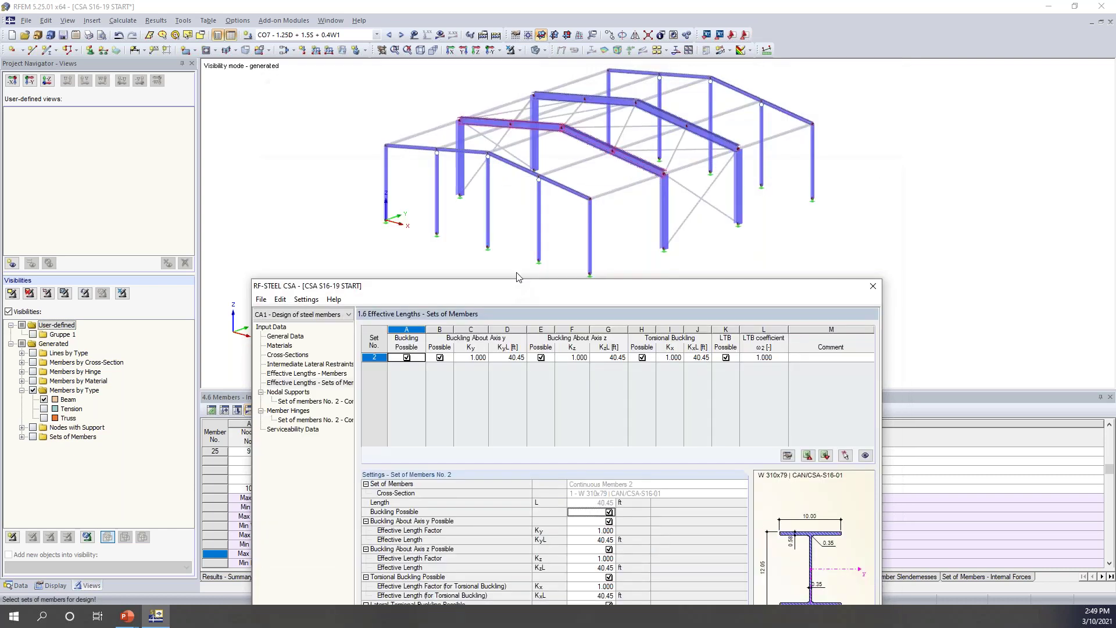
left_click_drag(639, 290, 655, 107)
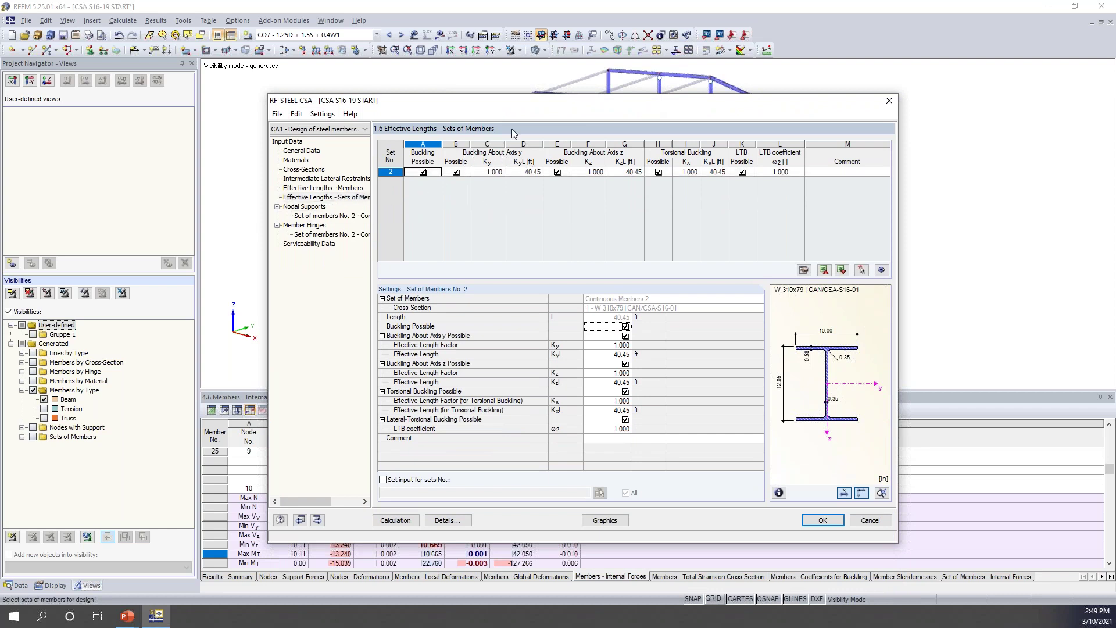
left_click(630, 173)
type("4")
key("Escape")
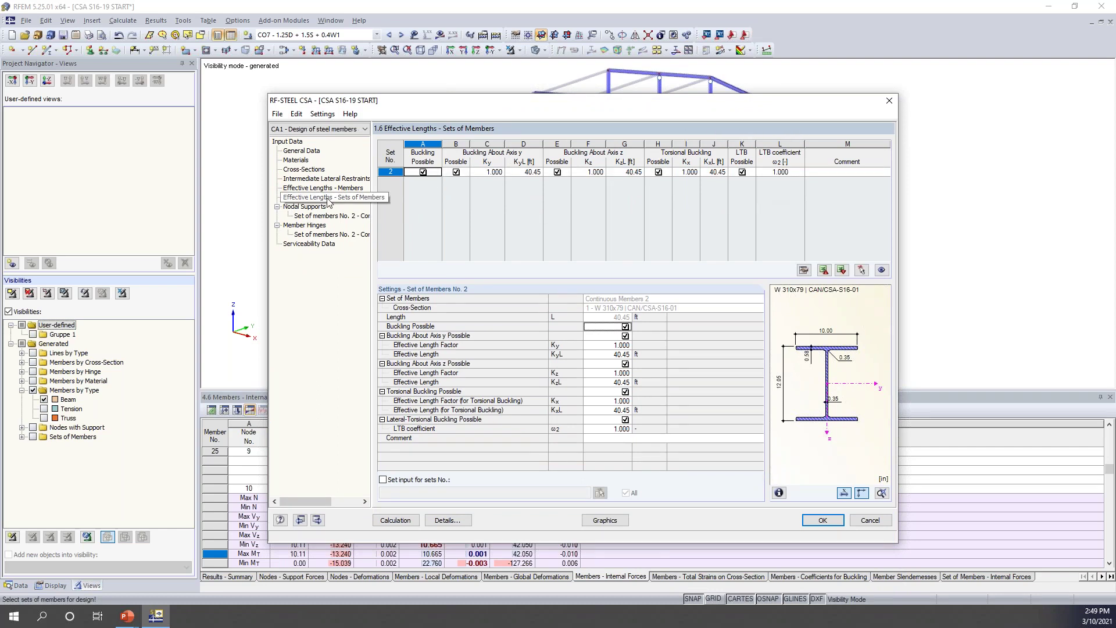
Review the nodal supports of set of members 2, with the preview isolating the set in its local coordinate system
left_click(317, 215)
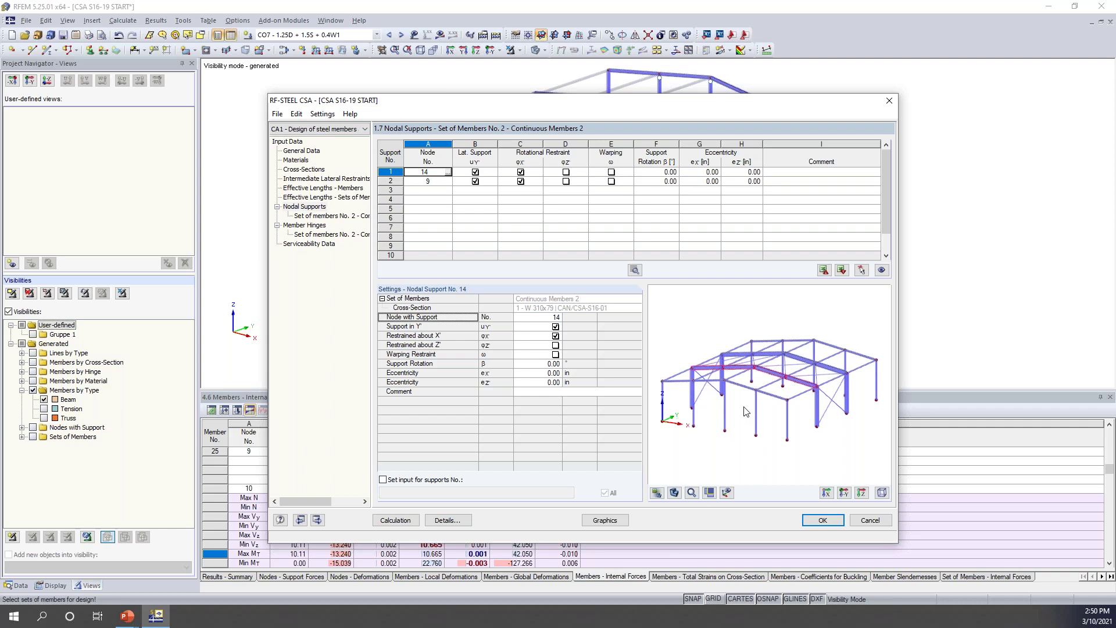
scroll(746, 411, "up", 1)
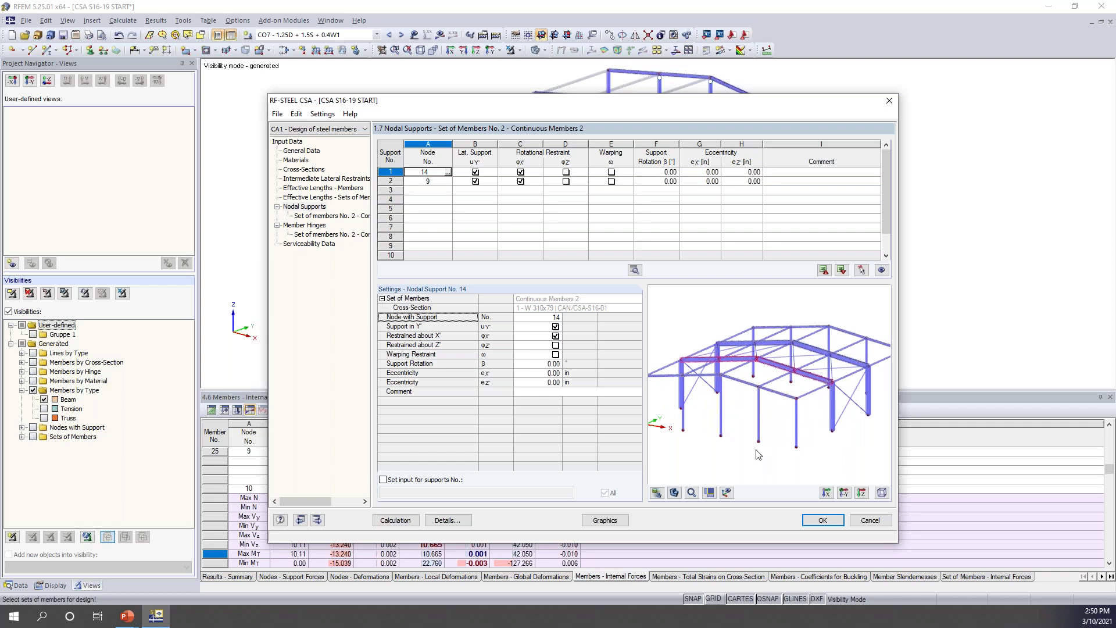
middle_click_drag(767, 419, 759, 388)
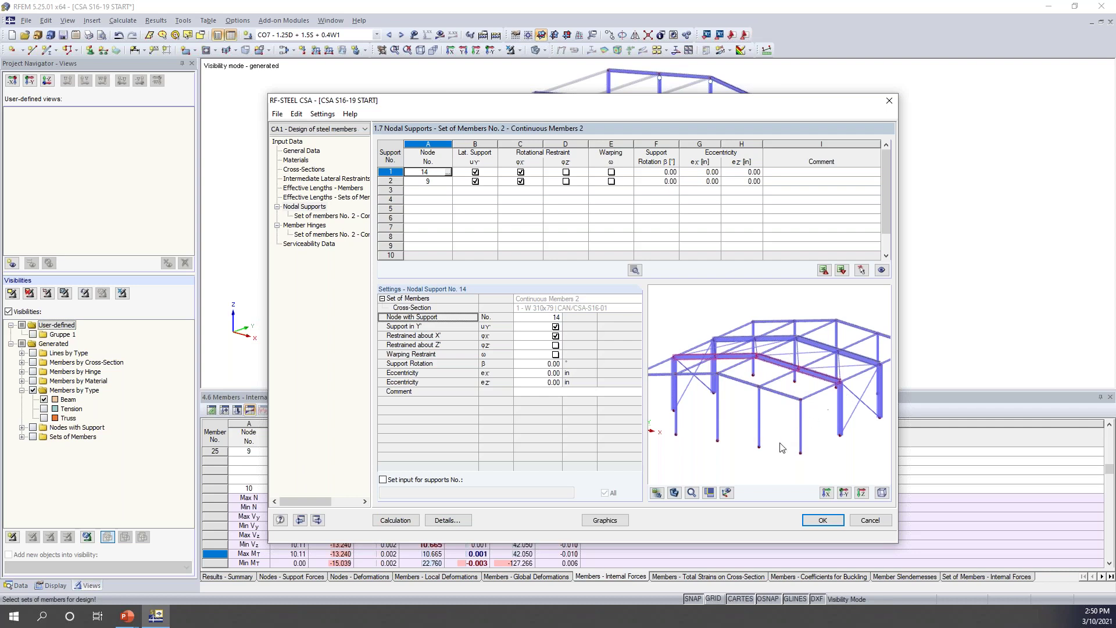
left_click(726, 492)
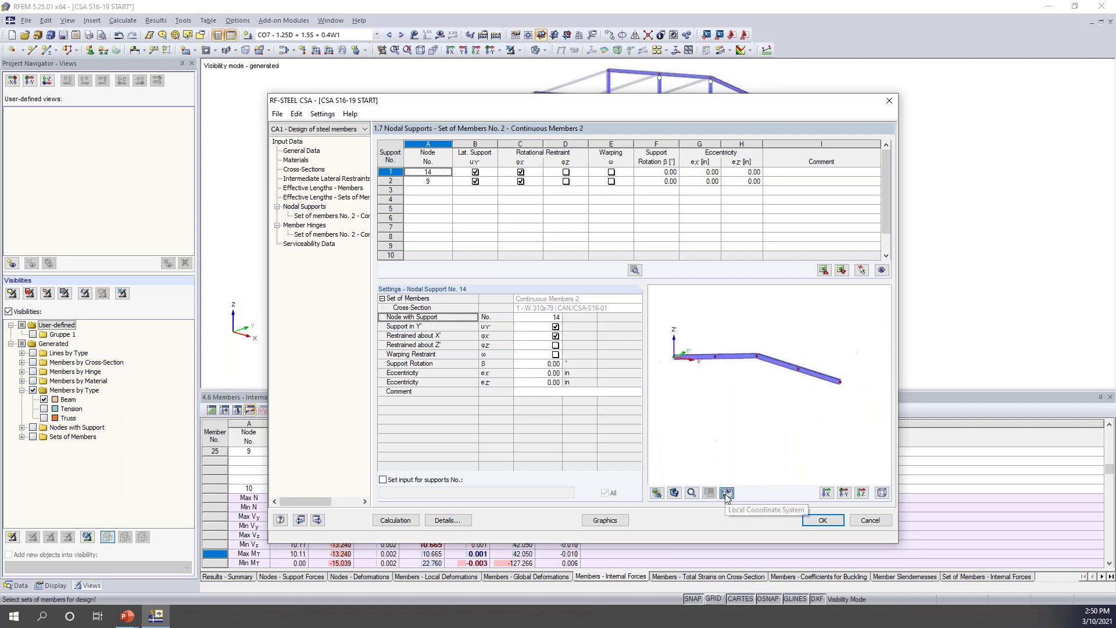
middle_click_drag(766, 383, 778, 388)
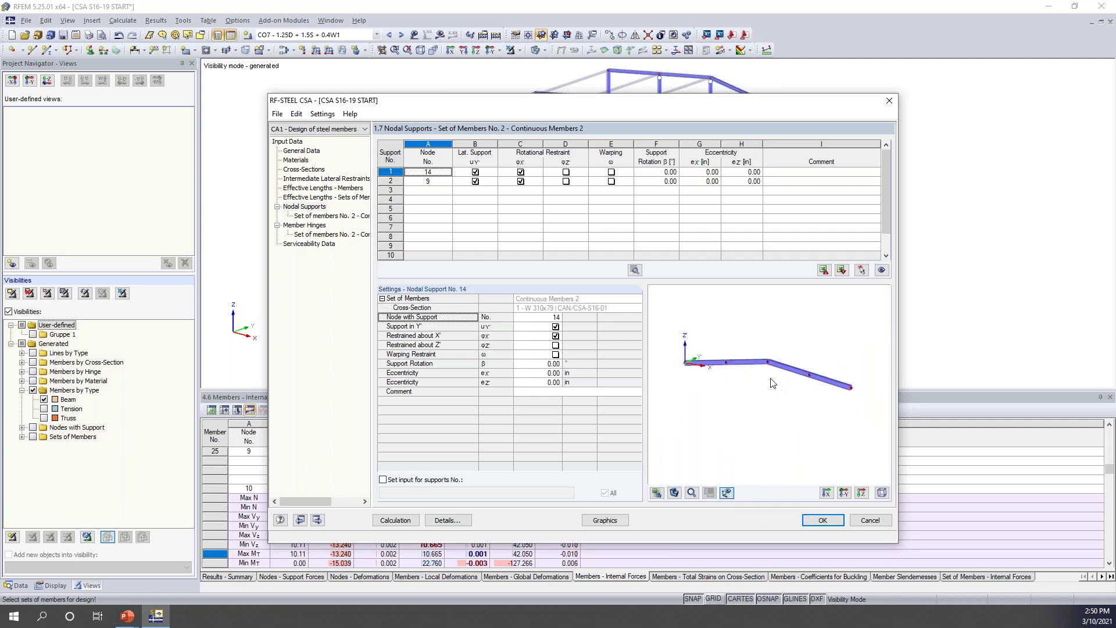
scroll(778, 389, "up", 2)
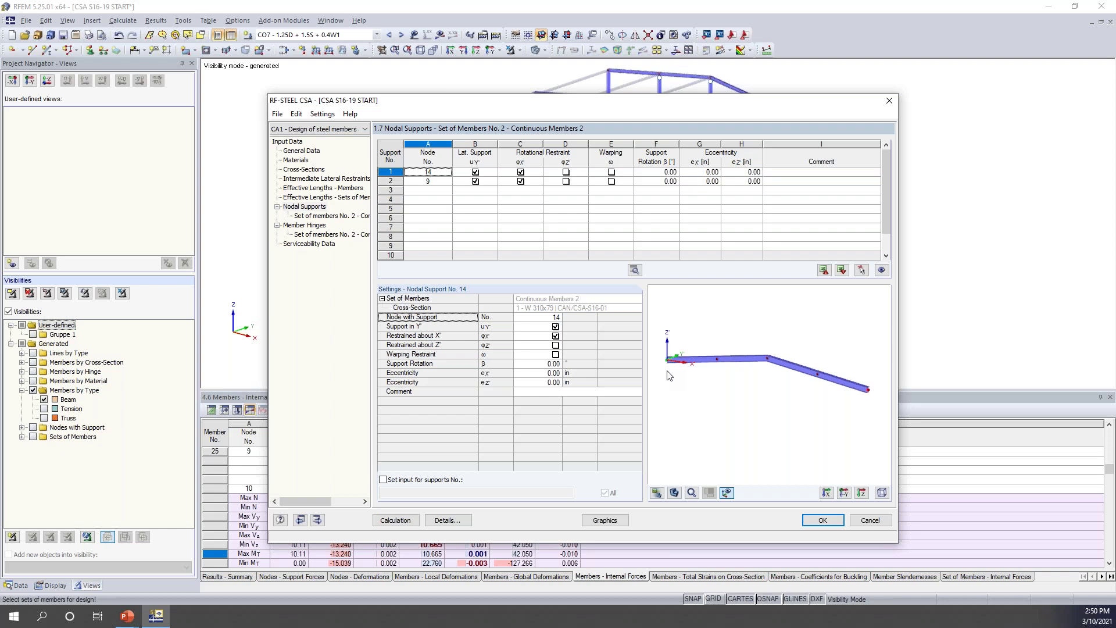
scroll(671, 367, "up", 1)
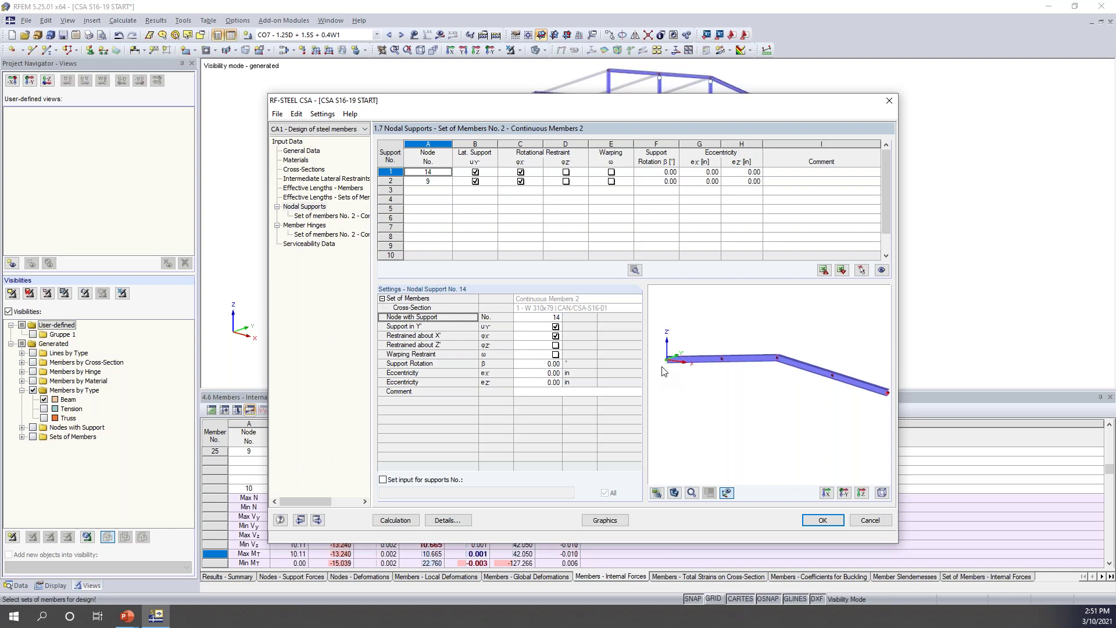
Inspect the nodal support at node 14 in the unrendered preview and locate that node in the building model
left_click(673, 493)
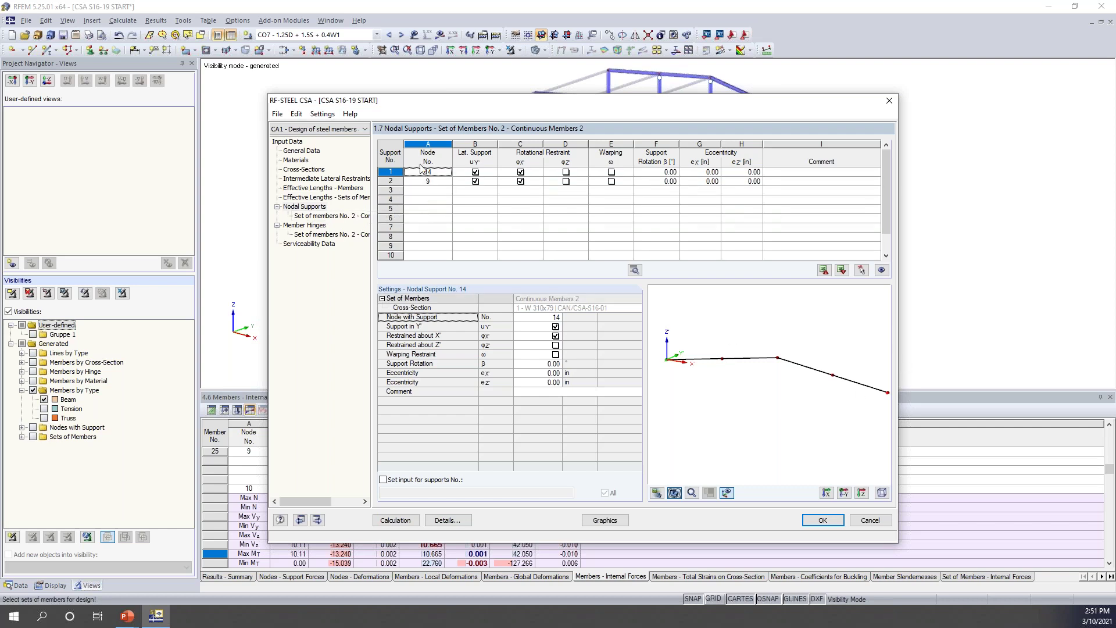
scroll(668, 363, "up", 5)
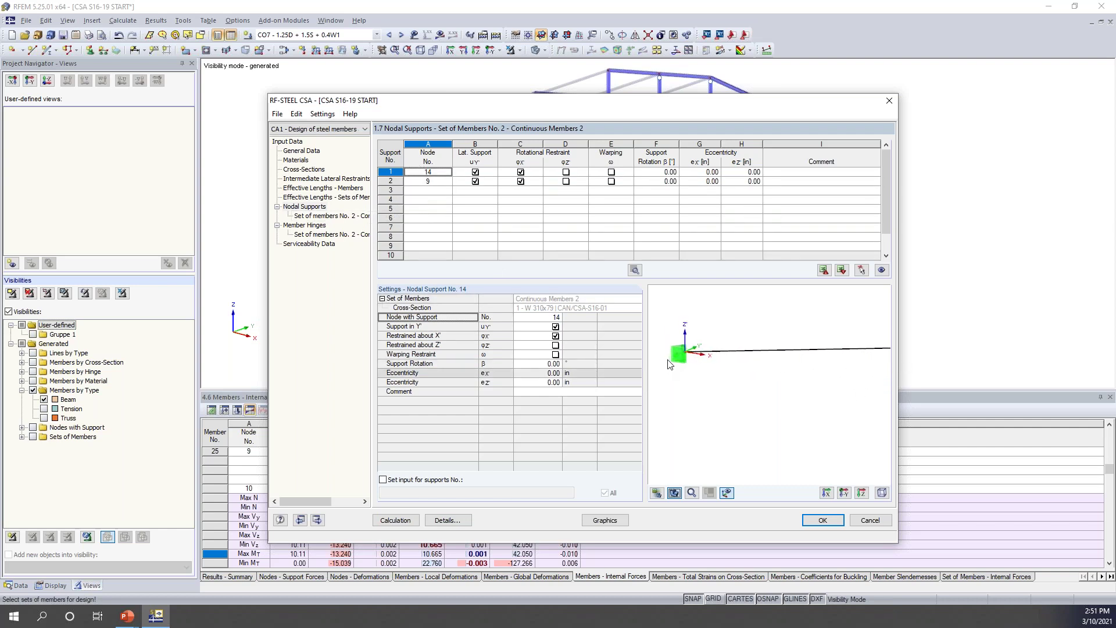
scroll(669, 365, "up", 1)
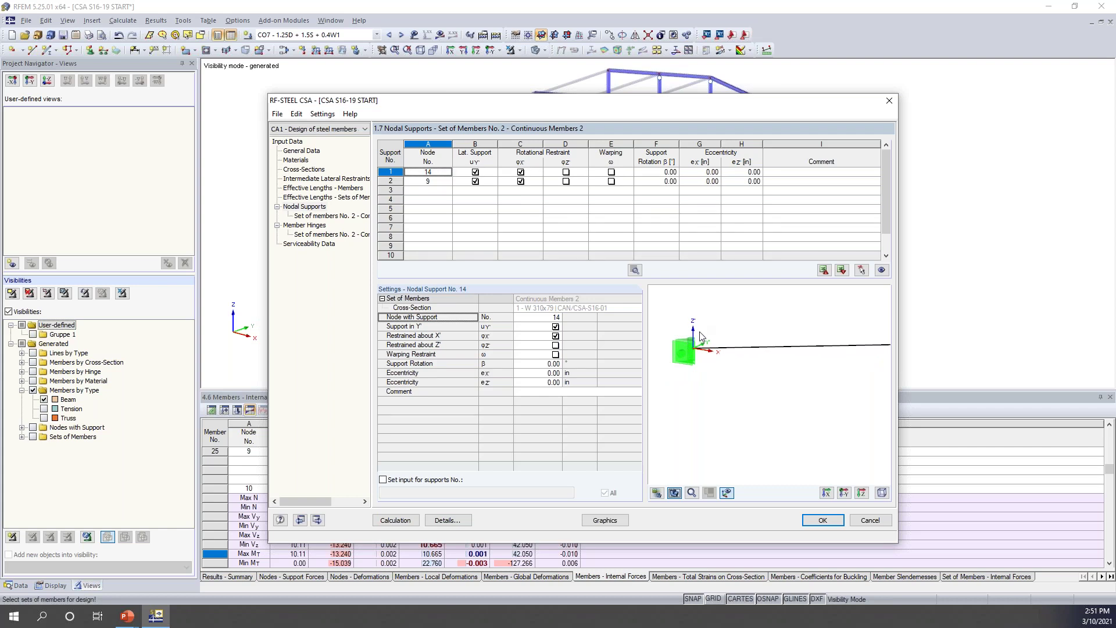
left_click_drag(642, 103, 651, 289)
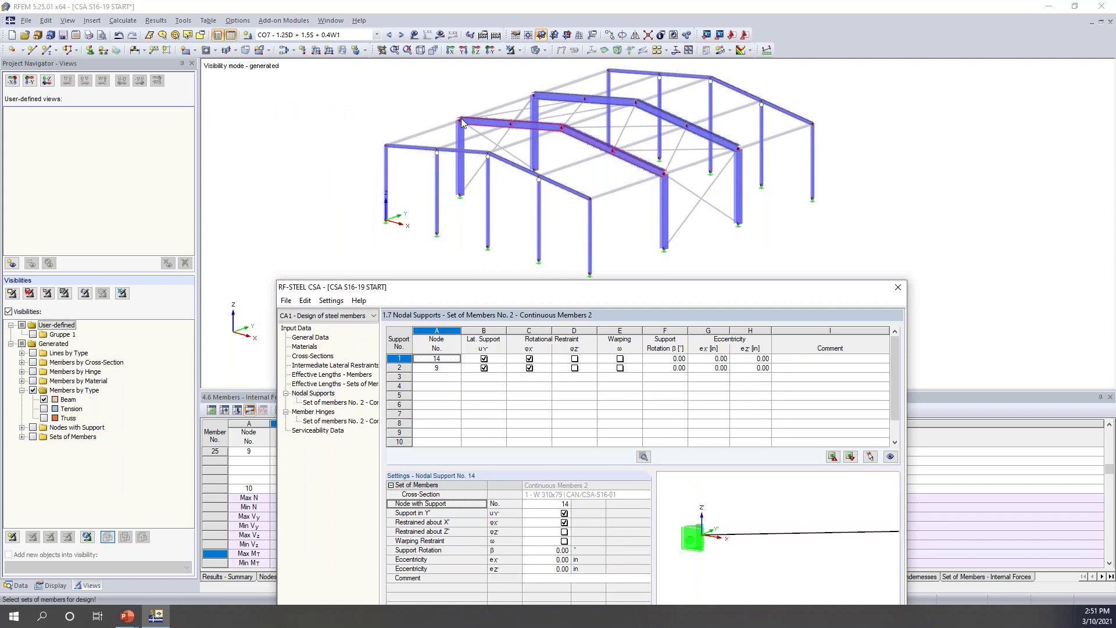
left_click_drag(552, 297, 535, 108)
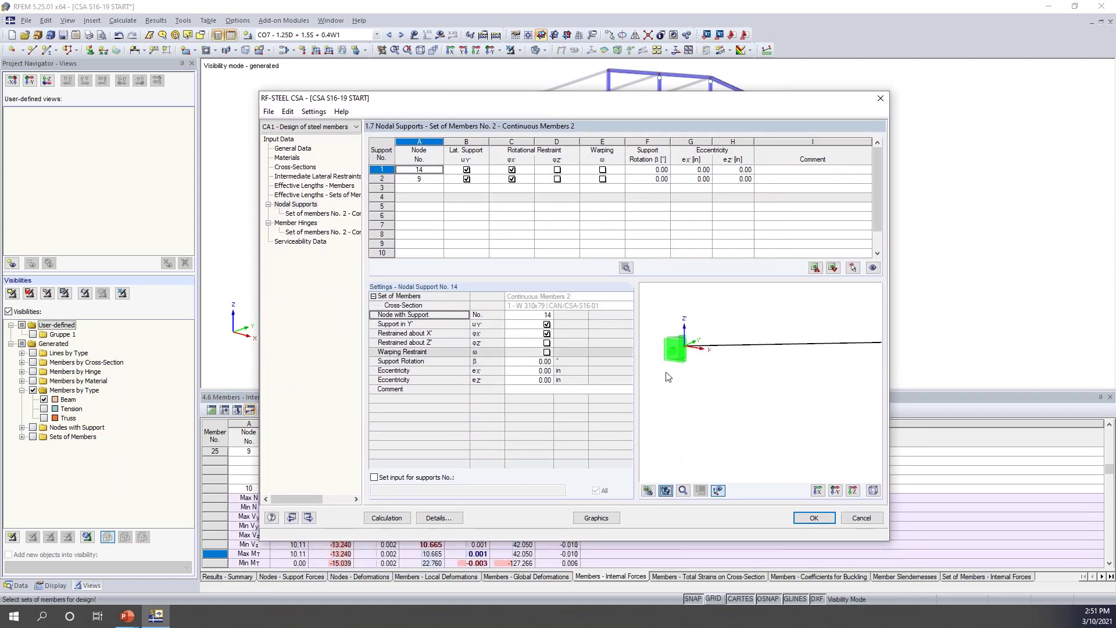
left_click_drag(602, 98, 596, 157)
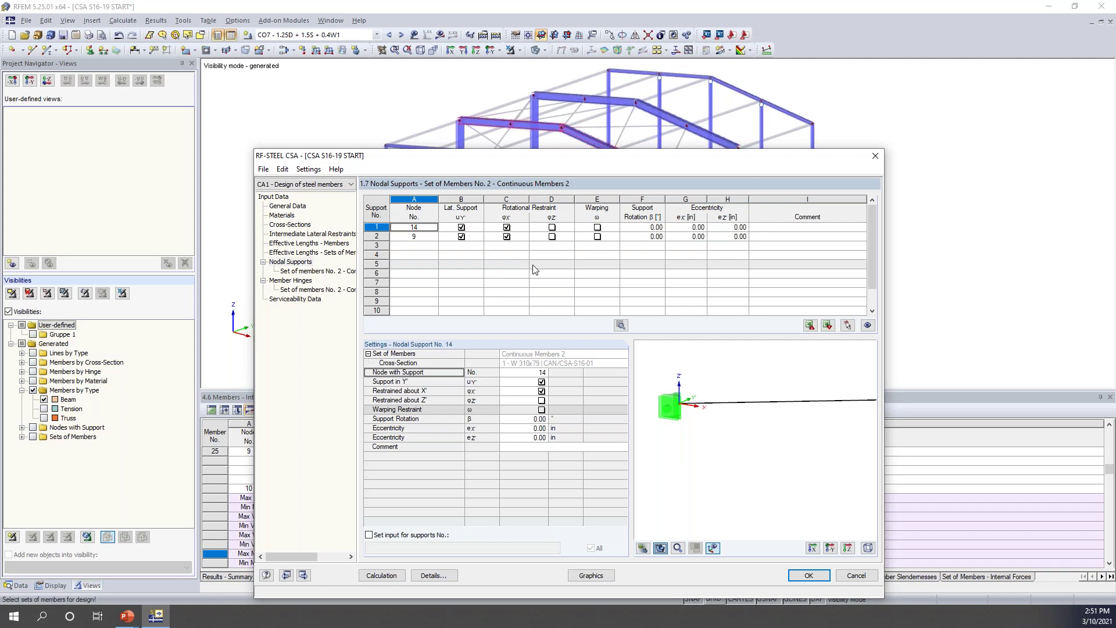
Restrain rotation about Z' at the set's supports at nodes 14 and 9, checking the end nodes in the model
left_click(552, 227)
left_click(552, 227)
left_click(549, 237)
left_click(549, 237)
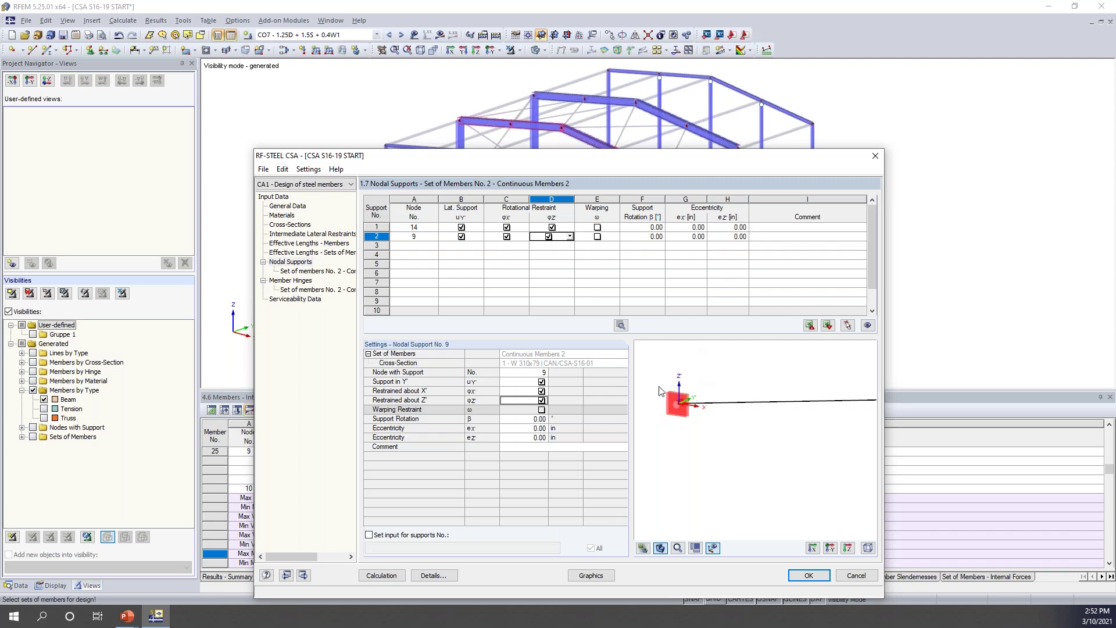
left_click_drag(483, 160, 475, 256)
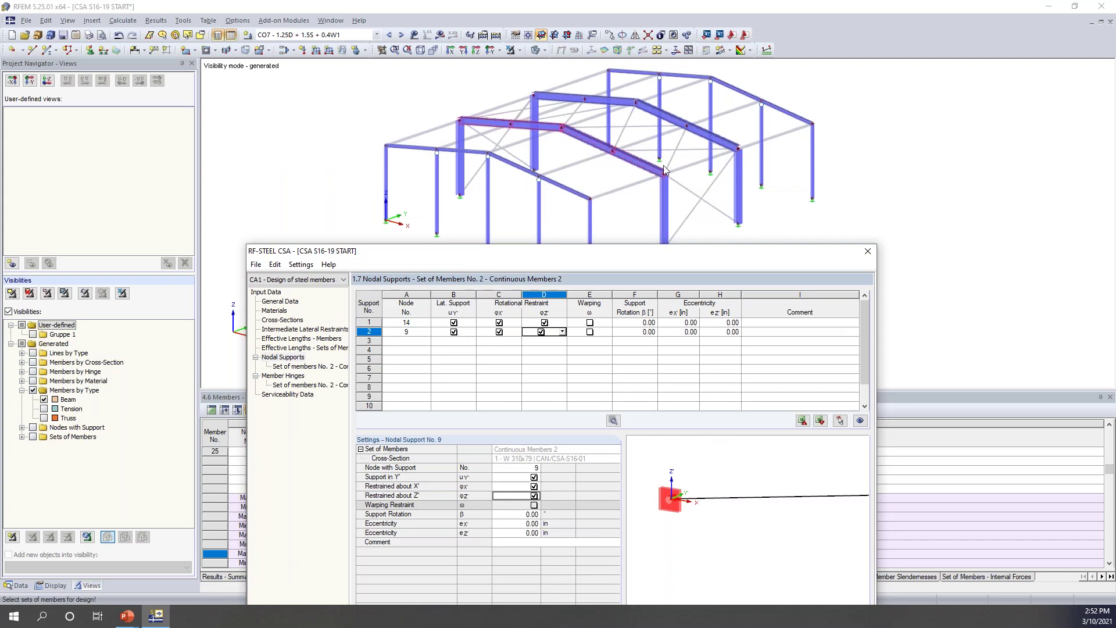
left_click_drag(673, 254, 690, 88)
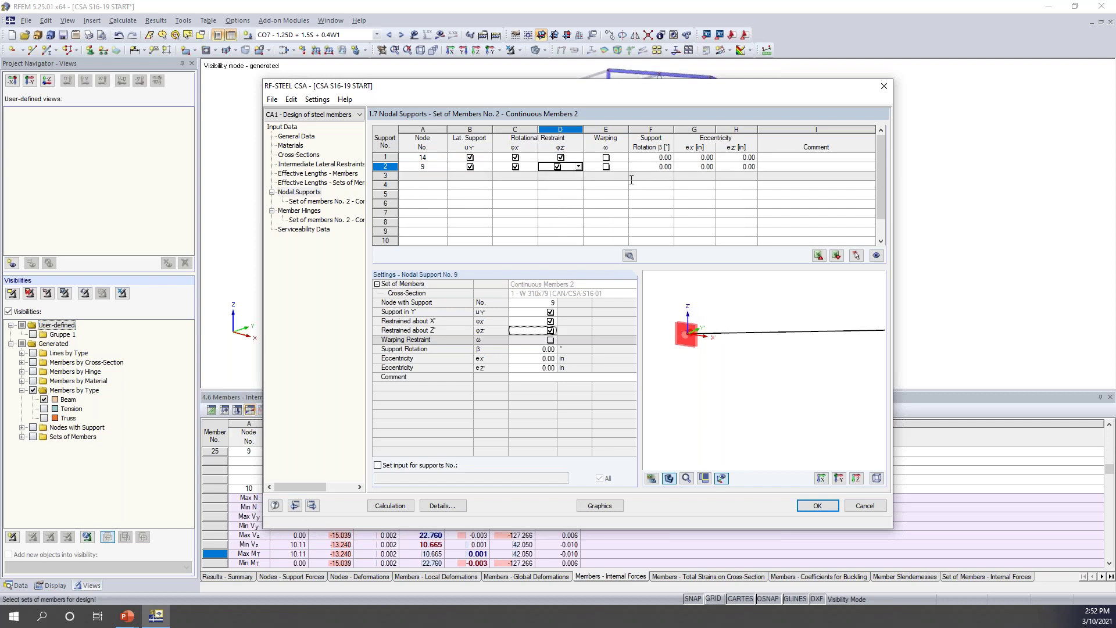
Restrain warping at node 14 and choose an angle as the type of warp stiffening for its spring
left_click(604, 158)
left_click(604, 158)
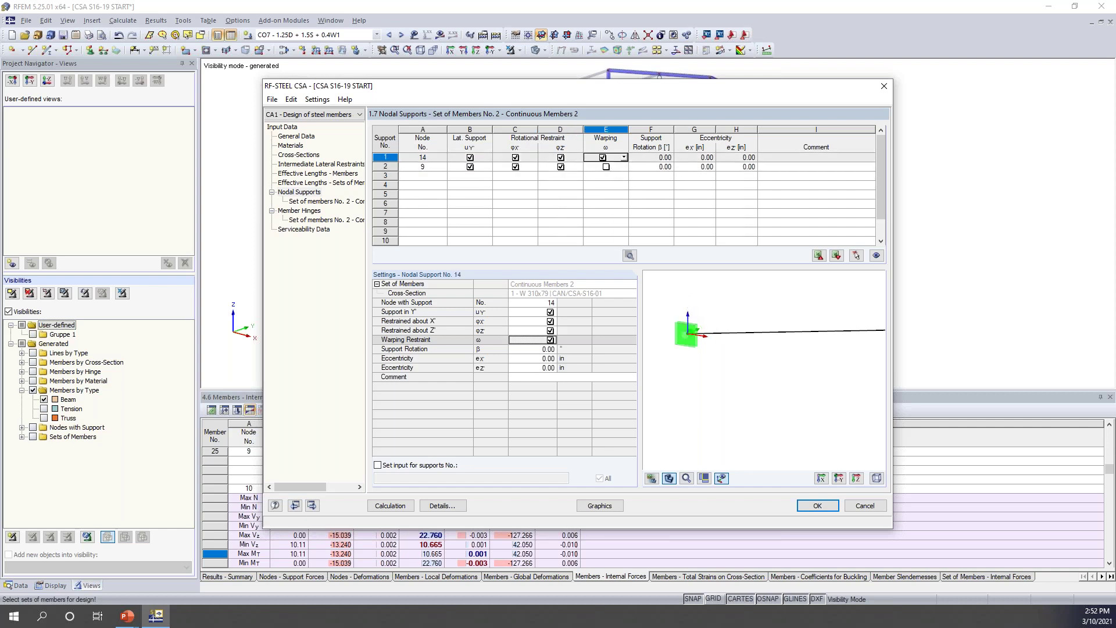
left_click(629, 256)
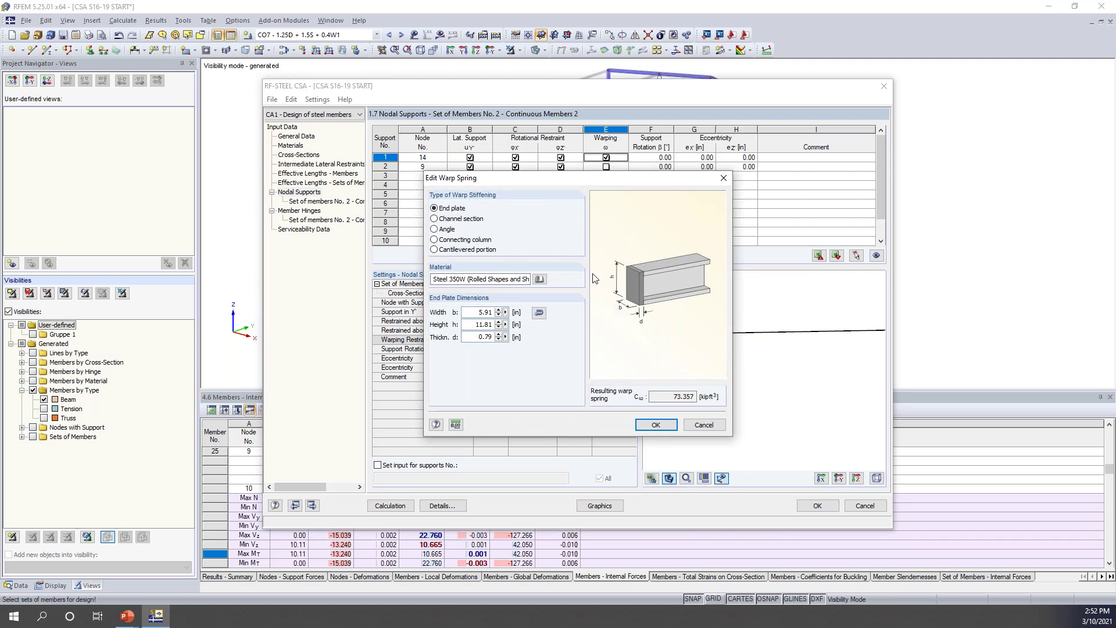
left_click(434, 219)
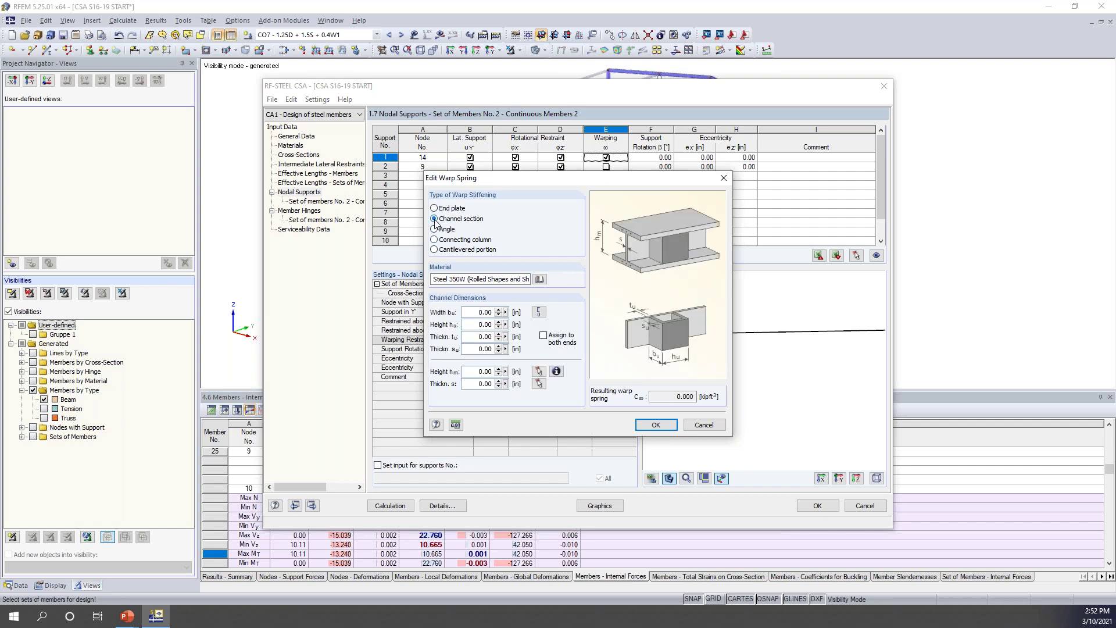
left_click(434, 229)
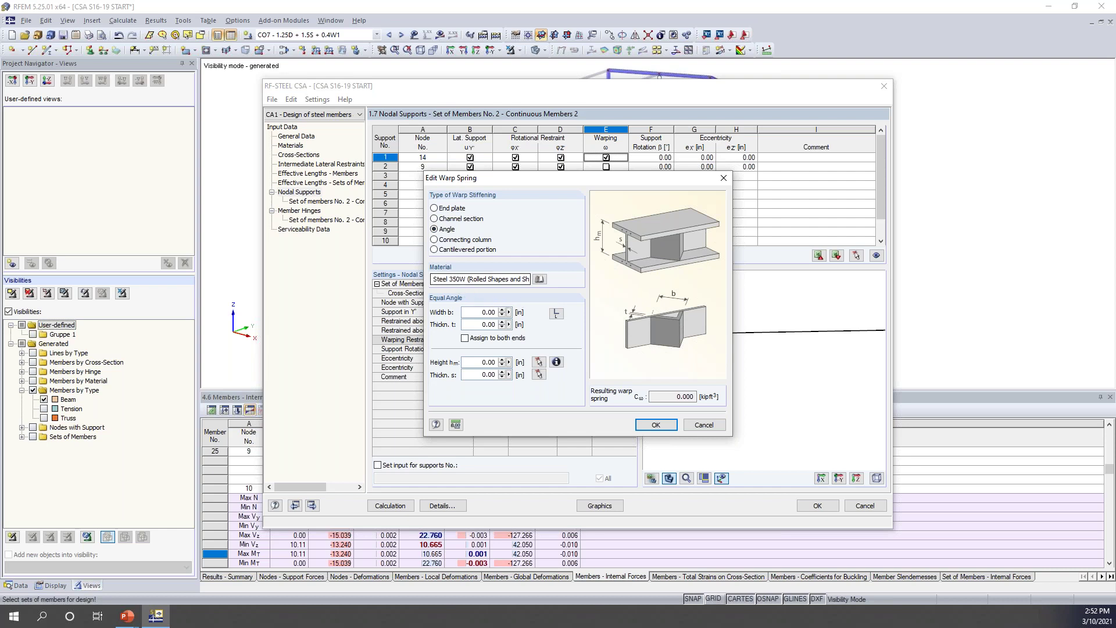
Define the equal angle stiffener with a 4 in width, a 12 in height hm and its thicknesses, and apply the warp spring
double_click(473, 312)
type("4")
key("Tab")
type("0.")
left_click(476, 362)
type("12")
key("Tab")
type("0.3")
left_click(654, 426)
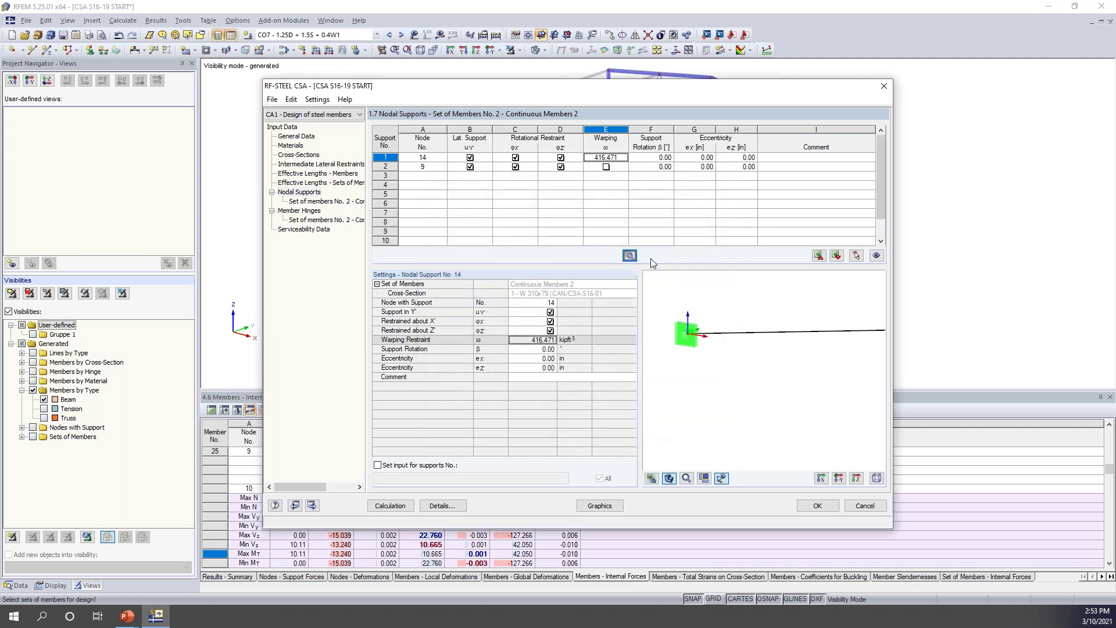
Set the warping restraint at node 14 of the continuous member set to No
left_click(617, 157)
left_click(624, 157)
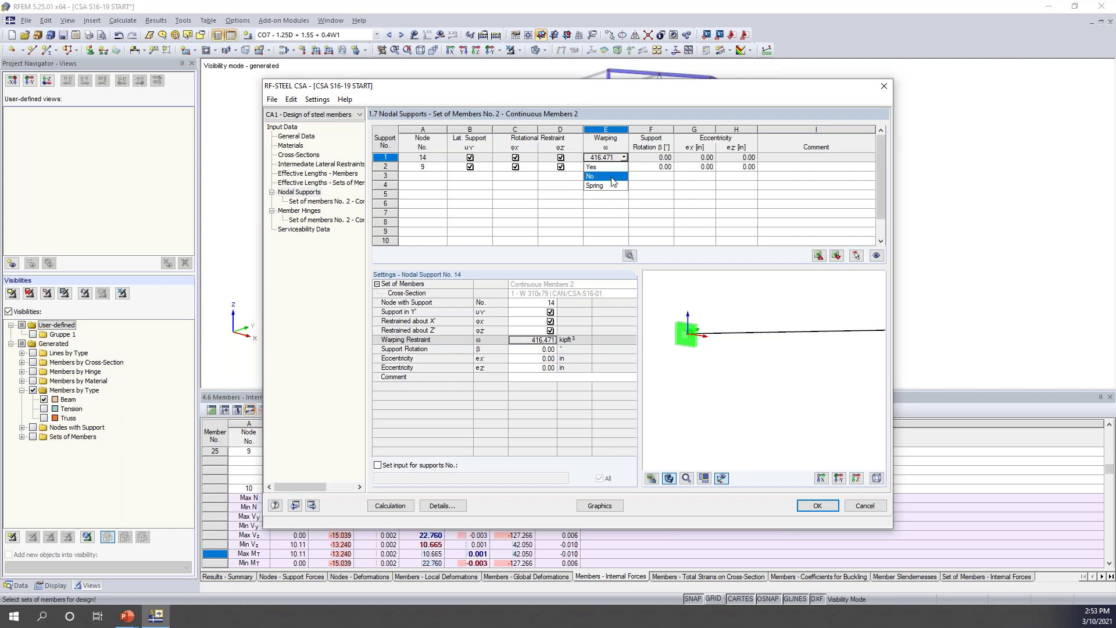
left_click(611, 176)
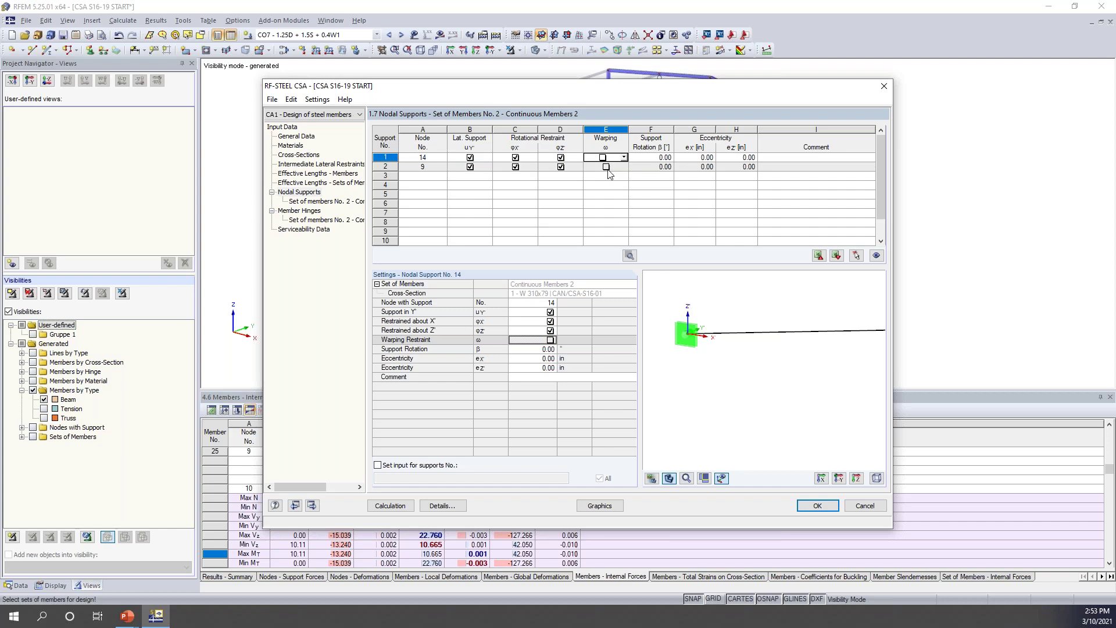
middle_click_drag(744, 356, 700, 332)
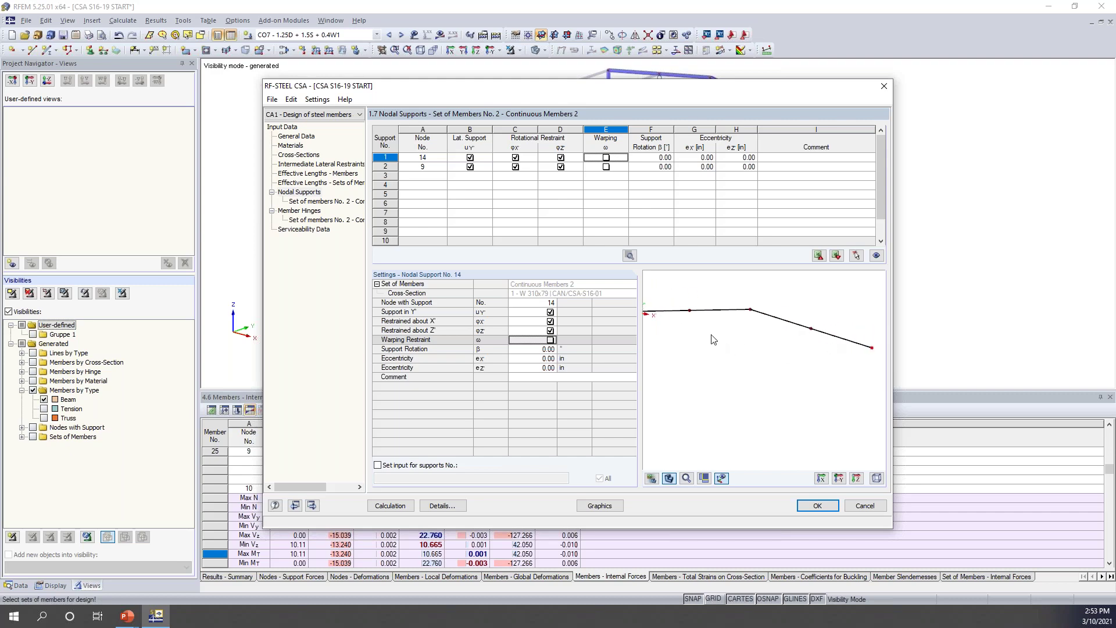
Add nodal supports for the set at intermediate rafter nodes 10, 11 and 12, picking the nodes in the model
left_click_drag(642, 87, 618, 276)
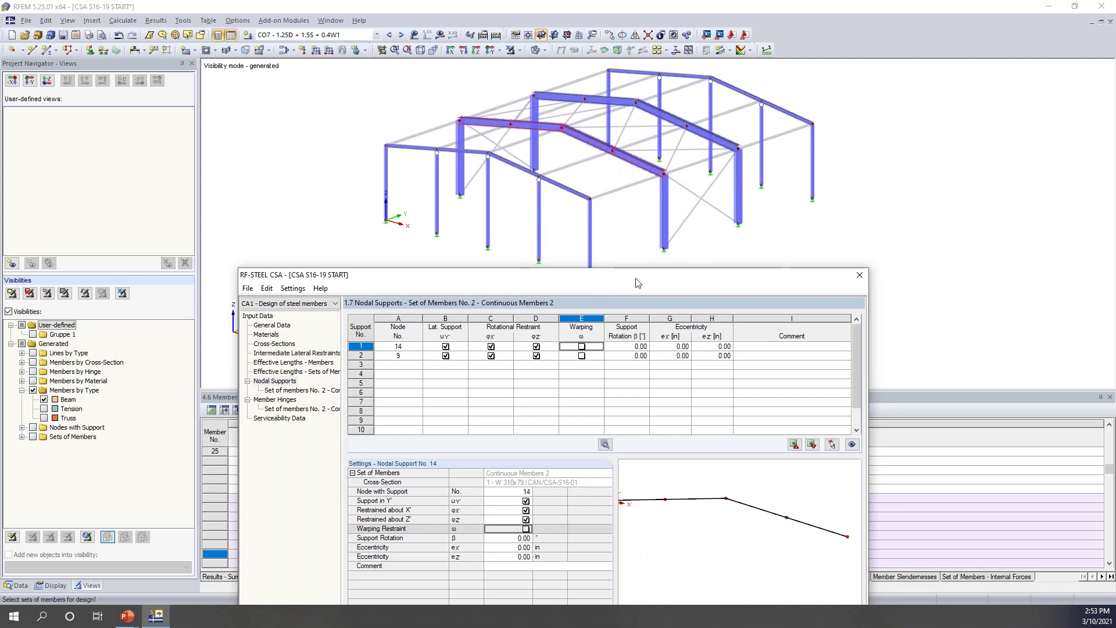
left_click_drag(638, 283, 688, 86)
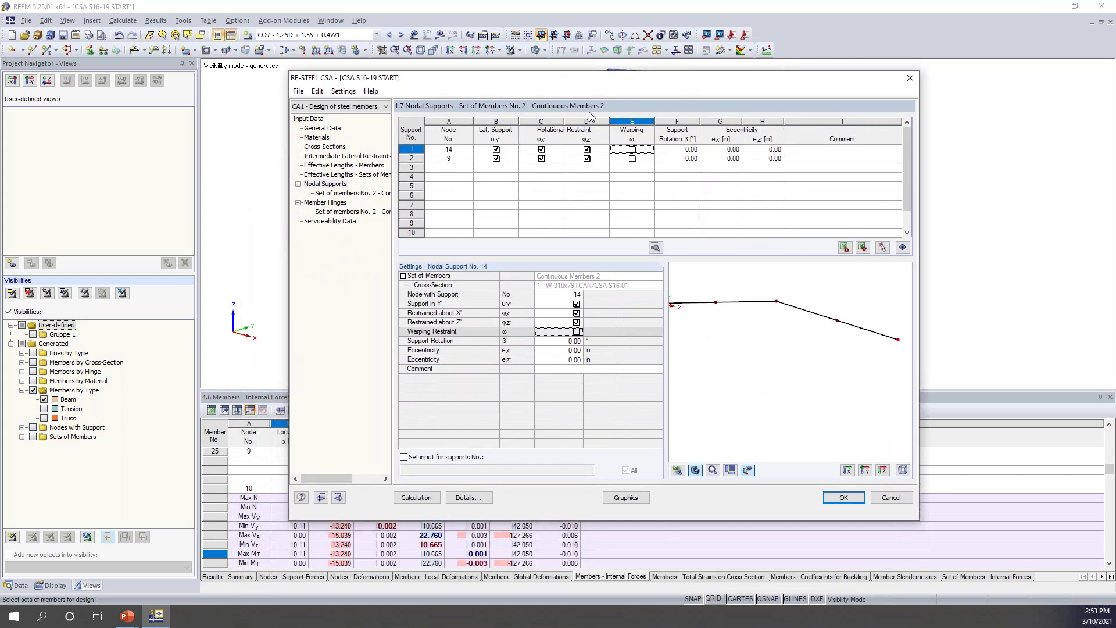
left_click(449, 167)
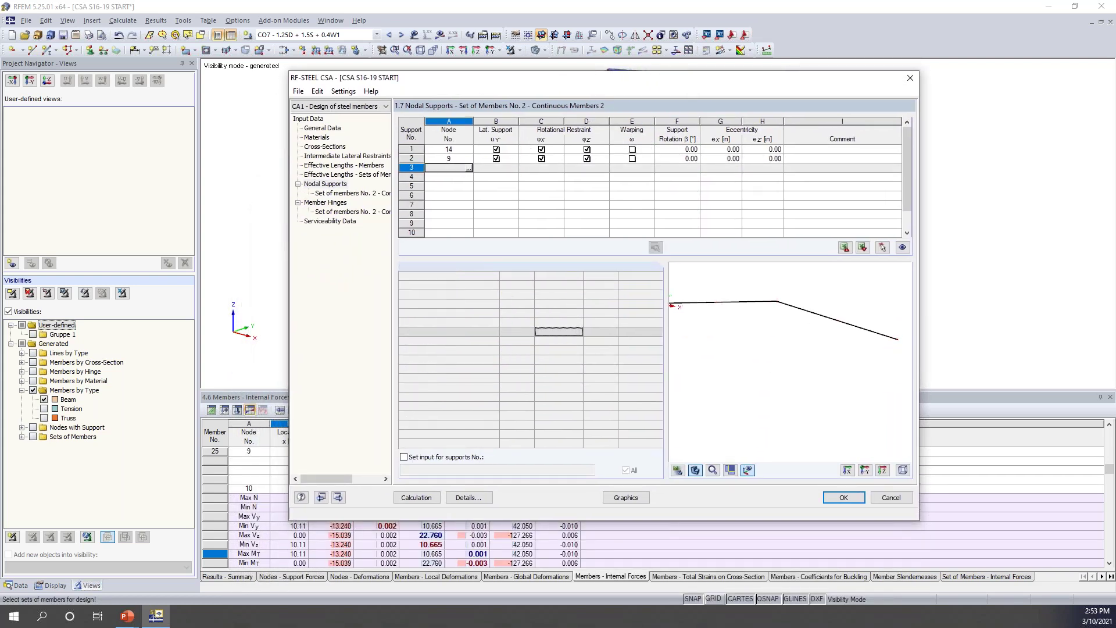
left_click(468, 168)
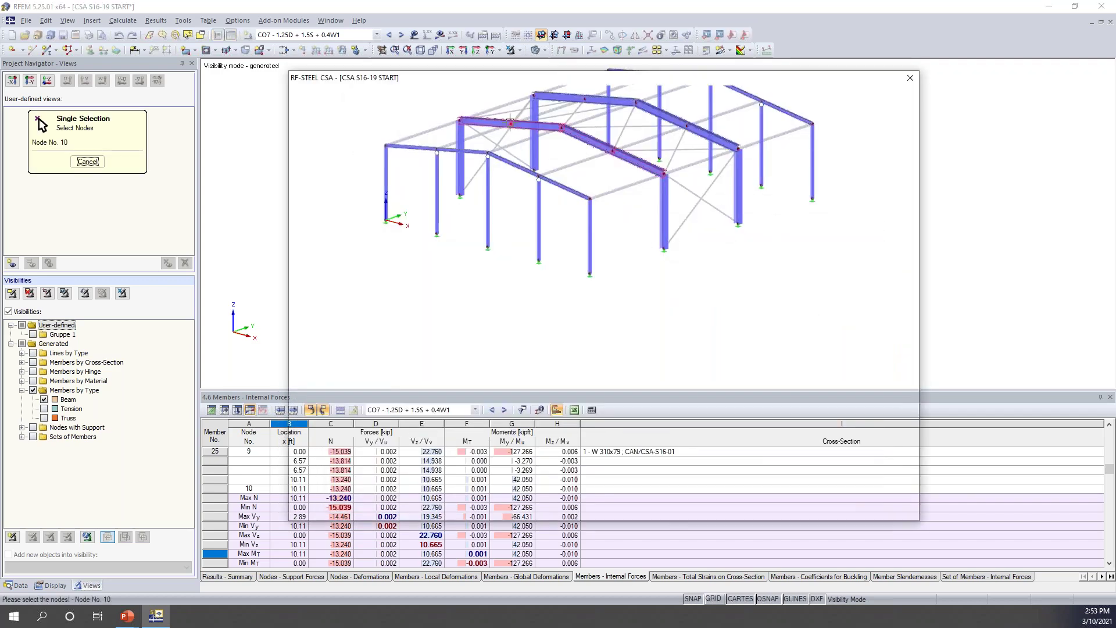
left_click(510, 124)
left_click(468, 168)
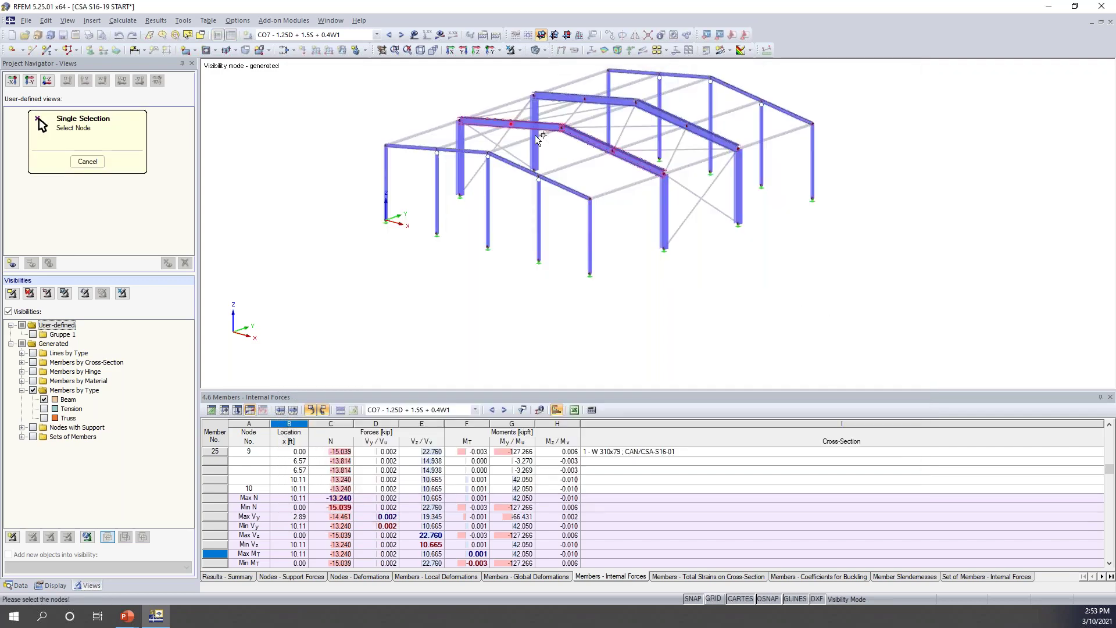
left_click(561, 127)
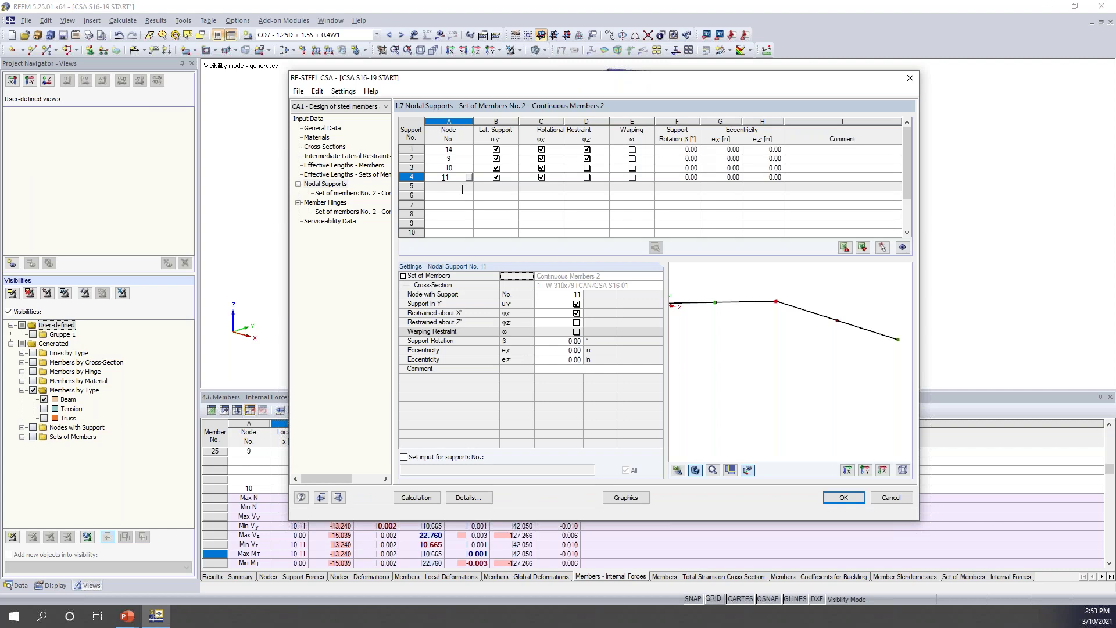
left_click(462, 186)
left_click(469, 186)
left_click(611, 130)
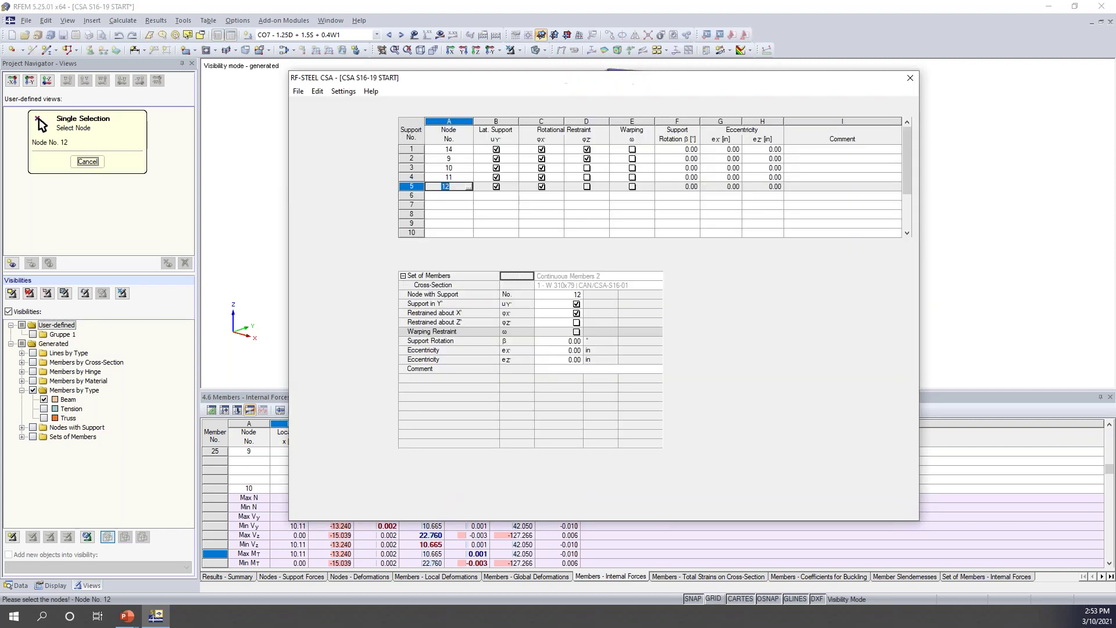
Inspect the set's intermediate and end nodal supports in the preview and compare them with the rafter in the model
scroll(717, 306, "up", 4)
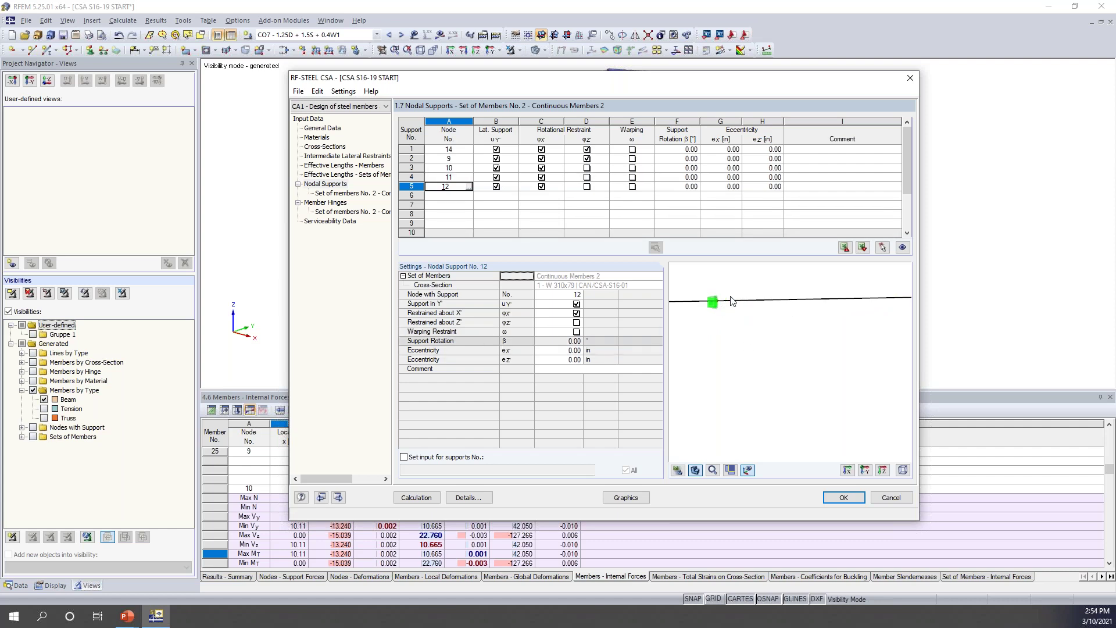
left_click_drag(727, 80, 717, 201)
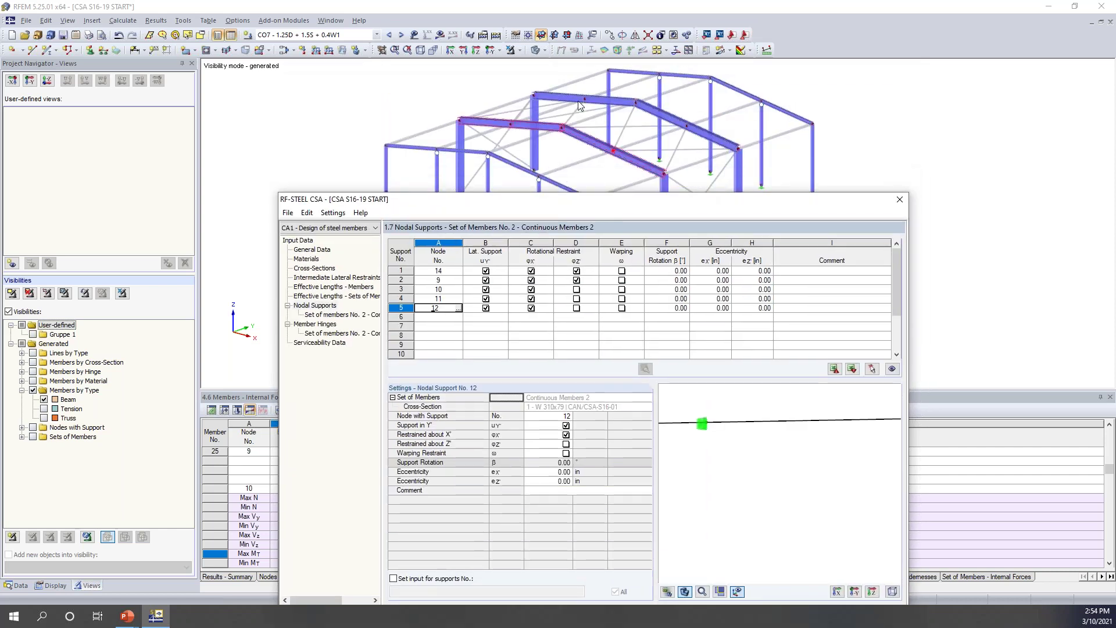
left_click_drag(578, 201, 586, 95)
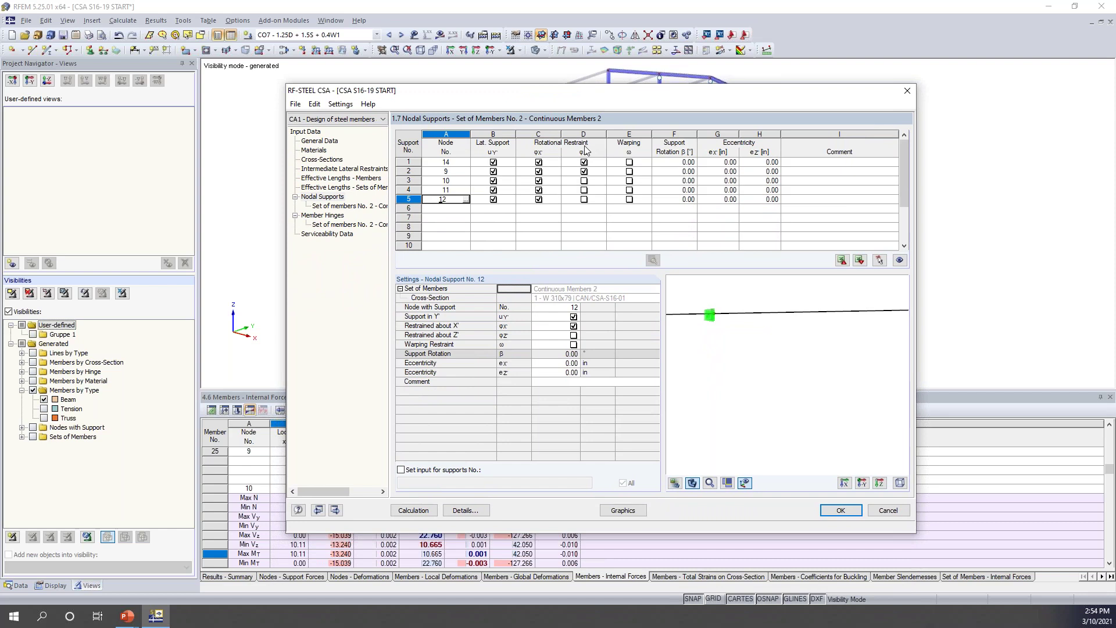
scroll(703, 312, "down", 2)
scroll(703, 312, "down", 3)
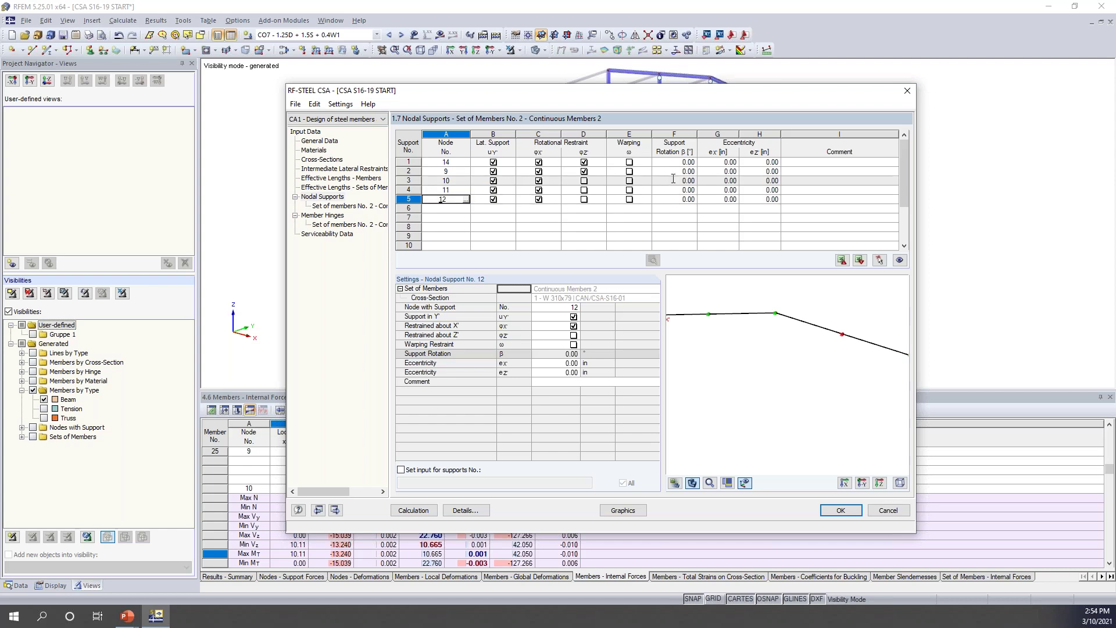
scroll(705, 316, "up", 5)
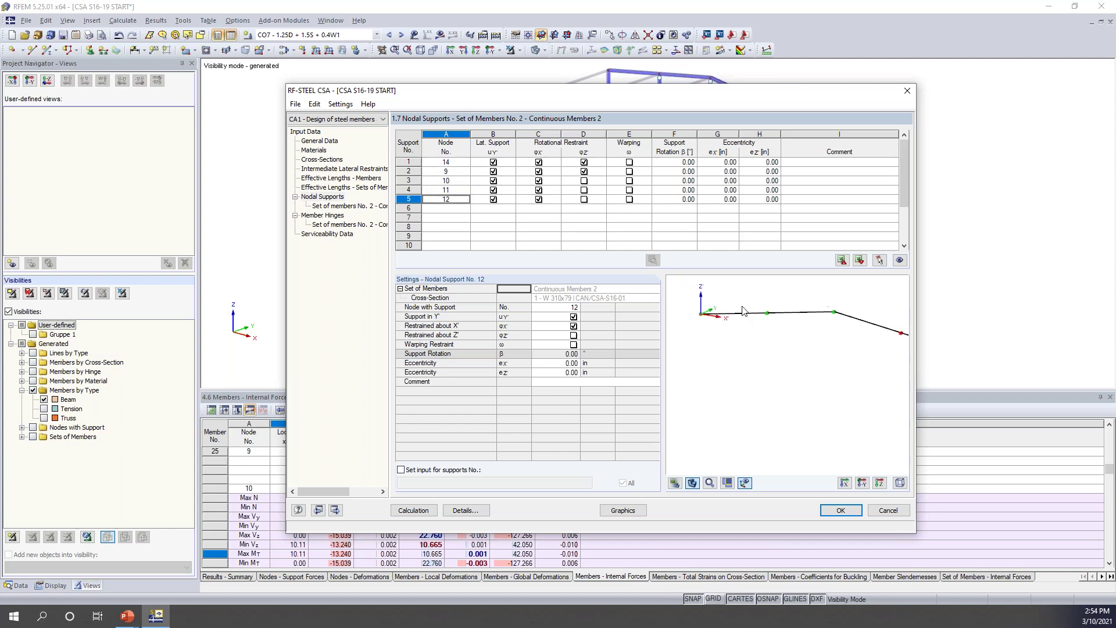
scroll(706, 316, "up", 1)
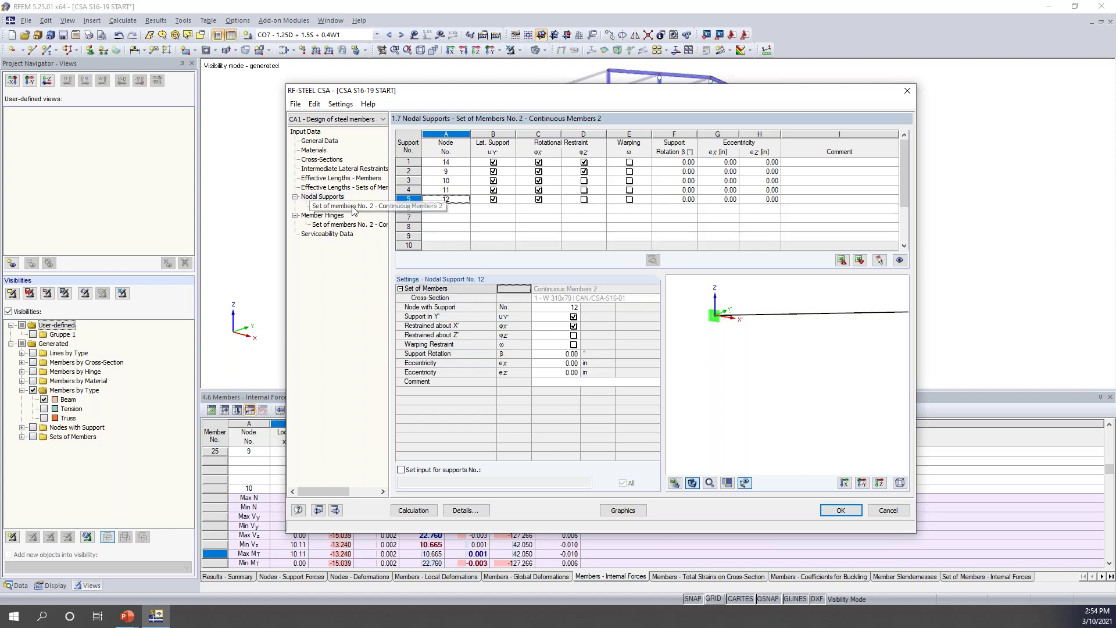
Review the effective lengths of set of members No. 2 against the rafter in the model
left_click(362, 188)
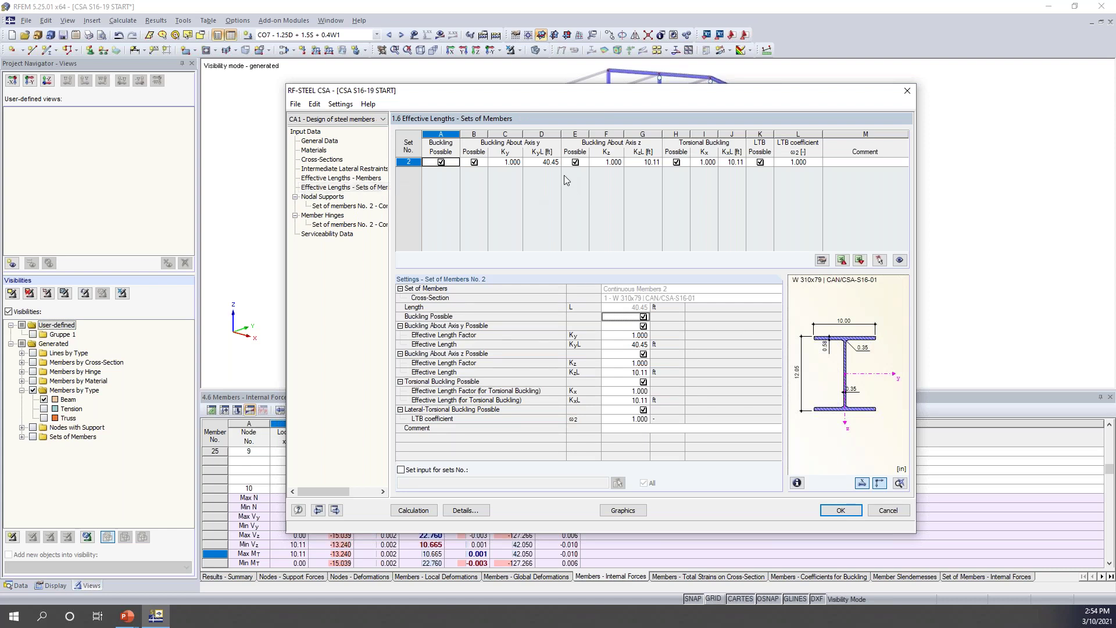
left_click_drag(574, 97, 550, 222)
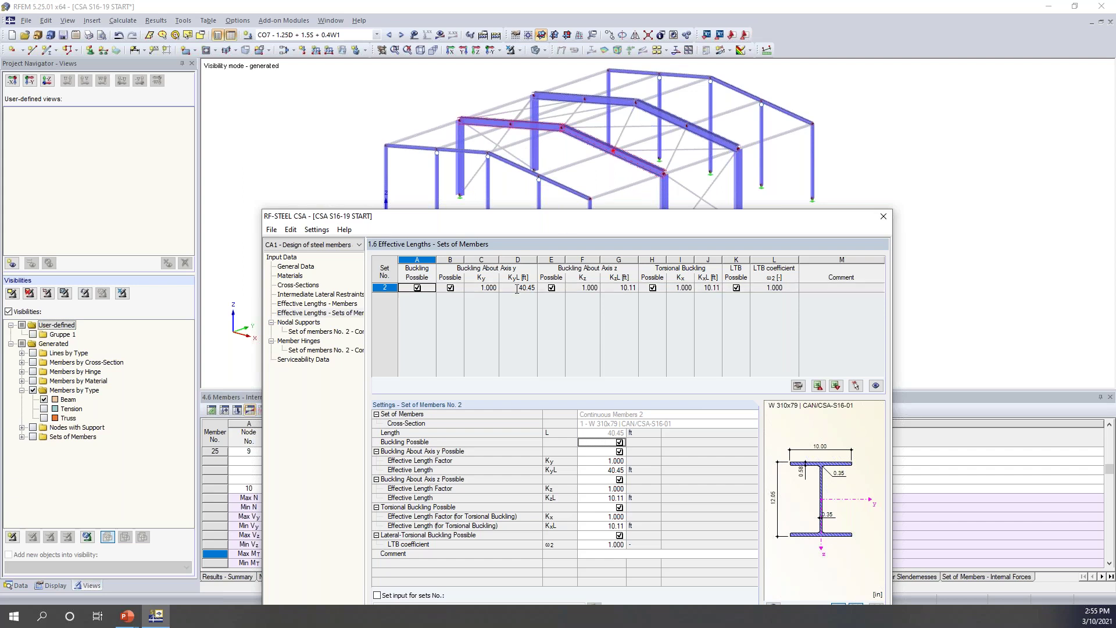
left_click_drag(554, 222, 564, 67)
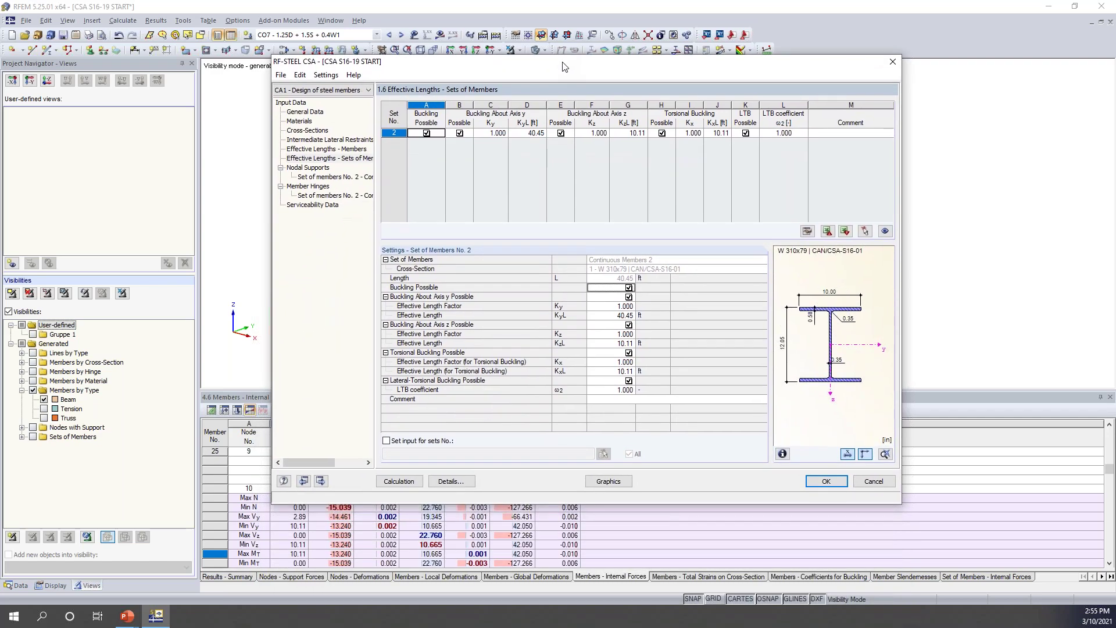
Try a member hinge entry for the set on member 25 at its start side, and delete the entry
left_click(326, 195)
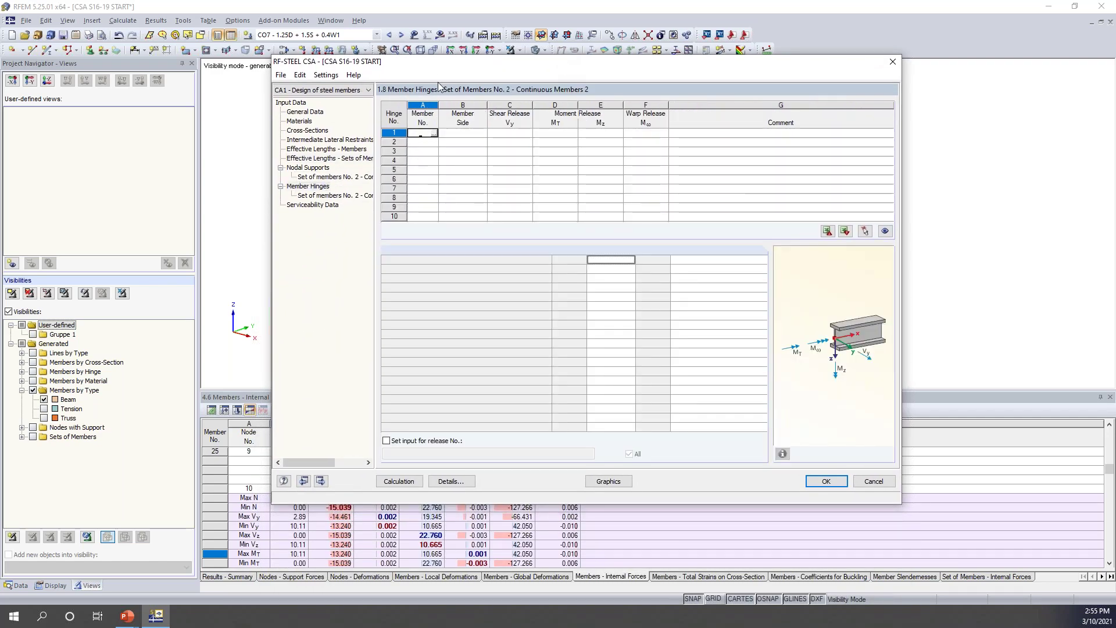
left_click_drag(442, 70, 422, 295)
left_click(414, 360)
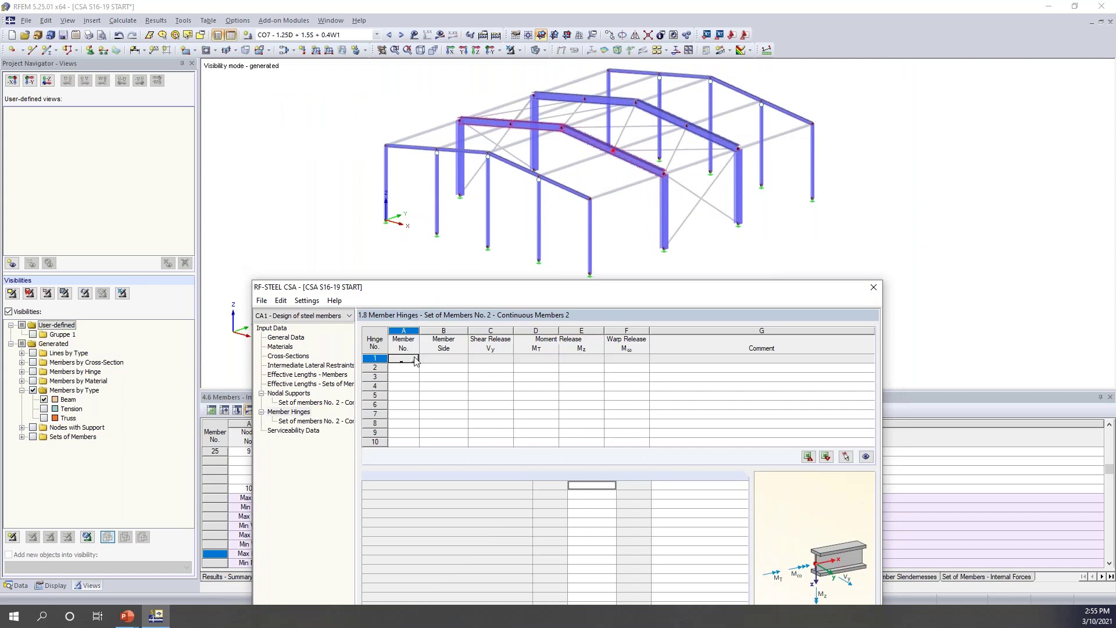
left_click(415, 360)
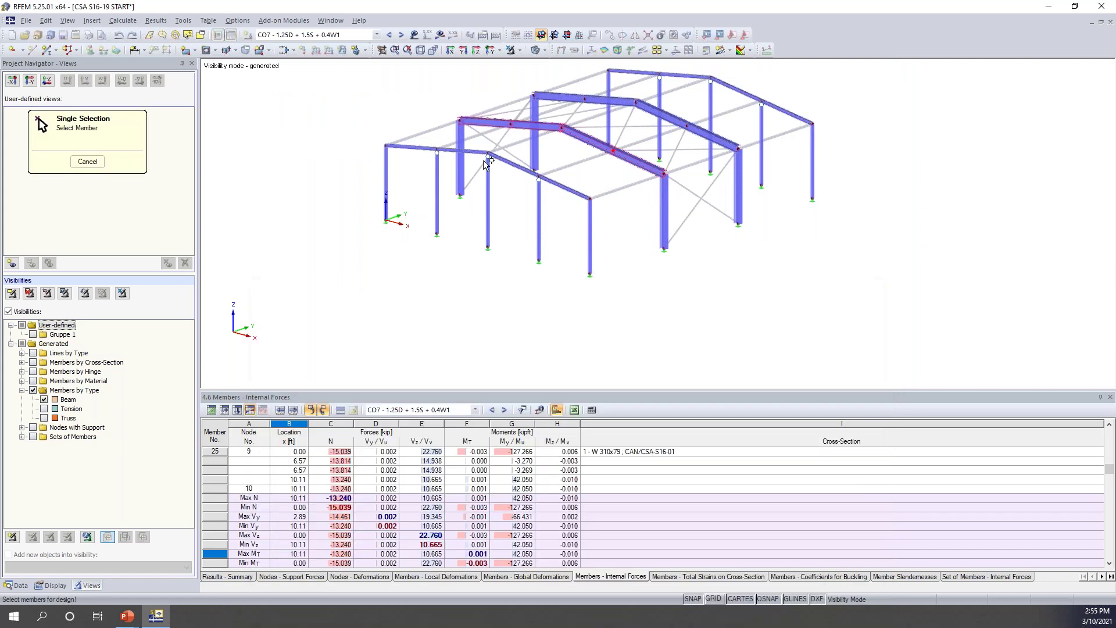
left_click(480, 123)
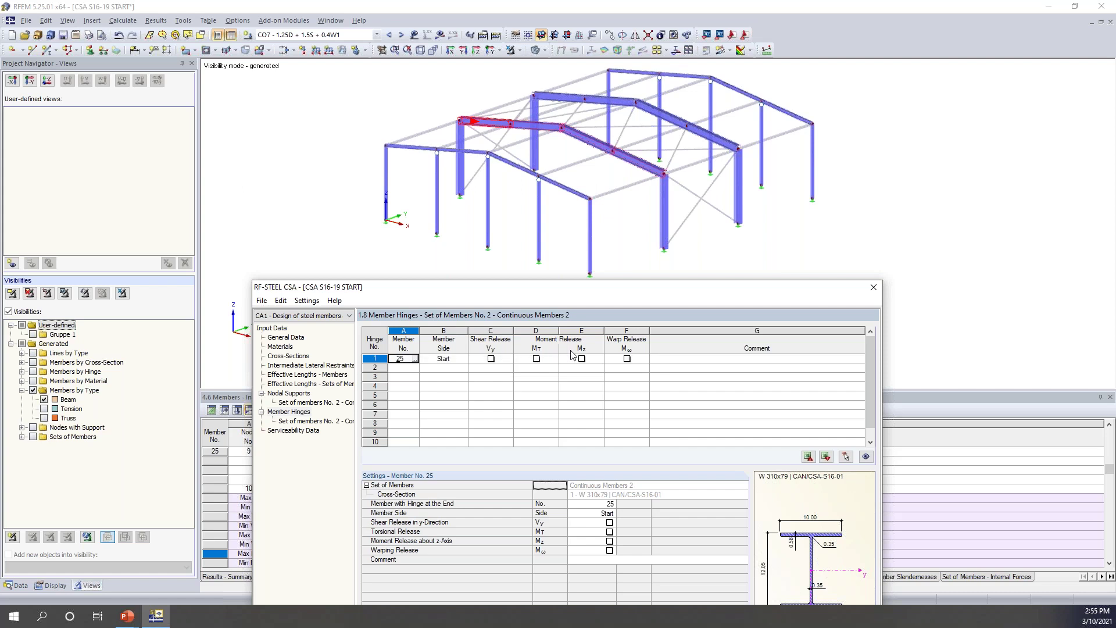
left_click_drag(642, 295, 673, 95)
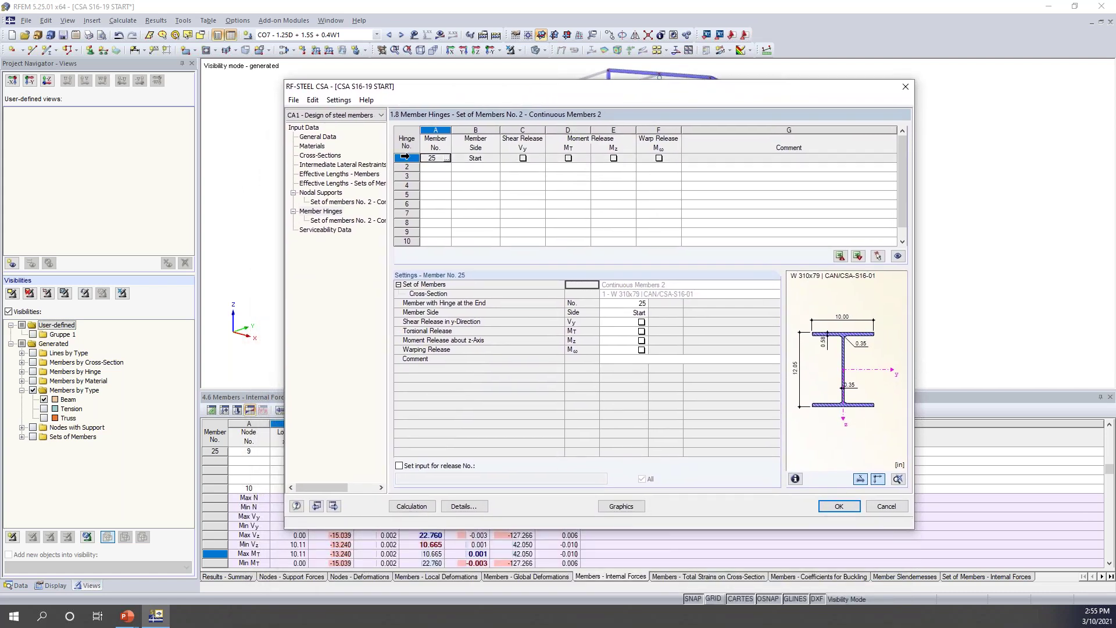
left_click(407, 158)
key("Delete")
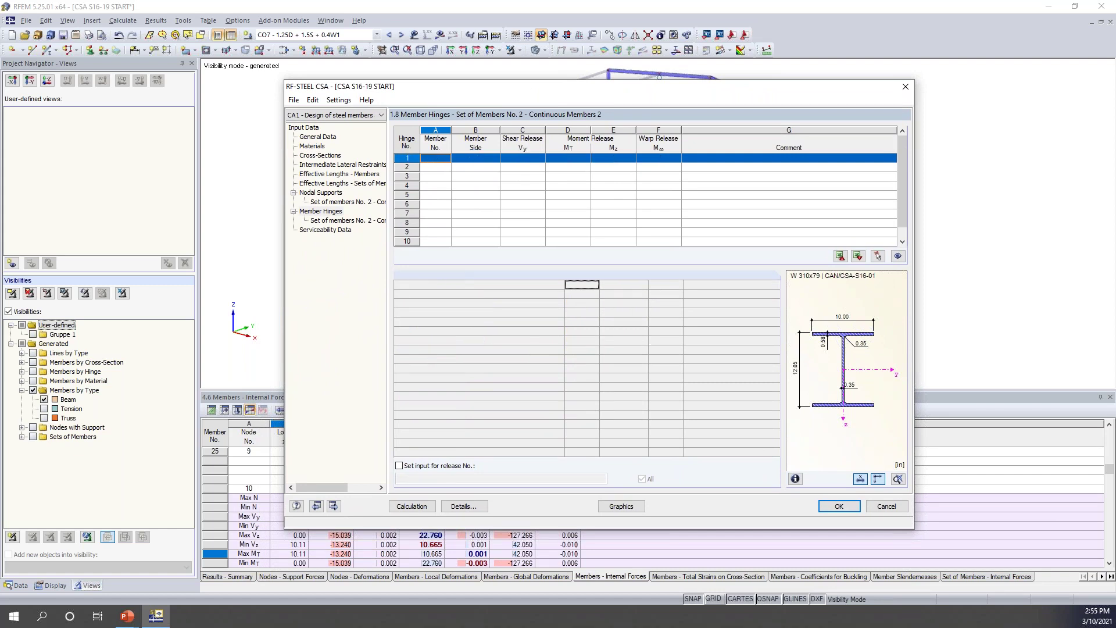
Add a serviceability entry referring to Set of Members No. 2 with its automatic reference length
left_click(325, 230)
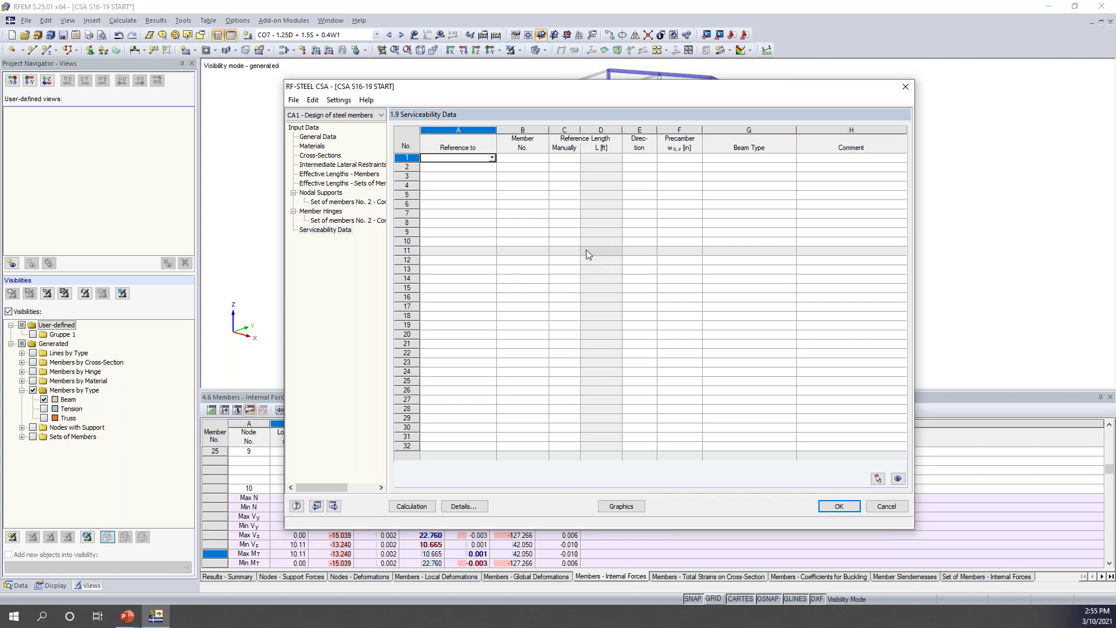
left_click_drag(582, 88, 561, 252)
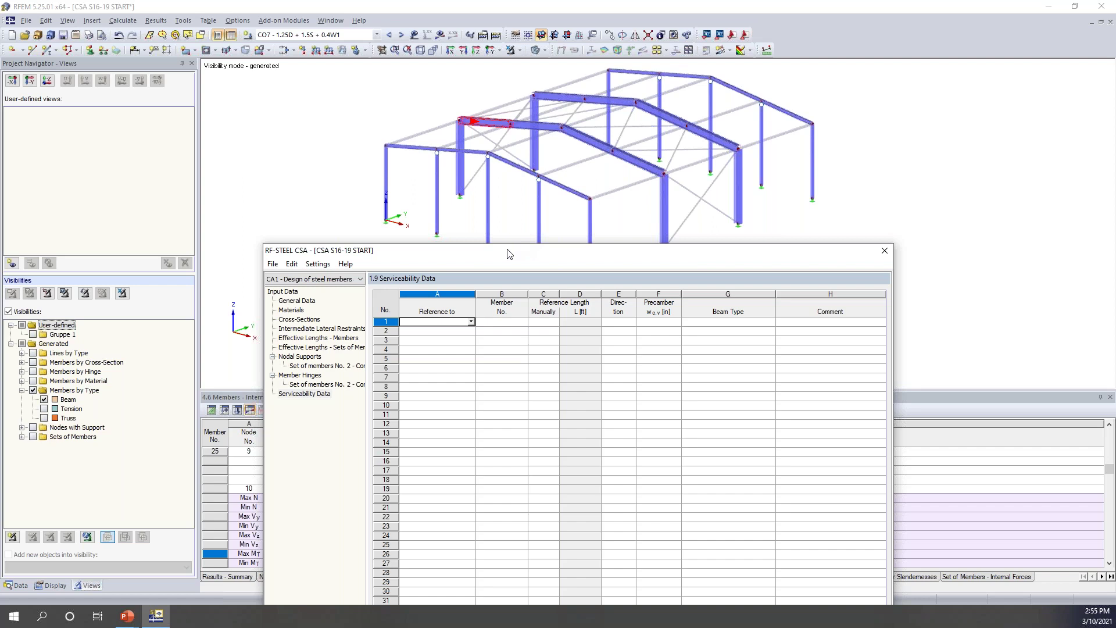
left_click_drag(508, 253, 537, 96)
left_click(500, 164)
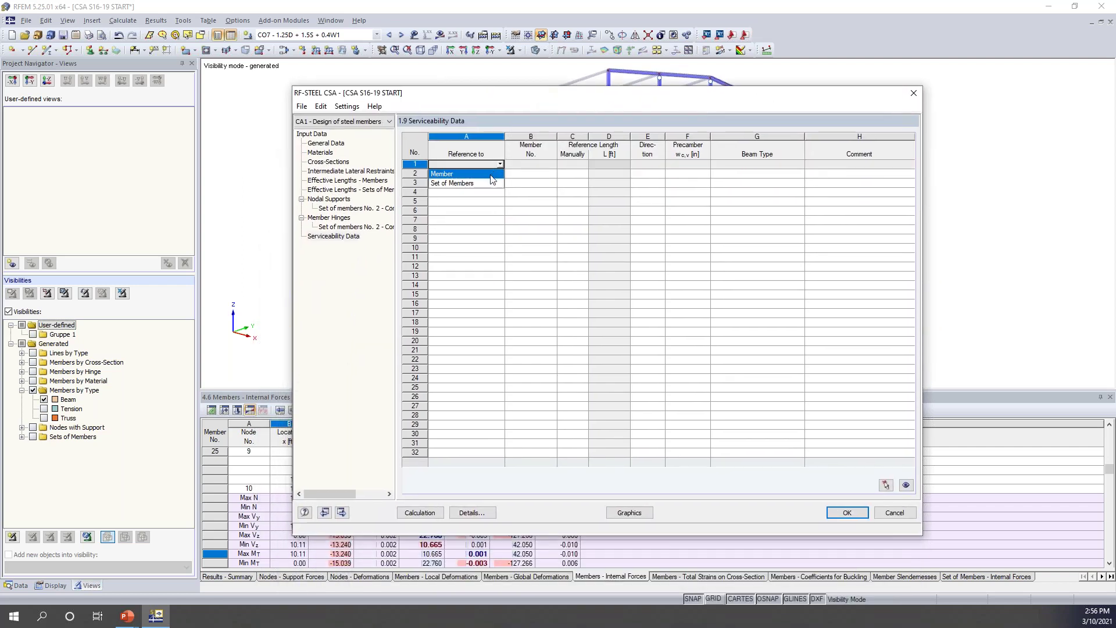
left_click(483, 183)
key("Tab")
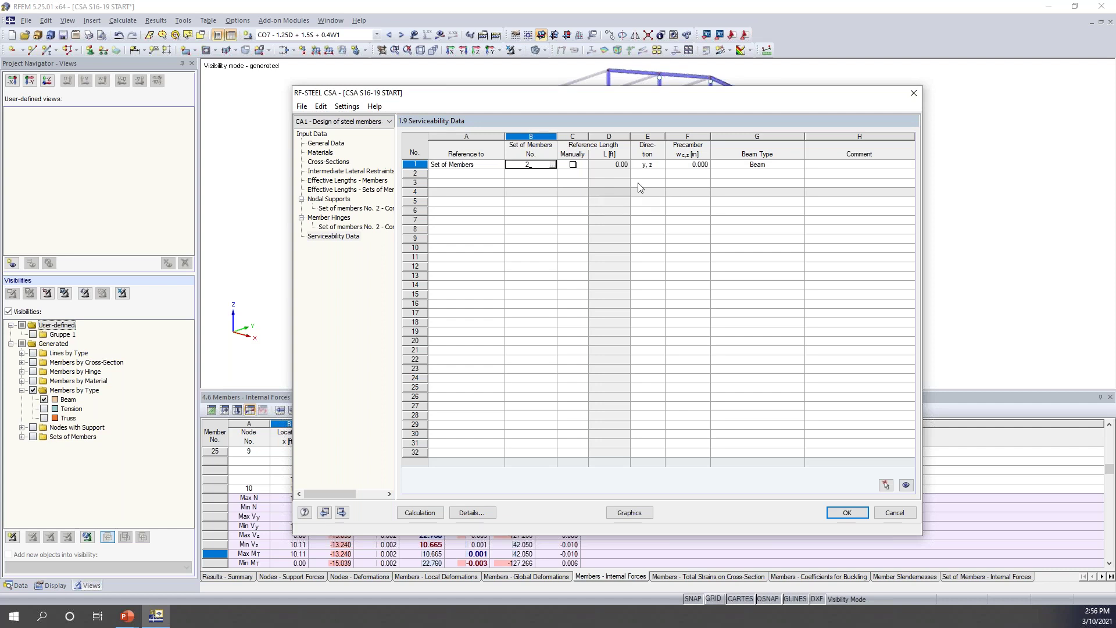
left_click(566, 166)
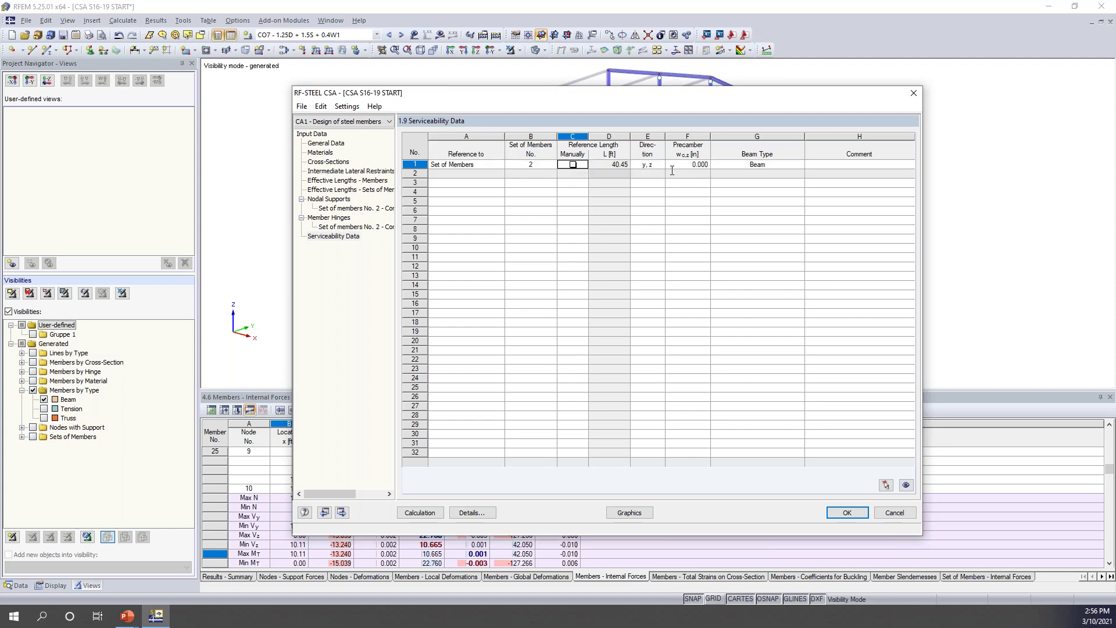
Check the beam type options for the set's serviceability entry and keep Beam
left_click(754, 166)
left_click(800, 165)
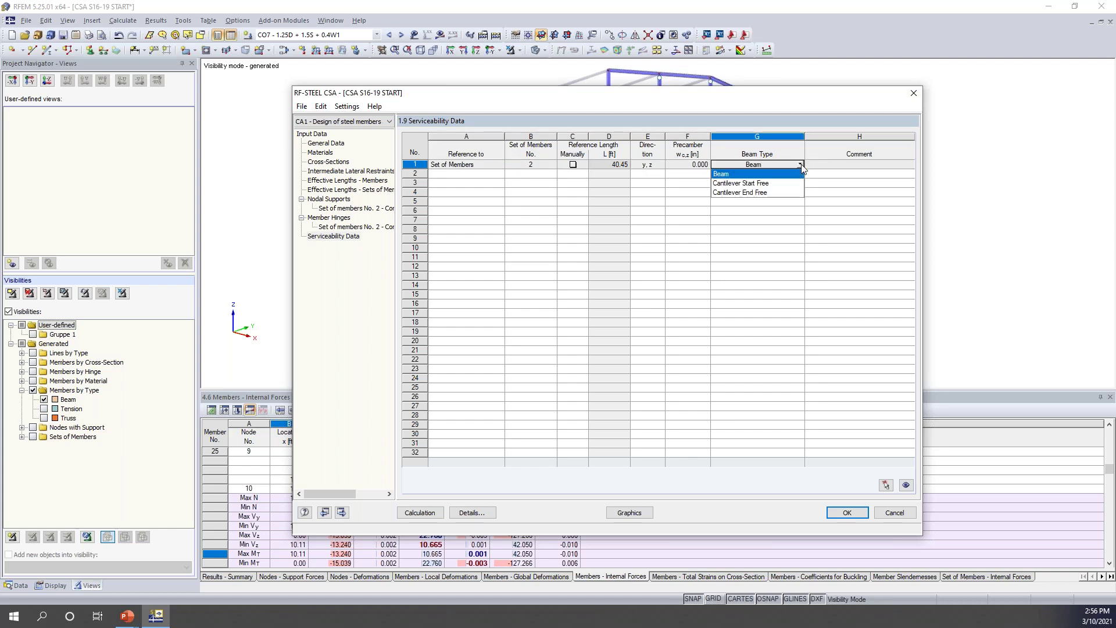
left_click(801, 165)
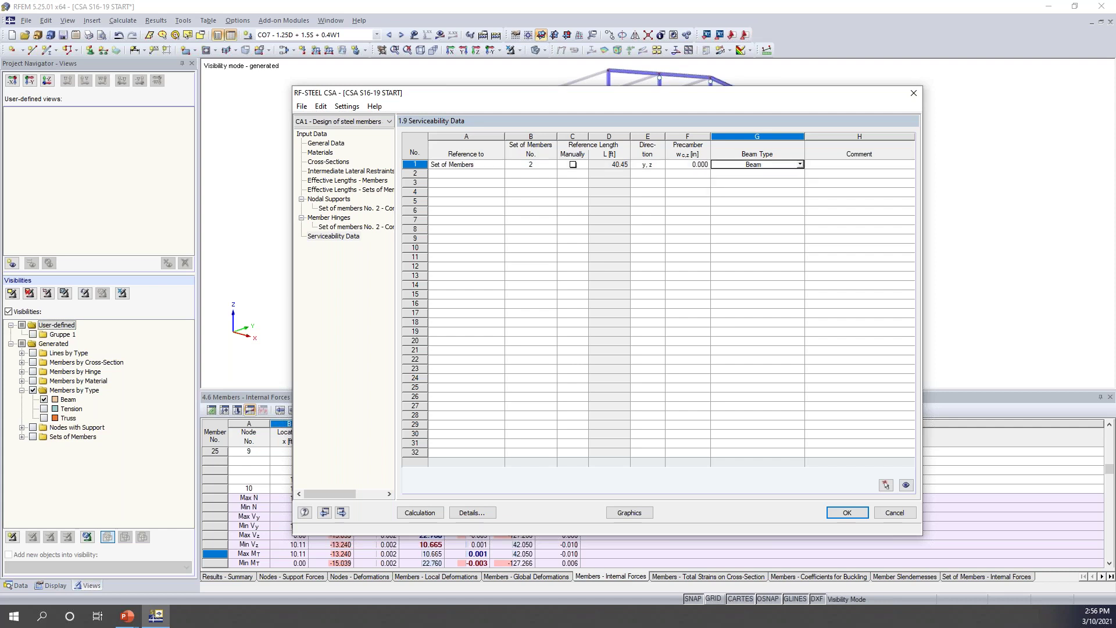
In the design details, set the structure type to unbraced frame in both the y-direction and the z-direction
left_click_drag(762, 98, 751, 86)
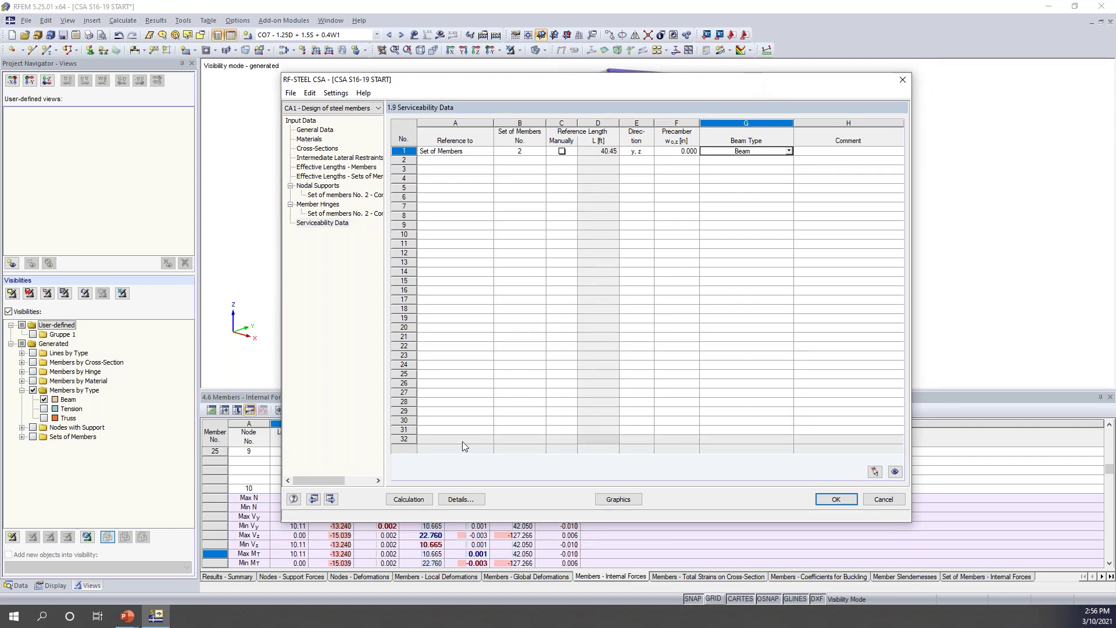
left_click(460, 499)
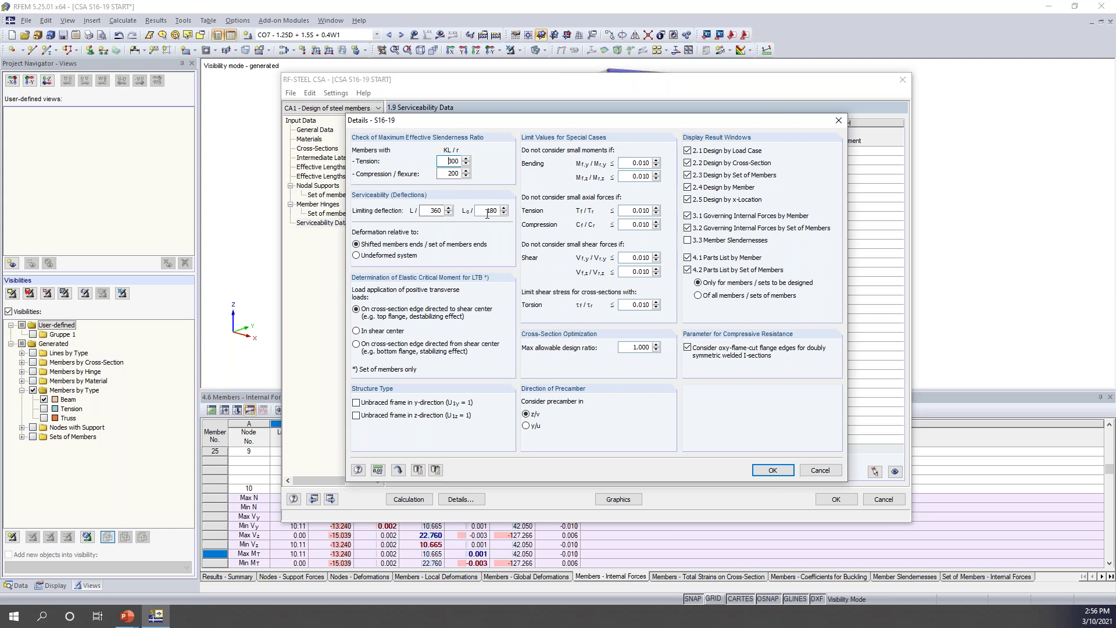
left_click_drag(535, 120, 502, 258)
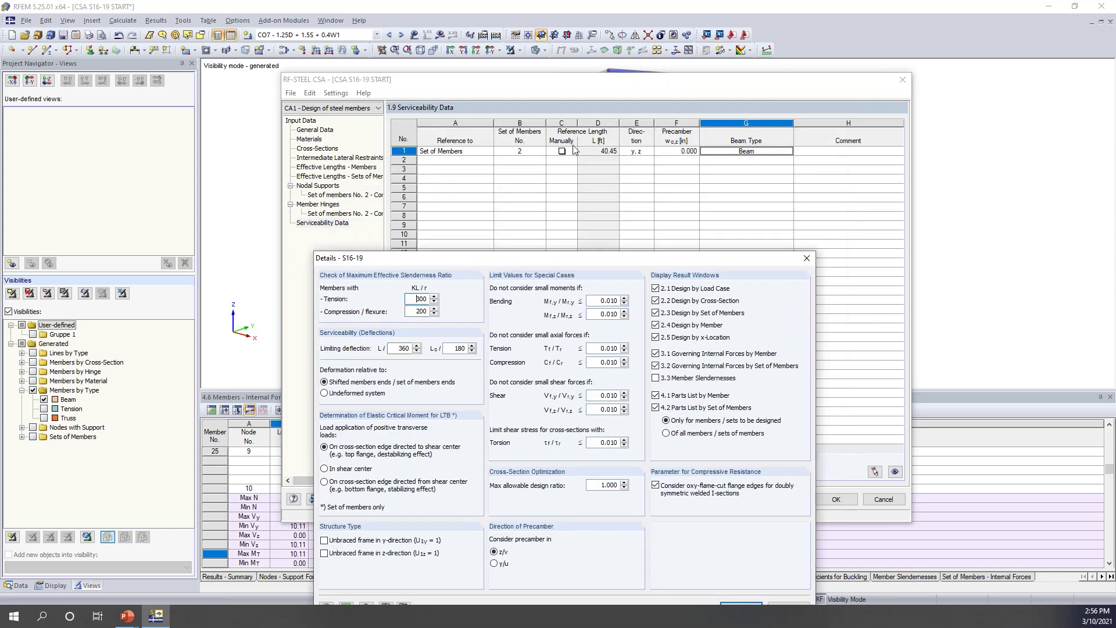
left_click_drag(652, 262, 683, 137)
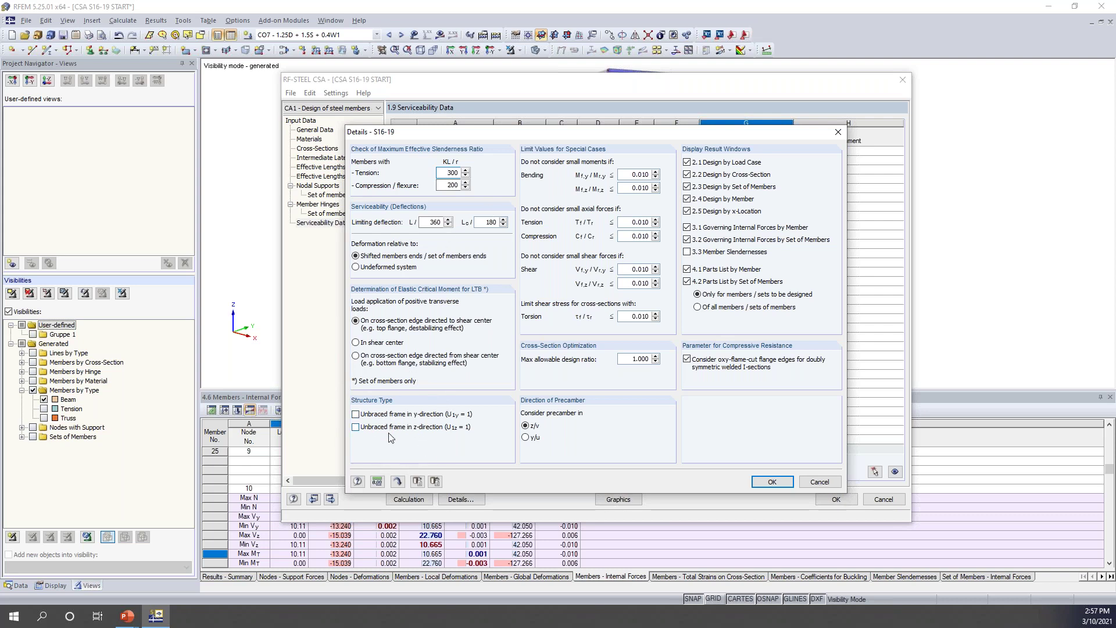
left_click(355, 414)
left_click(355, 428)
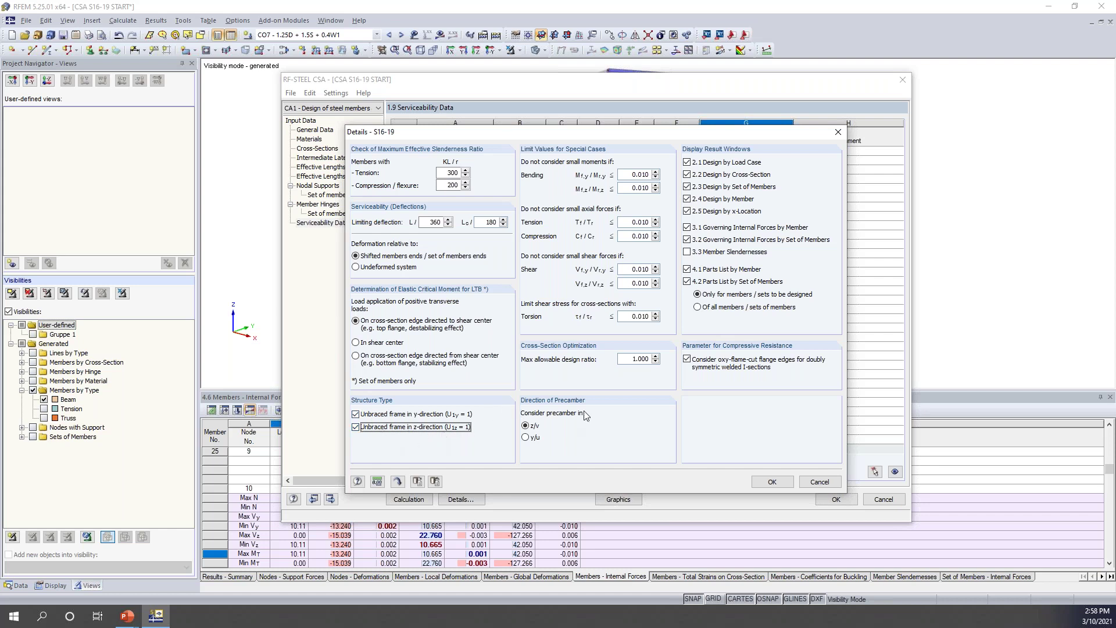
left_click(772, 482)
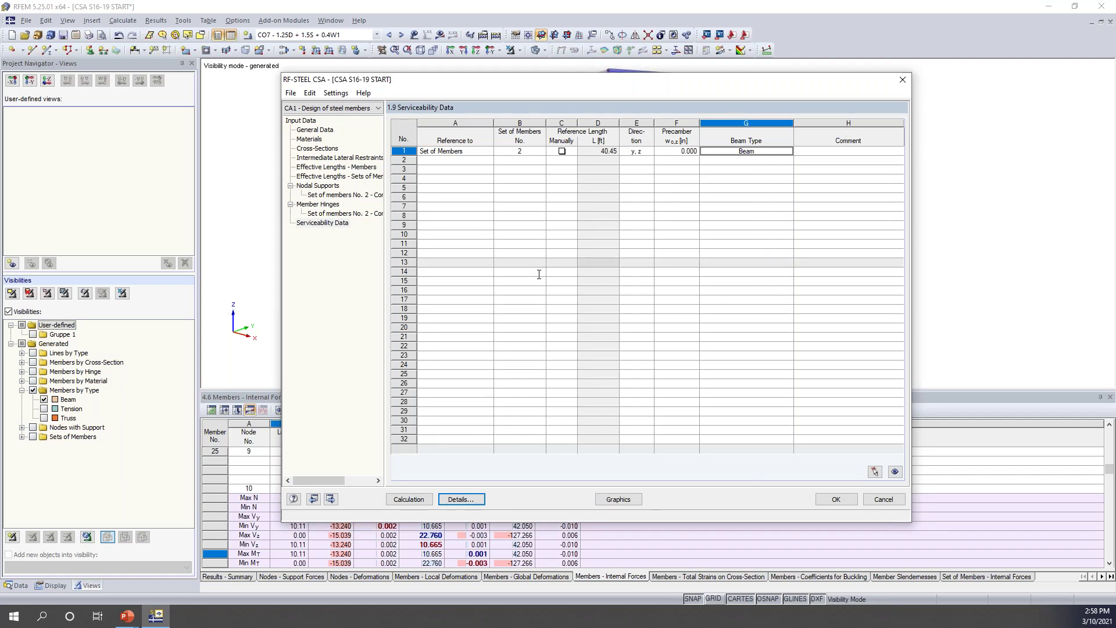
Run the steel design calculation and bring up the results by cross-section, by set of members and by member
left_click(409, 498)
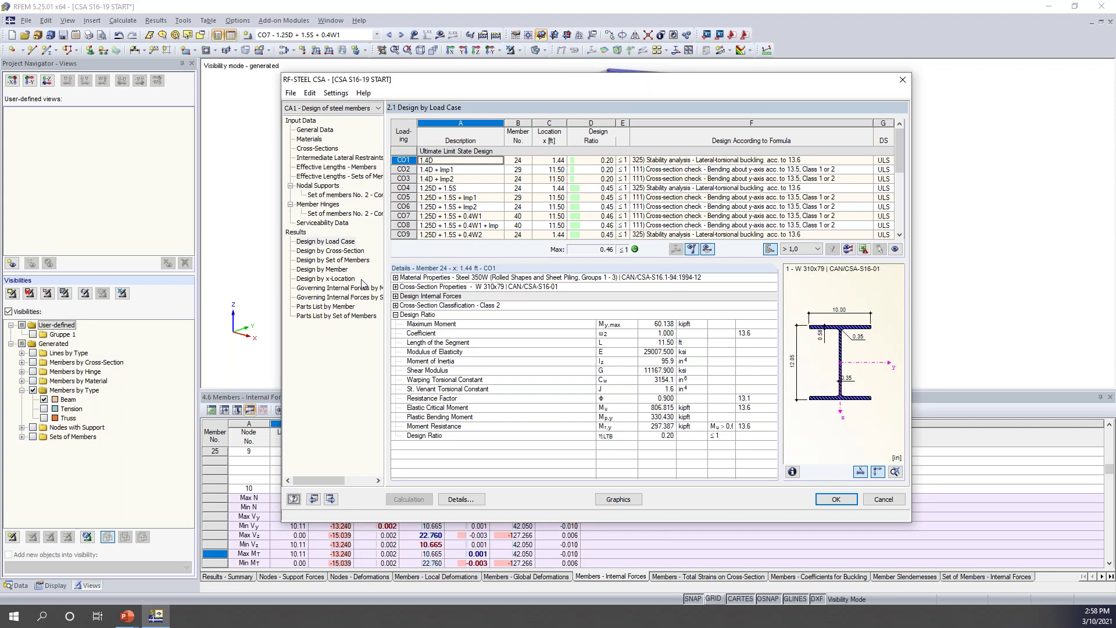
left_click(344, 250)
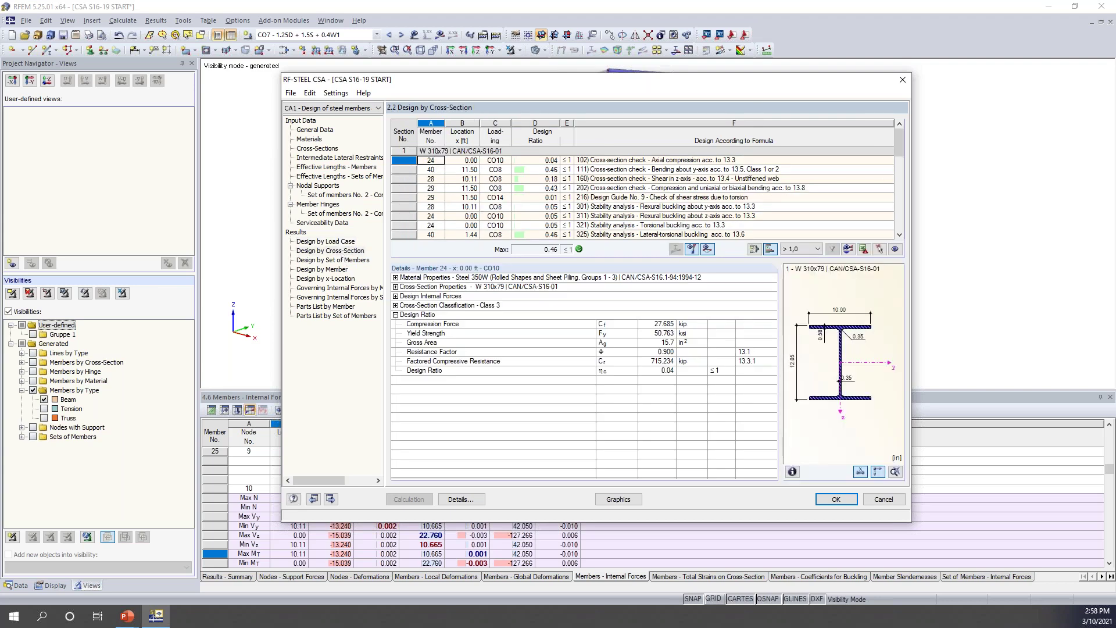
left_click(344, 260)
left_click(342, 269)
Go through the design checks of members 1 and 6 while comparing their locations in the model
left_click_drag(553, 85, 503, 264)
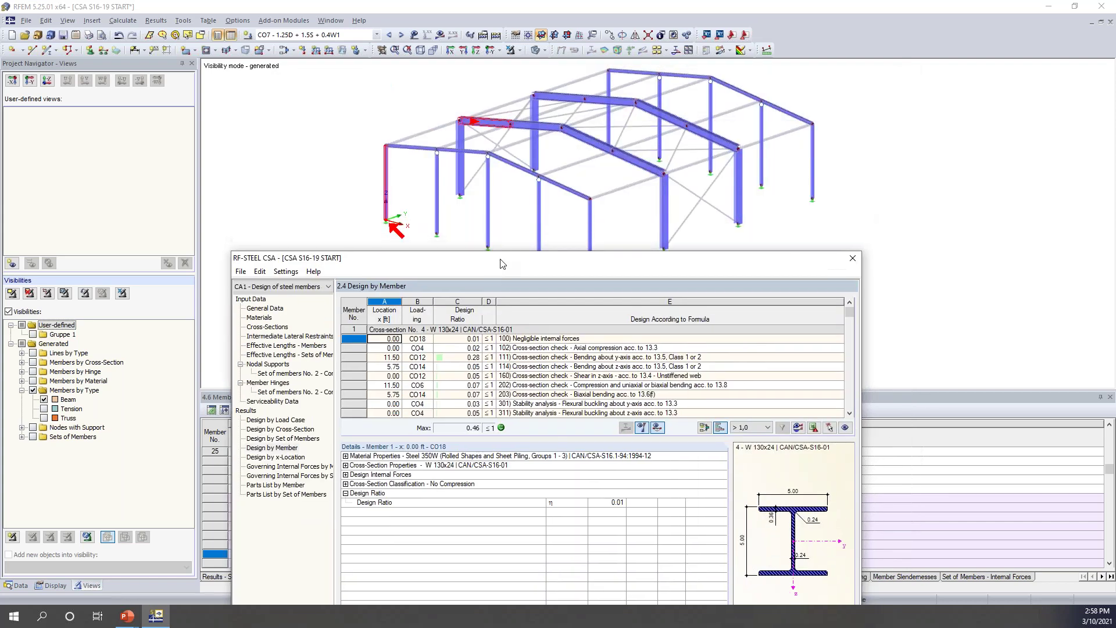
left_click(541, 366)
key("Down")
key("Down")
key("Down")
key("Down")
key("Down")
key("Down")
key("Down")
key("Down")
key("Down")
key("Down")
key("Down")
key("Down")
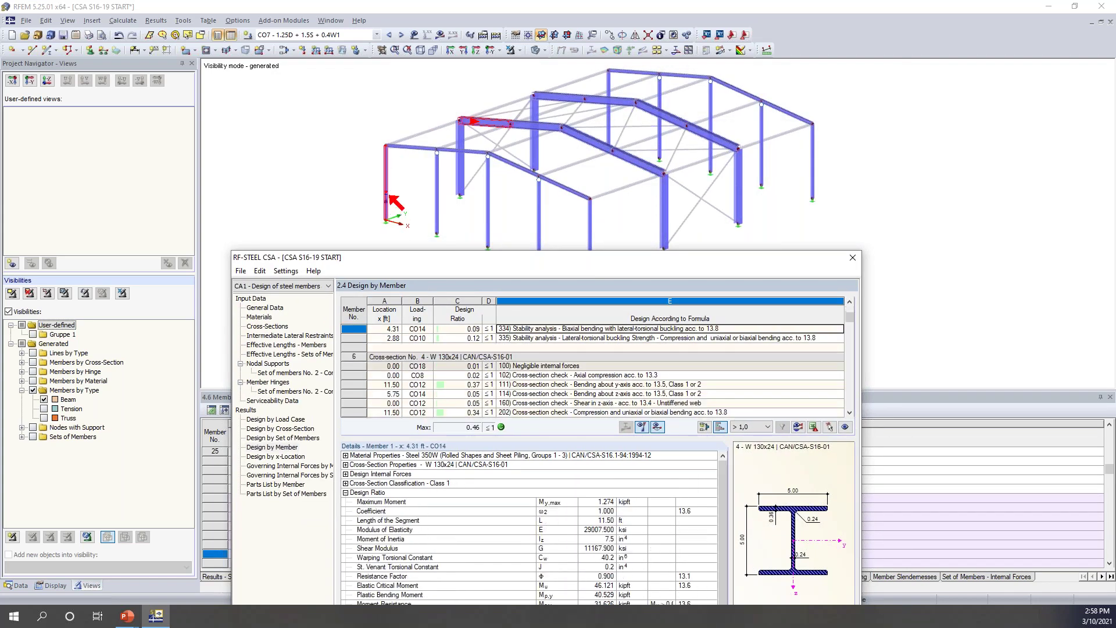
left_click(541, 366)
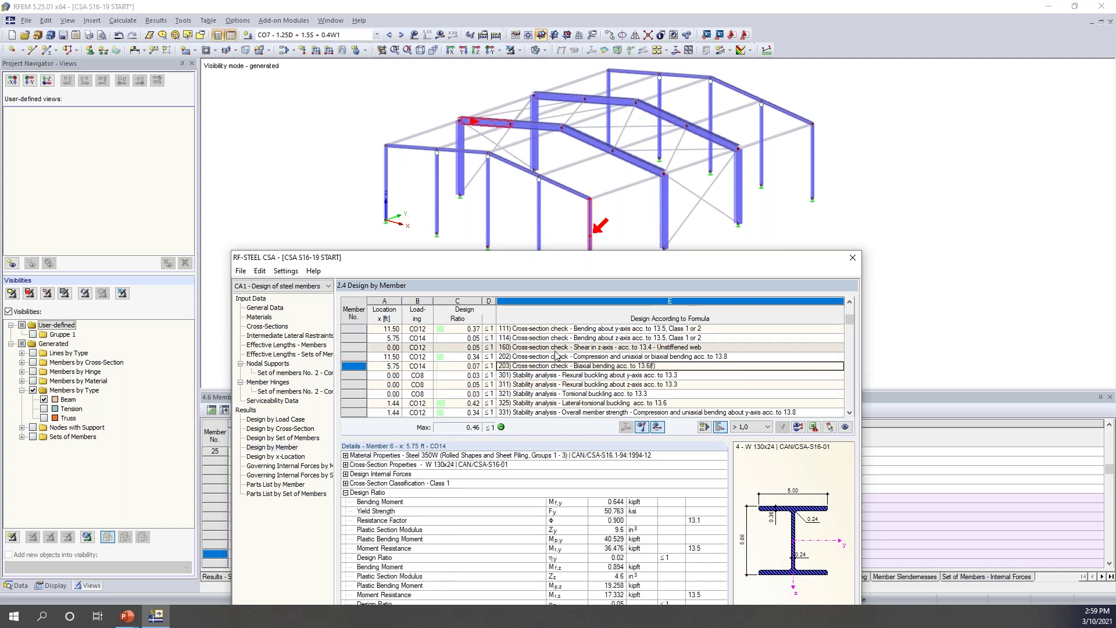
Inspect member 6's flexural buckling checks about the y-axis and z-axis with the column visible in the model
left_click_drag(593, 258, 591, 291)
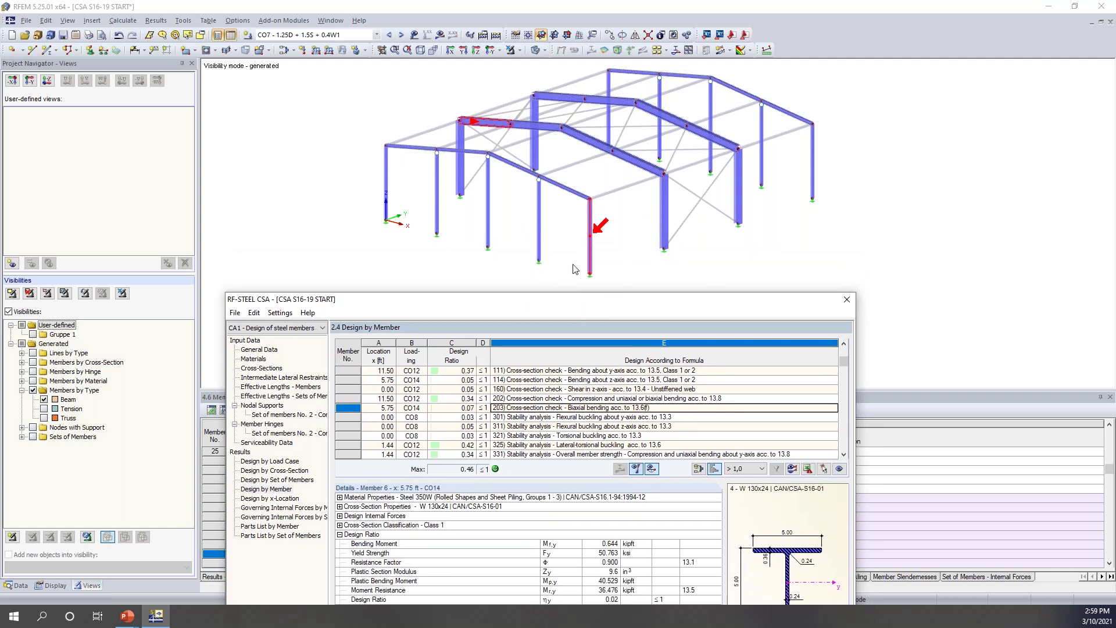
left_click(544, 418)
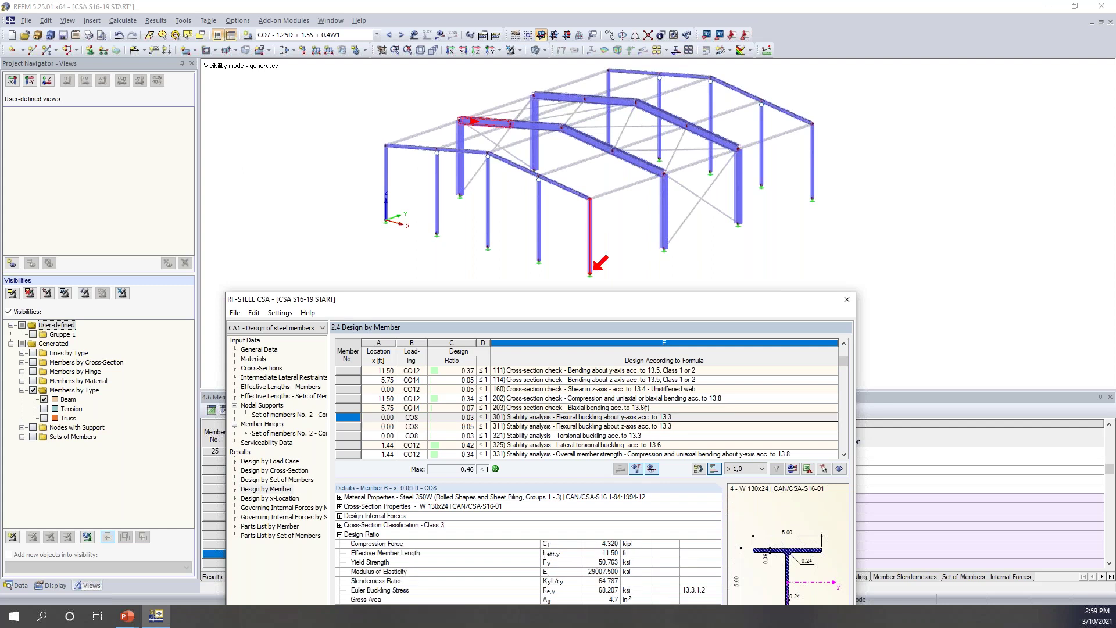
left_click(544, 428)
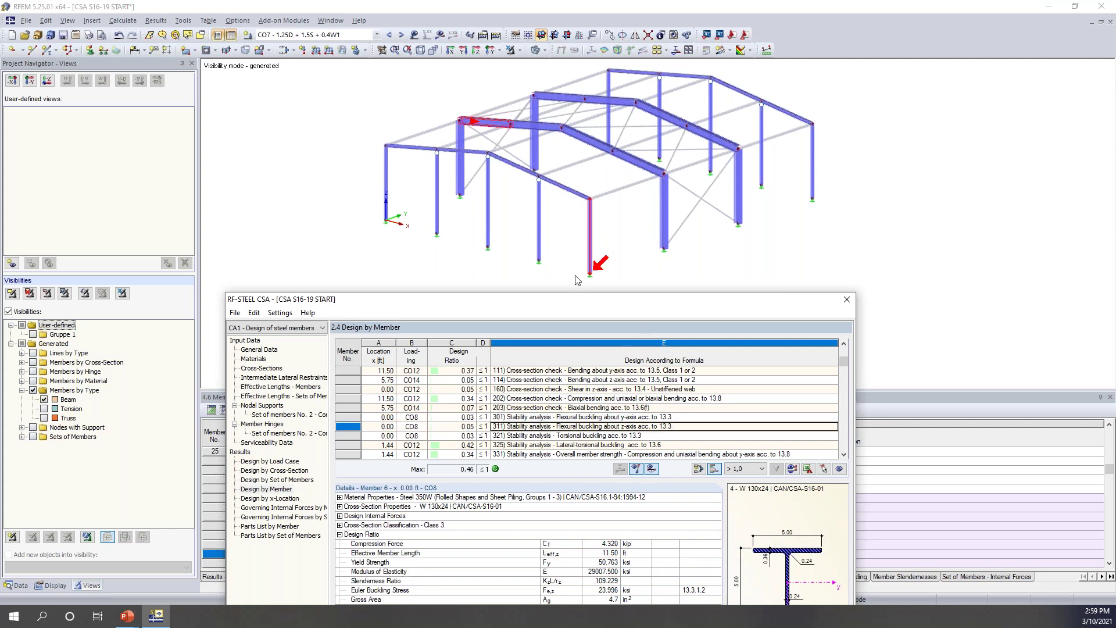
Examine member 6's cross-section checks for axial compression, bending about both axes, and combined compression and bending
left_click_drag(576, 303, 613, 75)
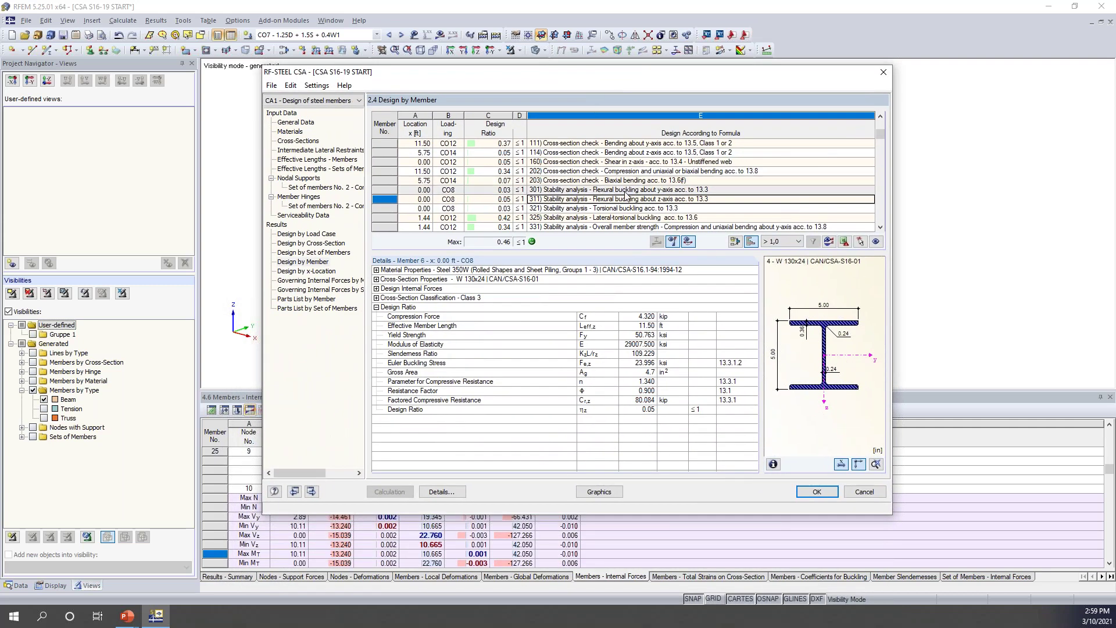
scroll(606, 182, "up", 1)
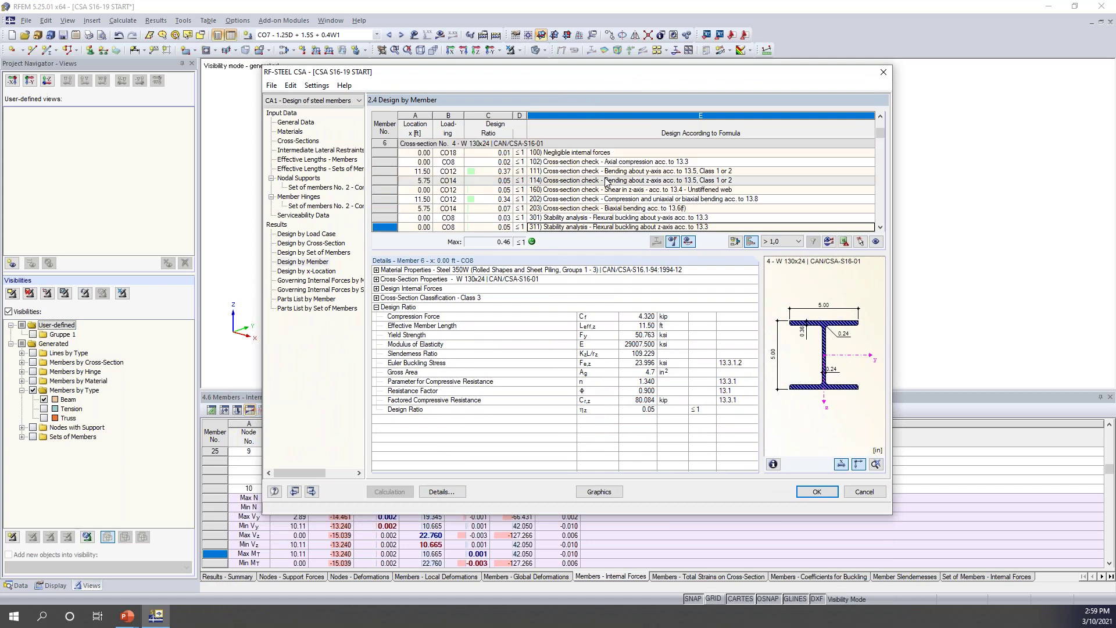
scroll(606, 182, "up", 1)
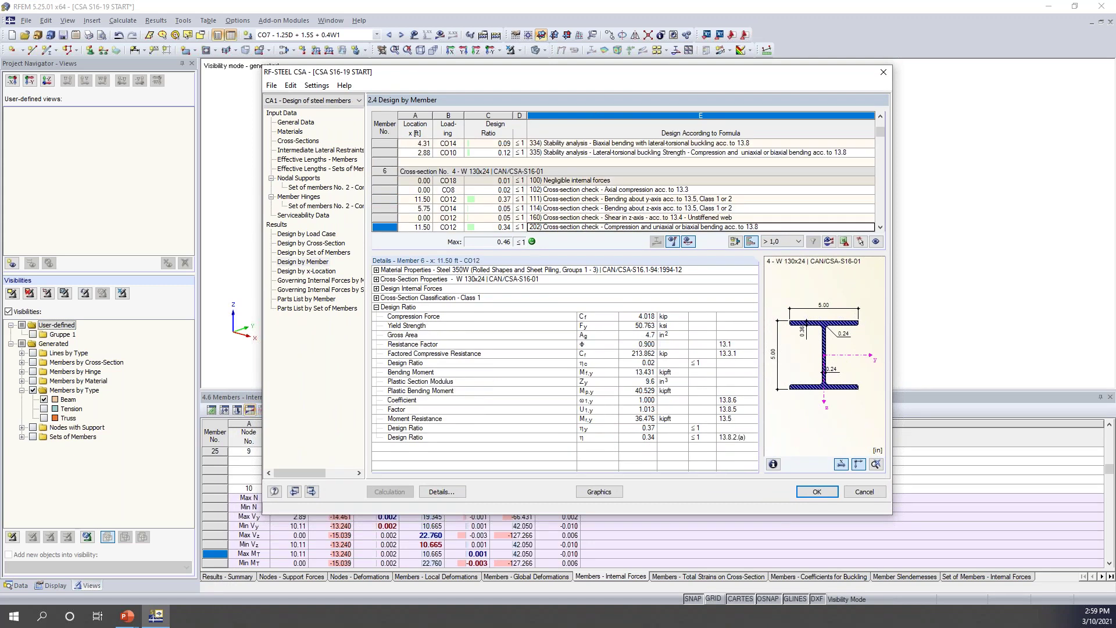
scroll(596, 165, "down", 1)
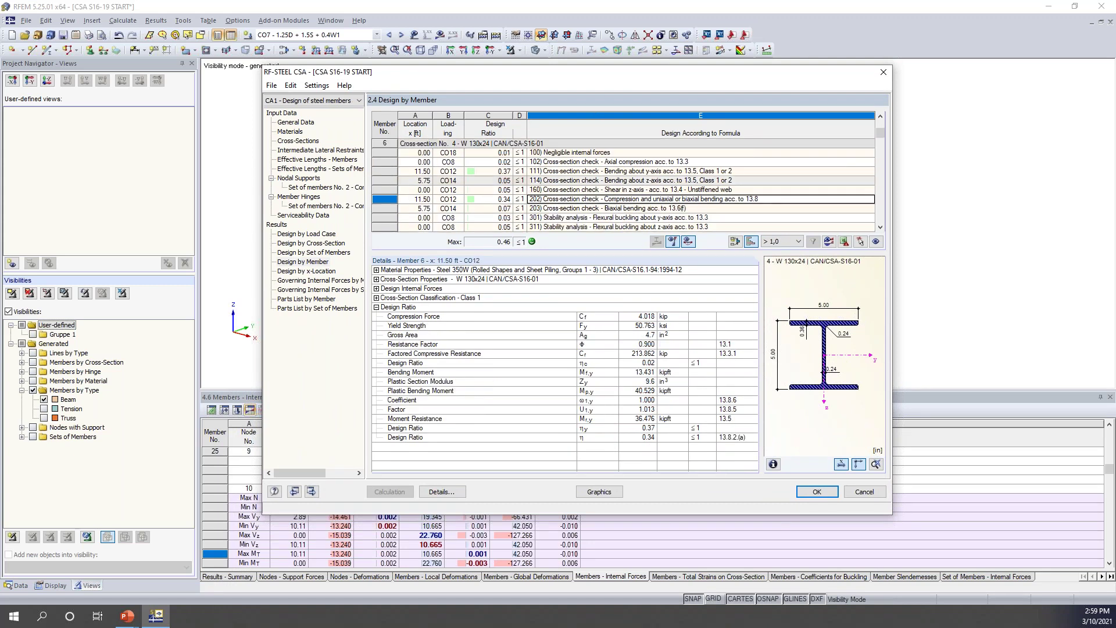
left_click(596, 164)
left_click(593, 172)
left_click(589, 180)
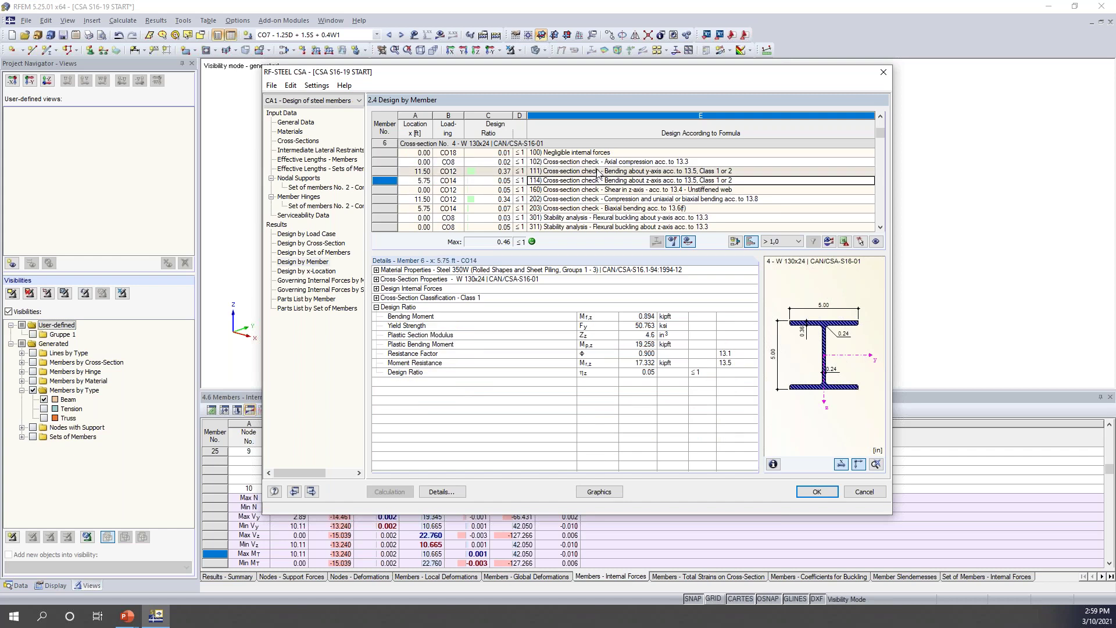
left_click(608, 200)
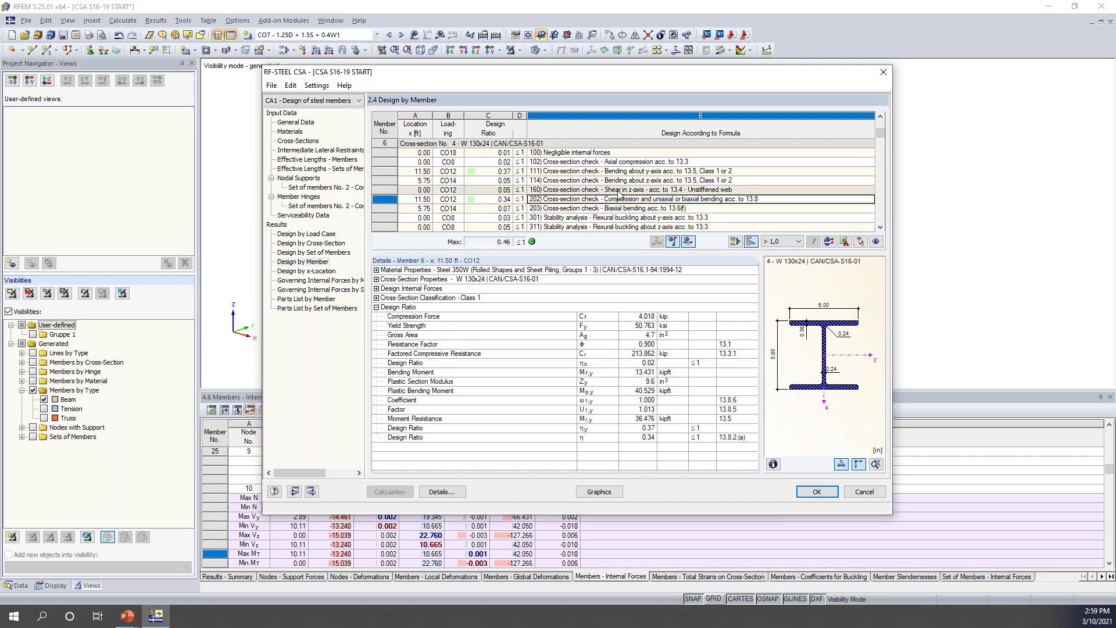
Expand the internal forces and cross-section classification of member 6's check 202 and read through to its design ratios
left_click(377, 298)
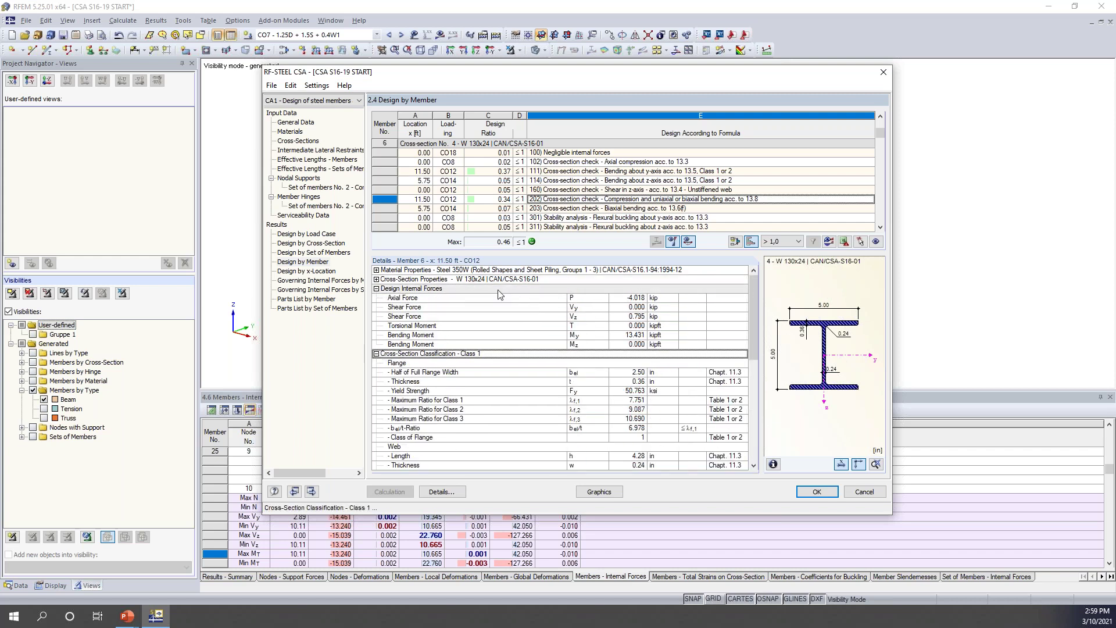
scroll(533, 322, "down", 2)
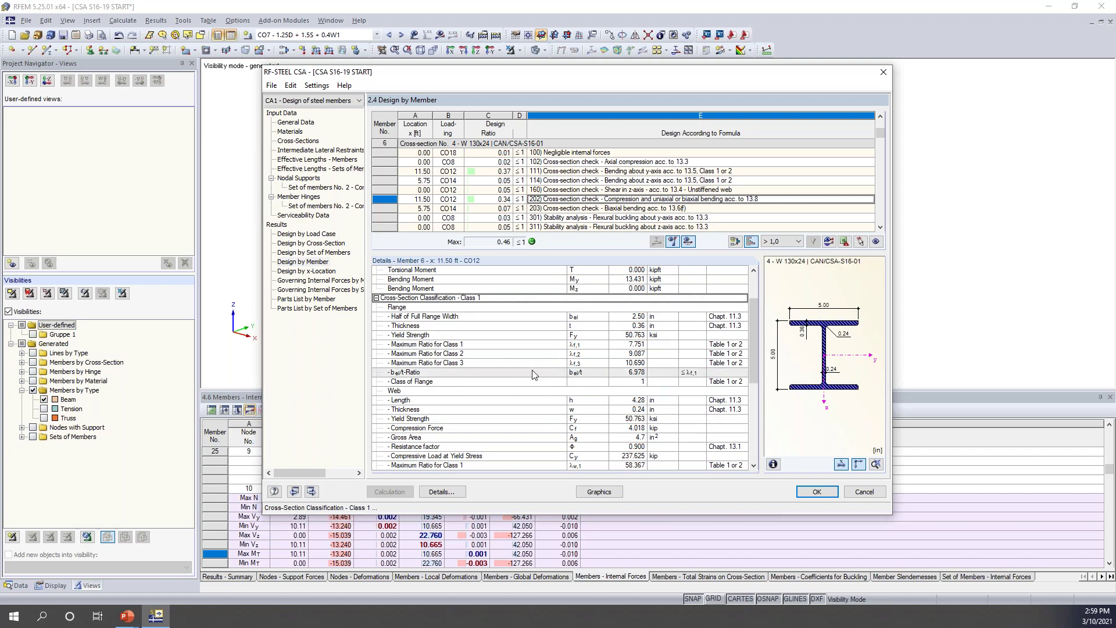
scroll(534, 373, "down", 5)
scroll(534, 374, "down", 2)
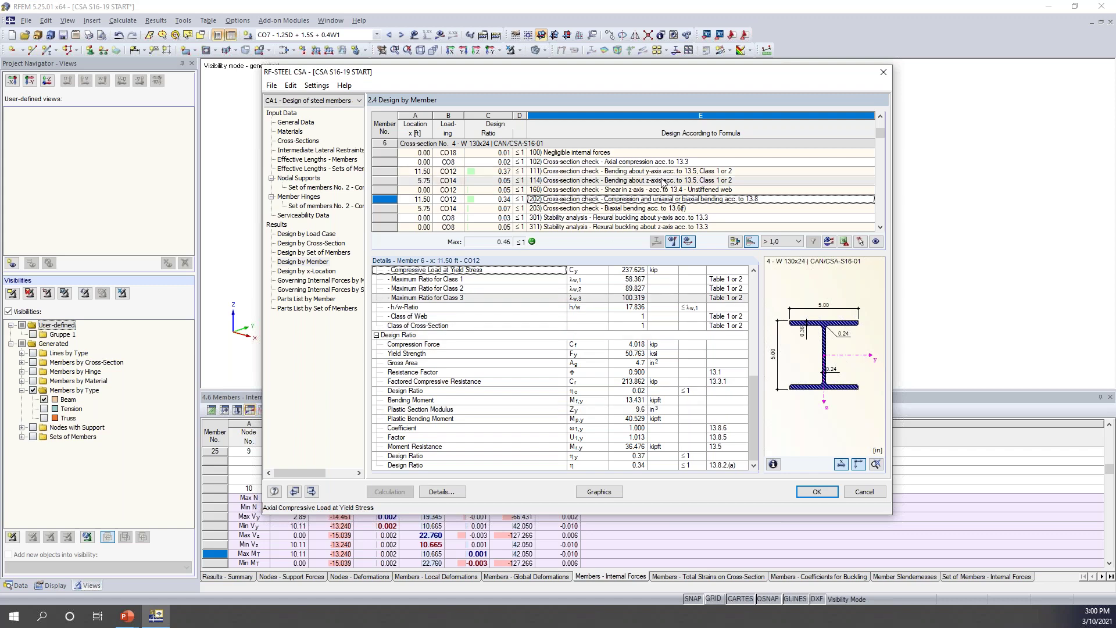
Step through member 6's remaining checks down to the stability analysis for biaxial bending with lateral-torsional buckling
key("Down")
key("Down")
key("Down")
key("Down")
key("Down")
key("Down")
key("Down")
key("Down")
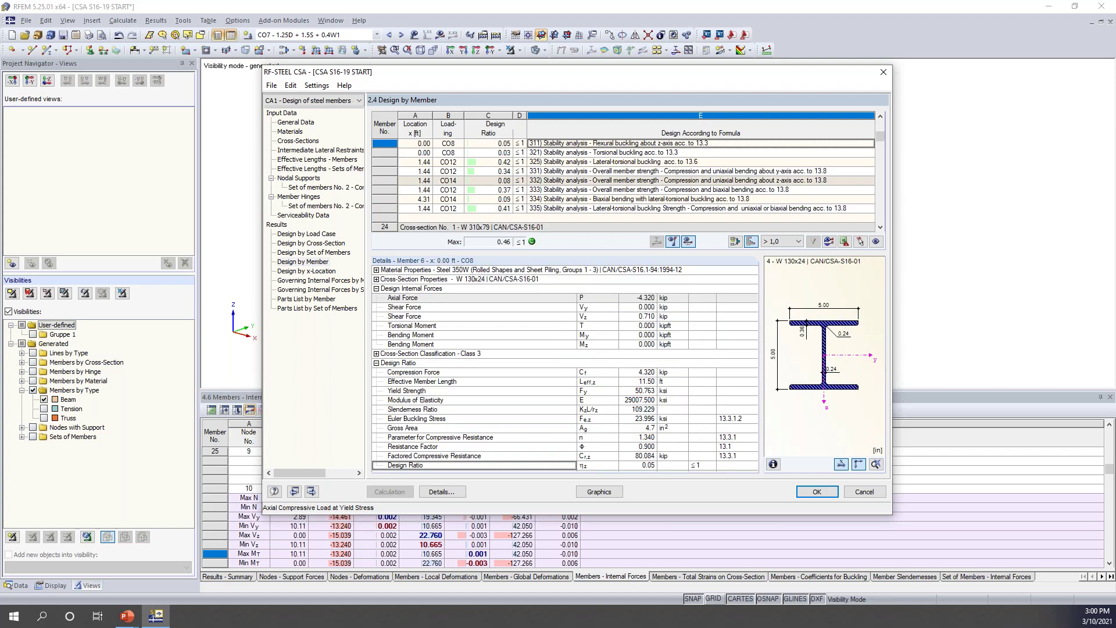
key("Down")
key("Down")
key("Down")
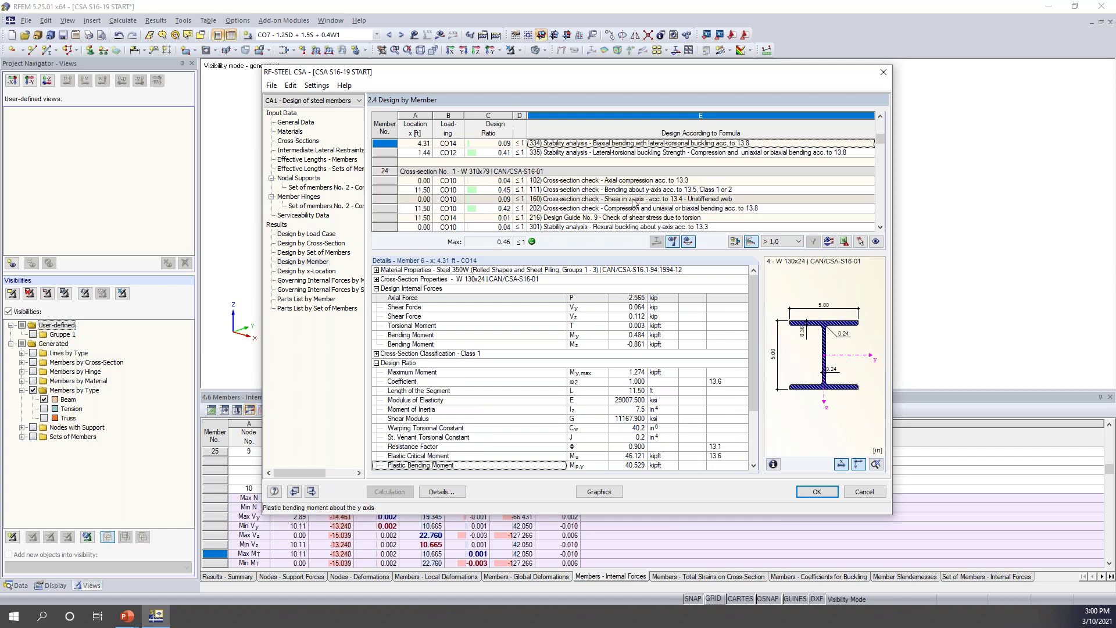
Filter the member results to Max and look through each member's governing design check
left_click(799, 242)
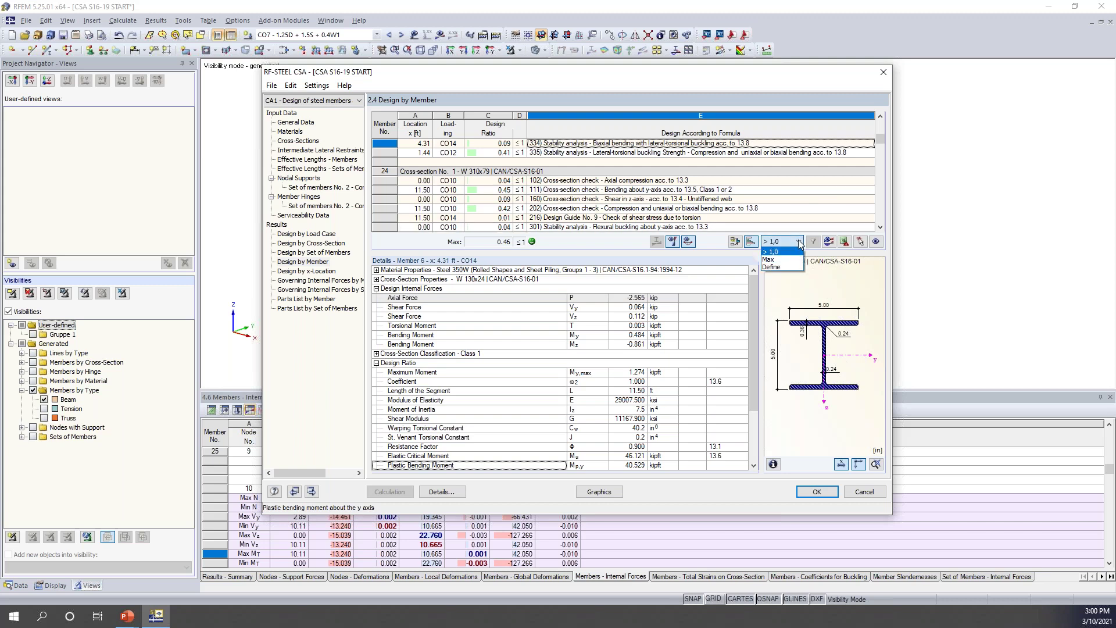
left_click(788, 261)
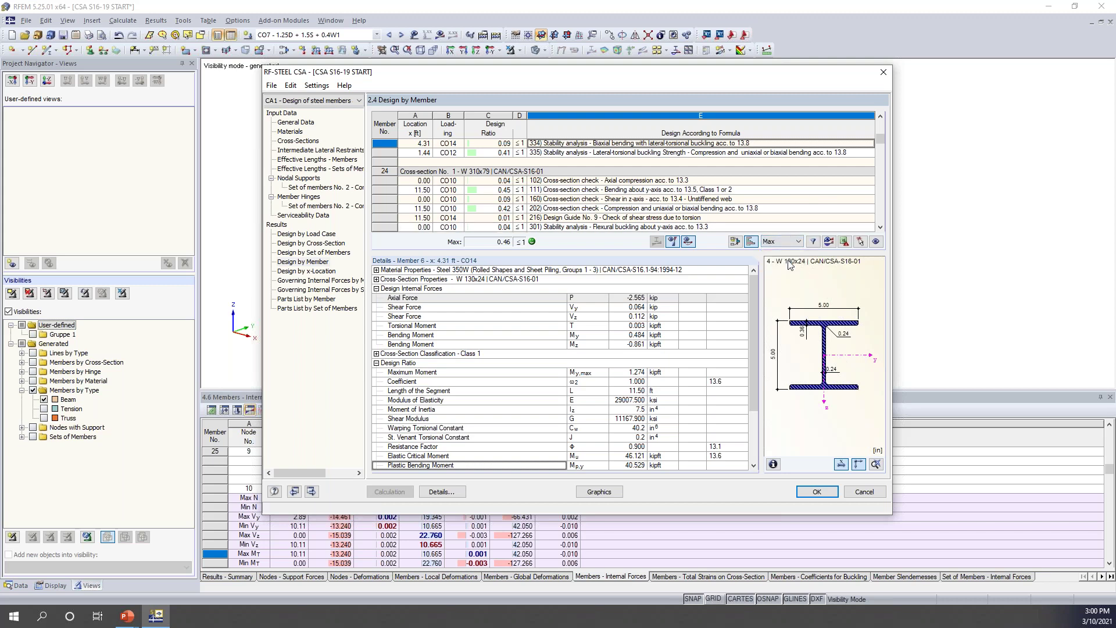
left_click(813, 242)
left_click(666, 174)
left_click(663, 200)
left_click(662, 227)
scroll(677, 200, "down", 2)
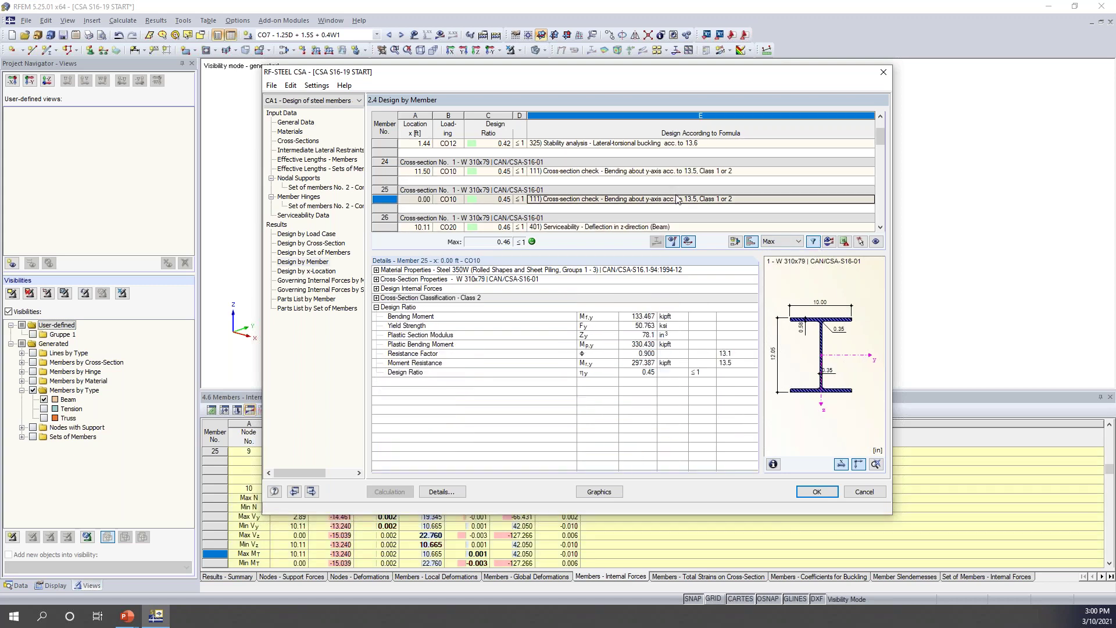
scroll(675, 199, "up", 2)
left_click(674, 208)
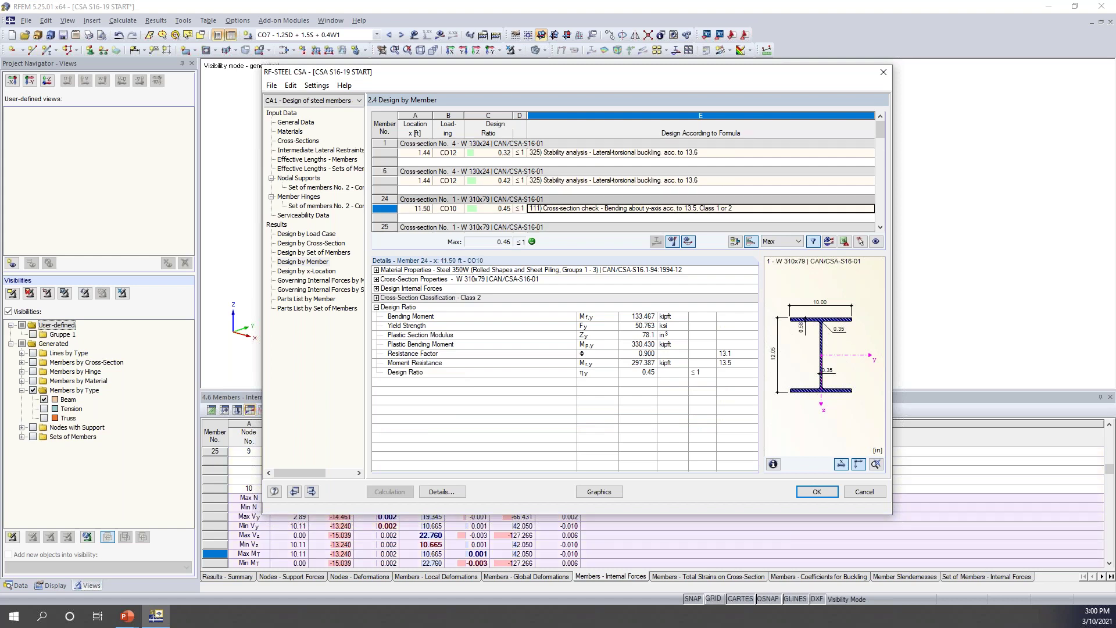
Return the results filter to > 1,0 and view member 1's shear check in the z-axis
left_click(786, 243)
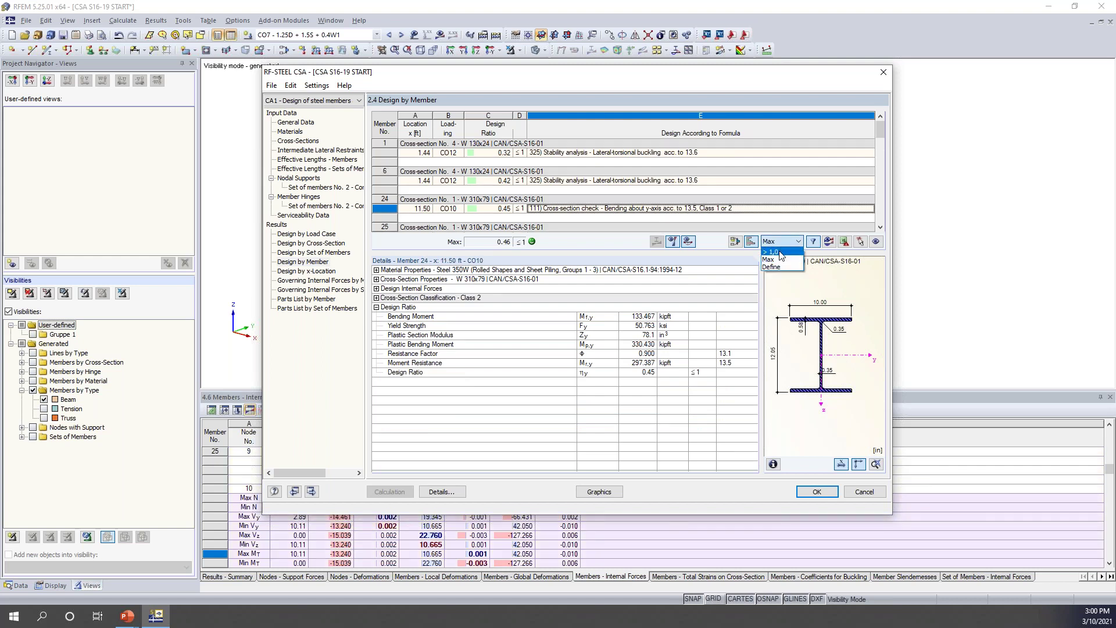
left_click(781, 256)
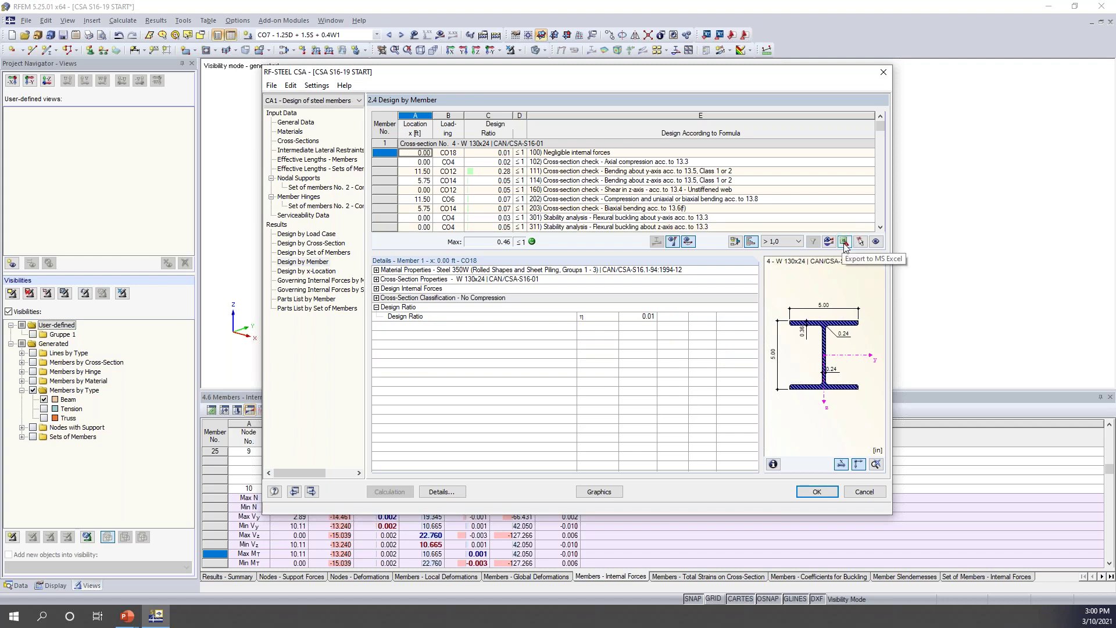
left_click(727, 190)
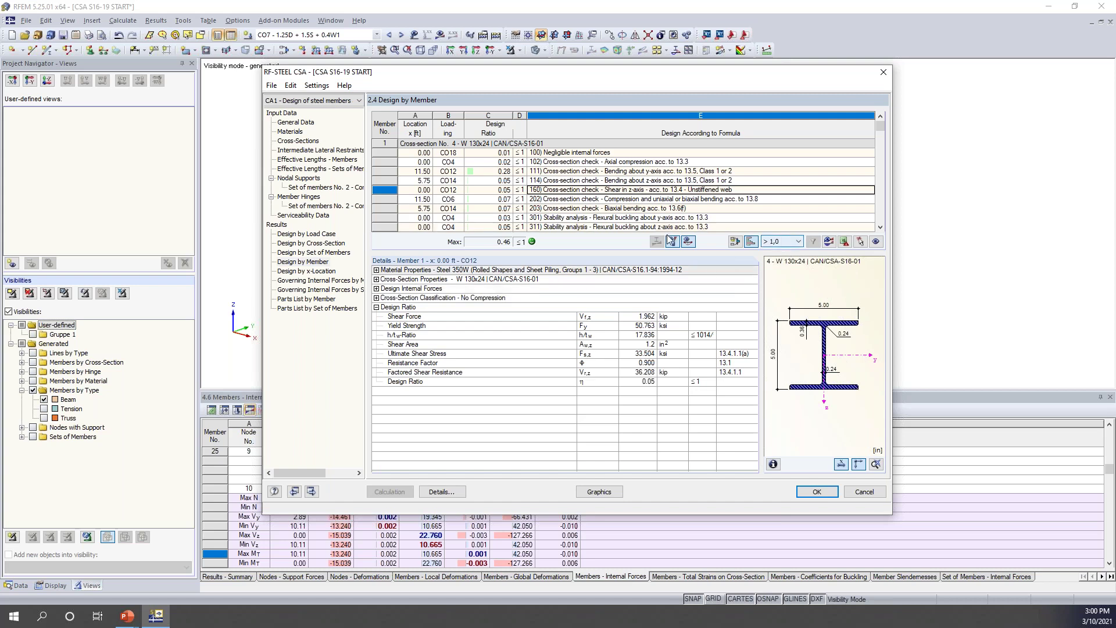
Open the design results by set of members and read check 350's stability analysis details down to the combined design ratio
left_click(331, 252)
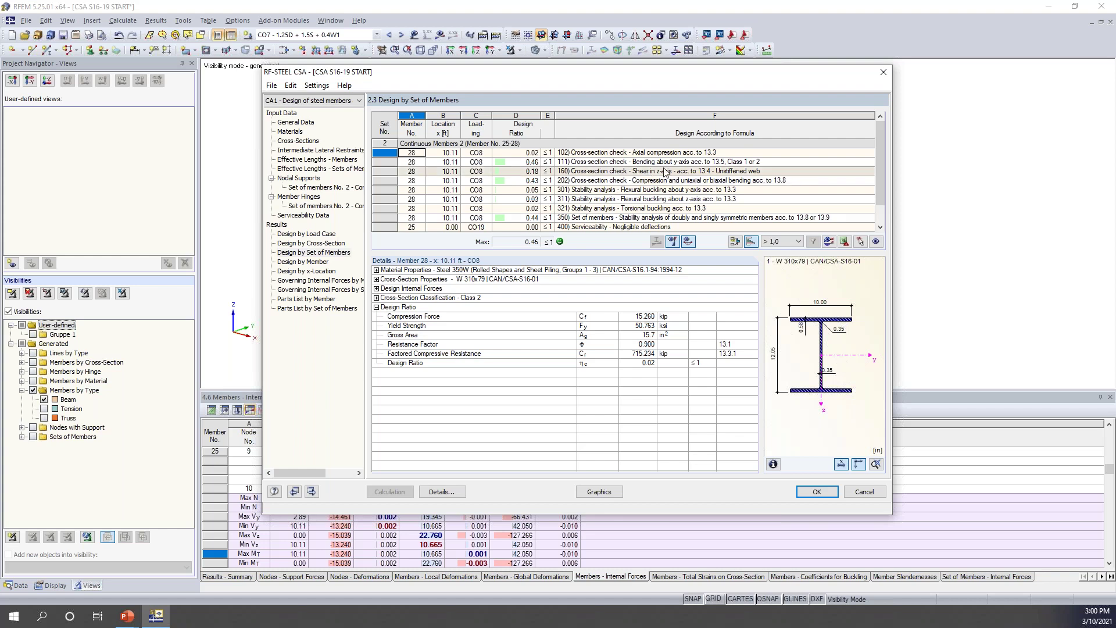
left_click(640, 218)
scroll(561, 366, "down", 10)
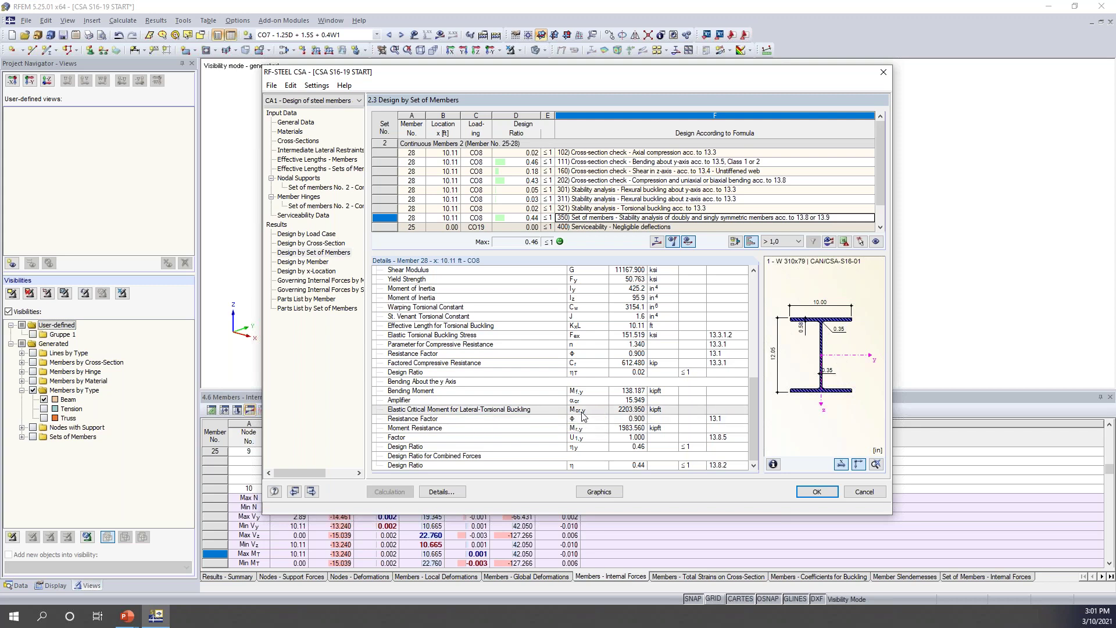
View the rafter set's buckling mode shape with a display factor of 0.50, inspect it closely, and close the view
left_click(656, 243)
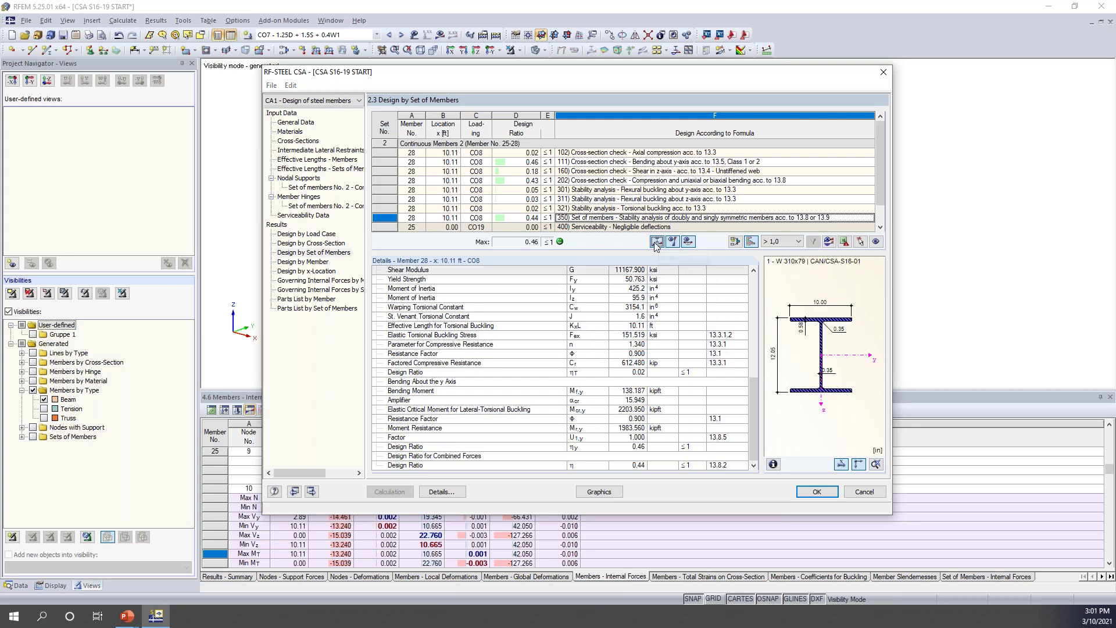
left_click_drag(579, 291, 472, 343)
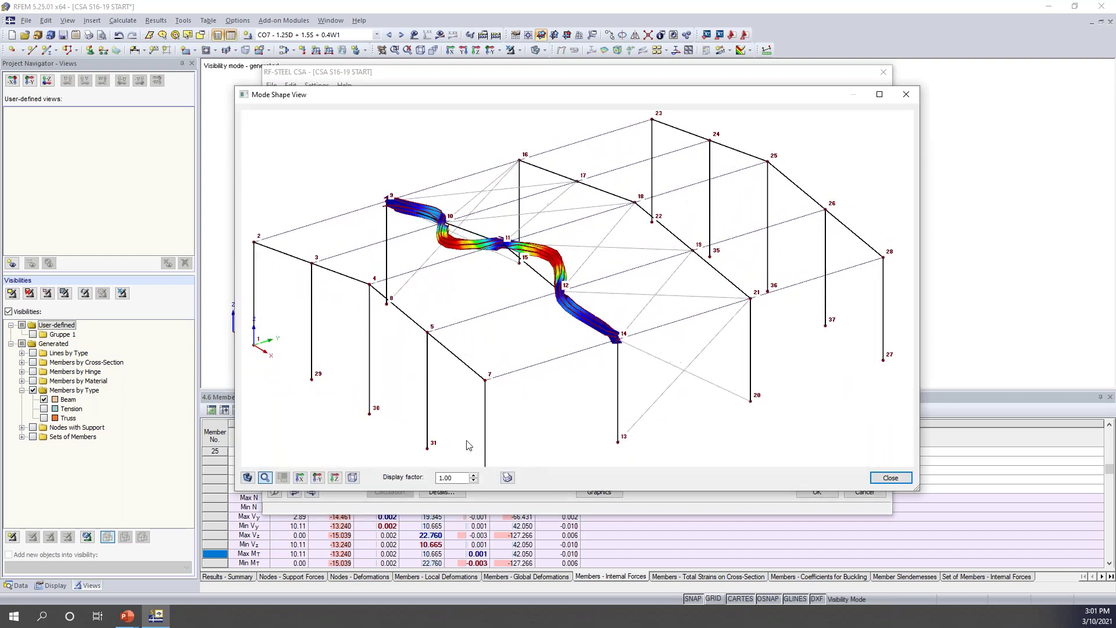
left_click(474, 481)
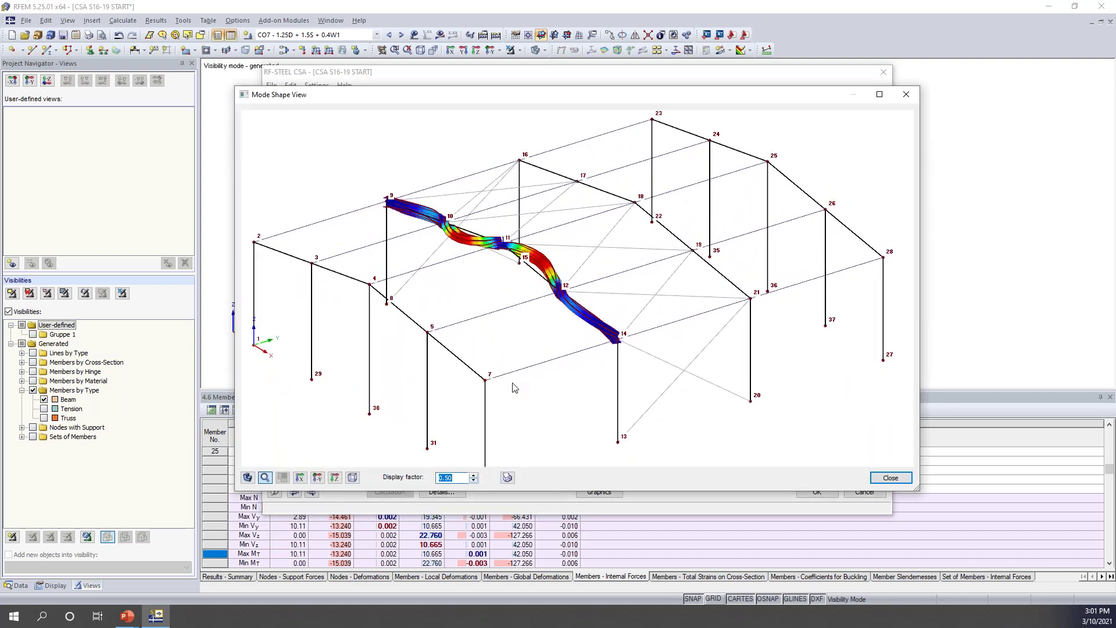
scroll(519, 253, "up", 2)
scroll(519, 253, "up", 3)
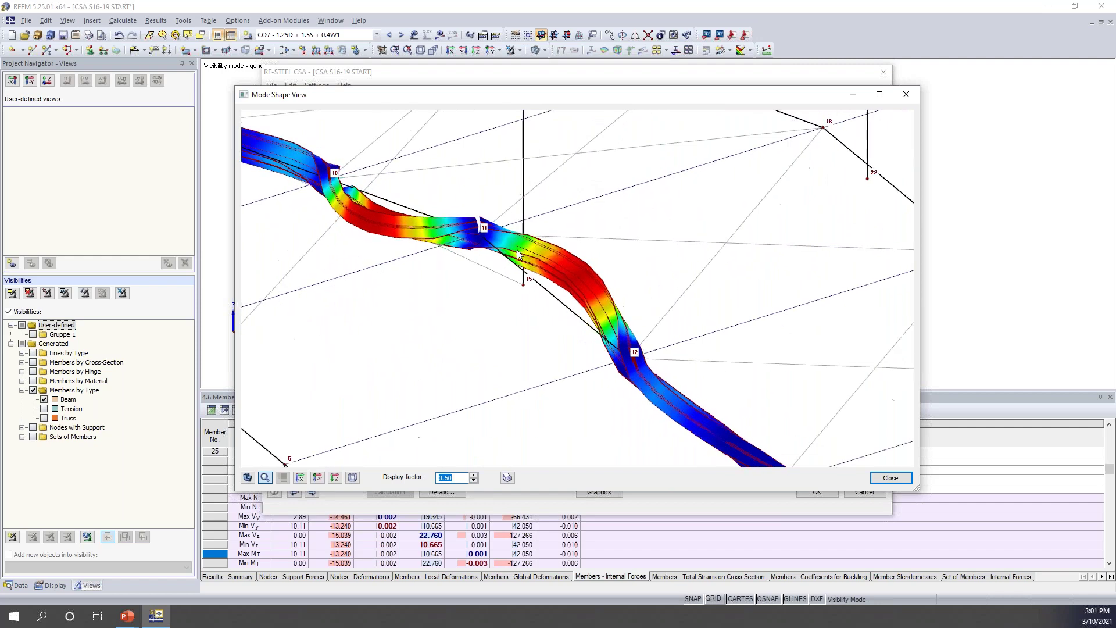
scroll(531, 306, "down", 2)
left_click(519, 298)
mouse_move(482, 302)
left_mouse_down()
mouse_move(381, 299)
mouse_move(299, 249)
mouse_move(314, 194)
mouse_move(541, 304)
mouse_move(486, 319)
left_mouse_up()
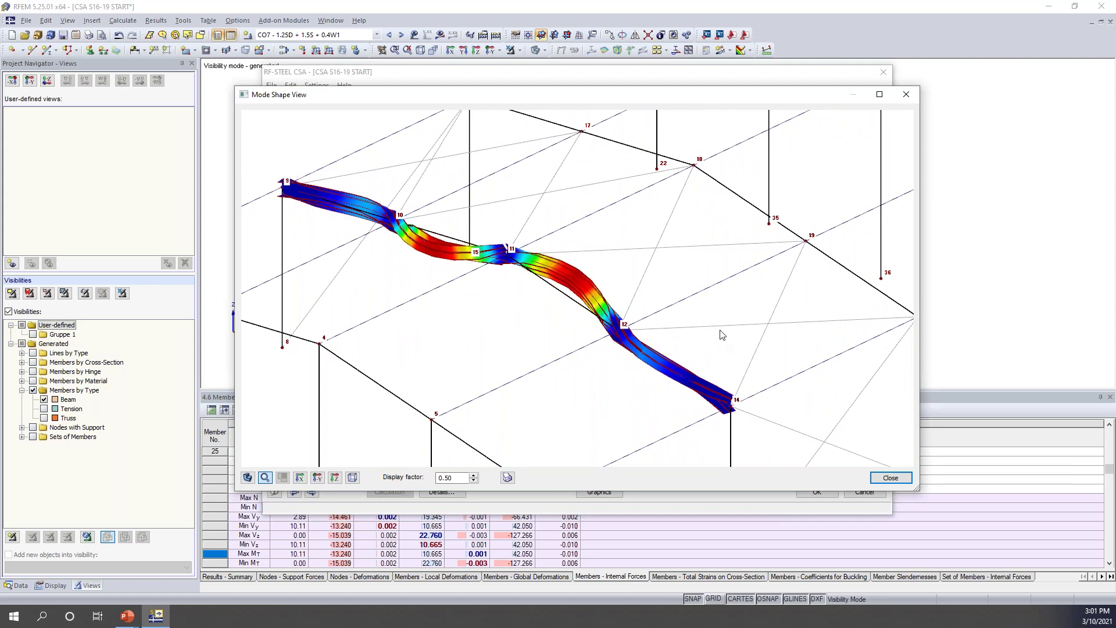
left_click(891, 477)
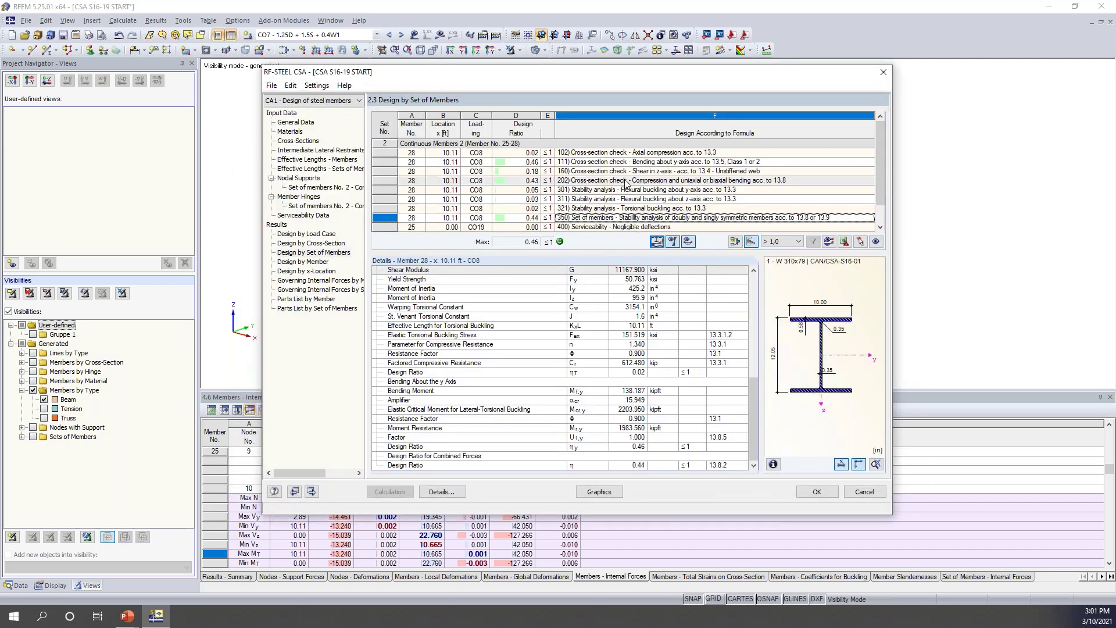
View the rafter set's check 401 for z-direction deflection, expand its deflections, and look at the governing location in the model
scroll(599, 216, "down", 1)
left_click(608, 219)
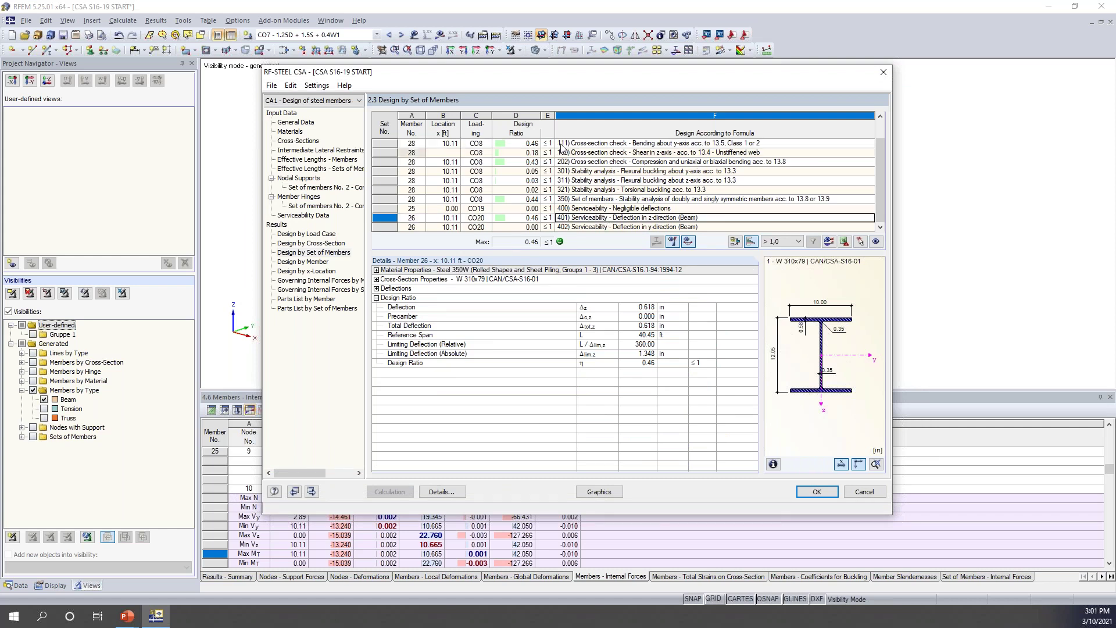
left_click(376, 288)
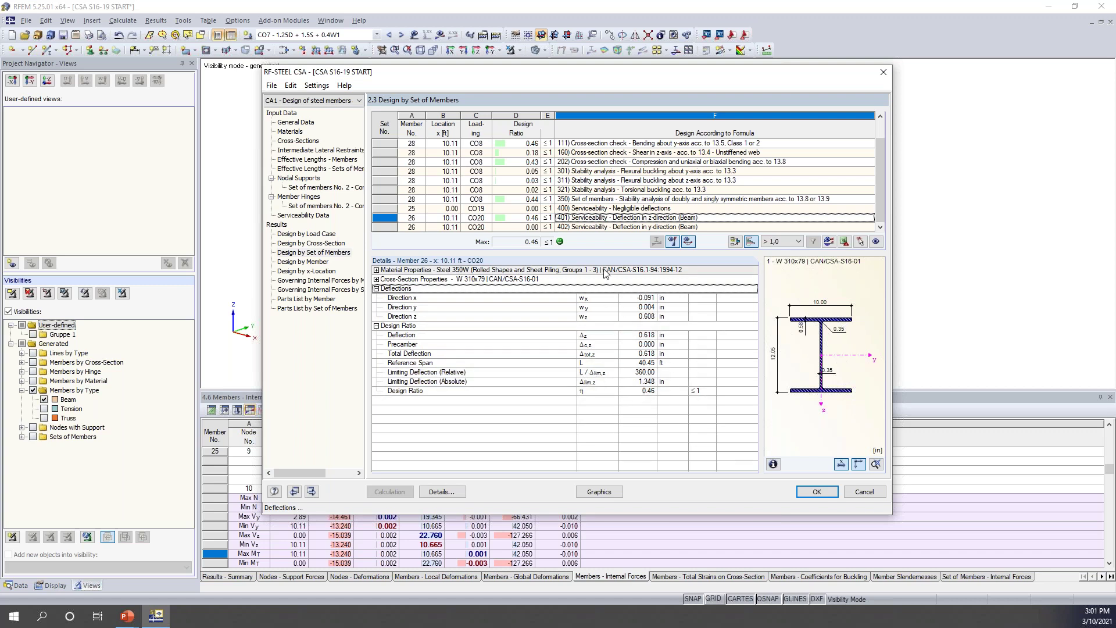
left_click_drag(661, 81, 642, 311)
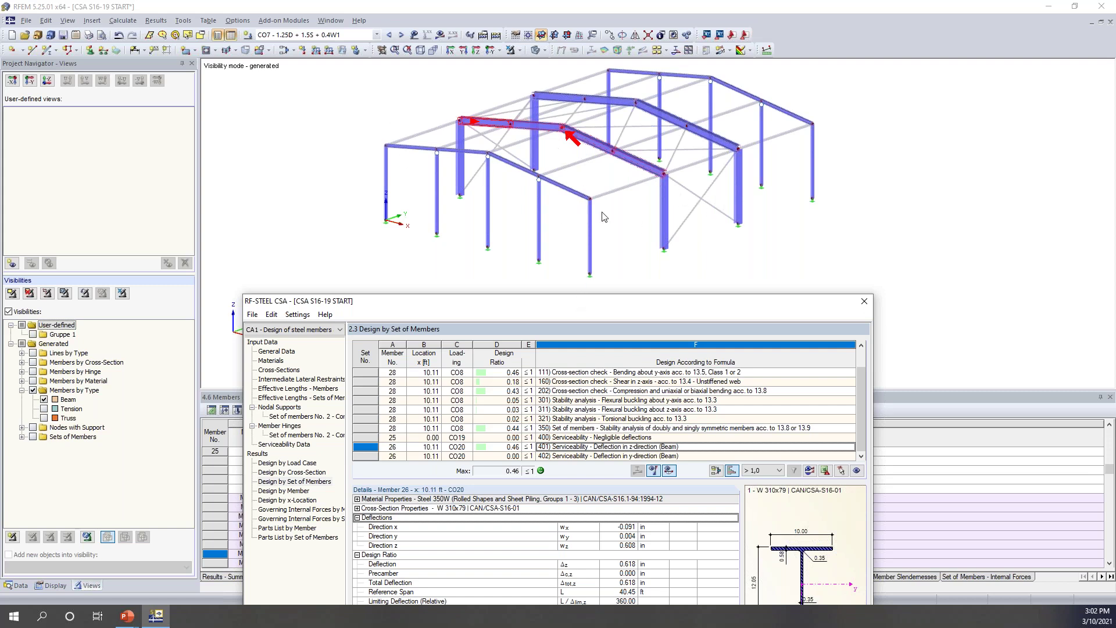
left_click_drag(659, 302, 678, 71)
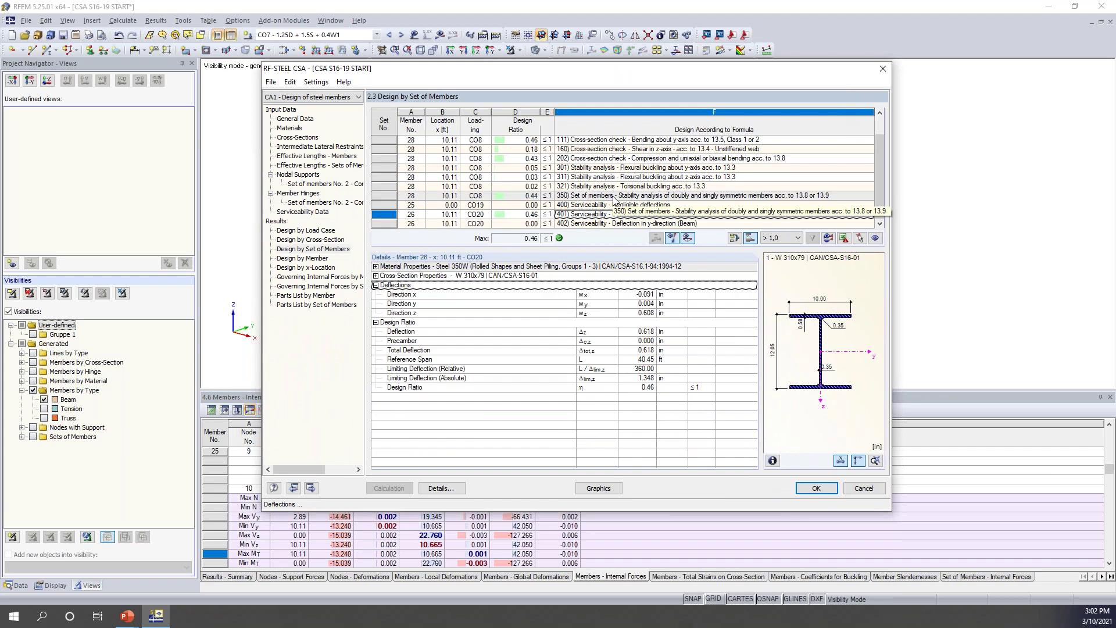
Show the RF-STEEL CSA CA1 results graphically on the model and display the ultimate limit state design ratios
left_click(598, 488)
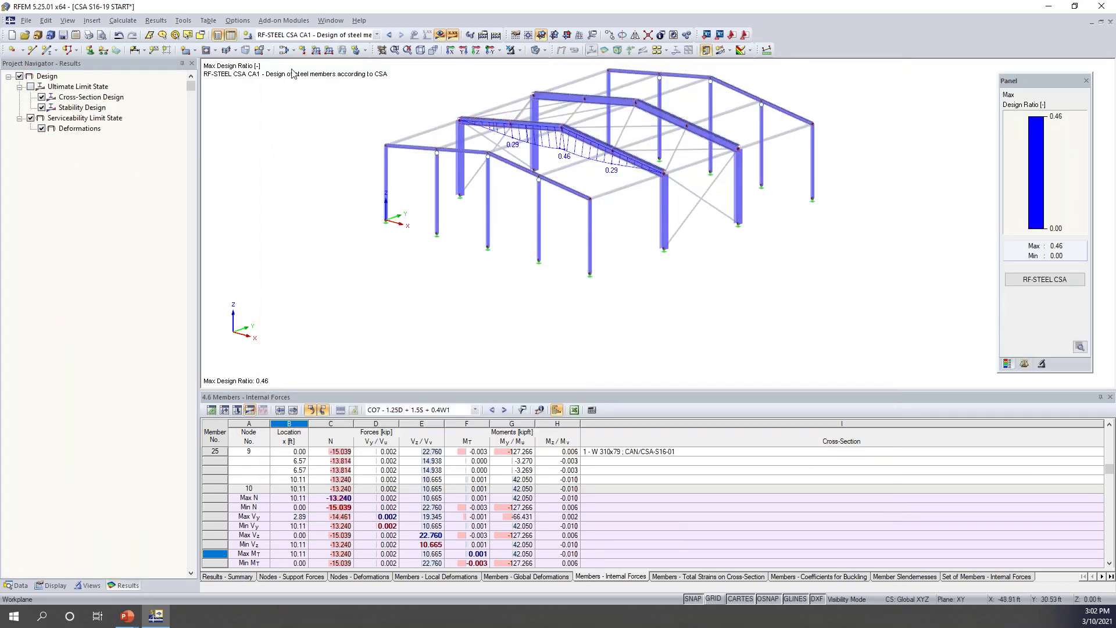
left_click(309, 36)
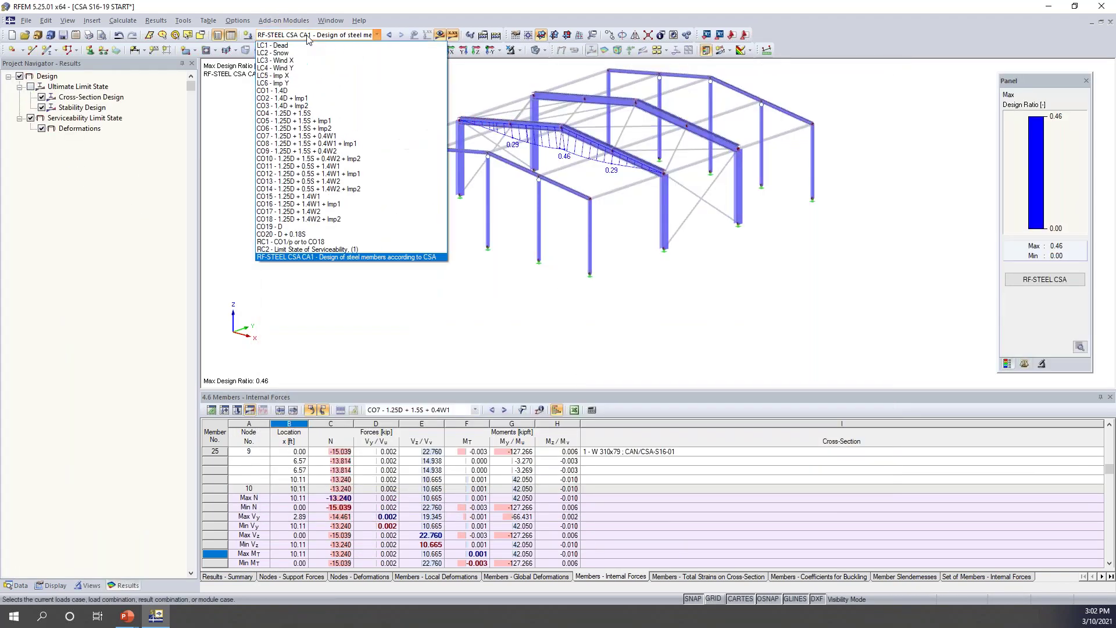
left_click(330, 259)
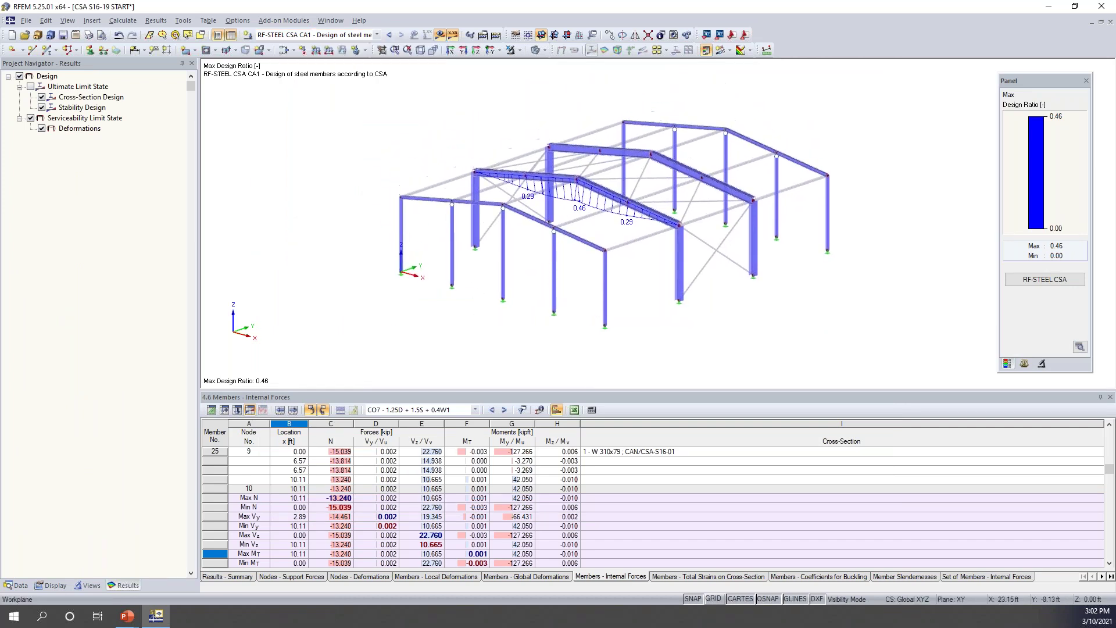
left_click(31, 86)
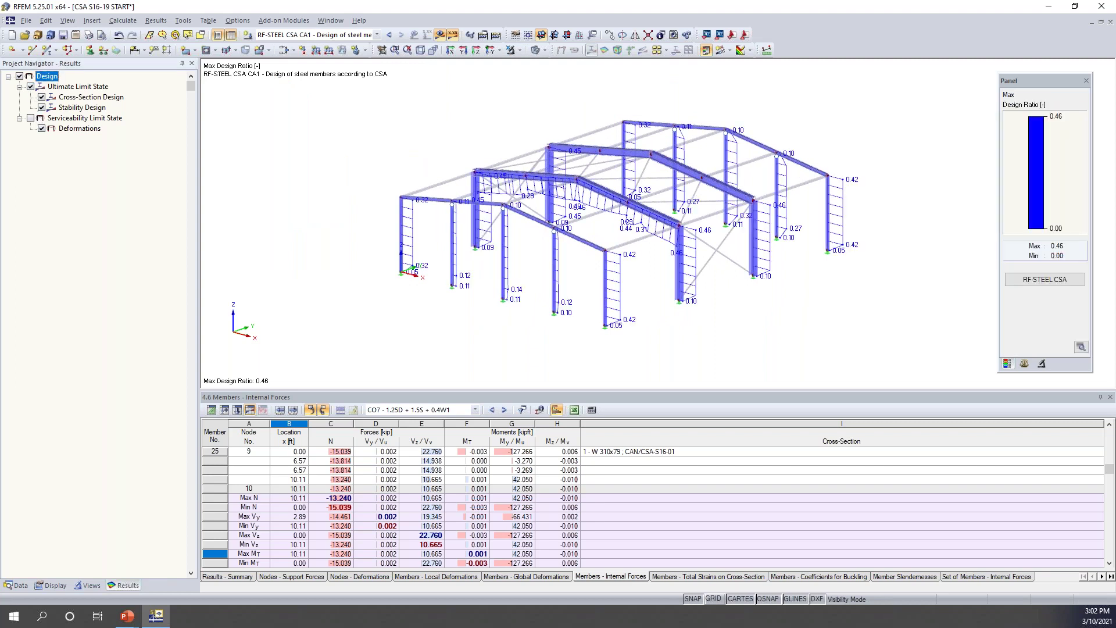
scroll(654, 284, "up", 2)
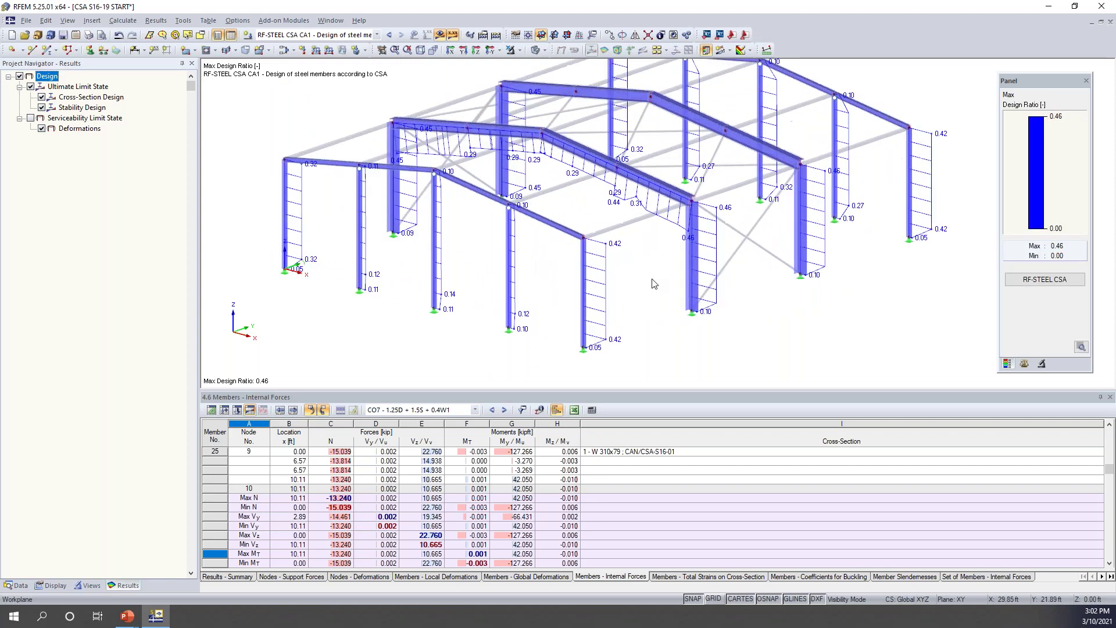
scroll(654, 284, "up", 1)
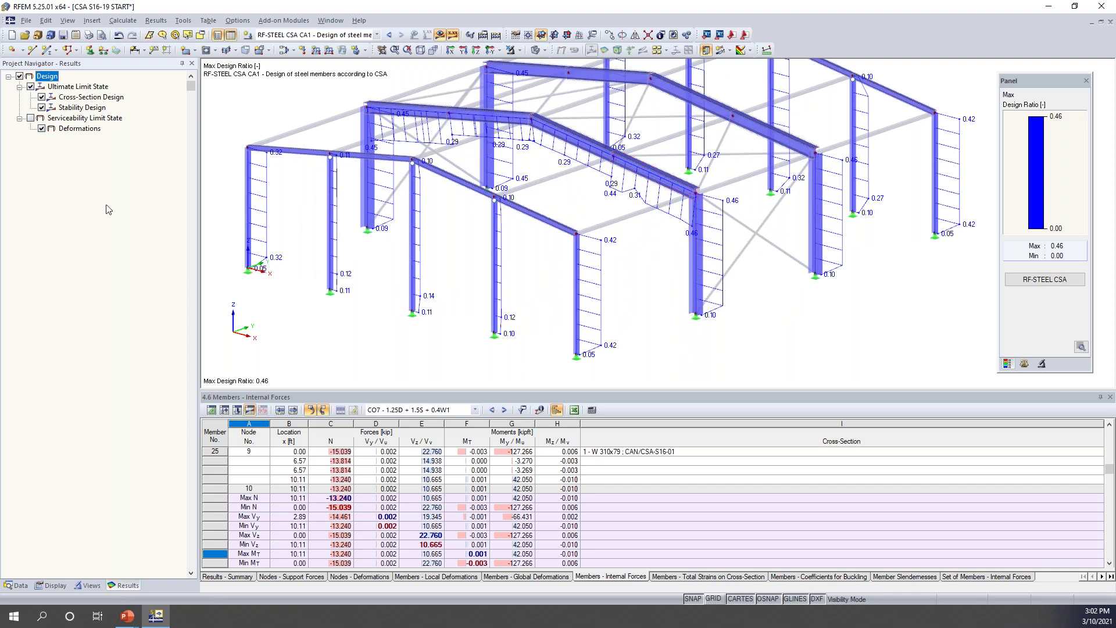
Switch the displayed design ratios from ultimate to serviceability limit state and inspect the rafter's deformation ratio diagram
left_click(31, 87)
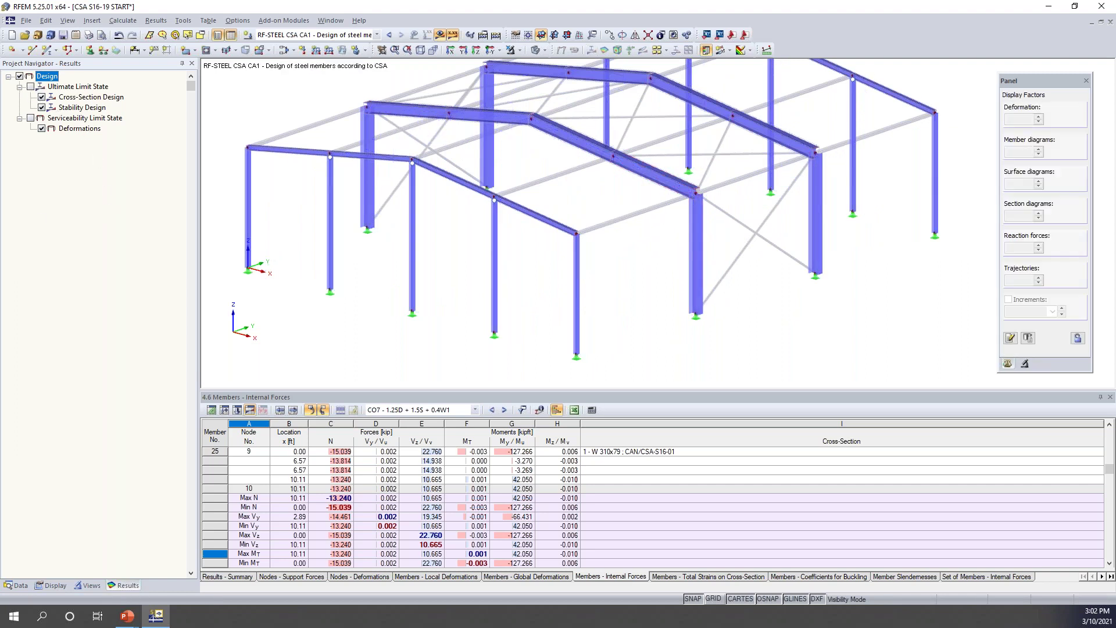
left_click(31, 118)
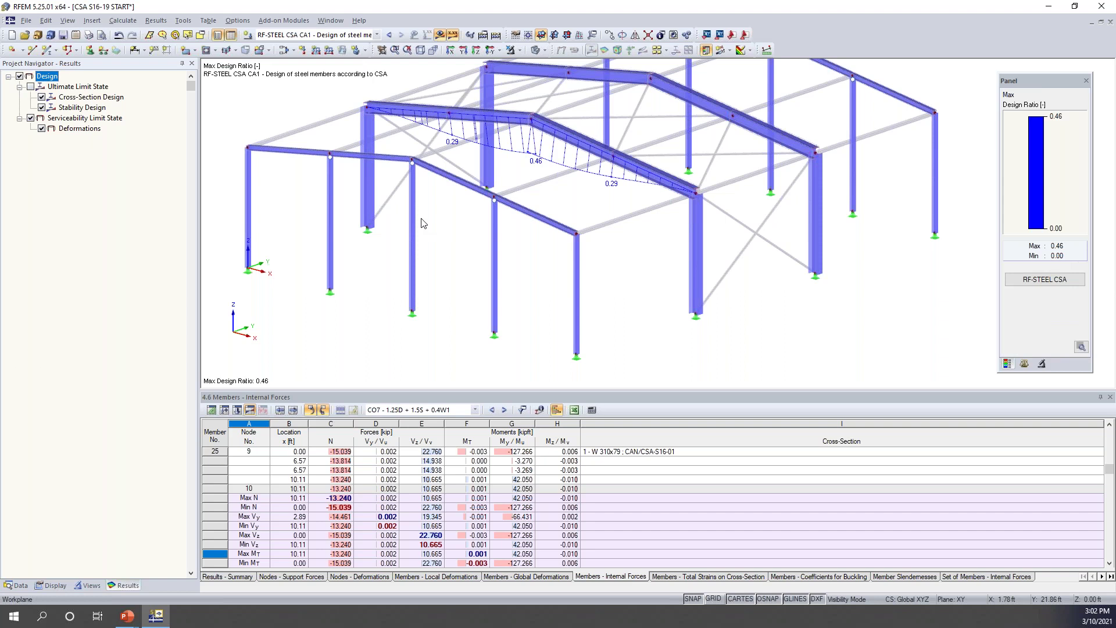
middle_click_drag(523, 221, 558, 232, "ctrl")
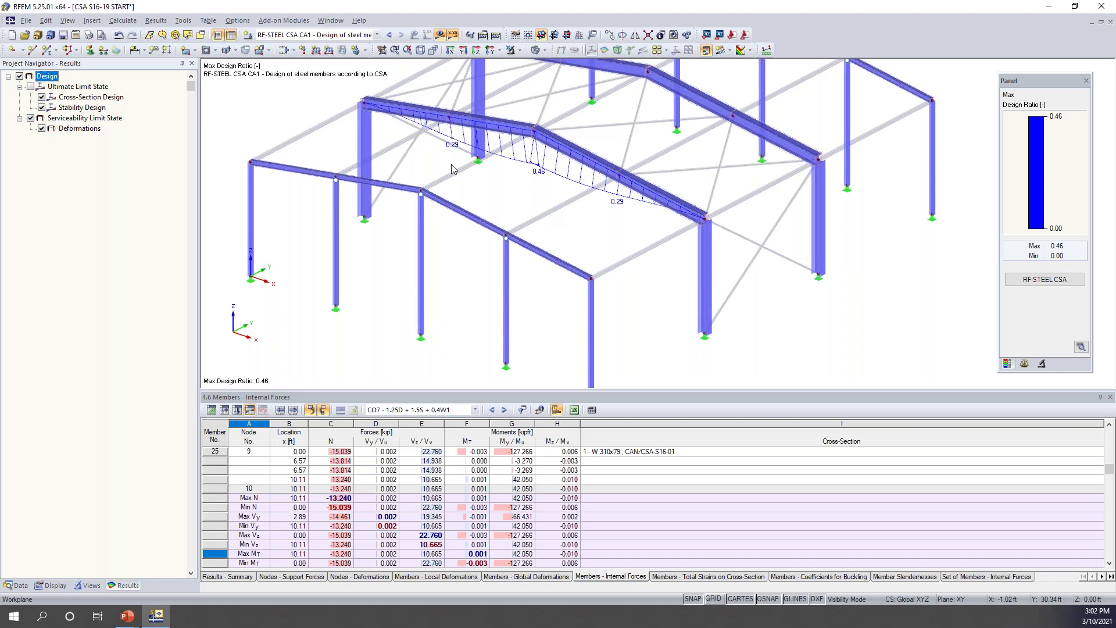
scroll(565, 213, "down", 1)
middle_click_drag(566, 213, 587, 241)
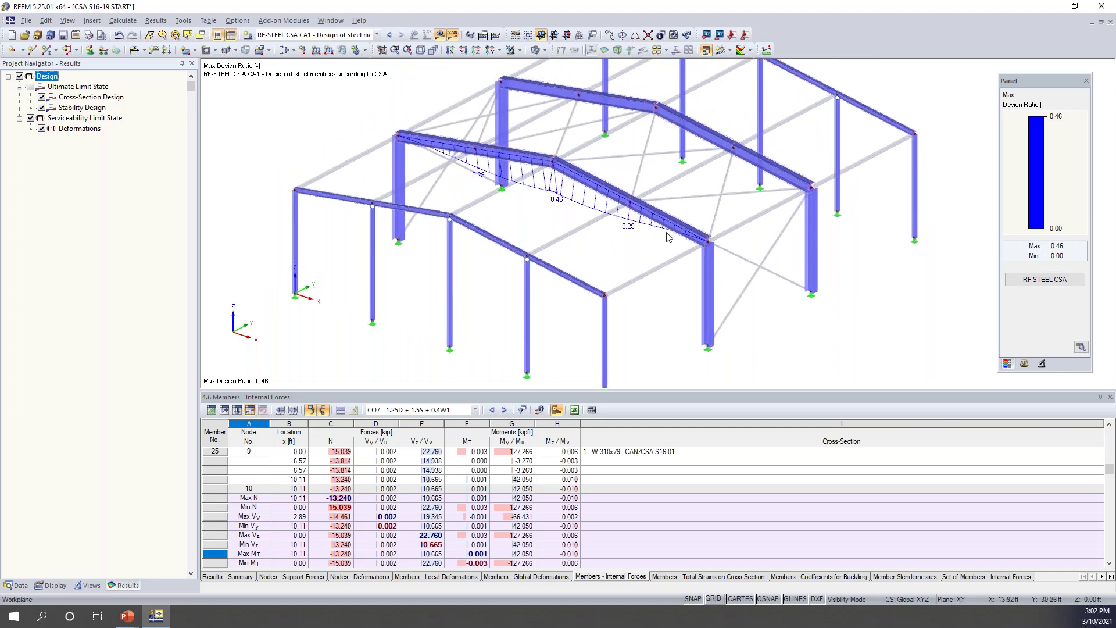
Reopen the RF-STEEL CSA module and review the optimization choices for the W 310x79 cross-section, leaving it at No
left_click(1044, 280)
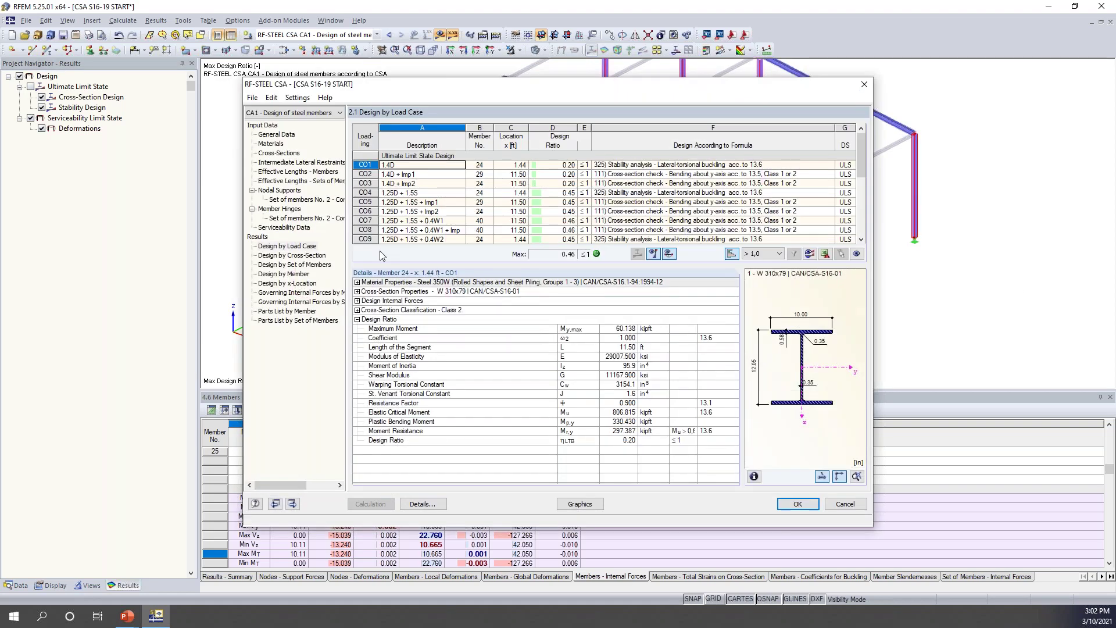
left_click(294, 155)
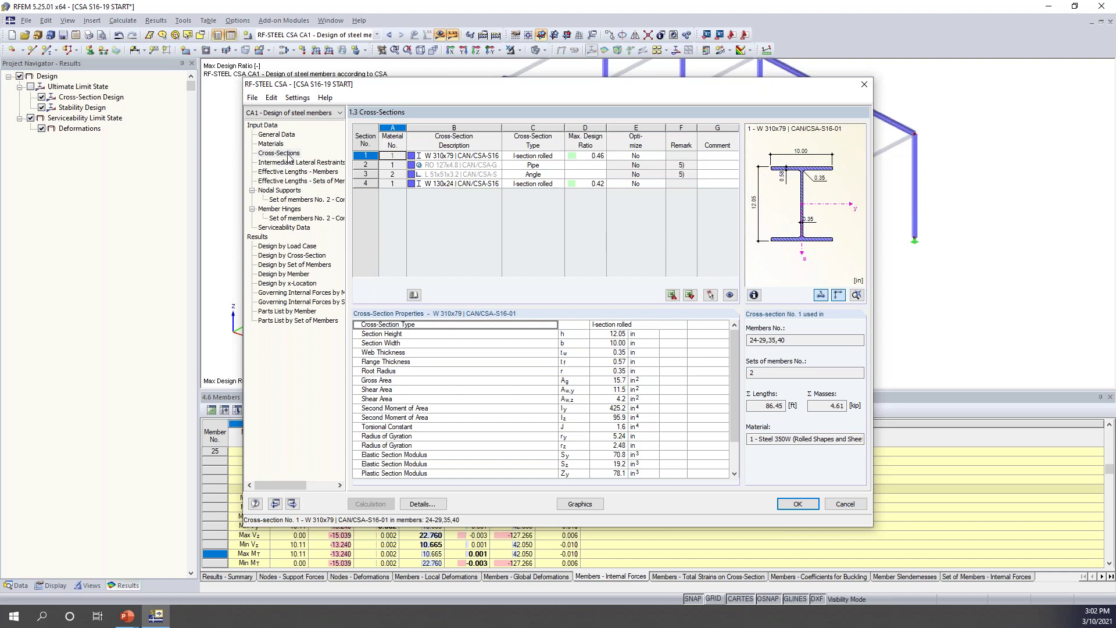
left_click(654, 157)
left_click(661, 156)
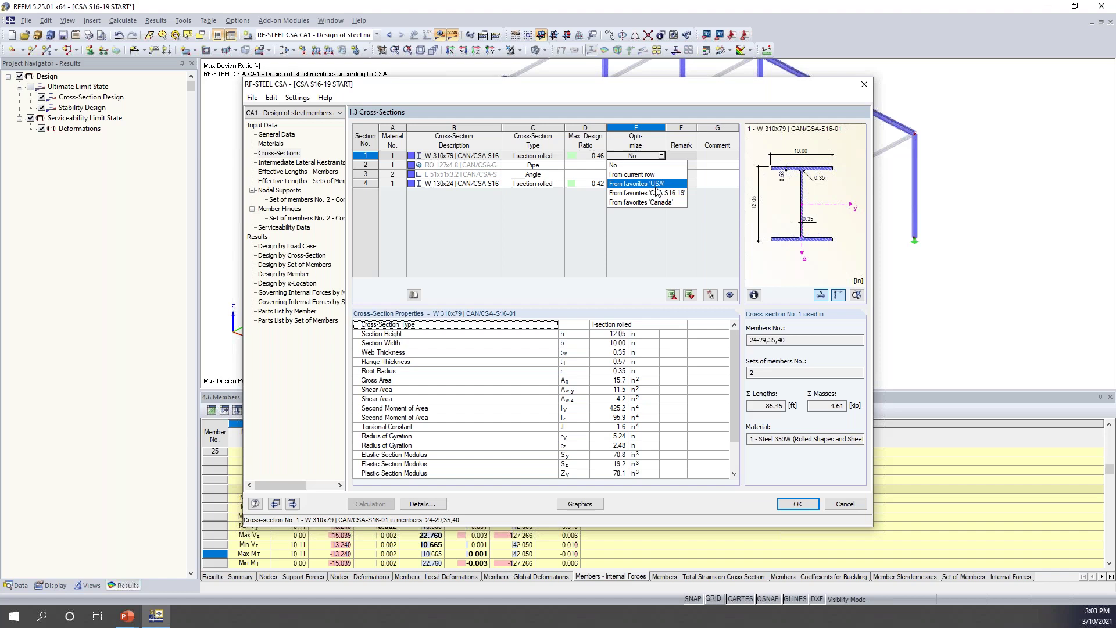
left_click(654, 256)
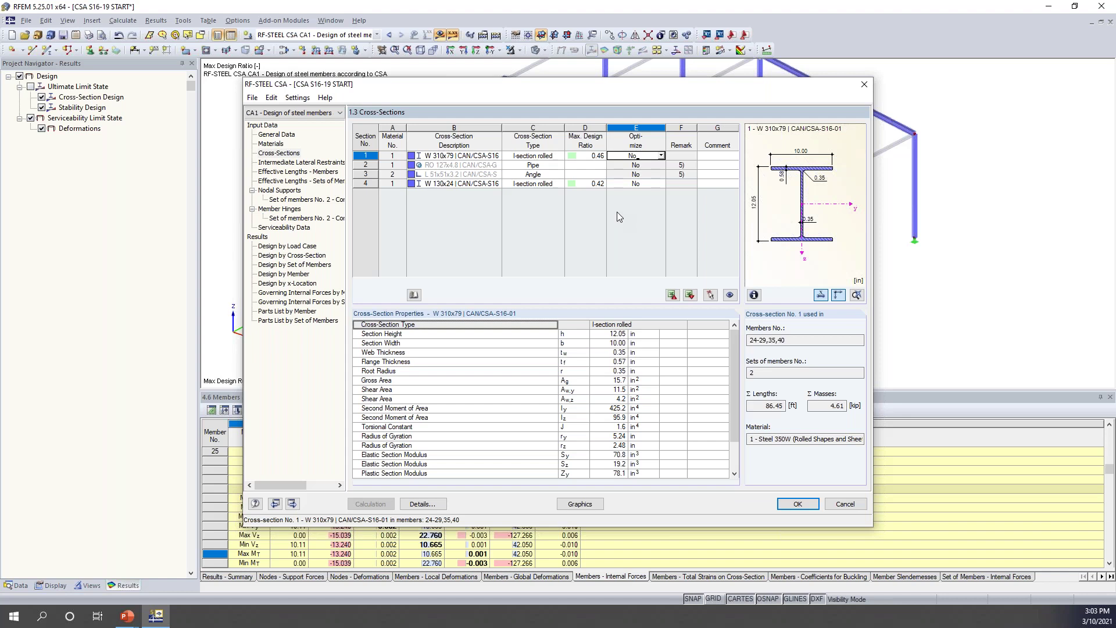
Switch to the PowerPoint slide show of the CSA S16-19 steel design webinar
key("super+Tab")
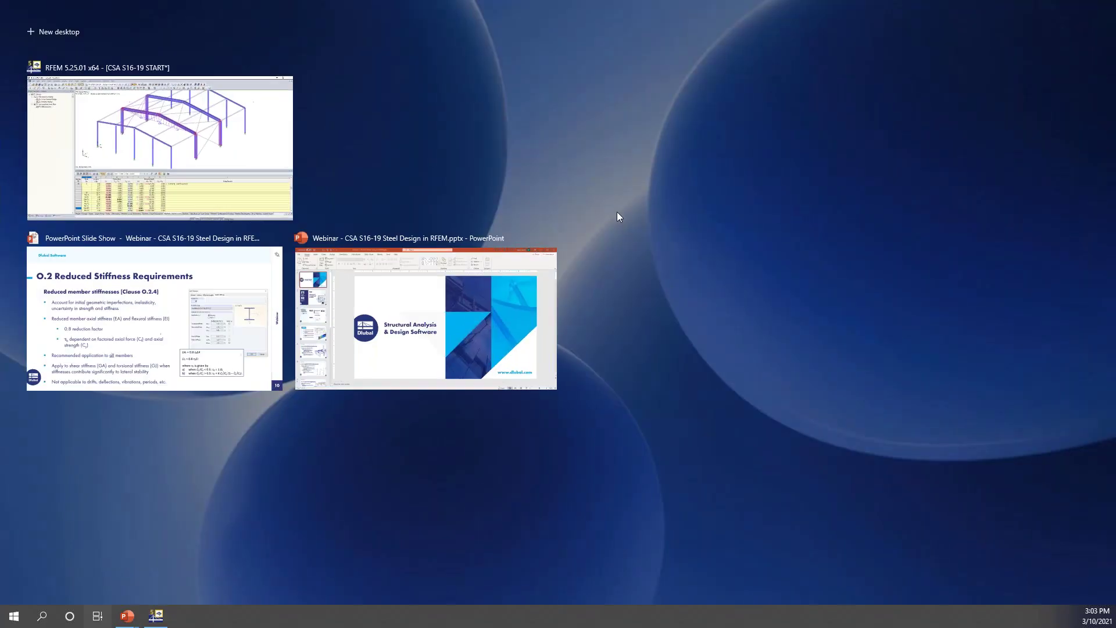
left_click(241, 325)
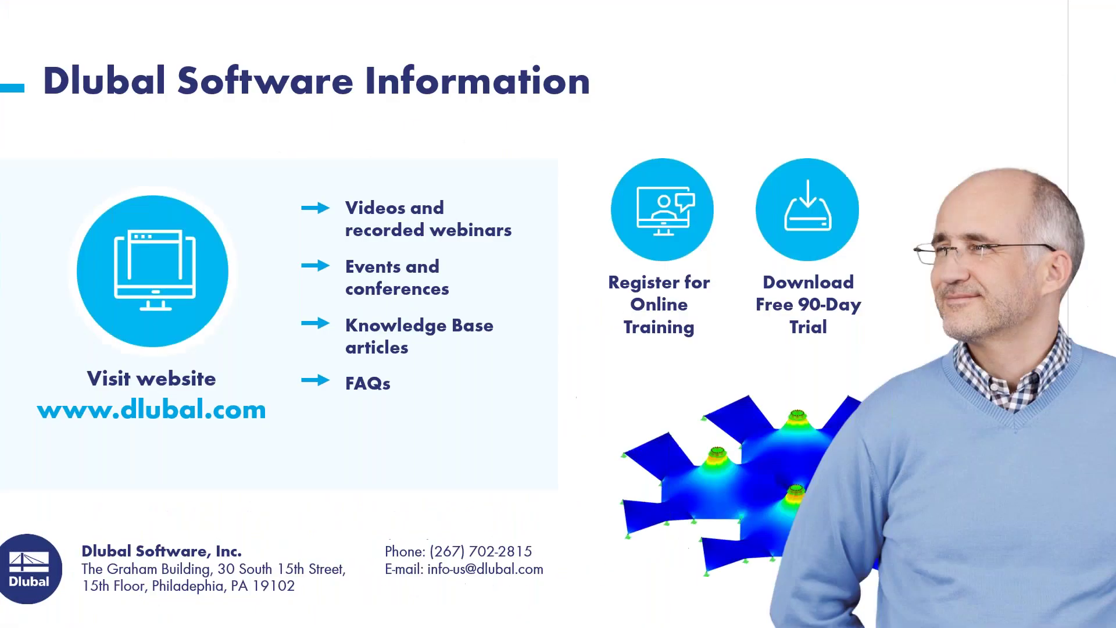